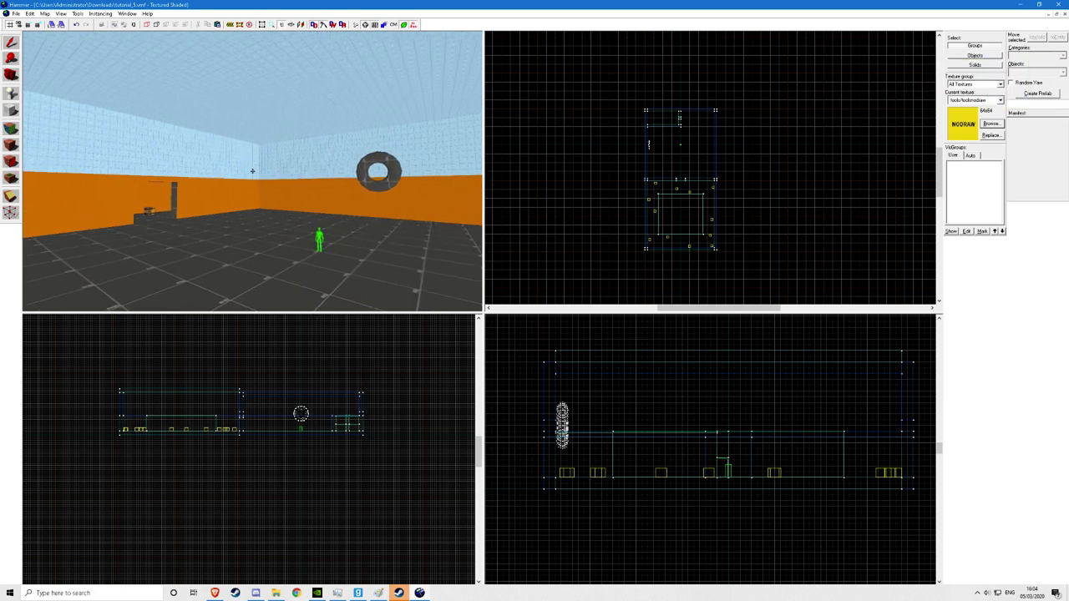
Compile the map with the Fast configuration, running only the BSP and VIS commands, and close the compile log.
{"action": "key", "text": "w"}
{"action": "left_click_drag", "start_coordinate": [252, 171], "coordinate": [252, 179]}
{"action": "key", "text": "w"}
{"action": "left_click", "coordinate": [16, 14]}
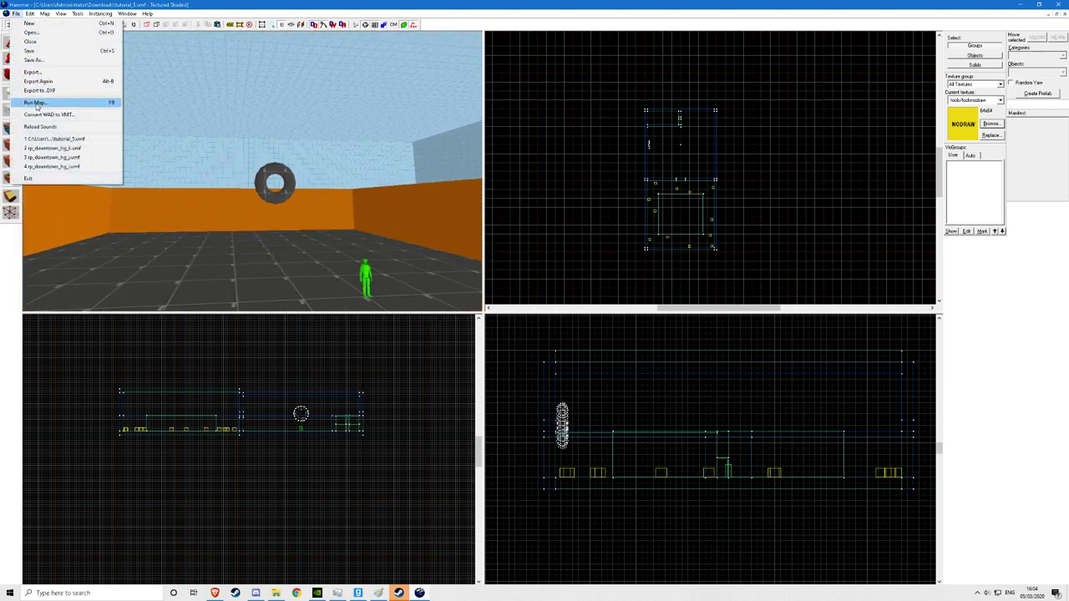
{"action": "left_click", "coordinate": [35, 103]}
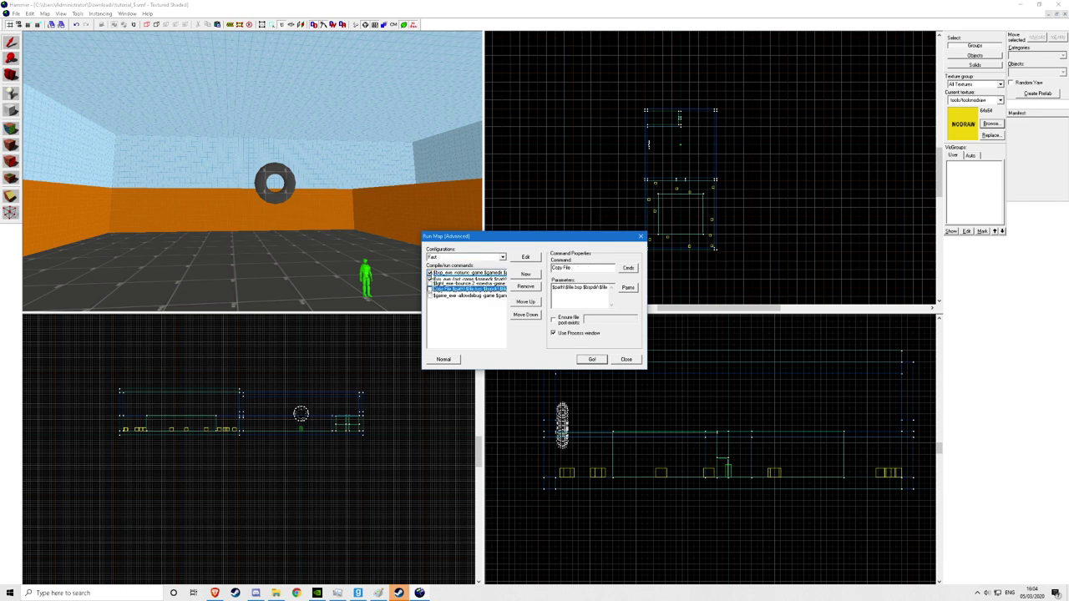
{"action": "left_click", "coordinate": [594, 362]}
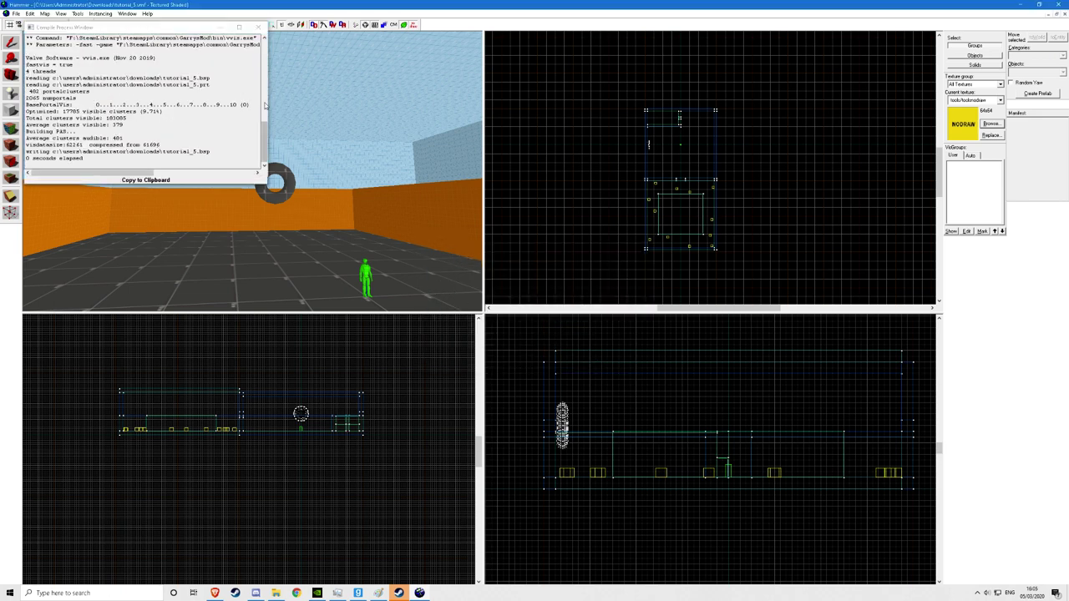
{"action": "left_click", "coordinate": [258, 27]}
Load the default portal file tutorial_5.prf into the map.
{"action": "left_click", "coordinate": [45, 13]}
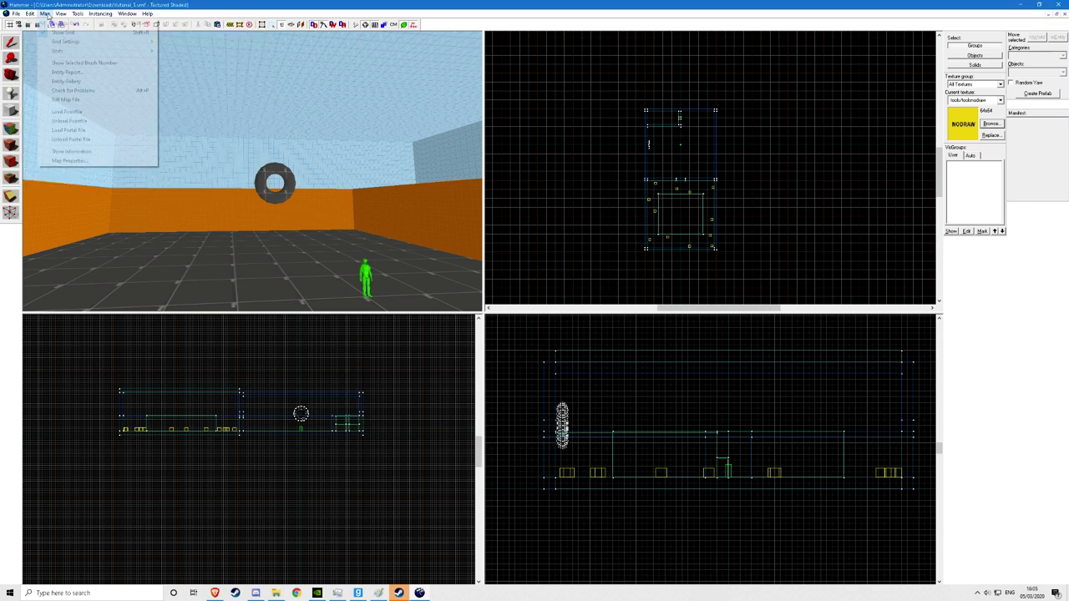
{"action": "left_click", "coordinate": [68, 129]}
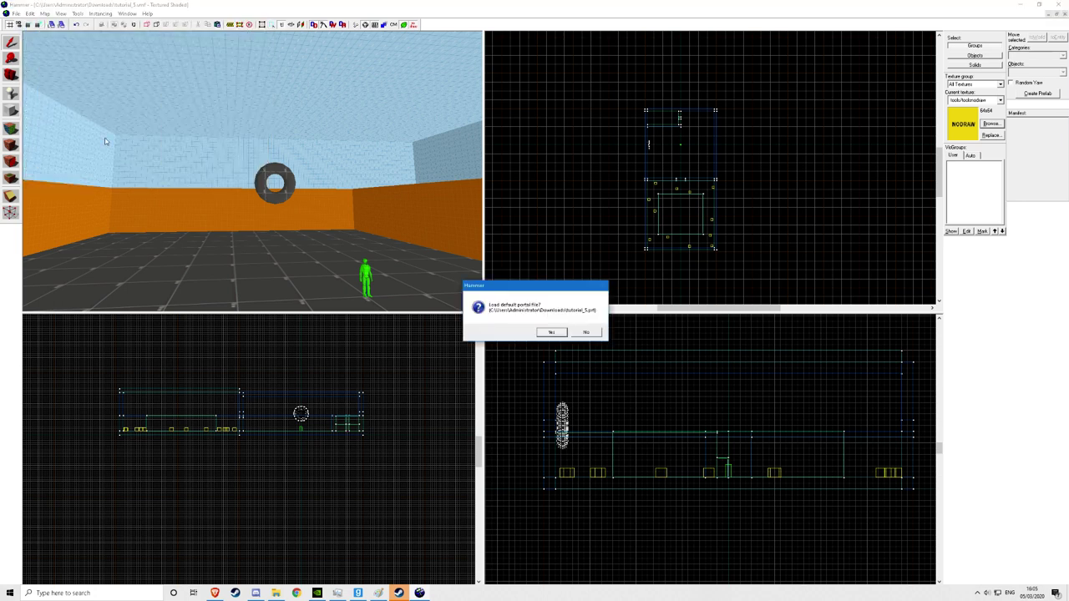
{"action": "left_click", "coordinate": [552, 332]}
Examine the portal lines around the torus, the doorway and the corridors in the 3D view.
{"action": "key", "text": "z"}
{"action": "key", "text": "w"}
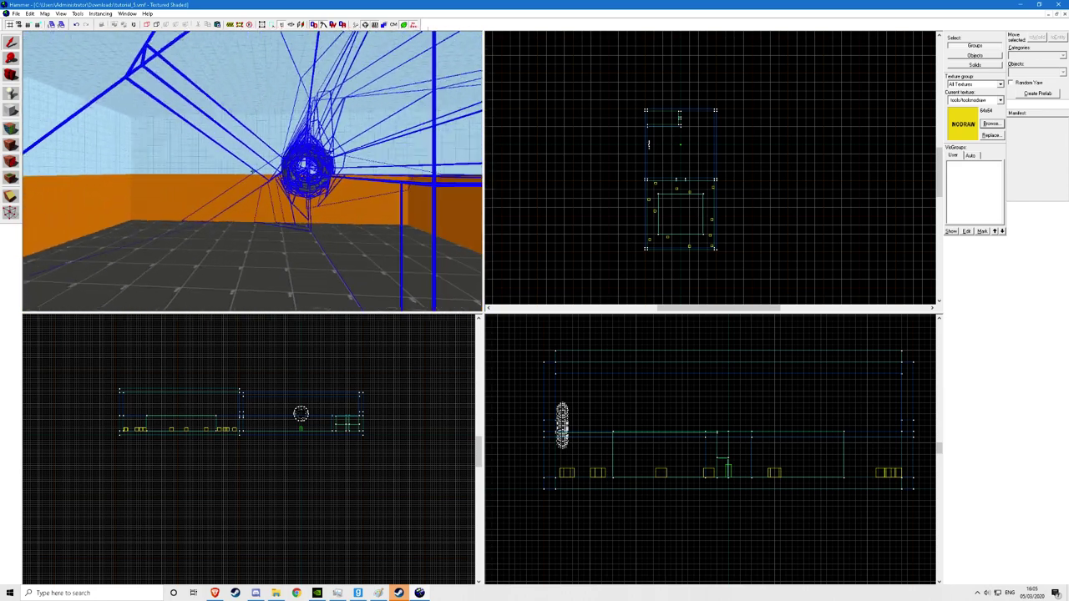
{"action": "key", "text": "w"}
{"action": "key", "text": "w"}
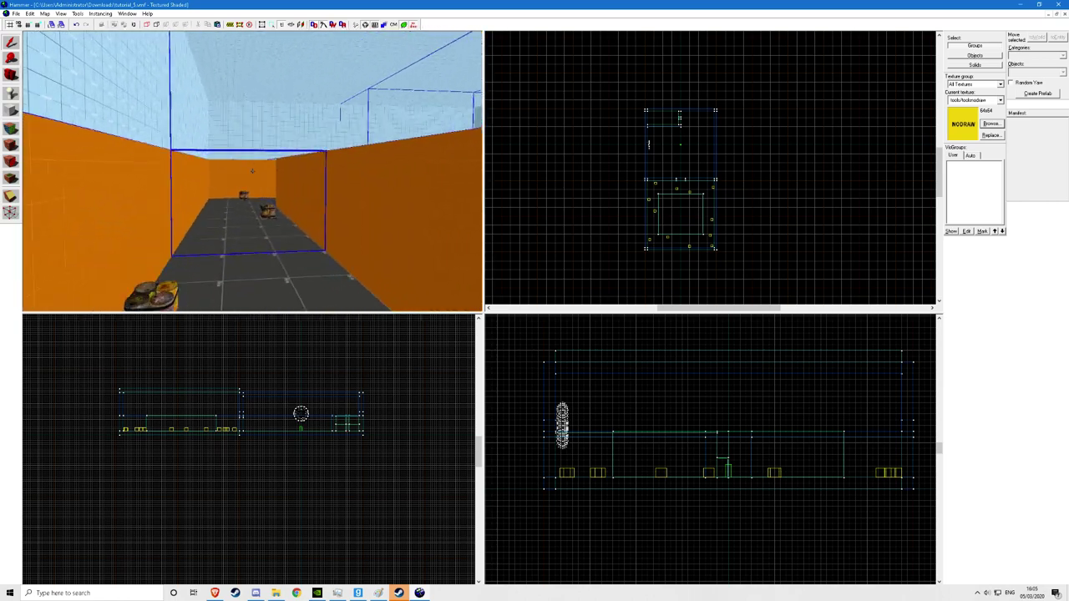
{"action": "key", "text": "w"}
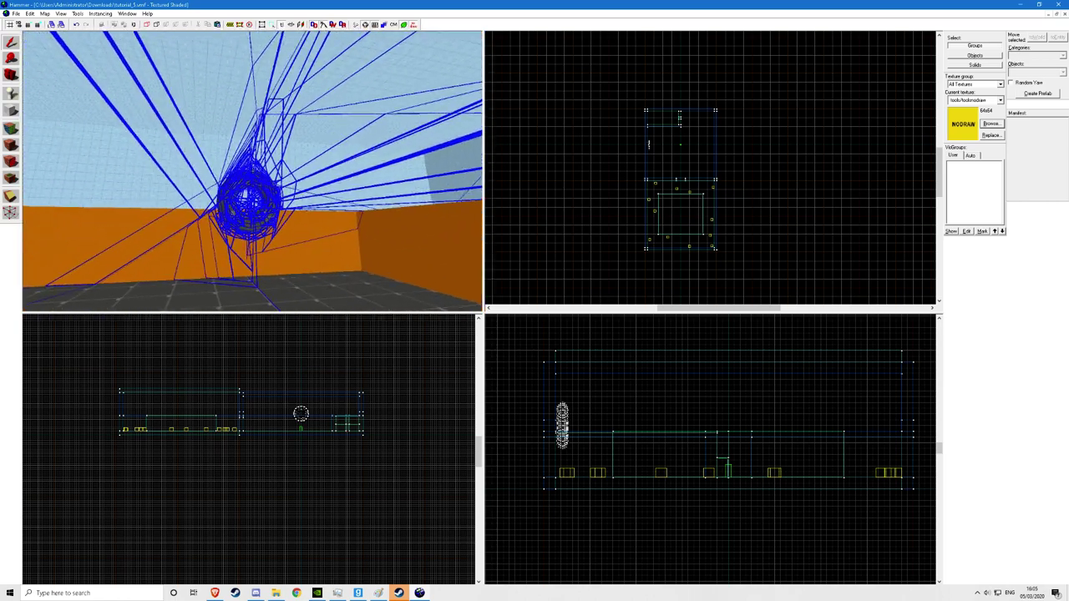
{"action": "key", "text": "w"}
{"action": "key", "text": "s"}
{"action": "key", "text": "w"}
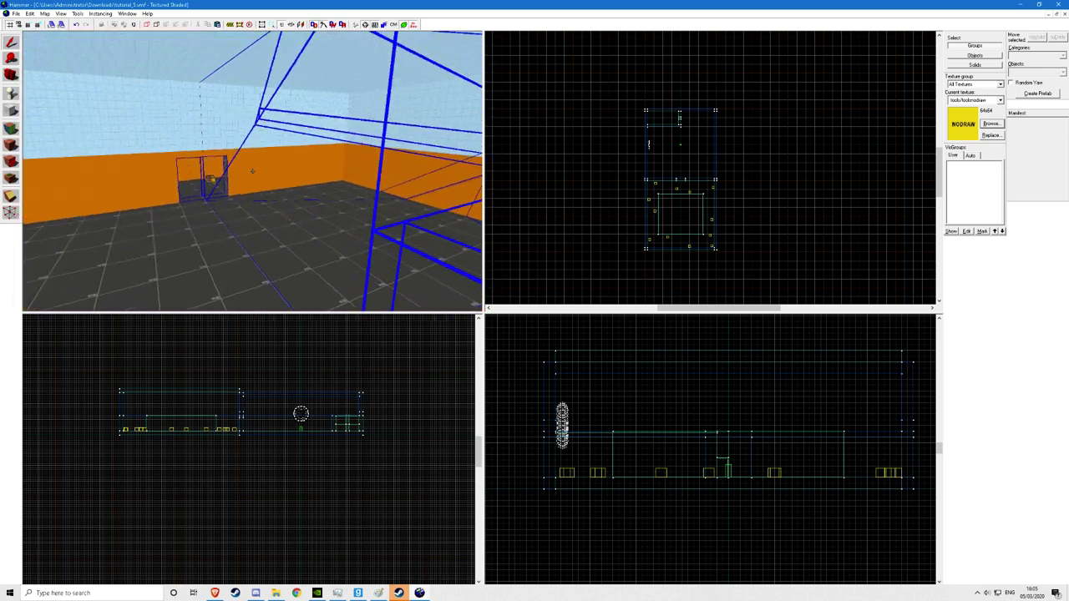
{"action": "key", "text": "w"}
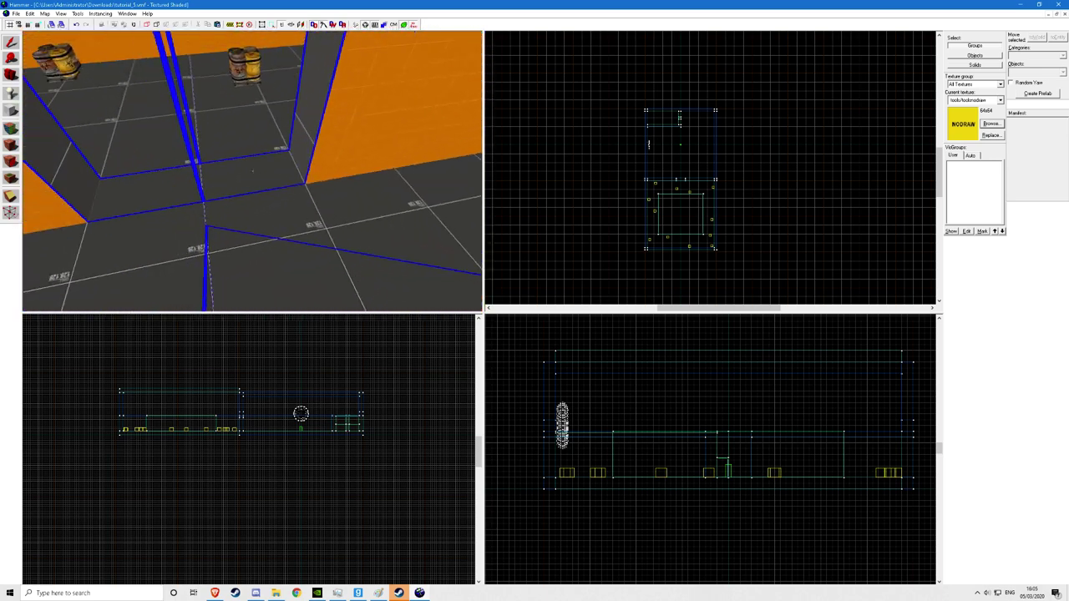
{"action": "key", "text": "d"}
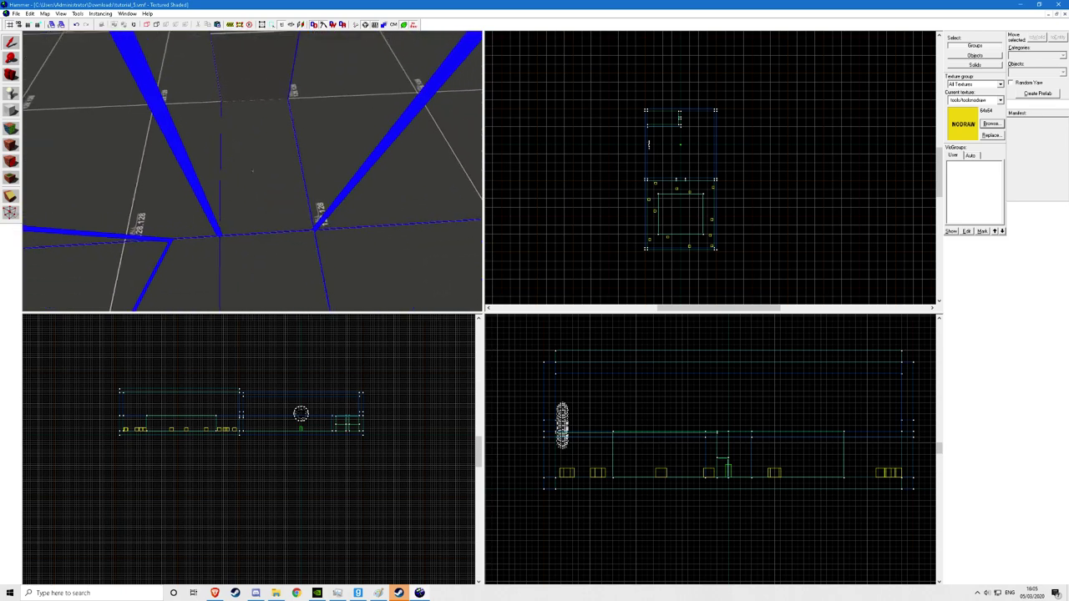
{"action": "key", "text": "shift+a"}
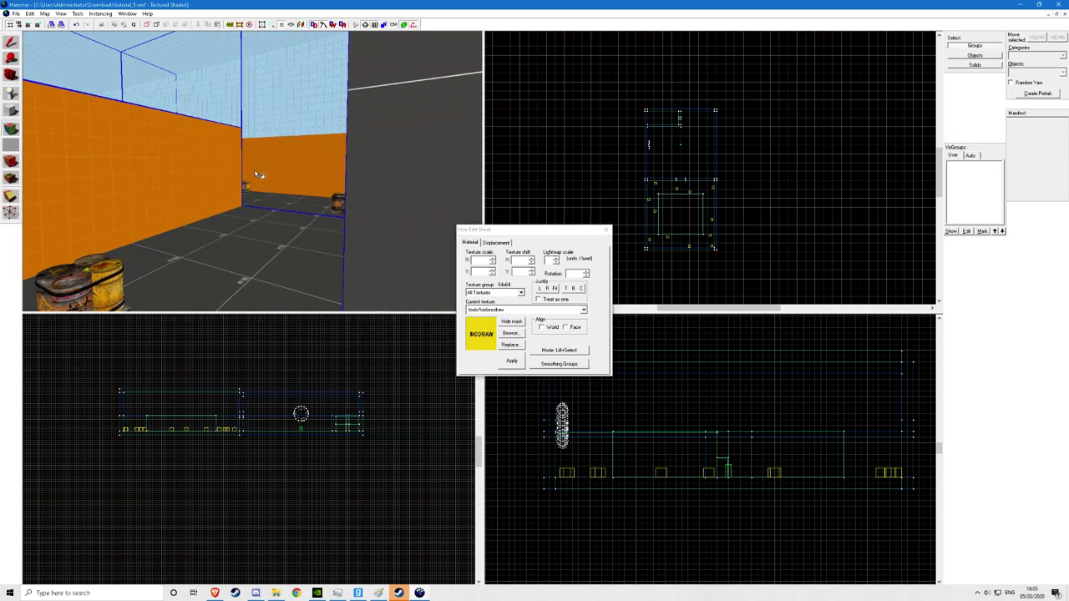
{"action": "left_click", "coordinate": [606, 230]}
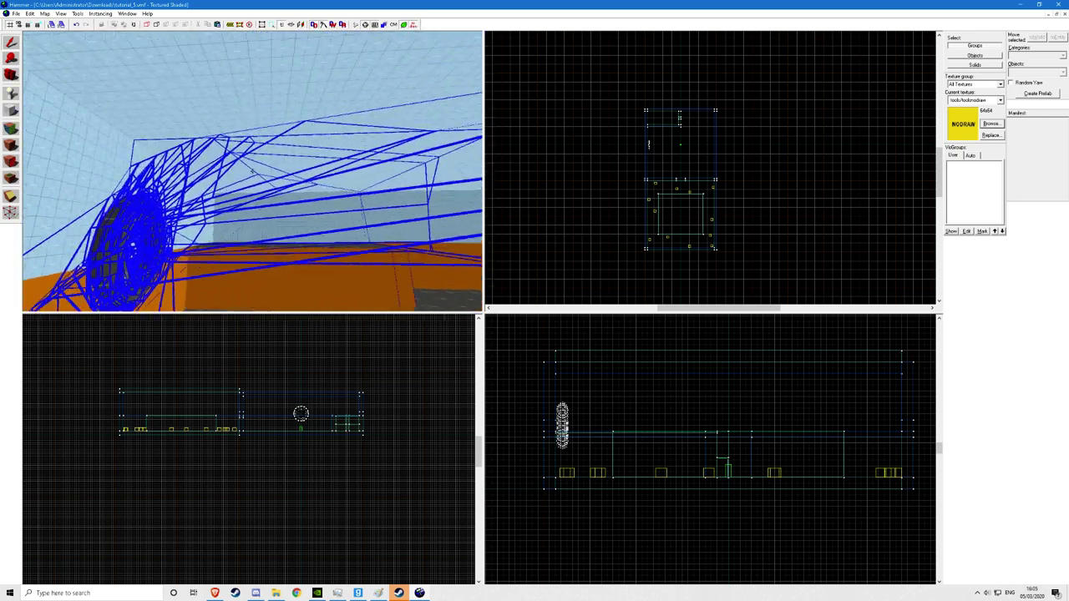
Select the torus in the large room and tie it to a func_detail entity.
{"action": "key", "text": "w"}
{"action": "key", "text": "w"}
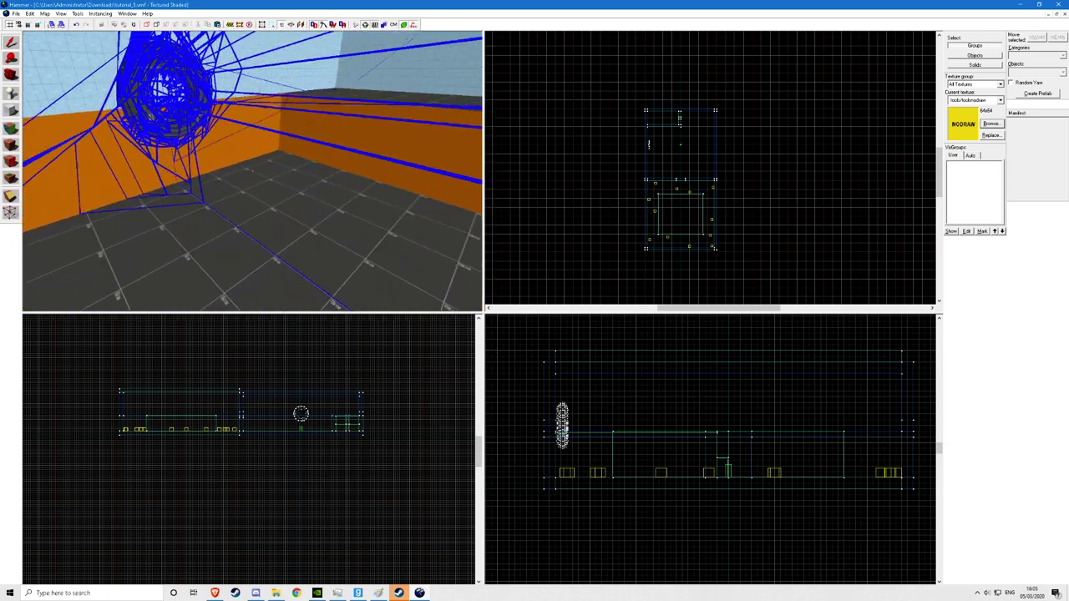
{"action": "key", "text": "w"}
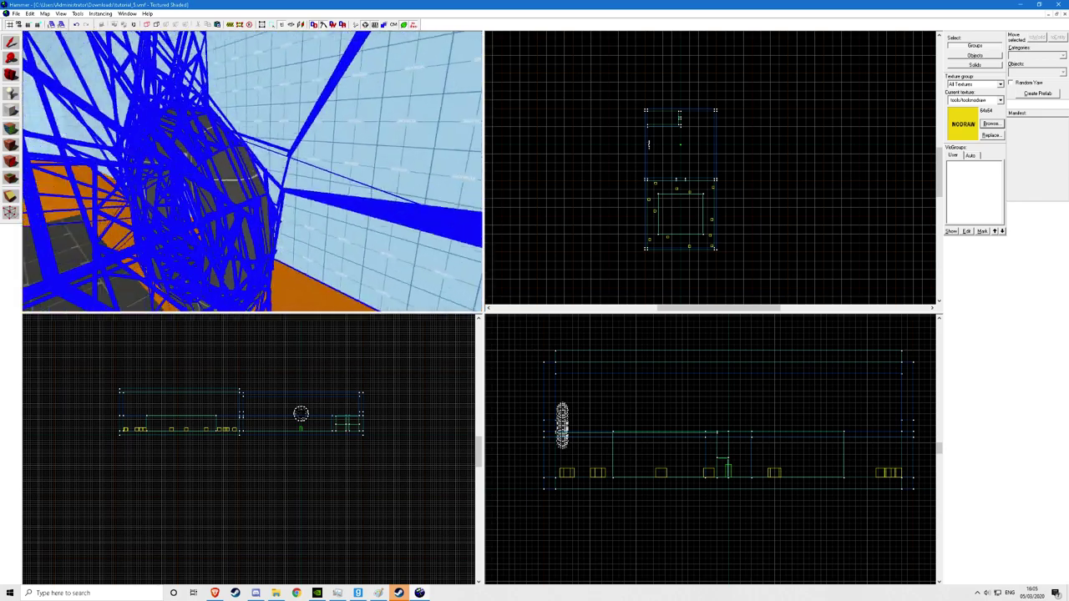
{"action": "key", "text": "s"}
{"action": "key", "text": "w"}
{"action": "left_click", "coordinate": [253, 171]}
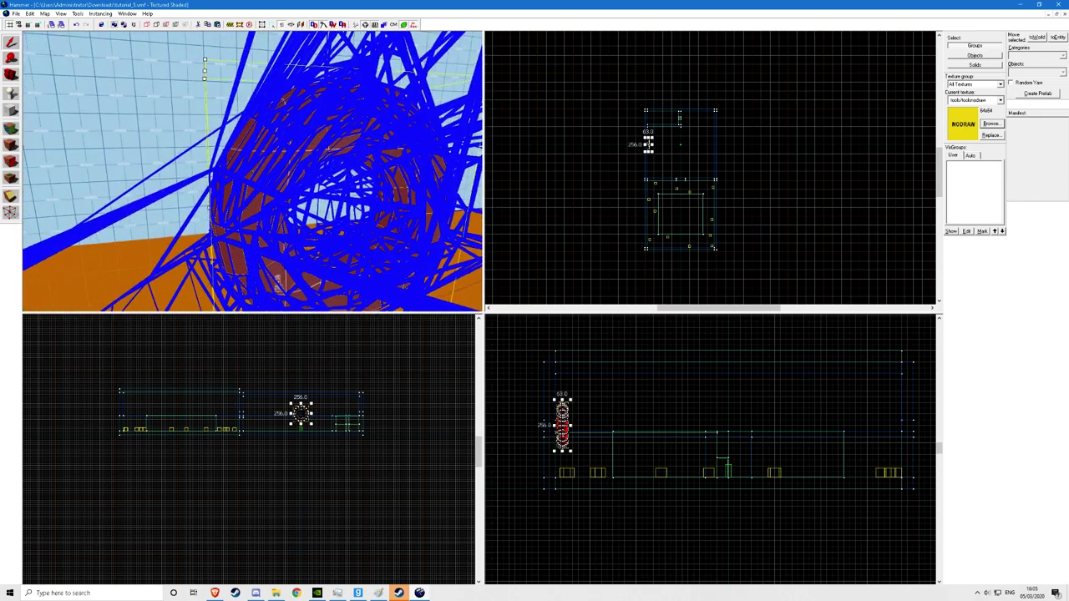
{"action": "key", "text": "z"}
{"action": "scroll", "coordinate": [537, 441], "scroll_direction": "up", "scroll_amount": 4}
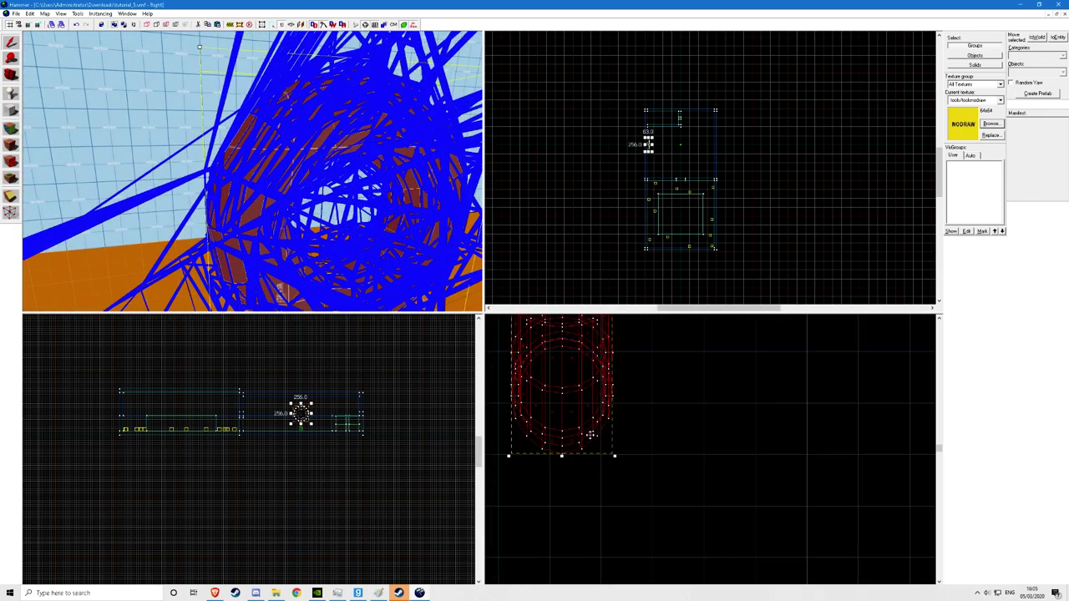
{"action": "key", "text": "s"}
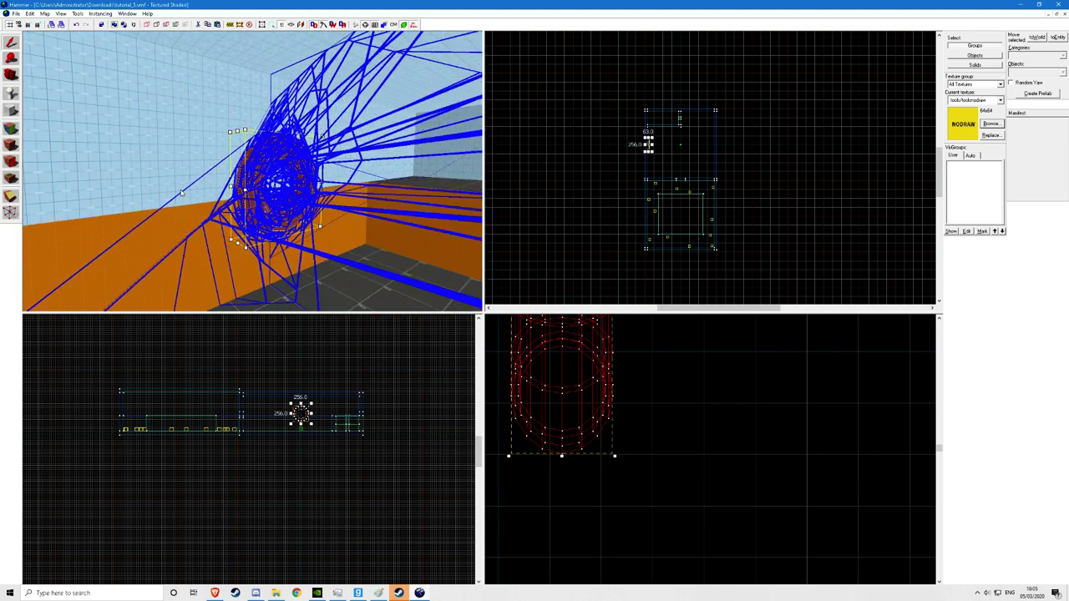
{"action": "key", "text": "ctrl+t"}
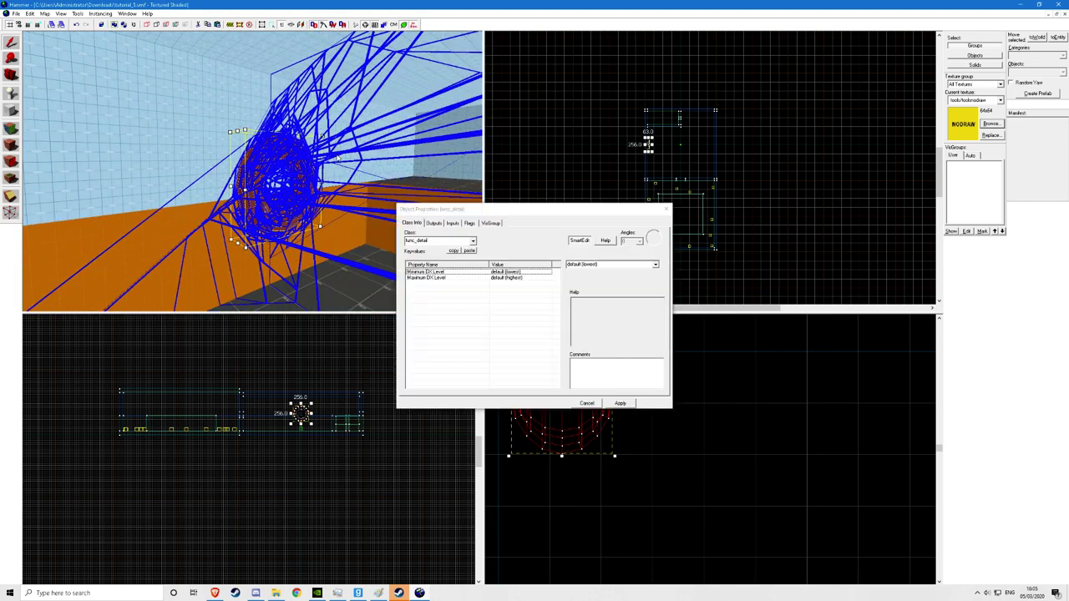
{"action": "left_click_drag", "start_coordinate": [465, 209], "coordinate": [500, 233]}
{"action": "left_click", "coordinate": [715, 250]}
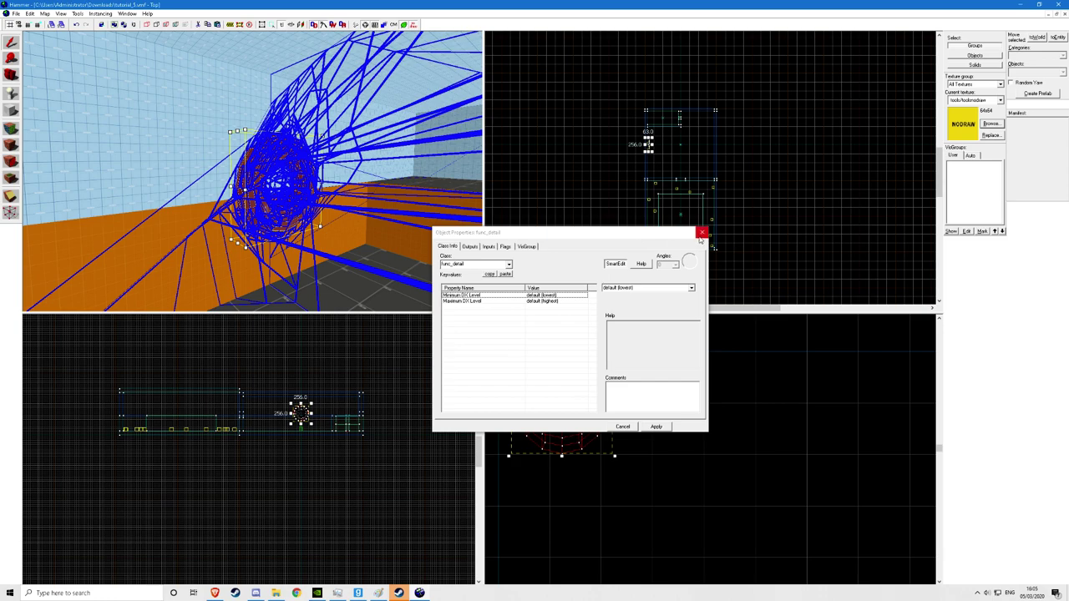
{"action": "left_click", "coordinate": [703, 234]}
Reselect the torus and check its entity class in the object properties.
{"action": "key", "text": "z"}
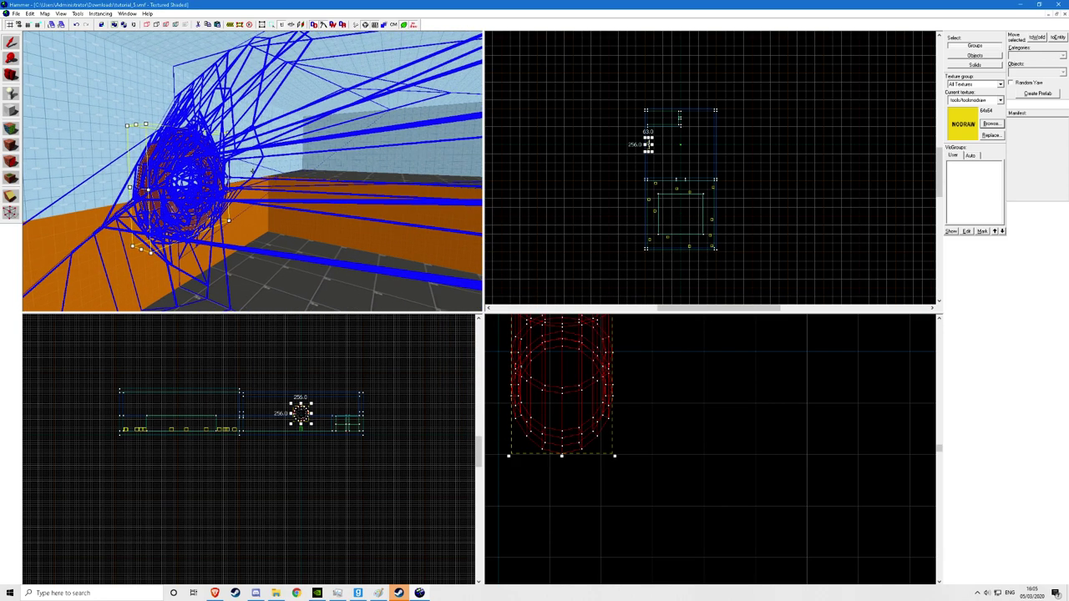
{"action": "key", "text": "w"}
{"action": "left_click", "coordinate": [252, 171]}
{"action": "key", "text": "w"}
{"action": "key", "text": "z"}
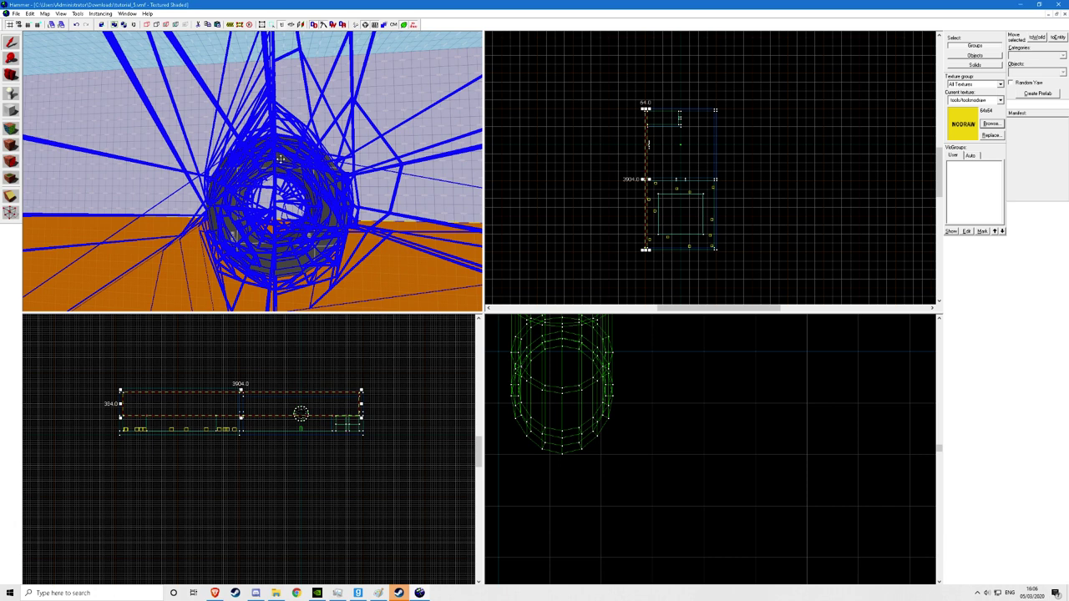
{"action": "left_click", "coordinate": [278, 157]}
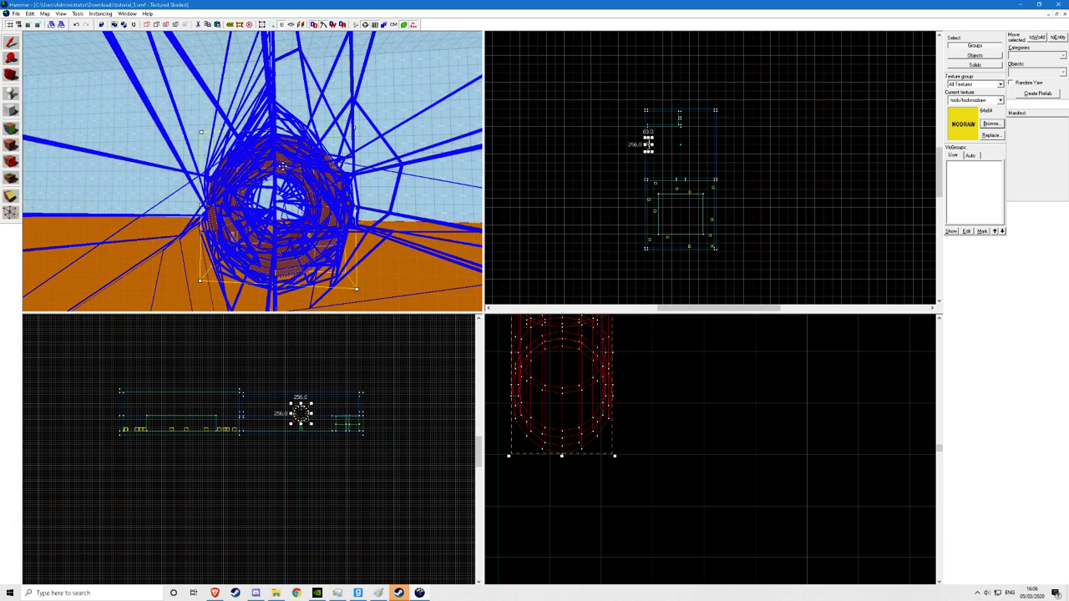
{"action": "key", "text": "alt+Return"}
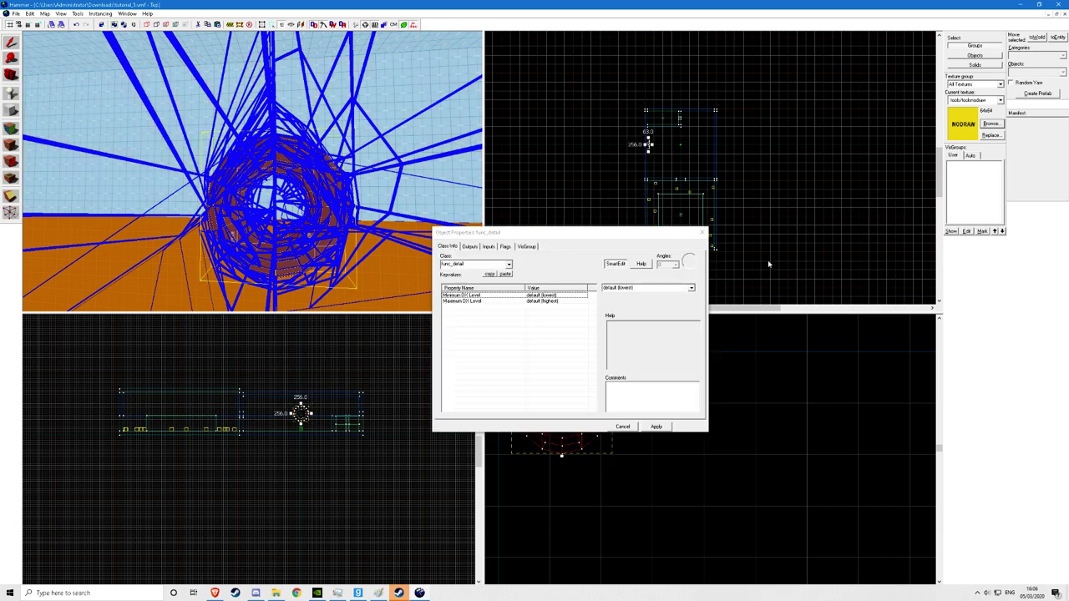
{"action": "left_click", "coordinate": [701, 233]}
Recompile the map with the Fast configuration and close the compile log.
{"action": "left_click", "coordinate": [43, 14]}
{"action": "left_click", "coordinate": [47, 14]}
{"action": "key", "text": "z"}
{"action": "key", "text": "s"}
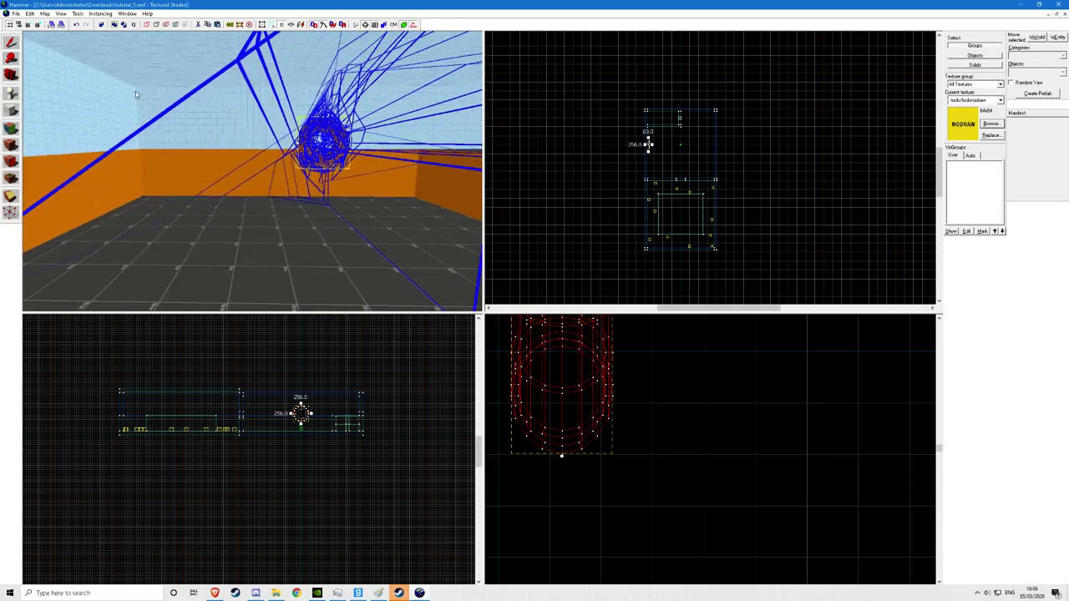
{"action": "key", "text": "d"}
{"action": "key", "text": "z"}
{"action": "left_click", "coordinate": [16, 13]}
{"action": "left_click", "coordinate": [27, 103]}
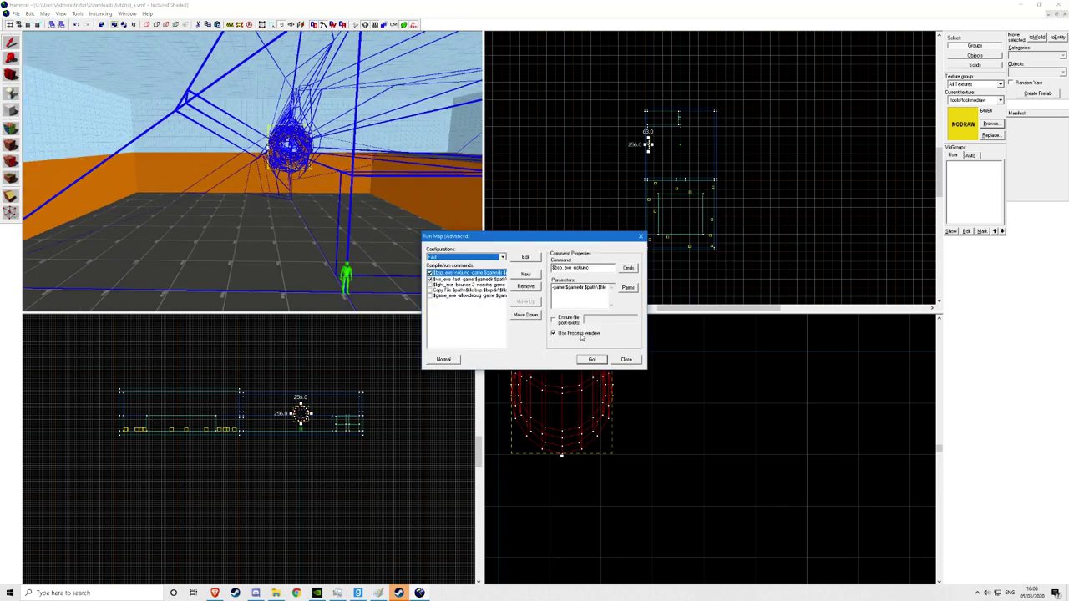
{"action": "left_click", "coordinate": [593, 360]}
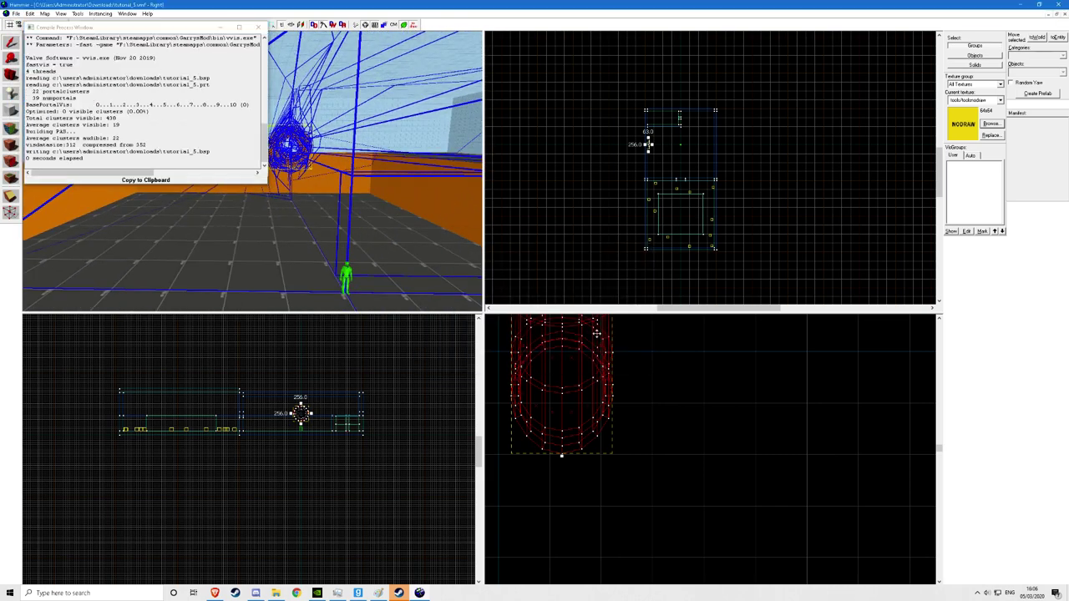
{"action": "left_click", "coordinate": [259, 27]}
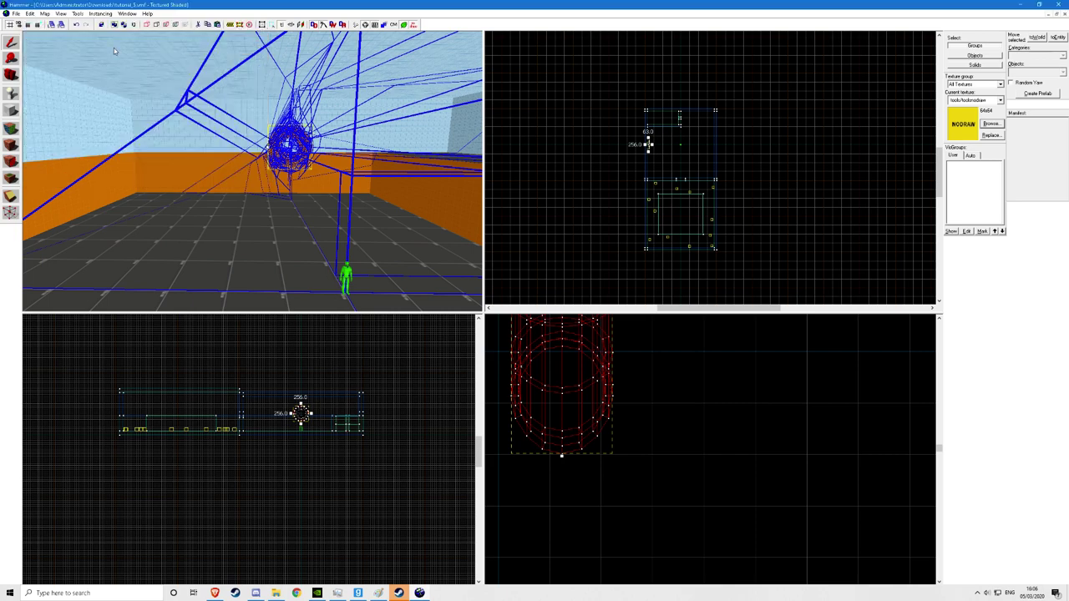
Reload the map's default portal file to refresh the displayed portals.
{"action": "left_click", "coordinate": [45, 14]}
{"action": "left_click", "coordinate": [95, 131]}
{"action": "left_click", "coordinate": [553, 335]}
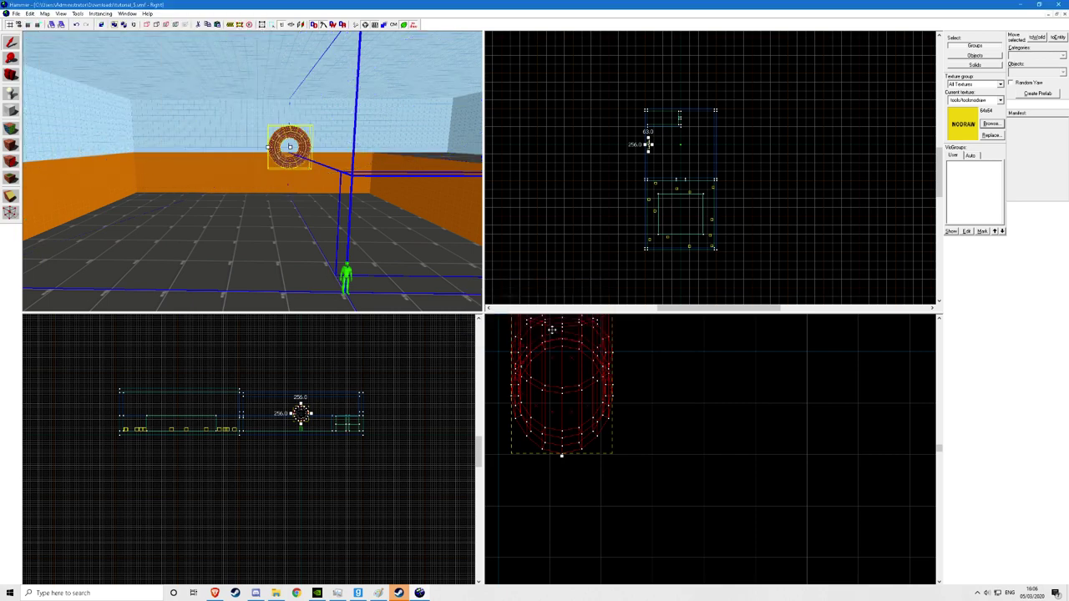
Examine the refreshed portals around the torus, the small room and the doorway to the corridors.
{"action": "left_click", "coordinate": [295, 193]}
{"action": "key", "text": "z"}
{"action": "key", "text": "d"}
{"action": "key", "text": "w"}
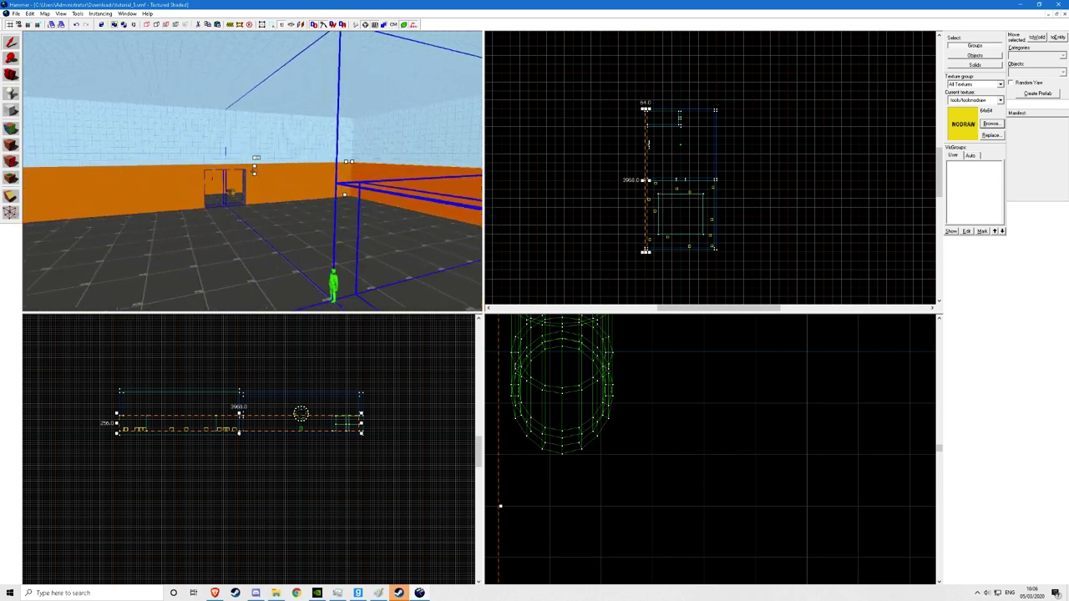
{"action": "key", "text": "s"}
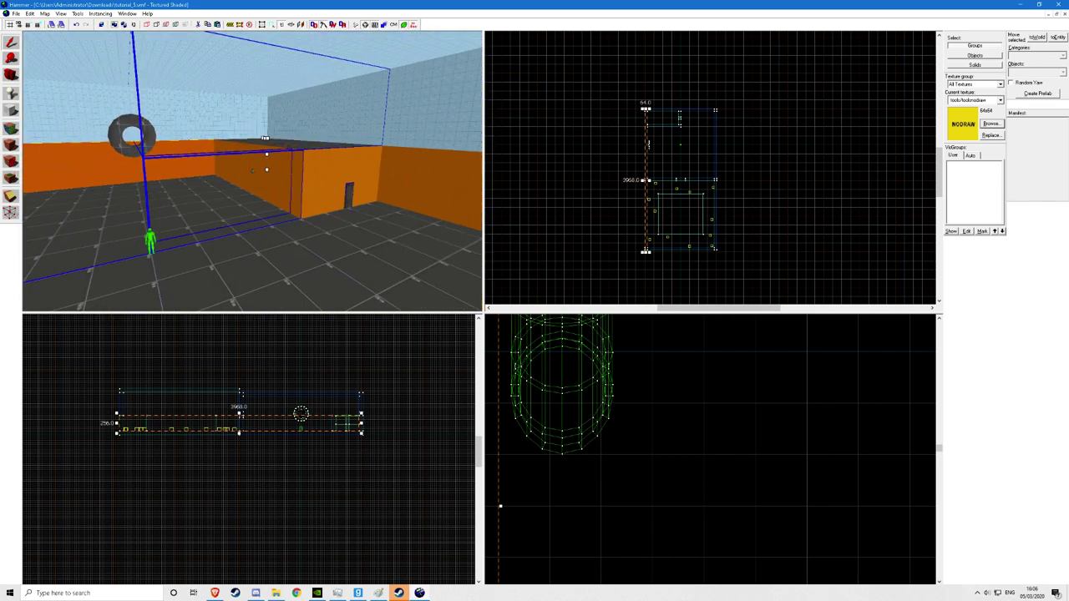
{"action": "key", "text": "w"}
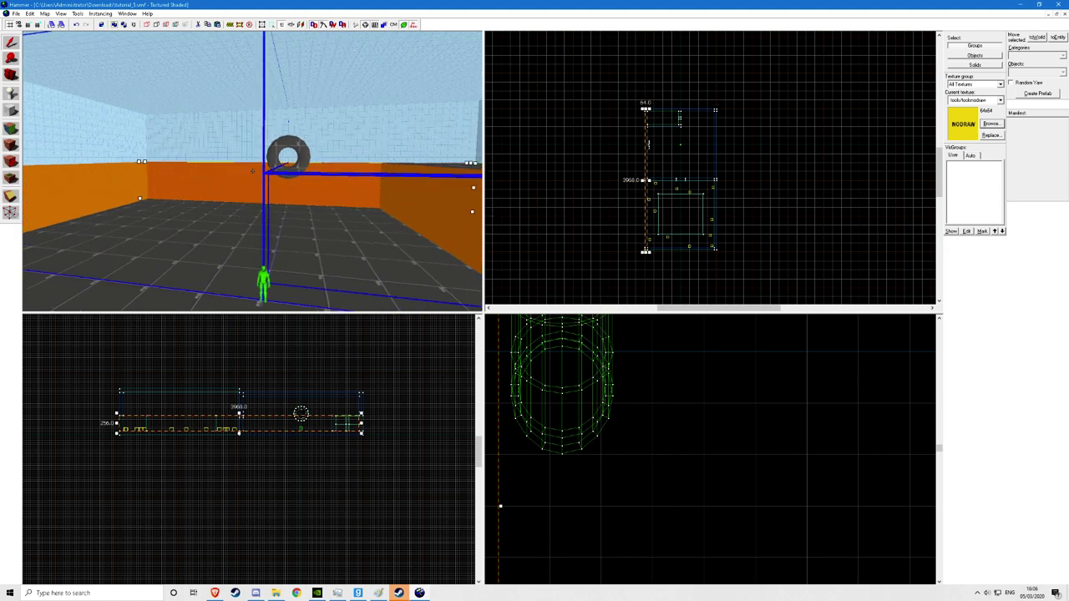
{"action": "key", "text": "w"}
{"action": "key", "text": "w"}
Unload the portal file and look over the corridors around the nodraw-topped block.
{"action": "left_click", "coordinate": [44, 14]}
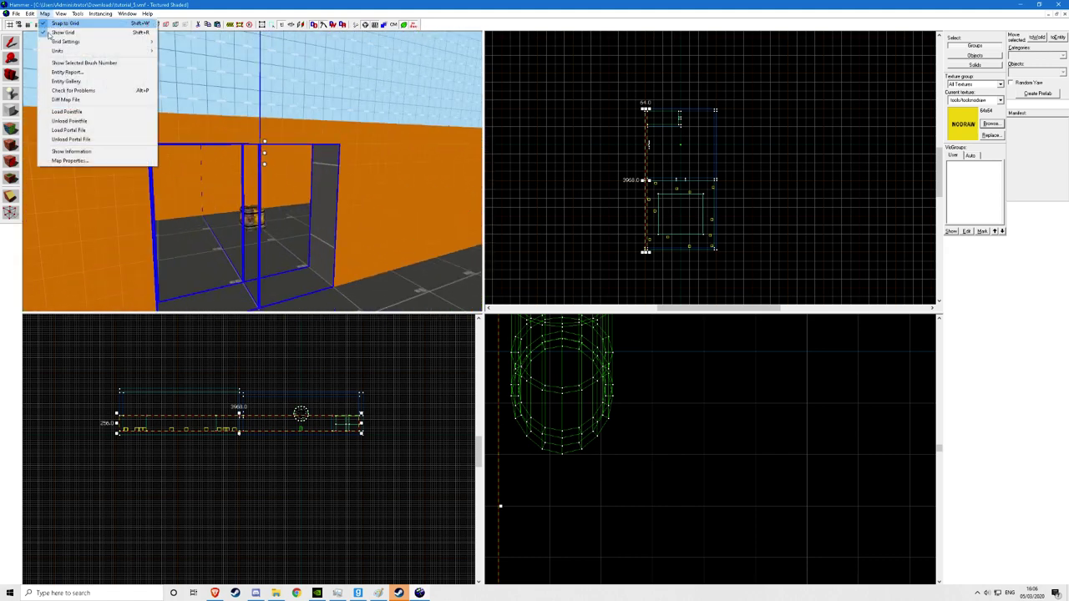
{"action": "left_click", "coordinate": [82, 140]}
{"action": "key", "text": "z"}
{"action": "key", "text": "w"}
{"action": "key", "text": "w"}
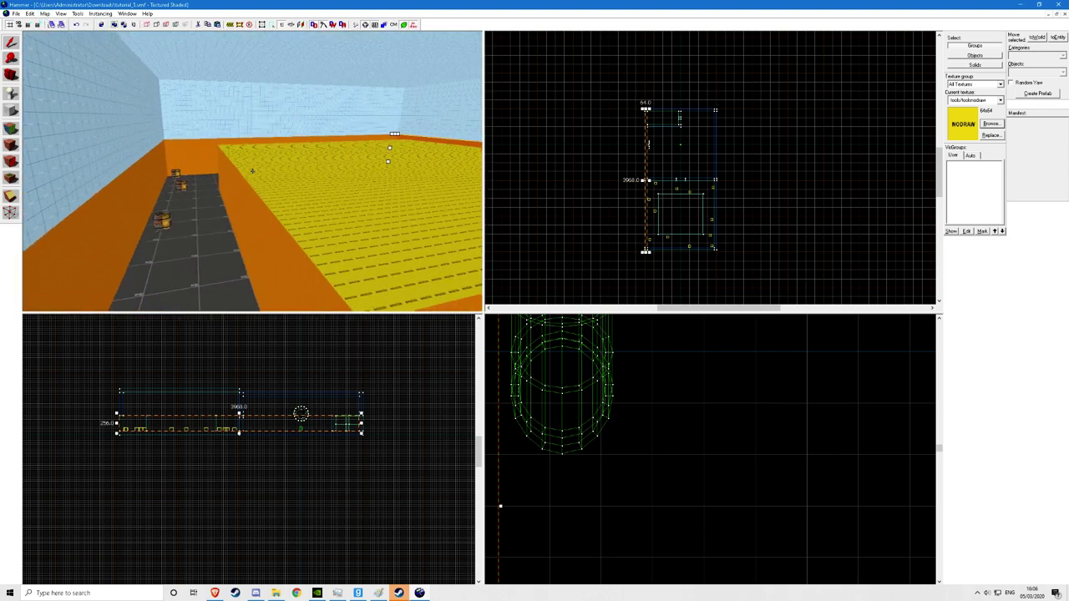
{"action": "key", "text": "w"}
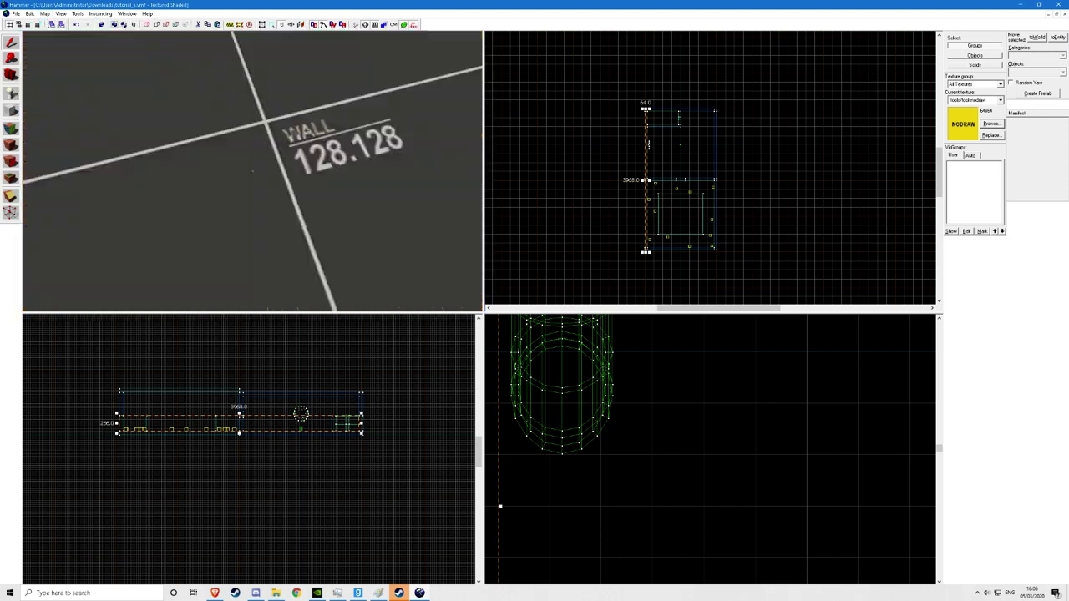
Start face texture editing and toggle off the display of the nodraw surface on top of the large central block.
{"action": "key", "text": "s"}
{"action": "key", "text": "s"}
{"action": "key", "text": "z"}
{"action": "left_click", "coordinate": [11, 128]}
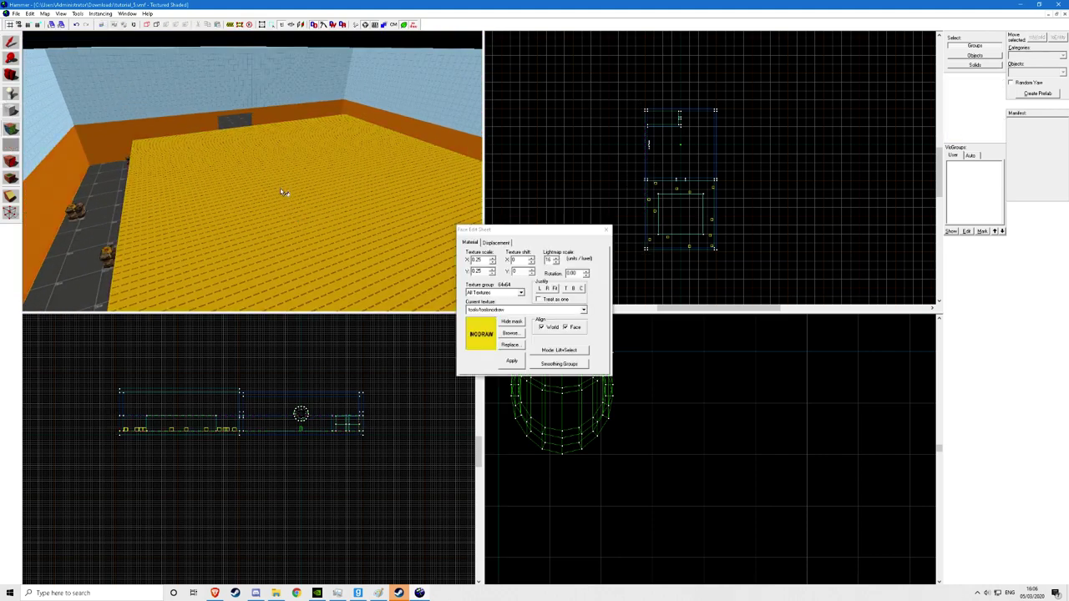
{"action": "key", "text": "w"}
{"action": "left_click", "coordinate": [412, 28]}
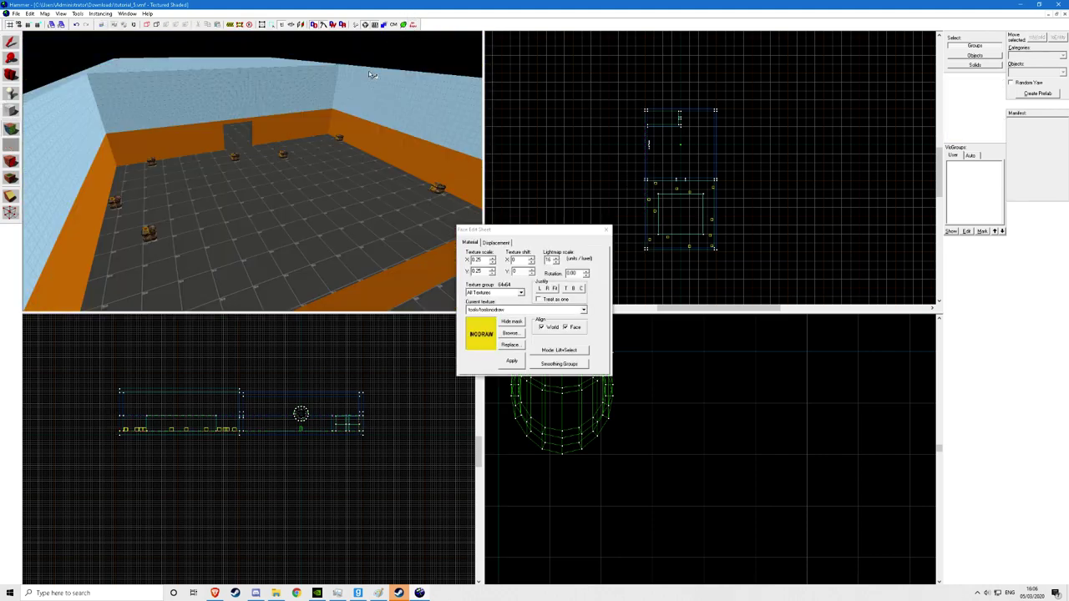
{"action": "key", "text": "z"}
{"action": "key", "text": "w"}
{"action": "key", "text": "s"}
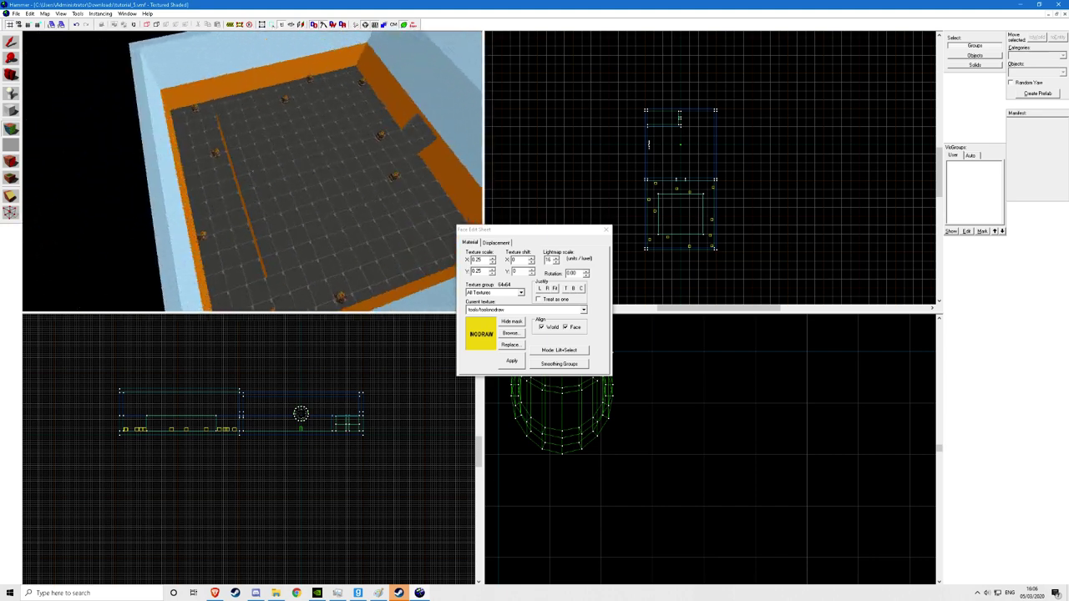
Sample dev/dev_measuregeneric01 from the orange wall, try applying it over the central block, and undo the application.
{"action": "key", "text": "z"}
{"action": "key", "text": "s"}
{"action": "key", "text": "d"}
{"action": "left_click", "coordinate": [408, 194]}
{"action": "right_click", "coordinate": [331, 180]}
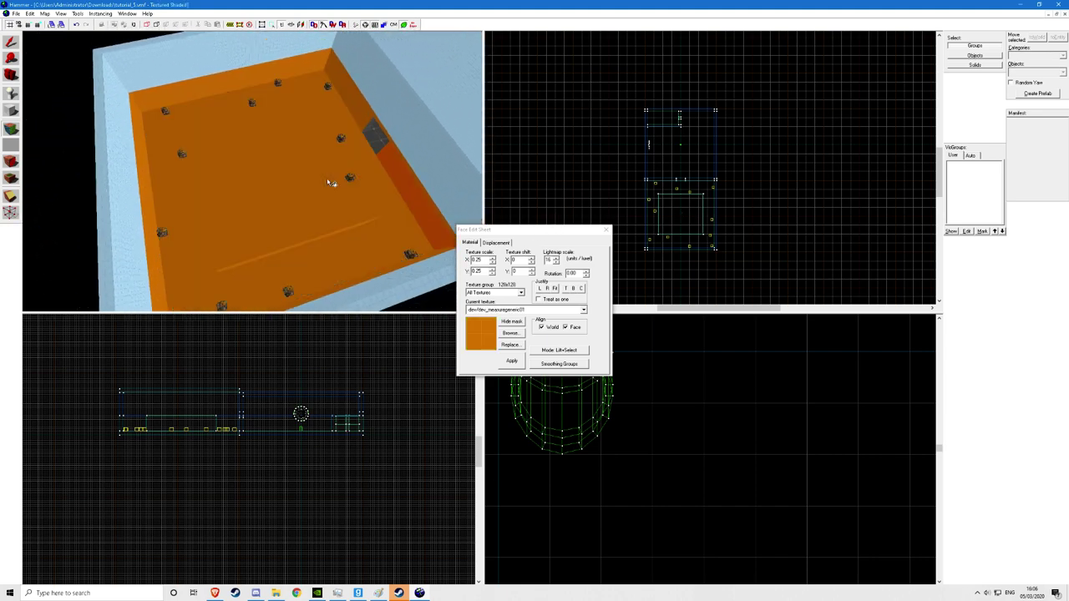
{"action": "key", "text": "ctrl+z"}
Toggle the nodraw display again and texture the central block's top face with dev/dev_measuregeneric01, undoing stray applications.
{"action": "left_click", "coordinate": [414, 27]}
{"action": "right_click", "coordinate": [361, 140]}
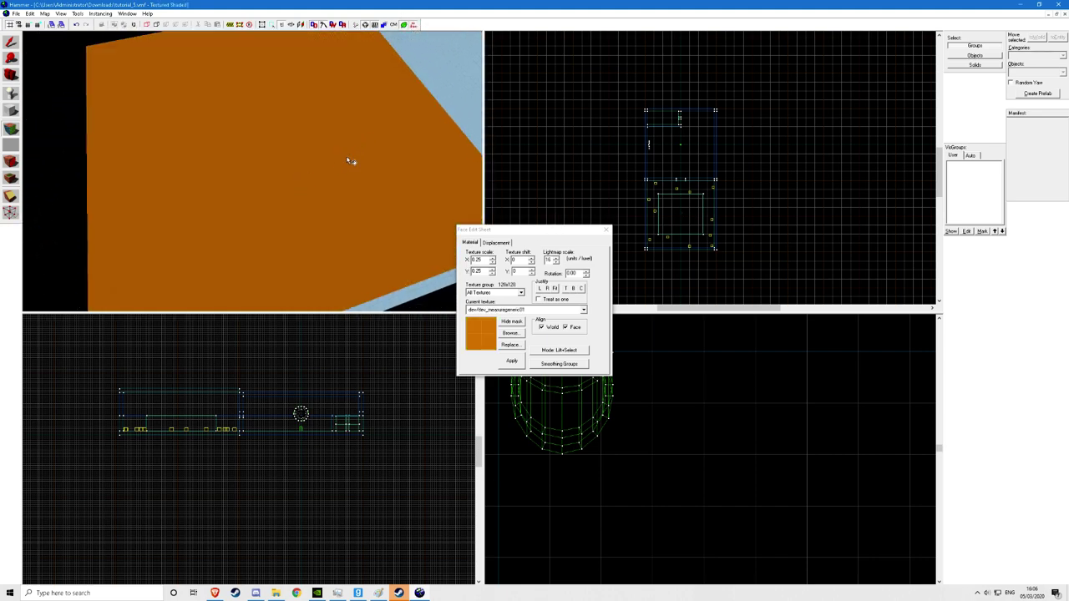
{"action": "key", "text": "w"}
{"action": "key", "text": "ctrl+z"}
{"action": "right_click", "coordinate": [302, 174]}
{"action": "key", "text": "ctrl+z"}
{"action": "left_click", "coordinate": [415, 25]}
{"action": "key", "text": "z"}
{"action": "key", "text": "s"}
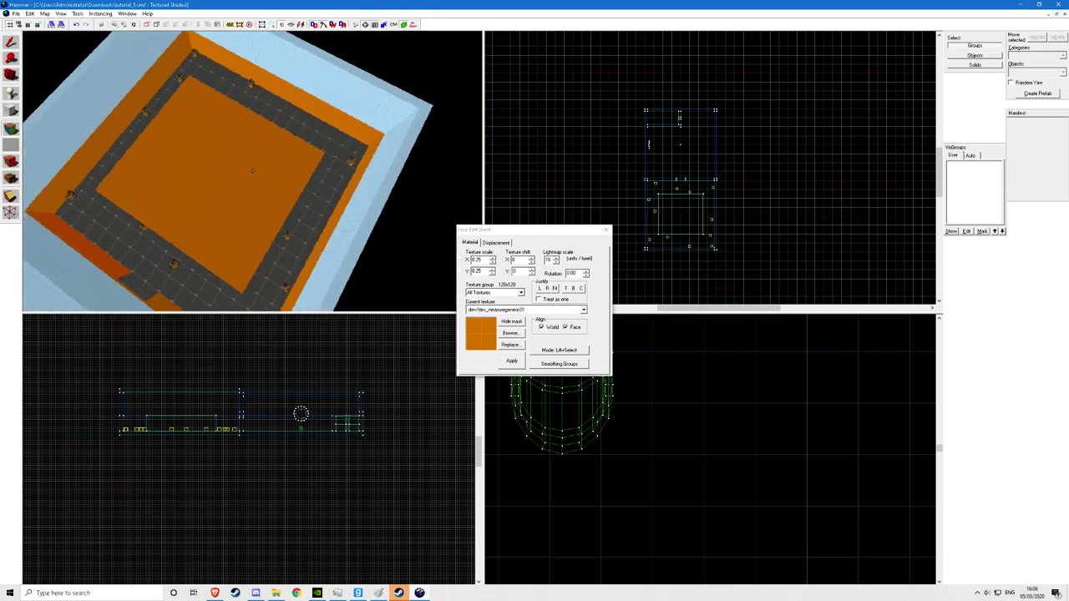
Close the face texture editor and select the large central block.
{"action": "key", "text": "z"}
{"action": "left_click", "coordinate": [606, 229]}
{"action": "key", "text": "z"}
{"action": "key", "text": "w"}
{"action": "left_click", "coordinate": [253, 171]}
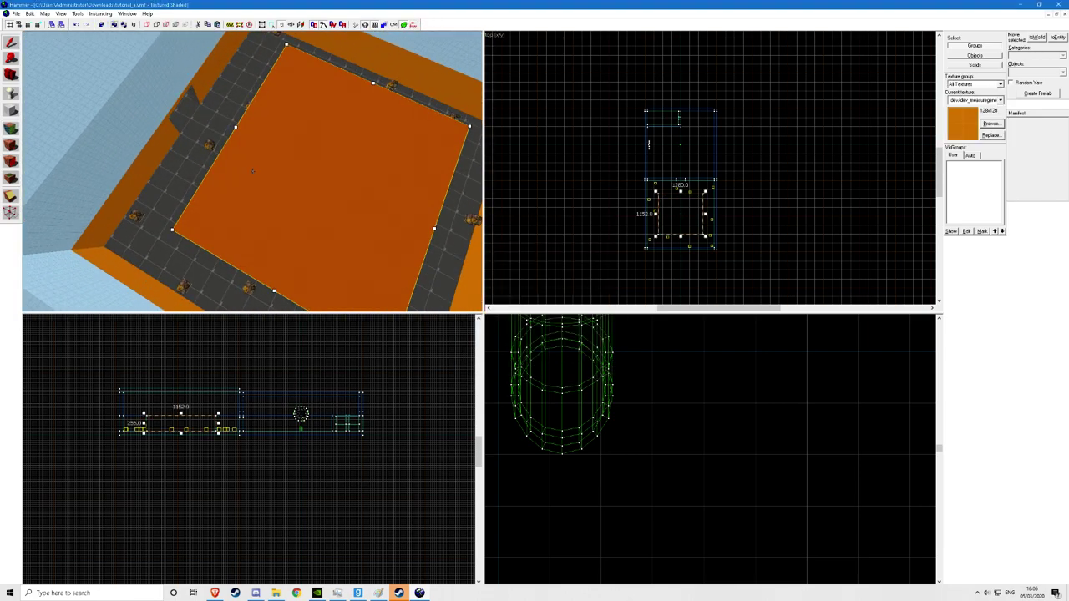
Load the map's default portal file to display the portals in the 3D view.
{"action": "key", "text": "z"}
{"action": "scroll", "coordinate": [659, 231], "scroll_direction": "up", "scroll_amount": 3}
{"action": "left_click", "coordinate": [10, 25]}
{"action": "scroll", "coordinate": [74, 57], "scroll_direction": "up", "scroll_amount": 2}
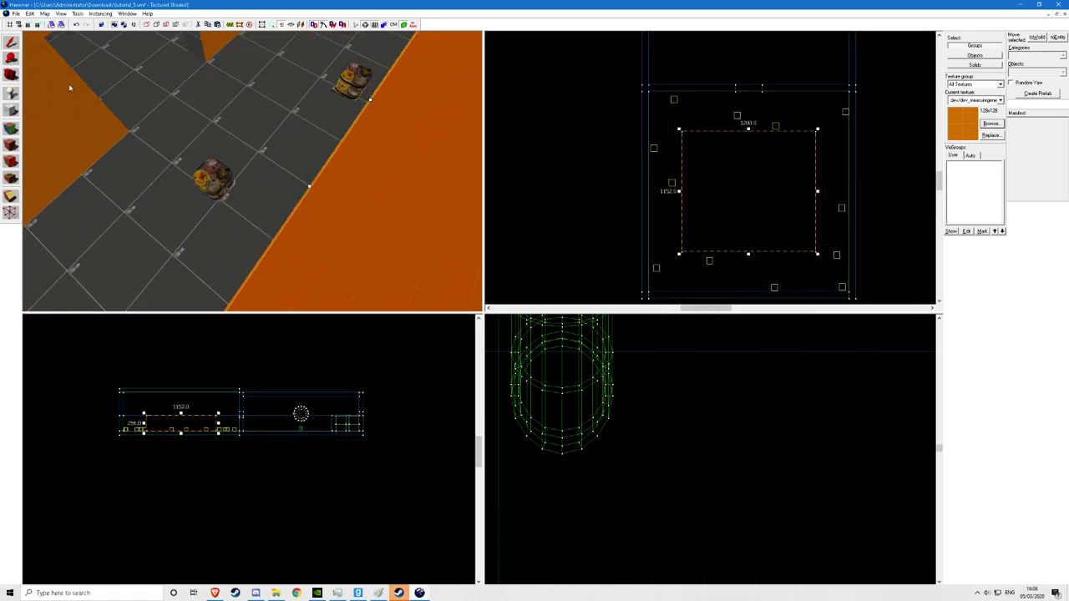
{"action": "left_click", "coordinate": [16, 26]}
{"action": "left_click", "coordinate": [44, 14]}
{"action": "left_click", "coordinate": [67, 132]}
{"action": "left_click", "coordinate": [553, 332]}
{"action": "key", "text": "z"}
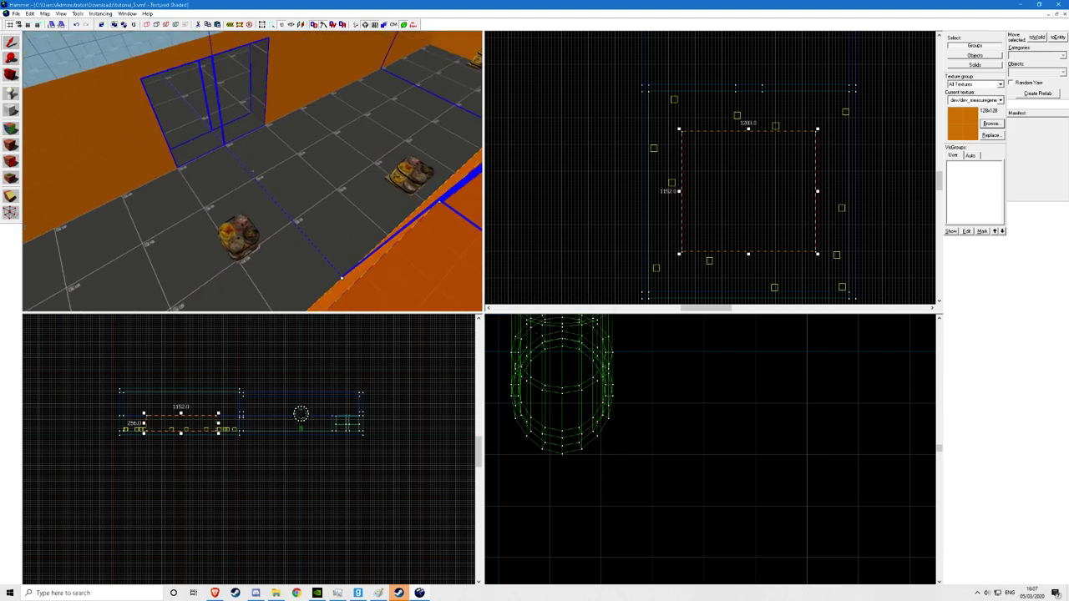
Examine the portals at the doorway and along the floor beside the central block.
{"action": "key", "text": "w"}
{"action": "key", "text": "z"}
{"action": "key", "text": "z"}
{"action": "key", "text": "w"}
{"action": "key", "text": "s"}
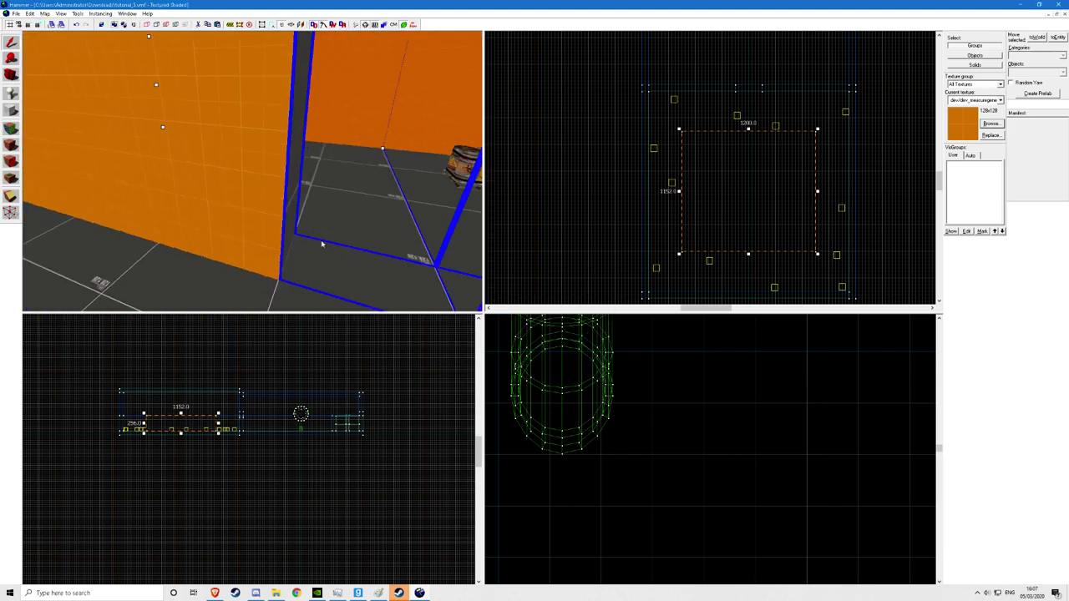
{"action": "key", "text": "z"}
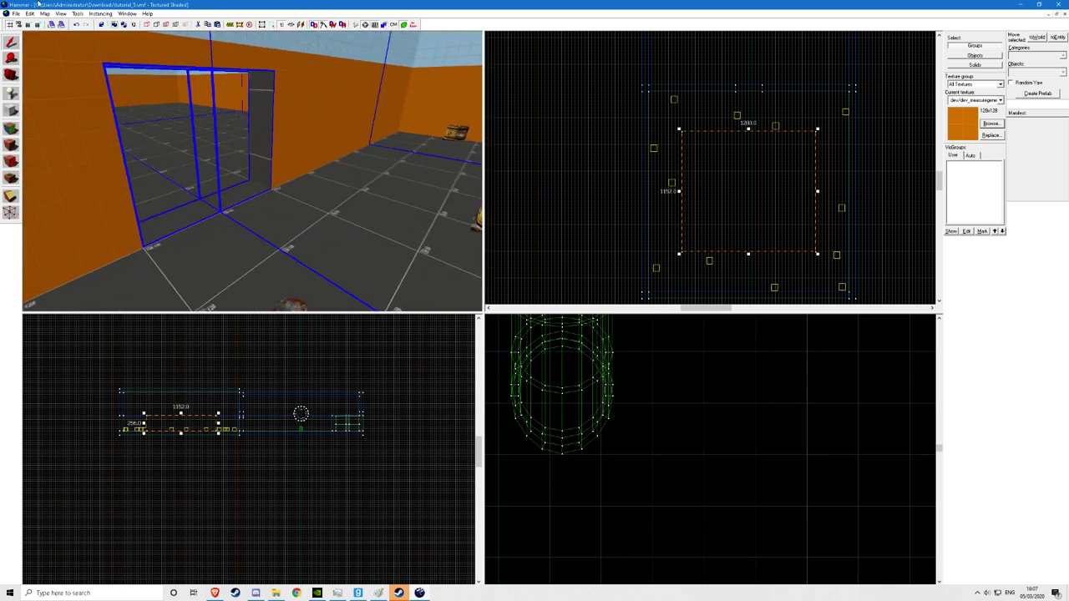
Unload the portal file and look over the corridors and skybox walls around the central block.
{"action": "left_click", "coordinate": [45, 15]}
{"action": "left_click", "coordinate": [63, 140]}
{"action": "key", "text": "z"}
{"action": "key", "text": "w"}
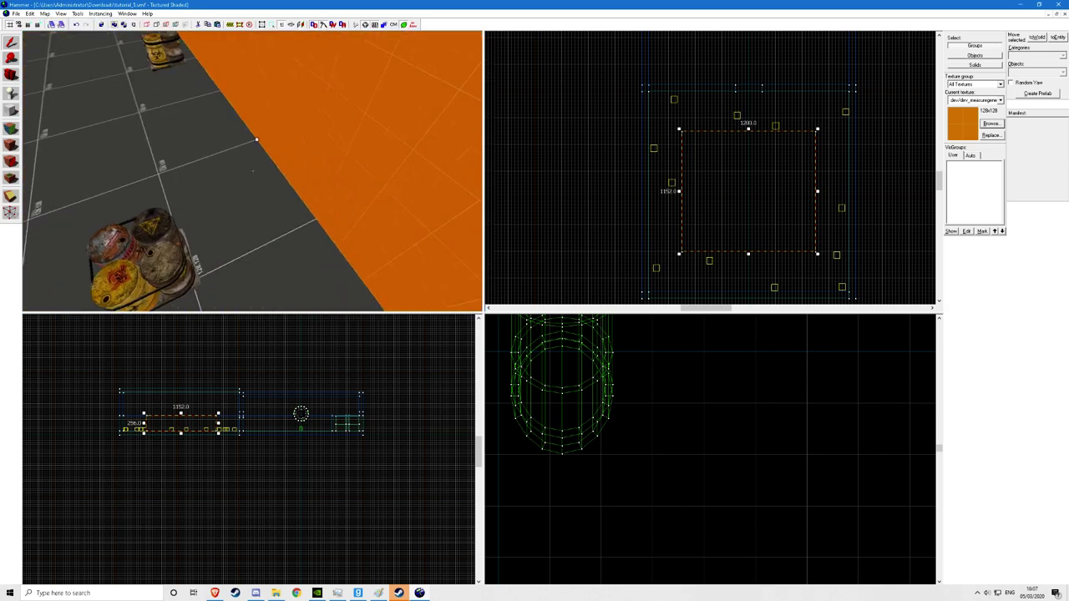
{"action": "key", "text": "s"}
{"action": "key", "text": "z"}
{"action": "key", "text": "z"}
{"action": "left_click", "coordinate": [252, 171]}
{"action": "key", "text": "w"}
{"action": "key", "text": "s"}
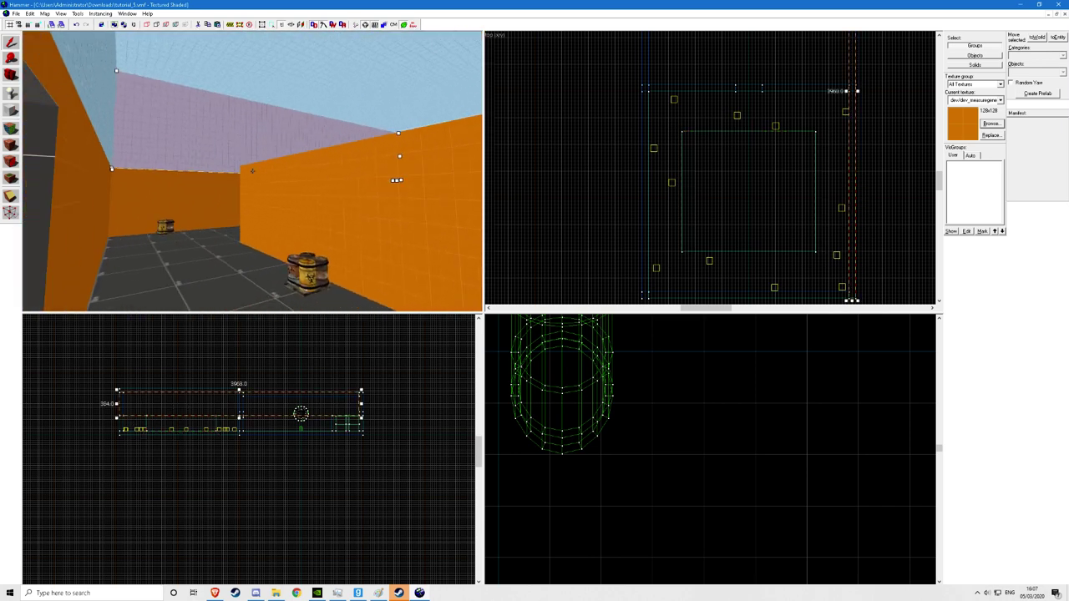
Paste one copy of the central block with Paste Special, starting at the original's center and offset 256 units in Z.
{"action": "key", "text": "w"}
{"action": "key", "text": "w"}
{"action": "key", "text": "w"}
{"action": "left_click", "coordinate": [253, 171]}
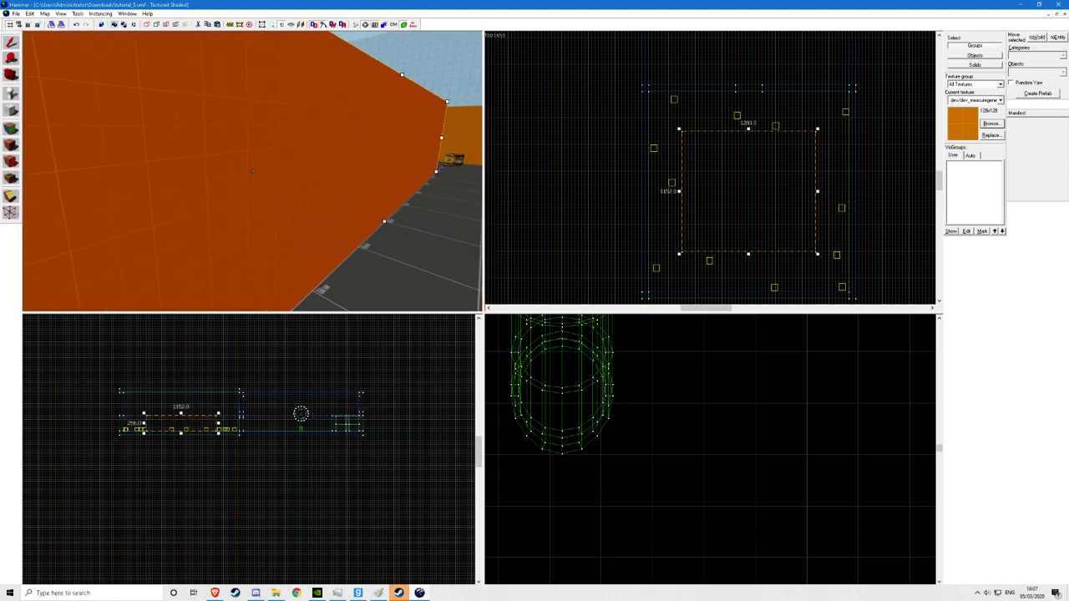
{"action": "key", "text": "s"}
{"action": "key", "text": "z"}
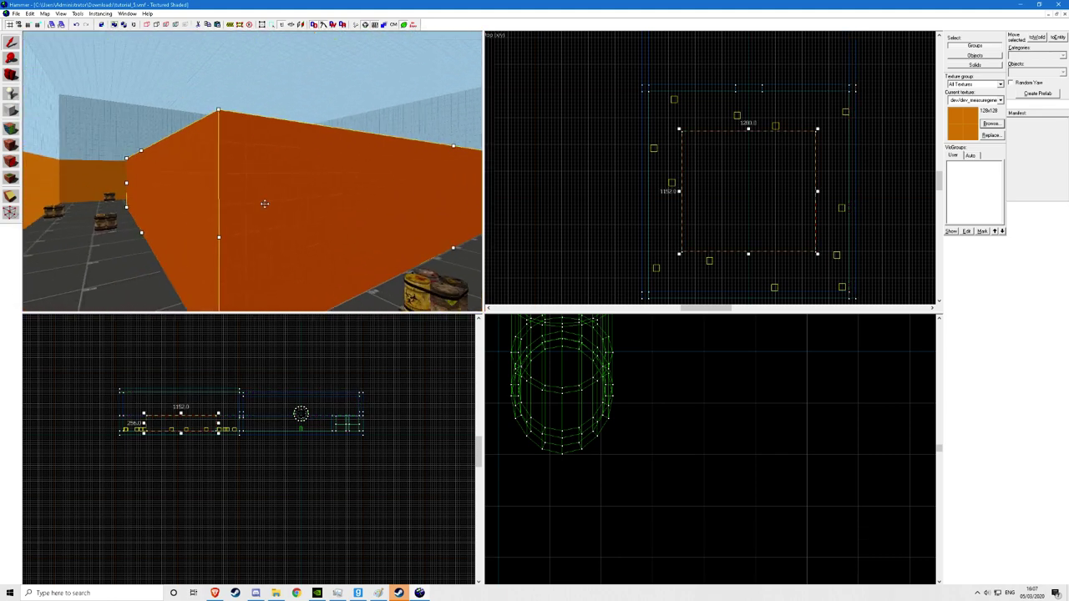
{"action": "key", "text": "ctrl+shift+v"}
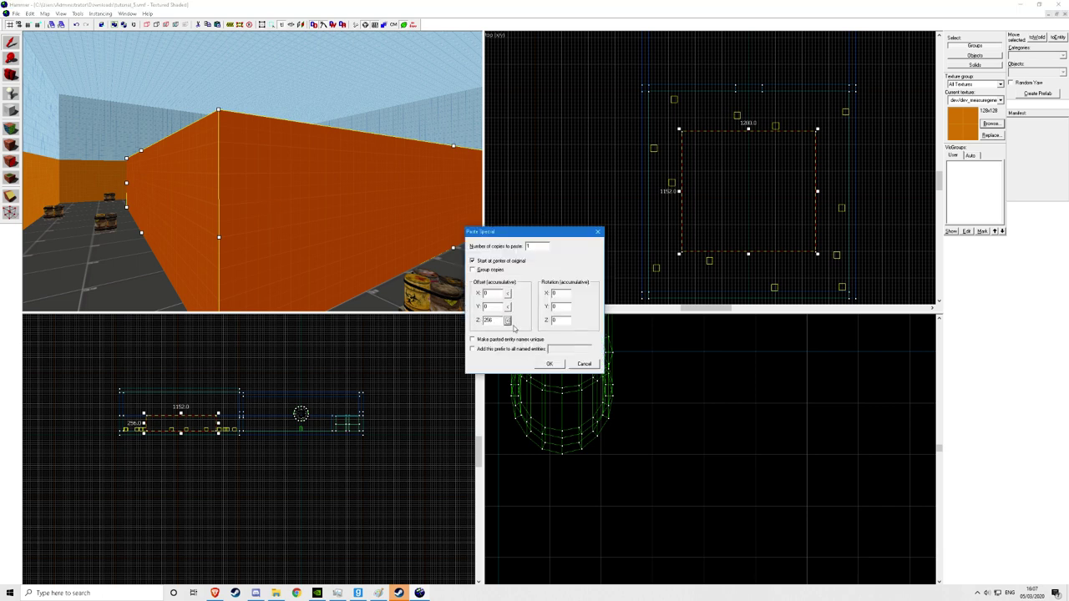
{"action": "left_click", "coordinate": [550, 364]}
Stretch the upper copy of the block to 384 units high so it reaches the ceiling.
{"action": "key", "text": "z"}
{"action": "key", "text": "w"}
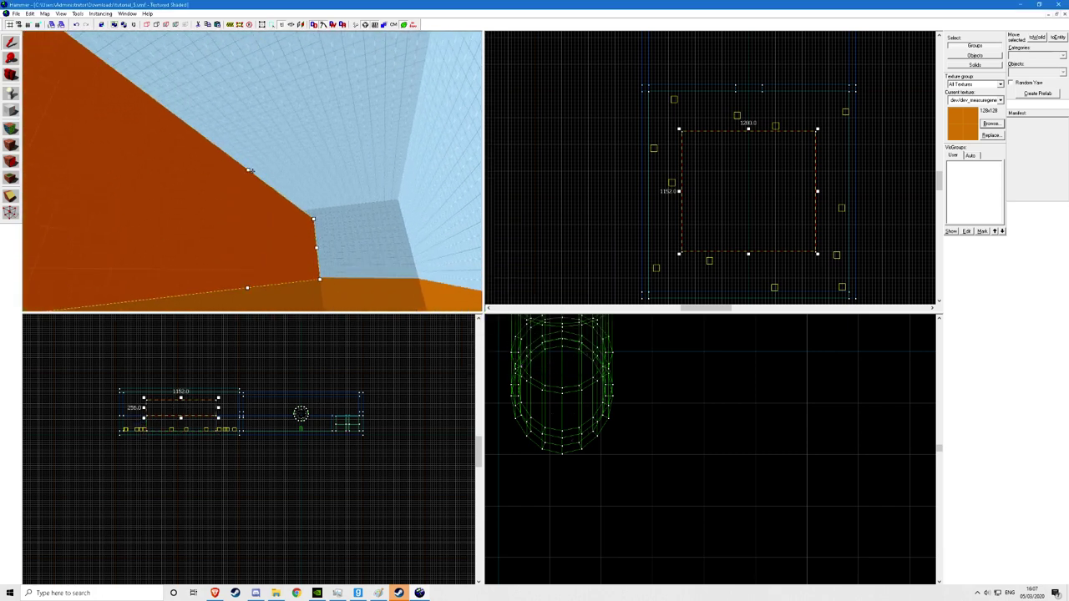
{"action": "left_click_drag", "start_coordinate": [252, 173], "coordinate": [251, 172]}
{"action": "left_click_drag", "start_coordinate": [152, 203], "coordinate": [188, 64]}
{"action": "key", "text": "w"}
Pick the tools/toolsskybox texture and apply it to the whole upper block.
{"action": "left_click", "coordinate": [991, 124]}
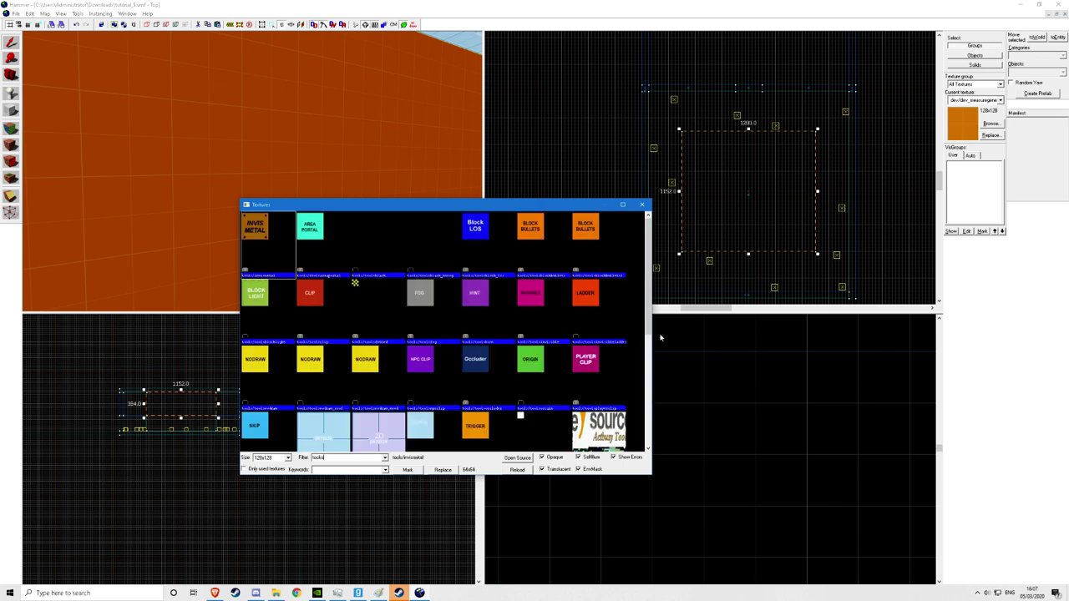
{"action": "scroll", "coordinate": [582, 305], "scroll_direction": "down", "scroll_amount": 3}
{"action": "double_click", "coordinate": [255, 238]}
{"action": "left_click", "coordinate": [990, 125]}
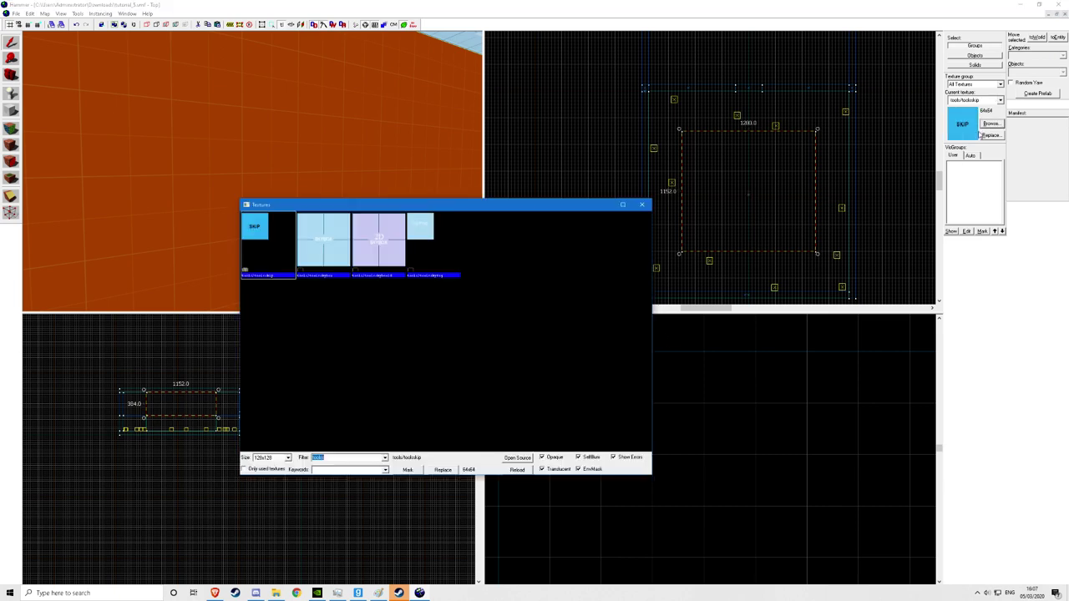
{"action": "double_click", "coordinate": [322, 251]}
{"action": "key", "text": "z"}
{"action": "key", "text": "z"}
{"action": "left_click", "coordinate": [11, 145]}
{"action": "key", "text": "z"}
Look over the skybox-textured upper block and the corridors around it from several sides.
{"action": "left_click", "coordinate": [253, 171]}
{"action": "key", "text": "w"}
{"action": "key", "text": "w"}
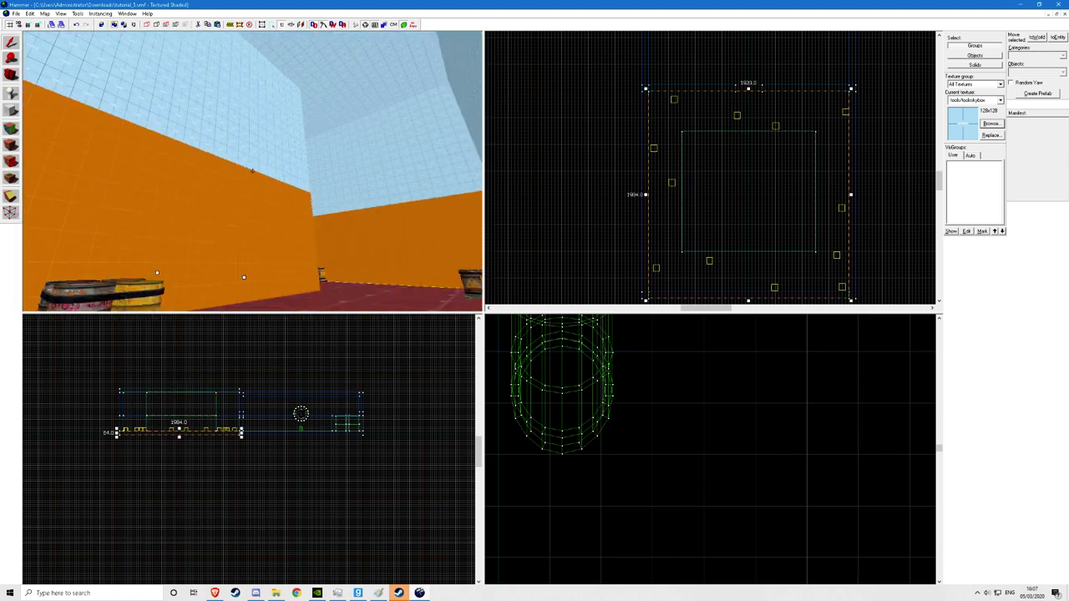
{"action": "key", "text": "w"}
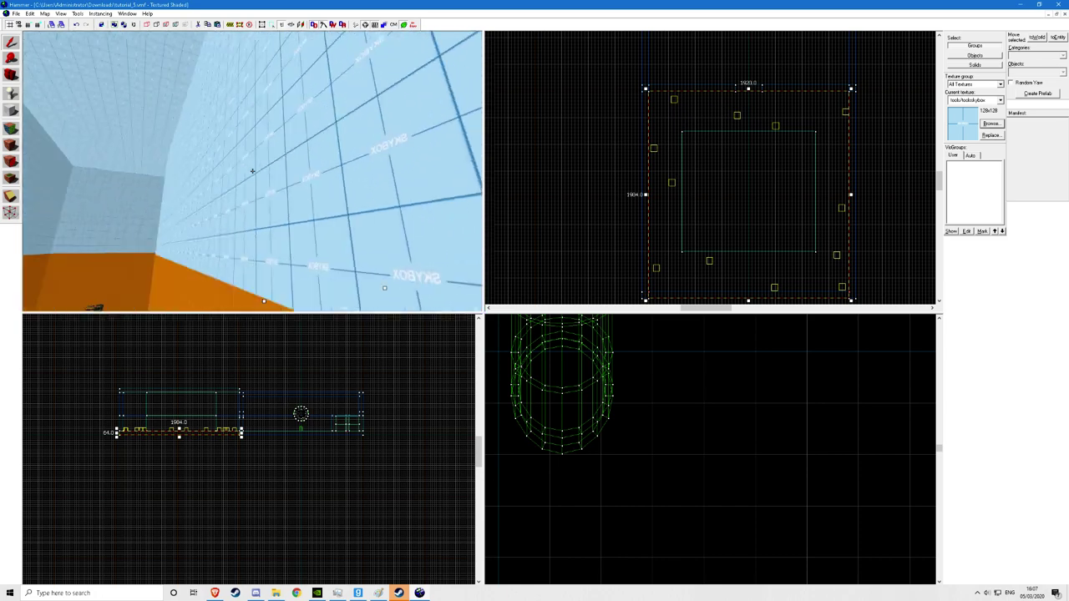
{"action": "key", "text": "w"}
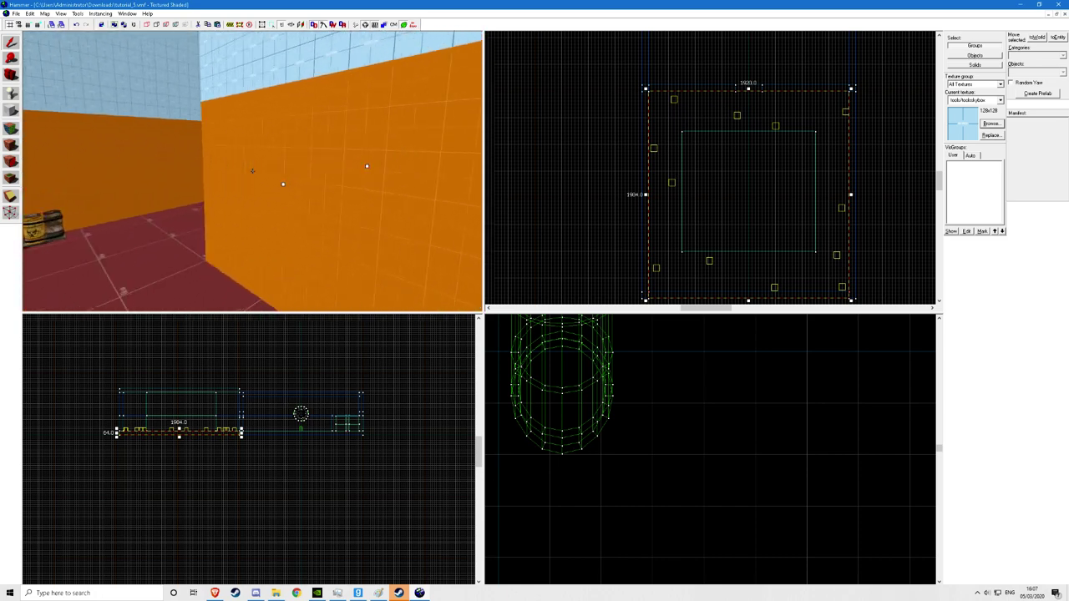
{"action": "key", "text": "w"}
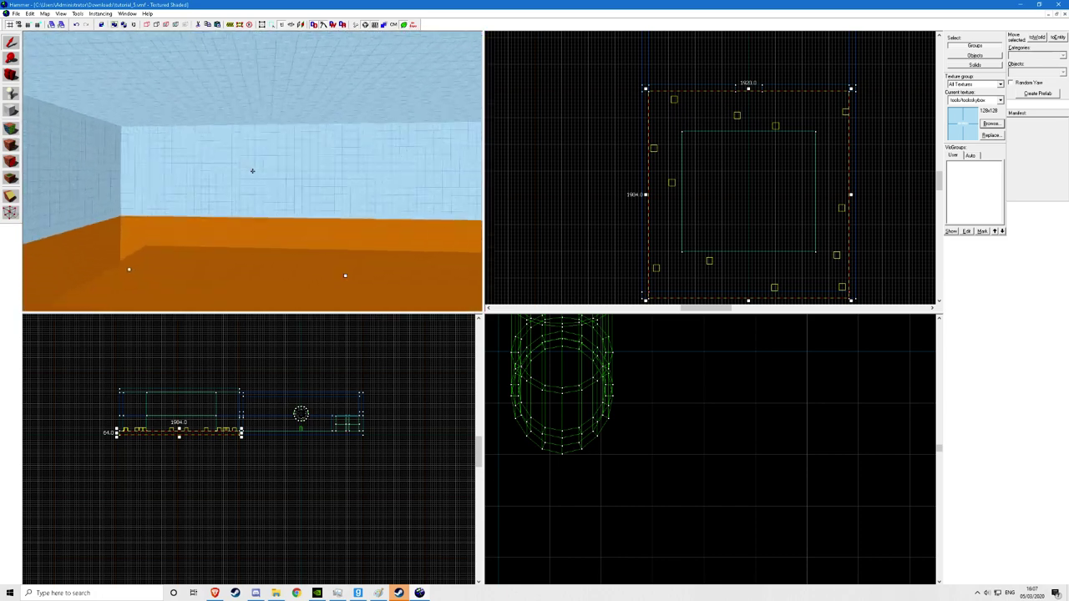
{"action": "key", "text": "w"}
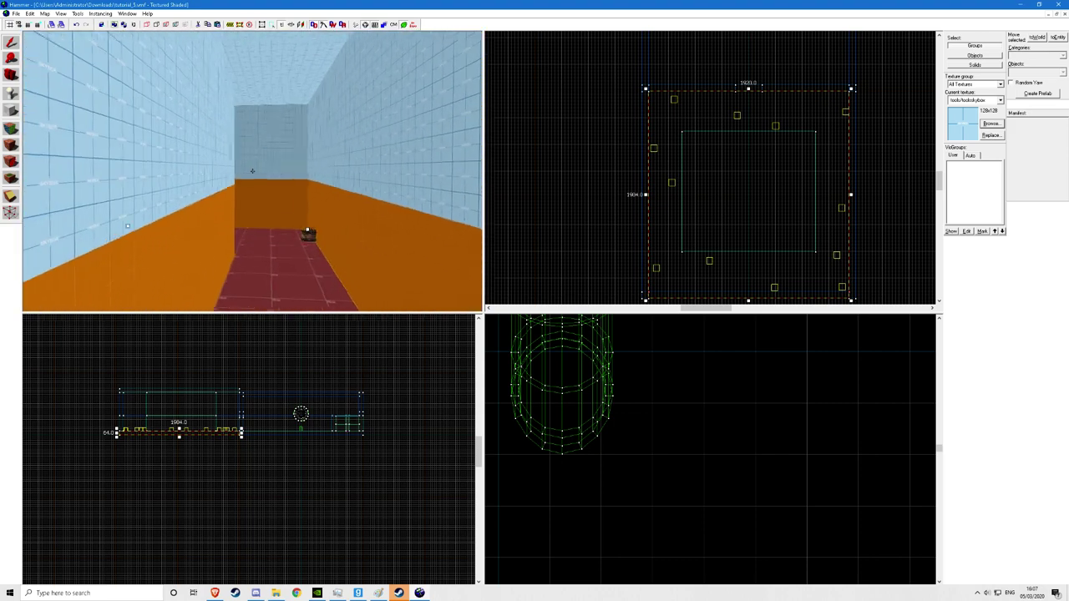
Select the lower central block and set the current texture to tools/toolsskip.
{"action": "left_click_drag", "start_coordinate": [251, 170], "coordinate": [235, 190]}
{"action": "left_click", "coordinate": [235, 189]}
{"action": "left_click", "coordinate": [990, 124]}
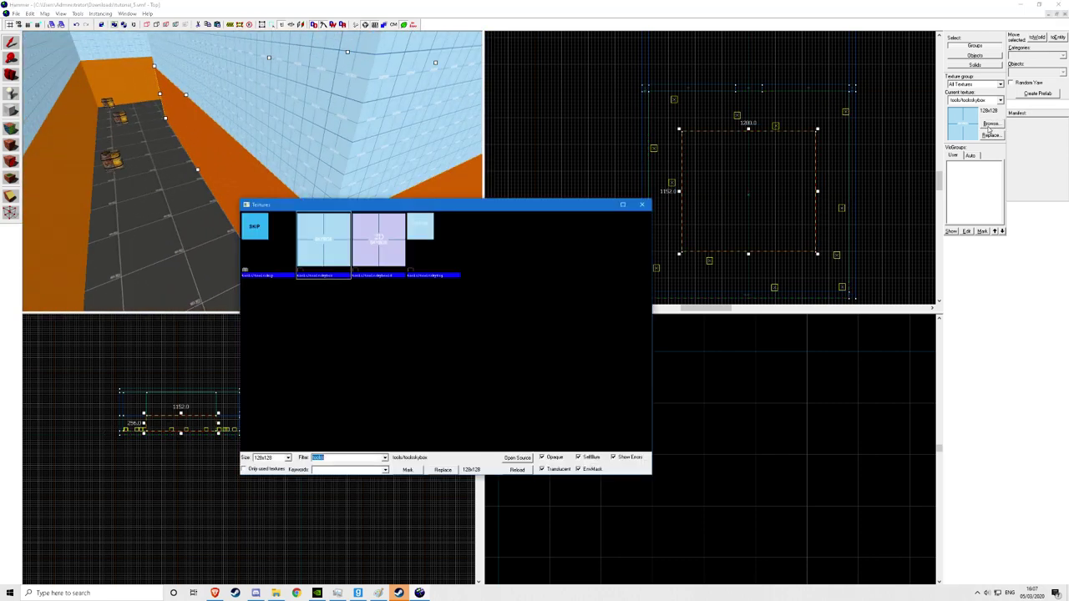
{"action": "left_click", "coordinate": [262, 258]}
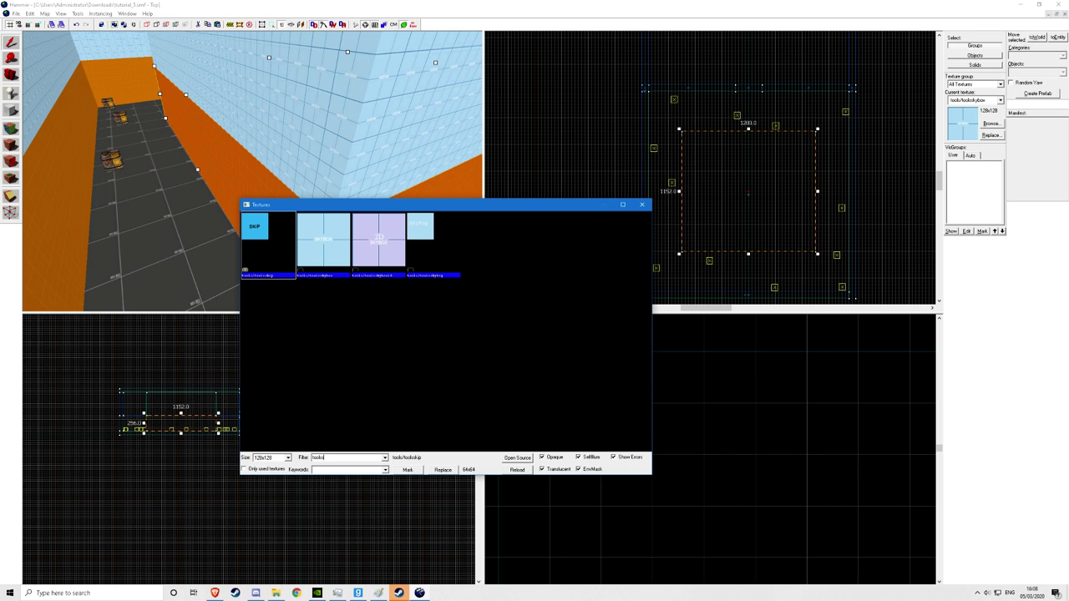
{"action": "double_click", "coordinate": [261, 242]}
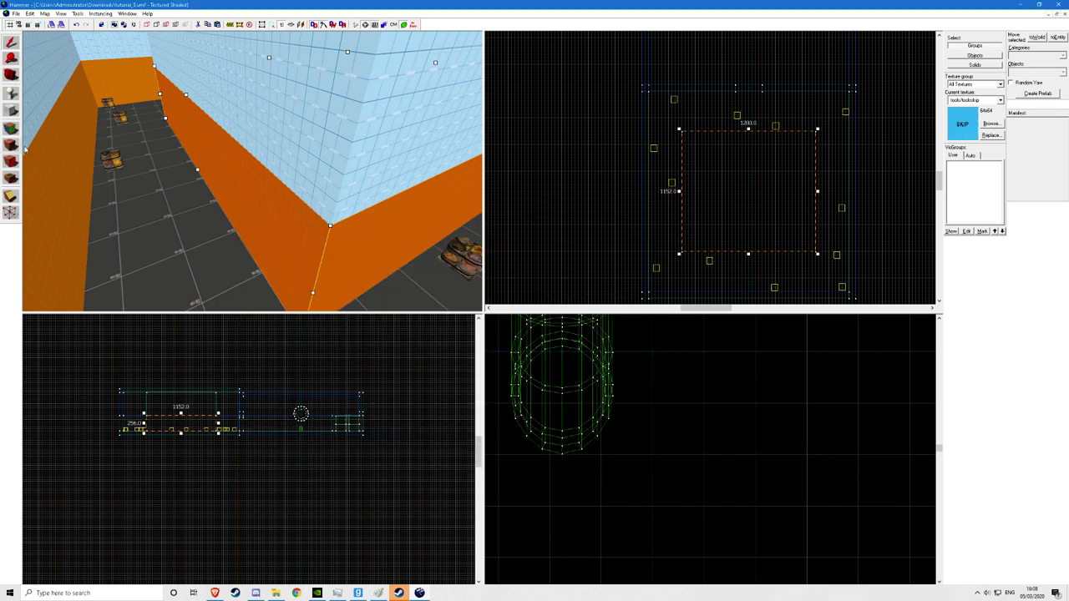
Outline a new block brush 32 units wide and 384 units long across the corridor, from the central block's corner to the wall.
{"action": "left_click", "coordinate": [11, 109]}
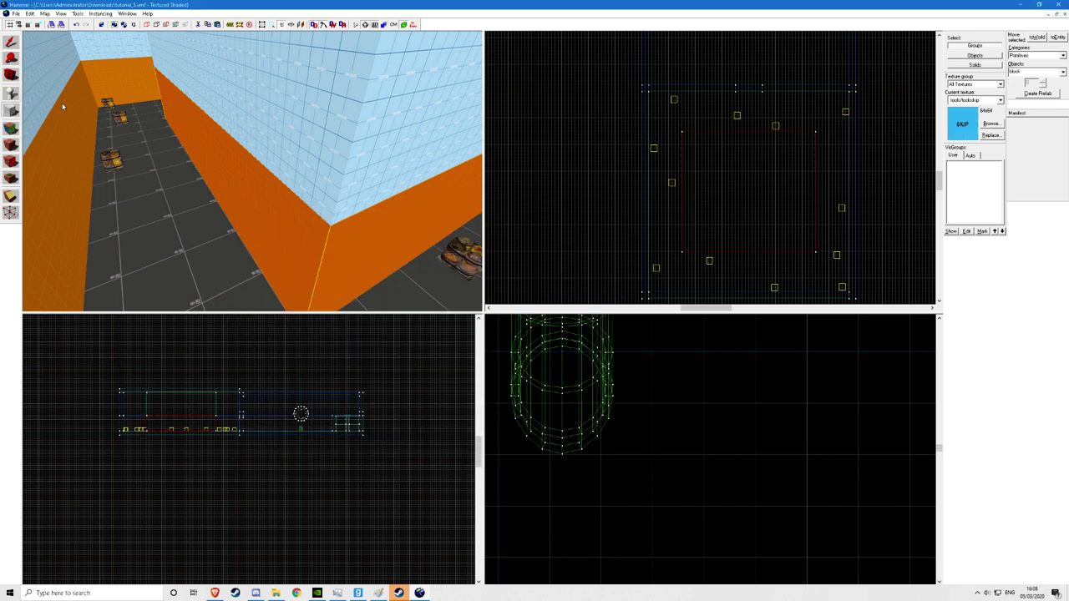
{"action": "scroll", "coordinate": [706, 134], "scroll_direction": "up", "scroll_amount": 3}
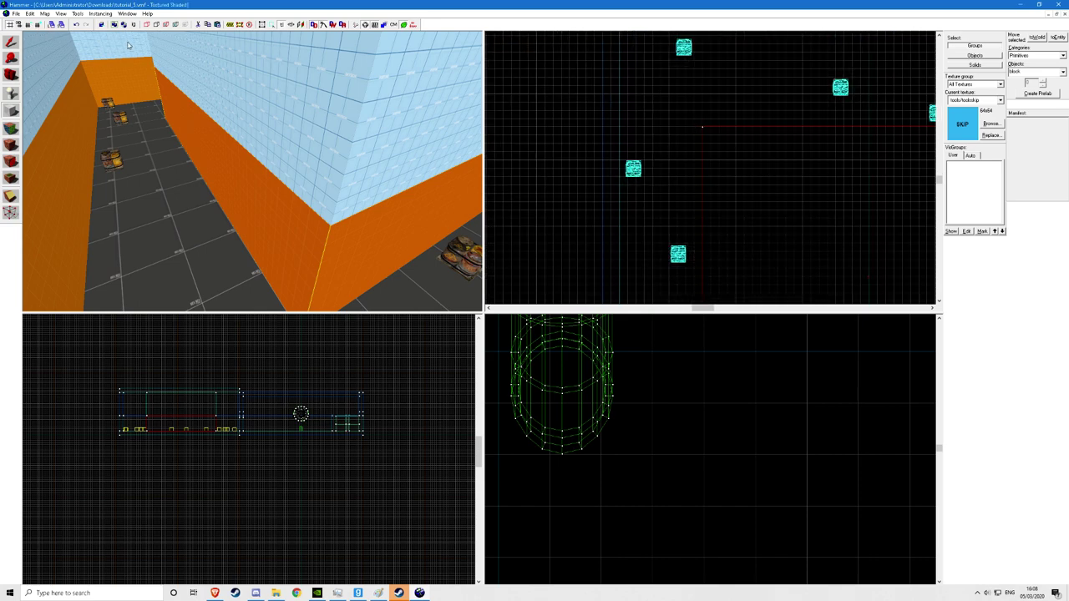
{"action": "left_click_drag", "start_coordinate": [704, 126], "coordinate": [616, 136]}
{"action": "key", "text": "ctrl+shift+e"}
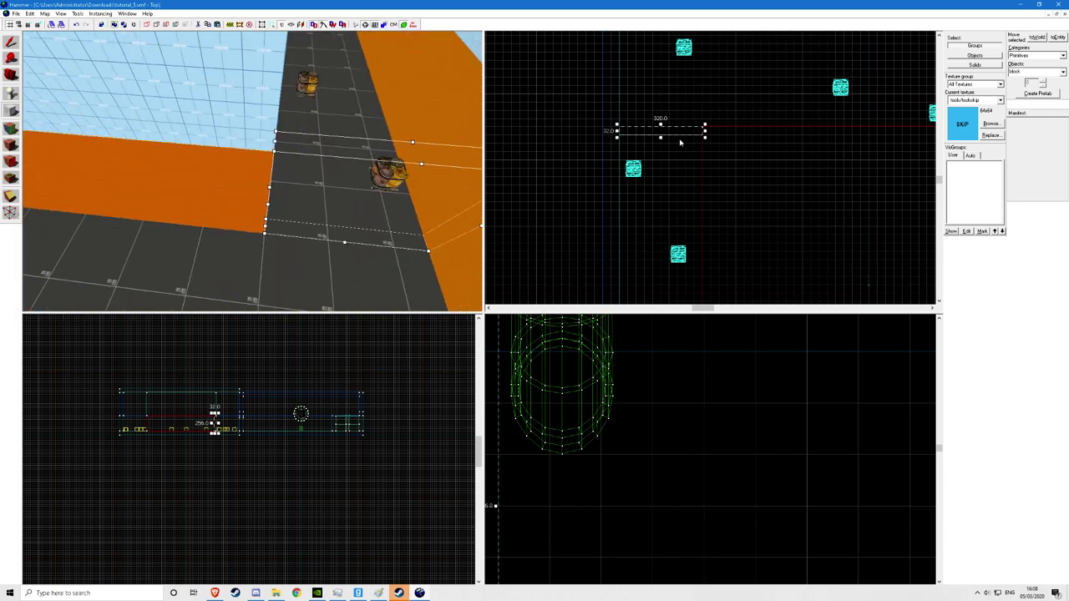
{"action": "left_click_drag", "start_coordinate": [669, 132], "coordinate": [691, 77]}
{"action": "scroll", "coordinate": [685, 138], "scroll_direction": "down", "scroll_amount": 1}
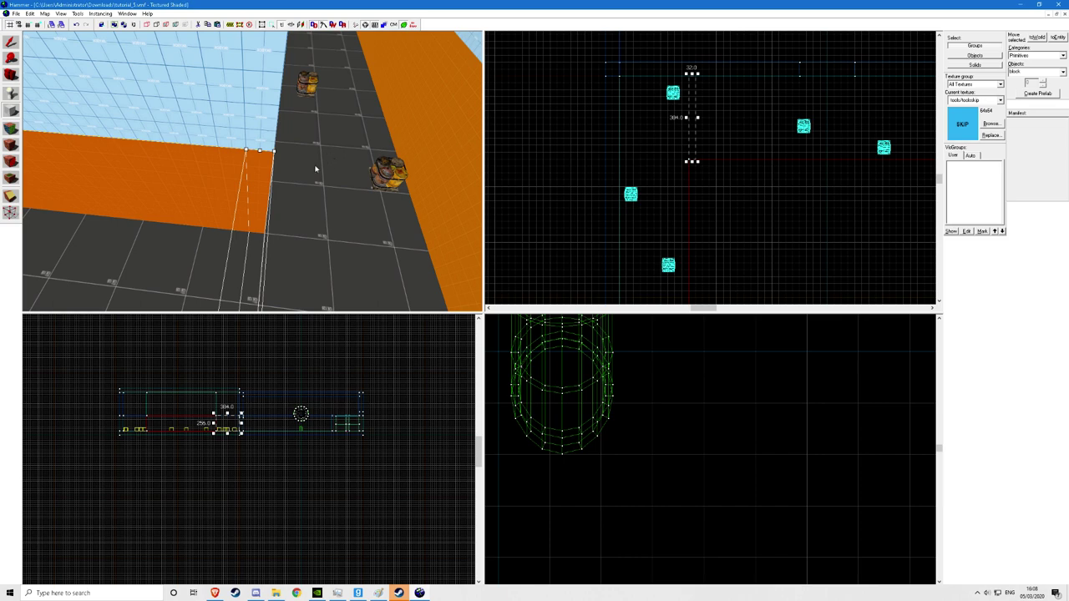
Extend the new brush's outline up to the ceiling and create it with the skip texture.
{"action": "scroll", "coordinate": [241, 416], "scroll_direction": "up", "scroll_amount": 2}
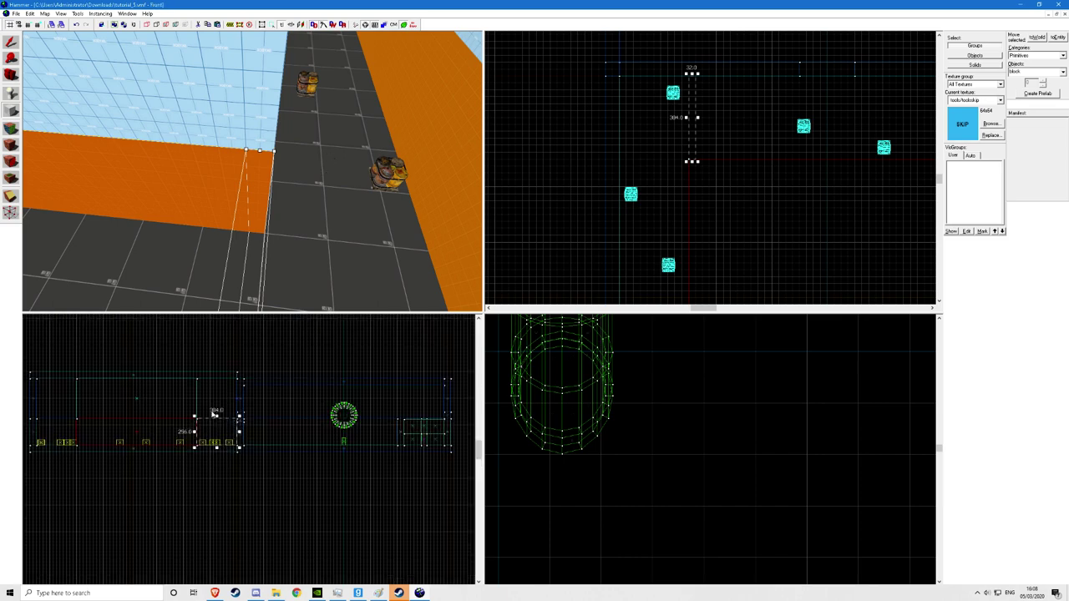
{"action": "left_click_drag", "start_coordinate": [218, 418], "coordinate": [223, 375]}
{"action": "key", "text": "z"}
{"action": "key", "text": "z"}
{"action": "key", "text": "Return"}
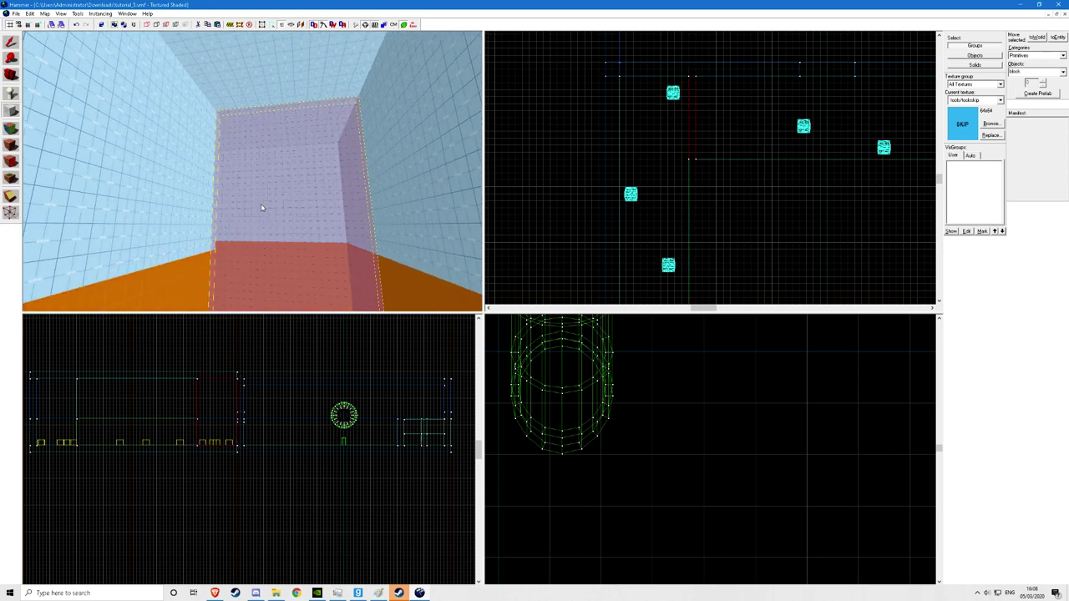
Set the texture to tools/toolshint and apply it to the skip brush's face that spans the corridor.
{"action": "left_click", "coordinate": [990, 124]}
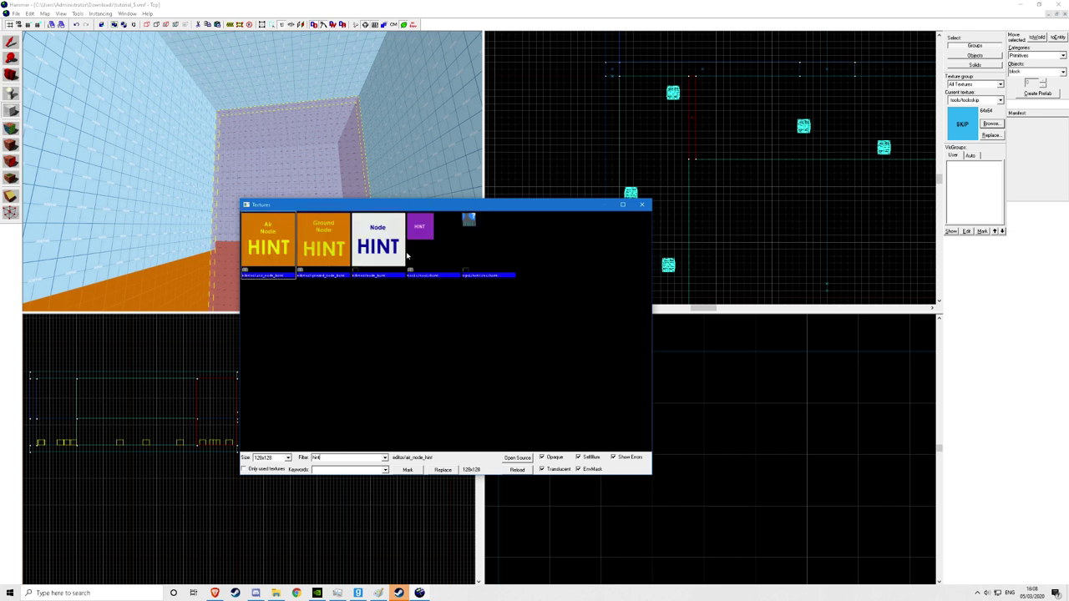
{"action": "double_click", "coordinate": [426, 242]}
{"action": "left_click", "coordinate": [11, 129]}
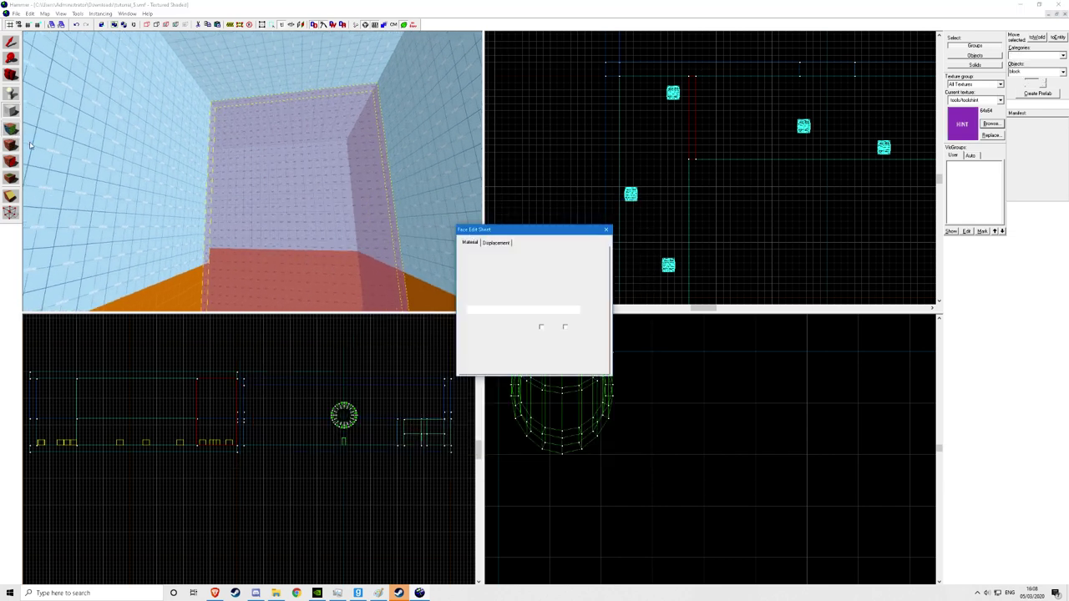
{"action": "key", "text": "z"}
{"action": "key", "text": "z"}
{"action": "left_click", "coordinate": [513, 334]}
{"action": "double_click", "coordinate": [432, 247]}
{"action": "right_click", "coordinate": [309, 213]}
{"action": "key", "text": "z"}
{"action": "key", "text": "w"}
{"action": "key", "text": "z"}
{"action": "left_click", "coordinate": [606, 229]}
Examine the hint-textured face and the corridor on both sides of the brush, including where it meets the floor and walls.
{"action": "key", "text": "z"}
{"action": "key", "text": "w"}
{"action": "key", "text": "s"}
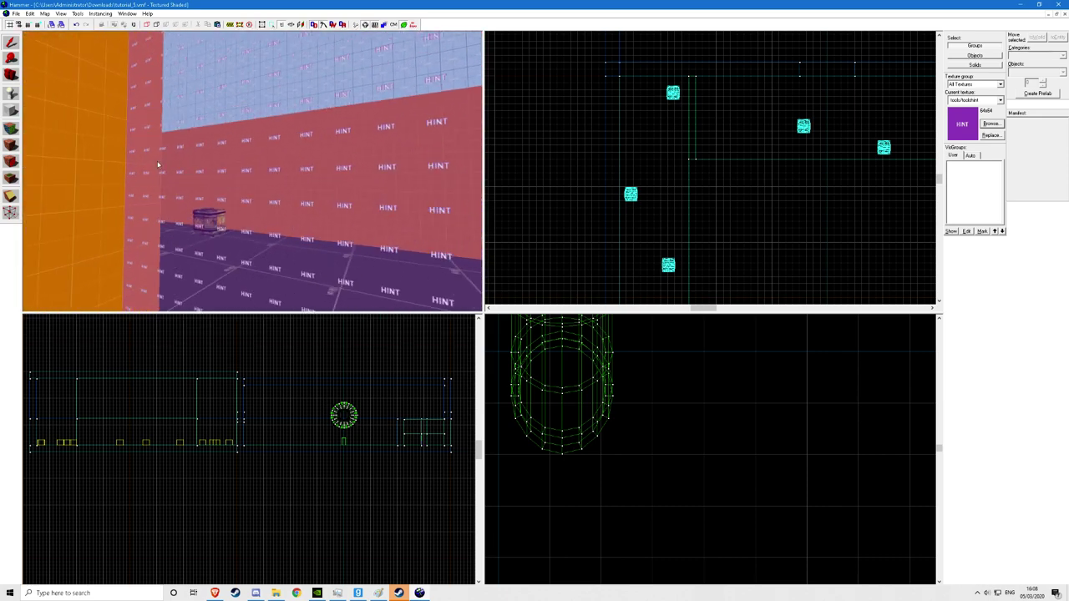
{"action": "key", "text": "z"}
{"action": "key", "text": "z"}
{"action": "key", "text": "w"}
{"action": "key", "text": "z"}
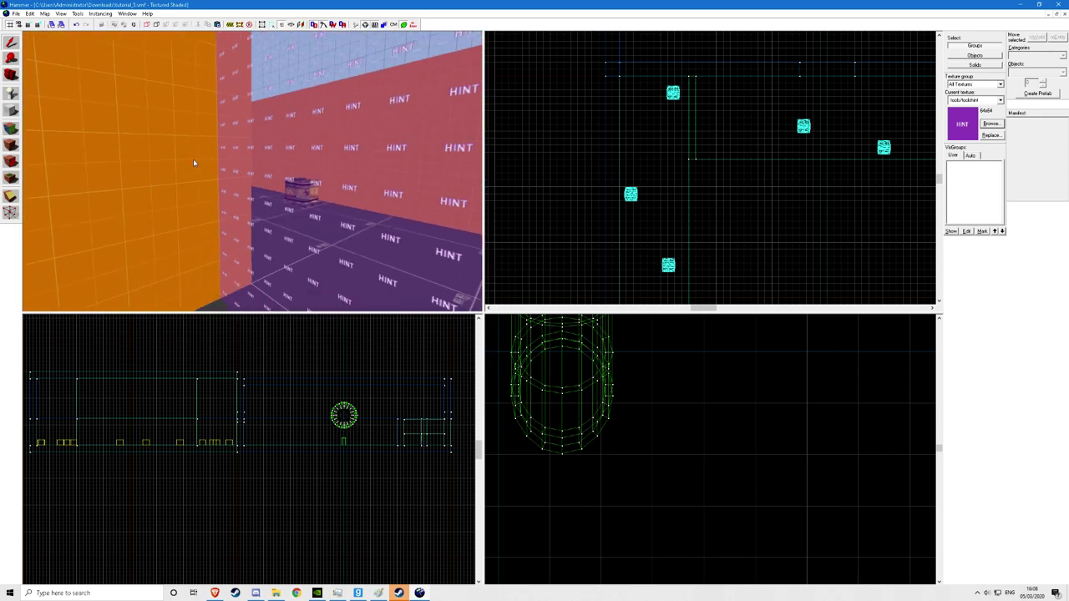
{"action": "key", "text": "z"}
{"action": "key", "text": "w"}
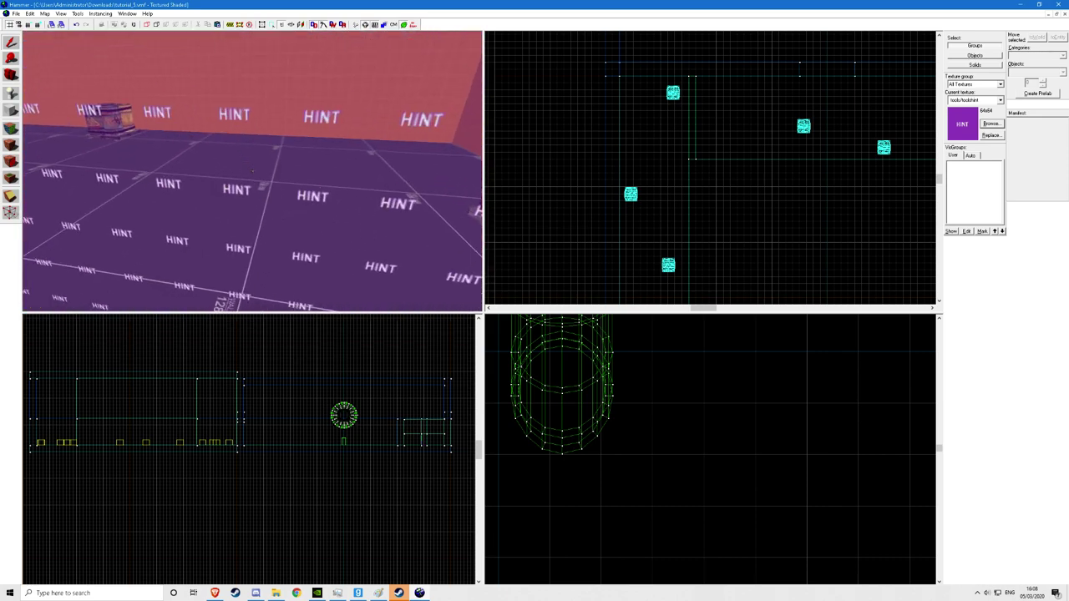
{"action": "key", "text": "w"}
{"action": "key", "text": "d"}
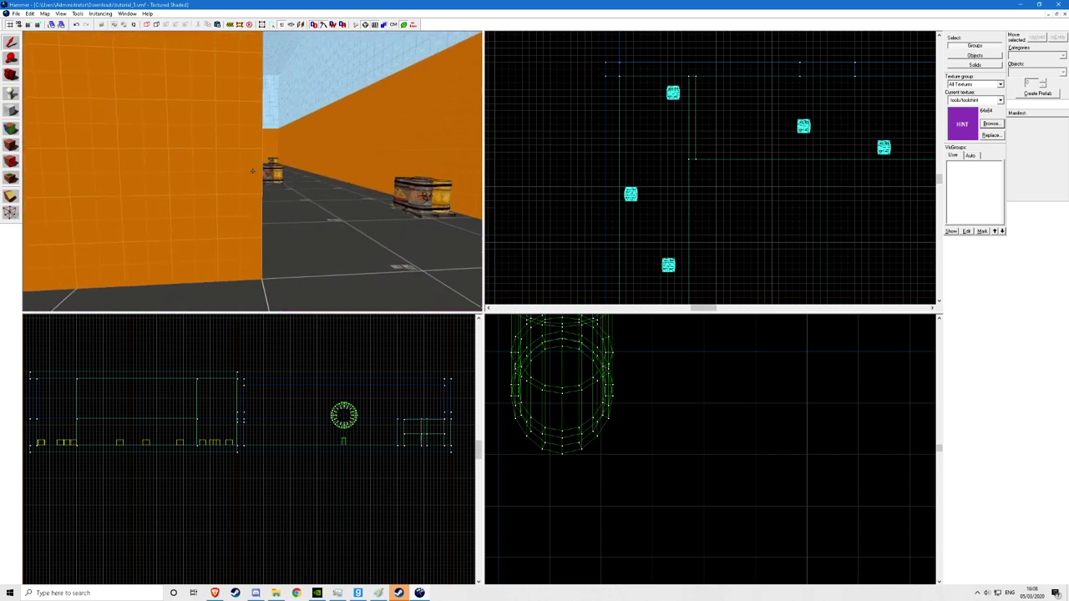
{"action": "key", "text": "s"}
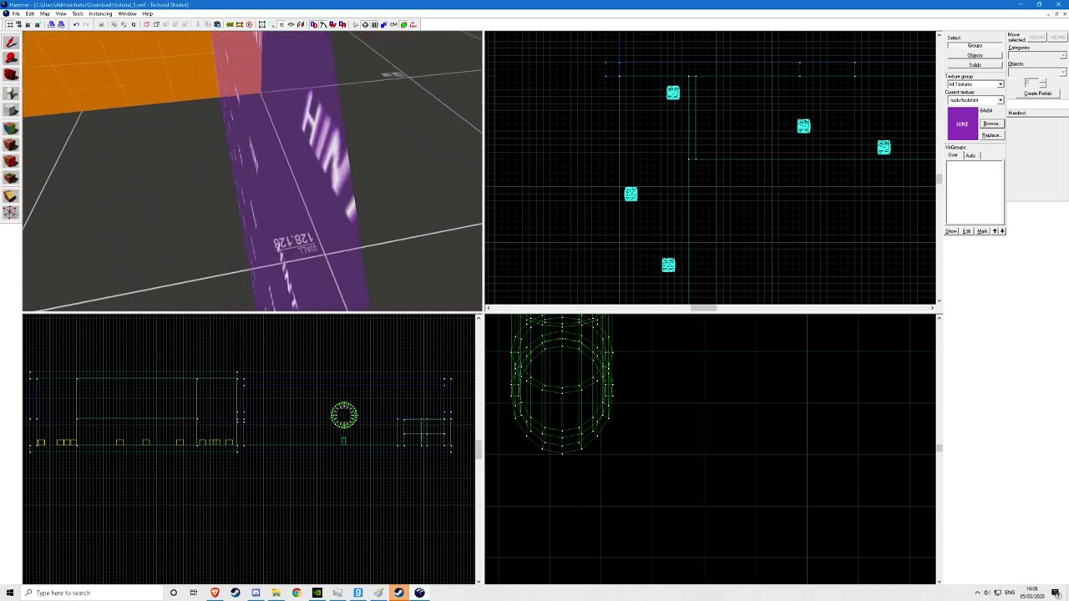
{"action": "key", "text": "w"}
{"action": "key", "text": "s"}
{"action": "key", "text": "w"}
{"action": "key", "text": "s"}
{"action": "key", "text": "s"}
{"action": "key", "text": "w"}
{"action": "key", "text": "z"}
Create a tools/toolsskip block 32 units wide, 384 long and 256 high across the corridor at the central block's opposite upper corner.
{"action": "left_click", "coordinate": [991, 124]}
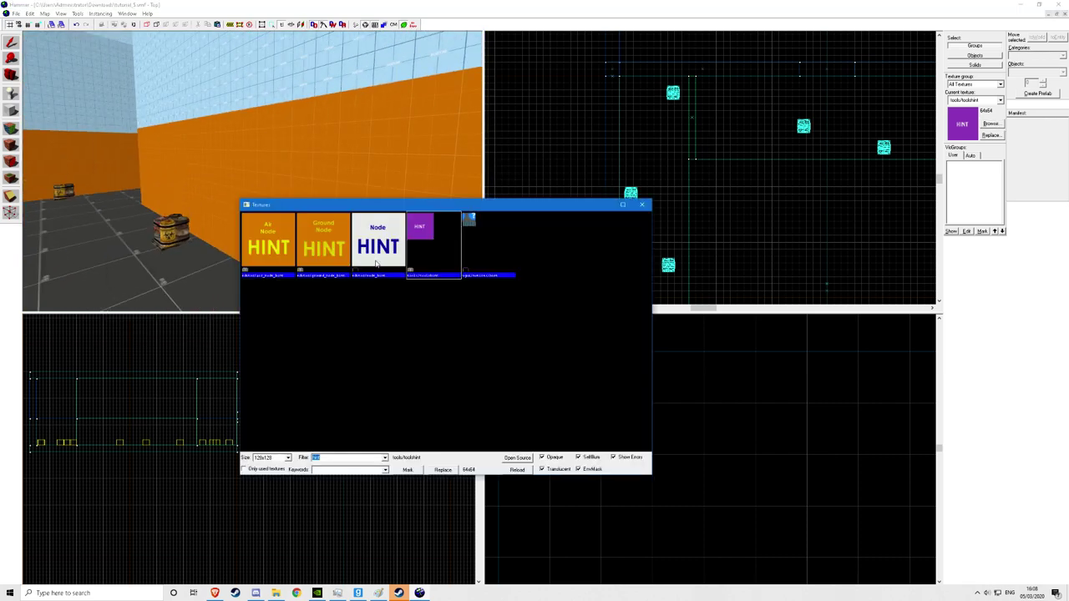
{"action": "type", "text": "tools"}
{"action": "double_click", "coordinate": [274, 239]}
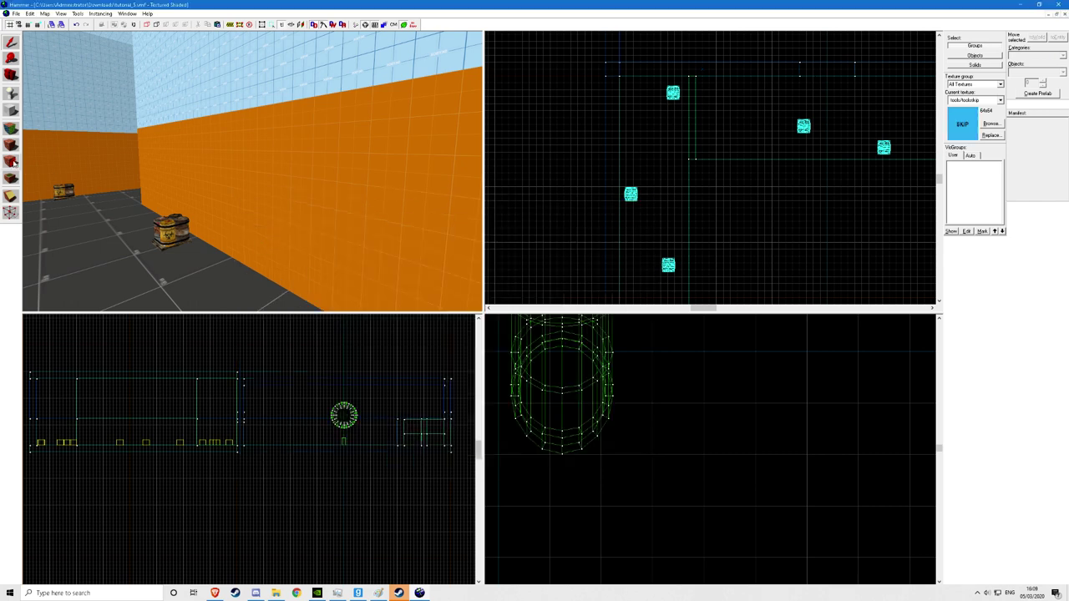
{"action": "left_click", "coordinate": [11, 110]}
{"action": "scroll", "coordinate": [619, 99], "scroll_direction": "down", "scroll_amount": 2}
{"action": "scroll", "coordinate": [618, 100], "scroll_direction": "down", "scroll_amount": 3}
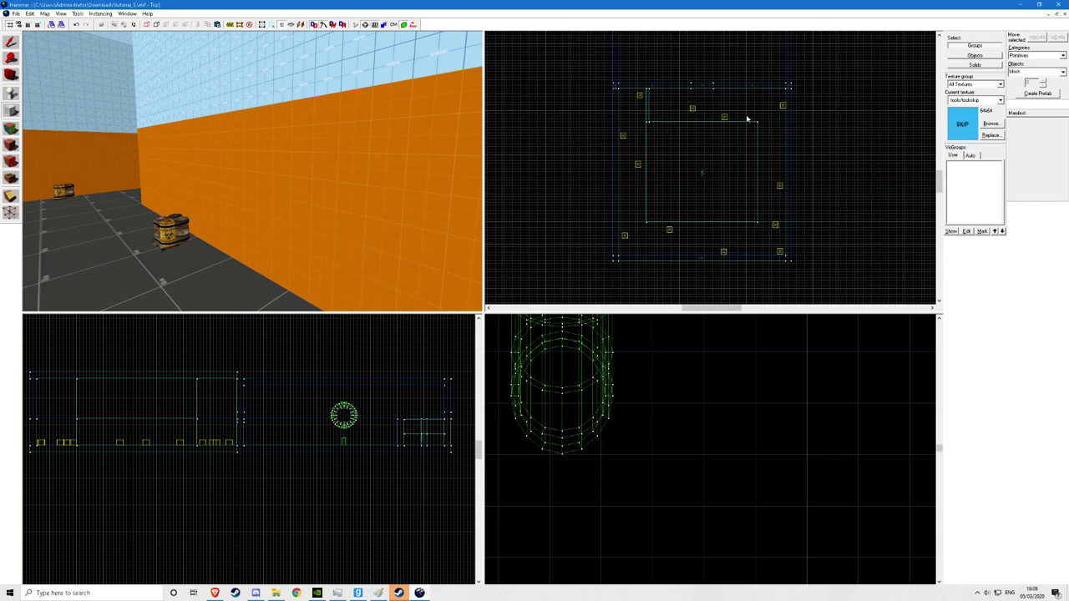
{"action": "scroll", "coordinate": [761, 129], "scroll_direction": "up", "scroll_amount": 3}
{"action": "left_click_drag", "start_coordinate": [758, 132], "coordinate": [750, 42]}
{"action": "key", "text": "ctrl+shift+e"}
{"action": "key", "text": "w"}
{"action": "key", "text": "z"}
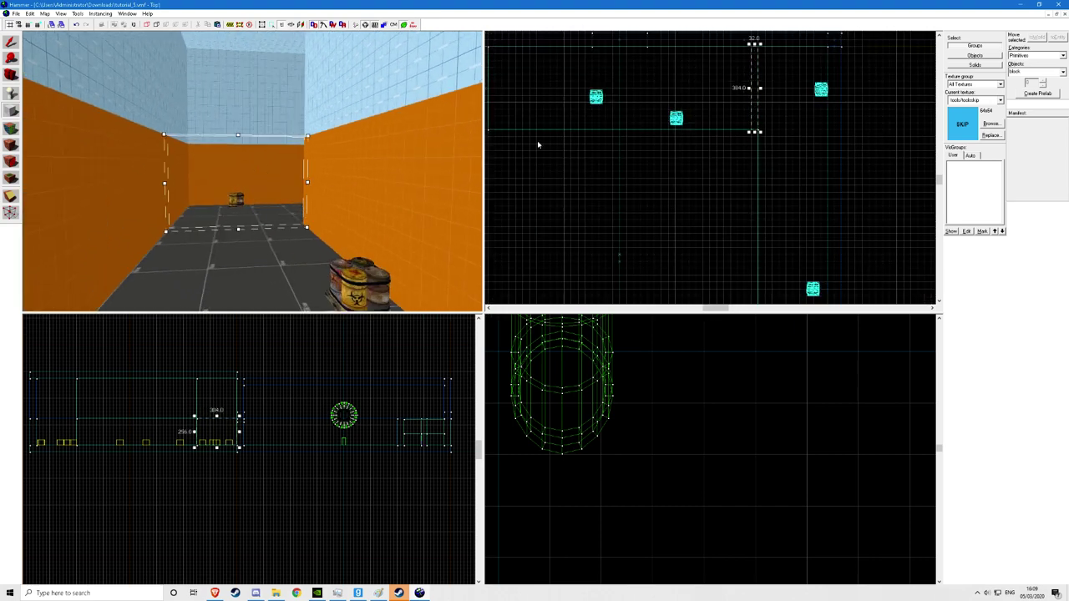
{"action": "key", "text": "z"}
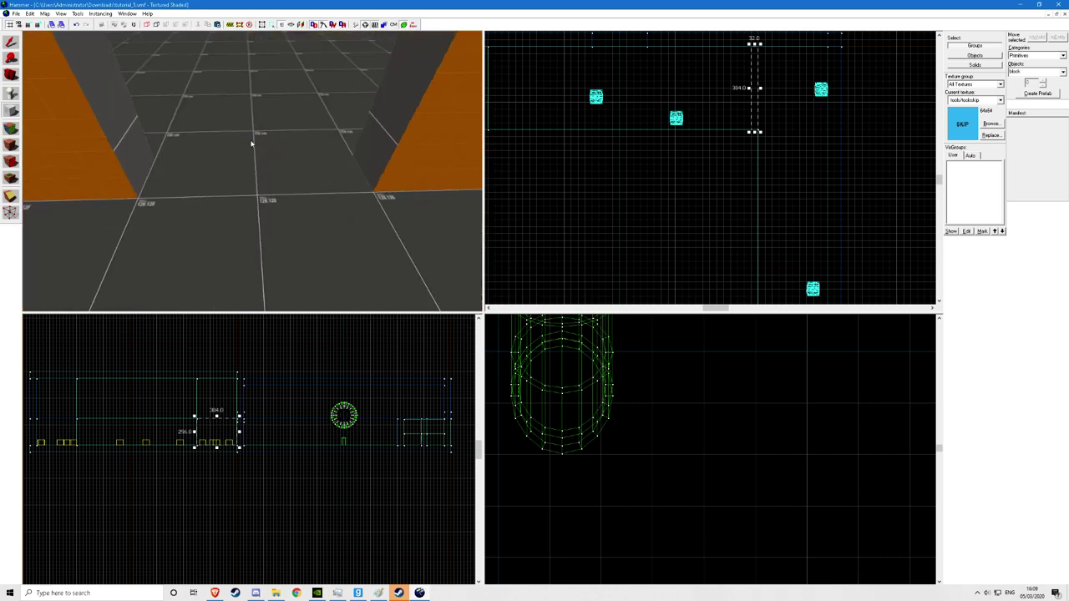
{"action": "key", "text": "z"}
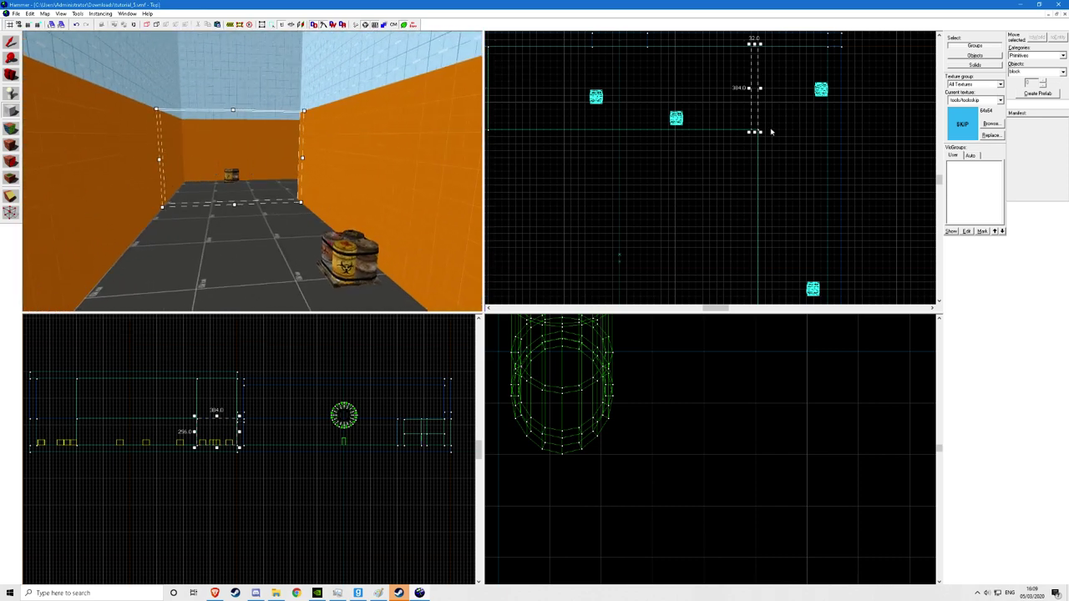
{"action": "key", "text": "Return"}
Create another skip block across the side corridor, from the central block's lower-right corner in the top view to the outer wall.
{"action": "scroll", "coordinate": [761, 77], "scroll_direction": "down", "scroll_amount": 7}
{"action": "scroll", "coordinate": [762, 194], "scroll_direction": "up", "scroll_amount": 8}
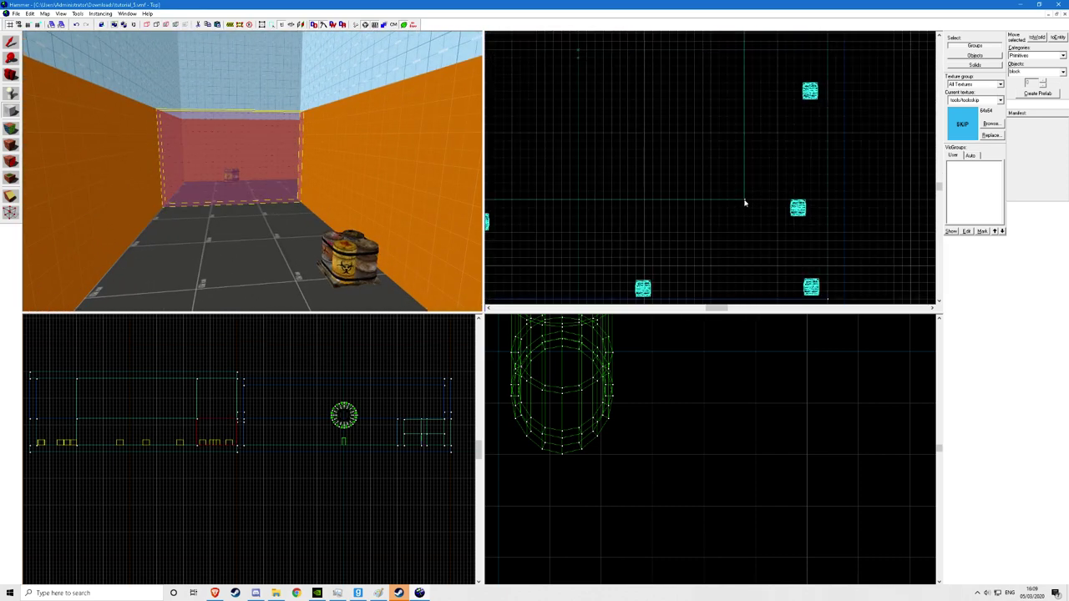
{"action": "left_click_drag", "start_coordinate": [744, 202], "coordinate": [848, 193]}
{"action": "key", "text": "Return"}
Create a skip block 32 units wide and 384 long across the corridor at the central block's lower-left corner in the top view.
{"action": "scroll", "coordinate": [847, 191], "scroll_direction": "down", "scroll_amount": 5}
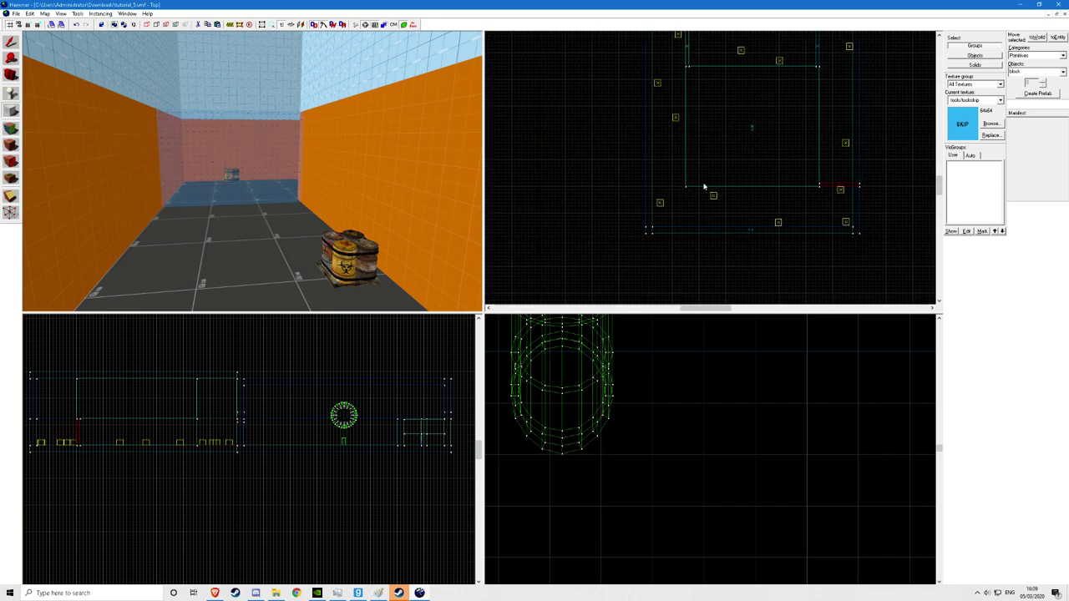
{"action": "scroll", "coordinate": [691, 188], "scroll_direction": "up", "scroll_amount": 4}
{"action": "left_click_drag", "start_coordinate": [675, 183], "coordinate": [683, 266]}
Set the face-editing texture to tools/toolshint and apply it to the corridor-spanning face of the nearest new skip block.
{"action": "left_click", "coordinate": [12, 130]}
{"action": "left_click", "coordinate": [11, 129]}
{"action": "left_click", "coordinate": [11, 129]}
{"action": "left_click", "coordinate": [512, 360]}
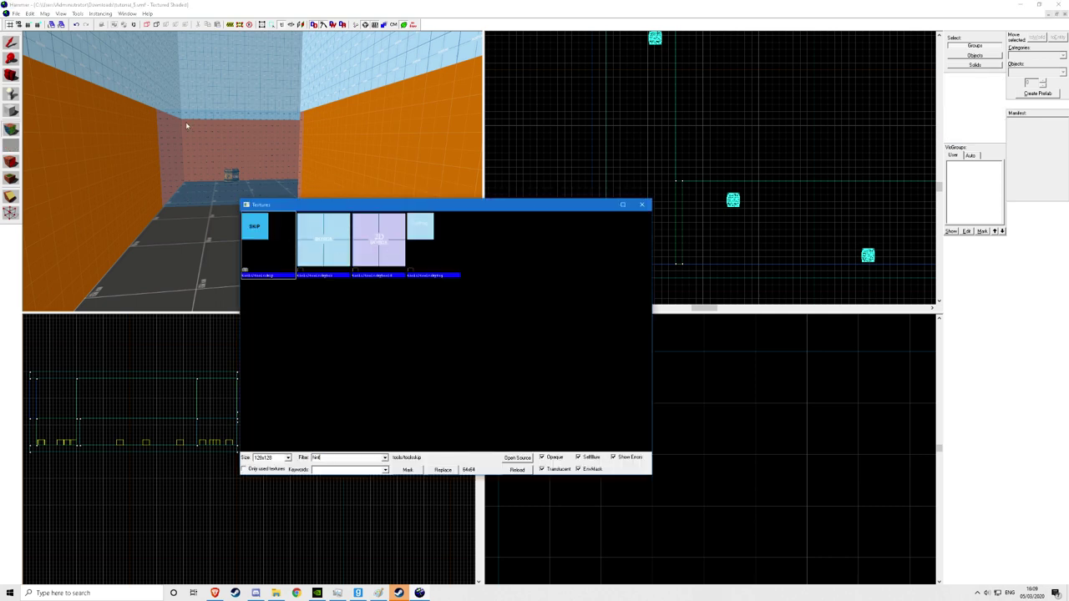
{"action": "double_click", "coordinate": [425, 236]}
{"action": "right_click", "coordinate": [258, 177]}
Apply the hint texture to the corridor-spanning faces of the other new skip blocks and finish face editing.
{"action": "key", "text": "z"}
{"action": "key", "text": "w"}
{"action": "key", "text": "s"}
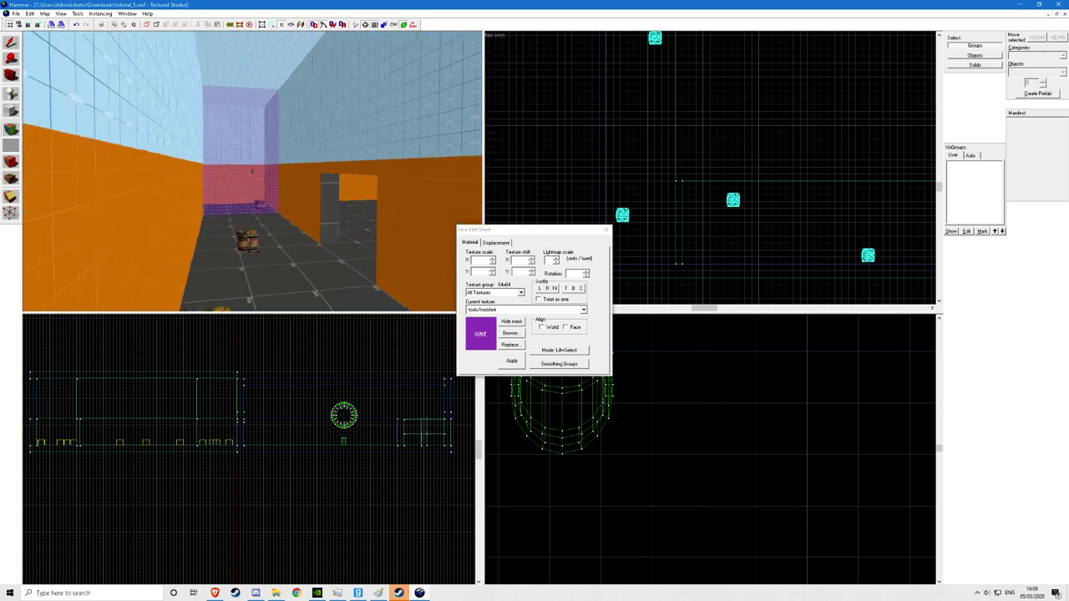
{"action": "key", "text": "w"}
{"action": "key", "text": "s"}
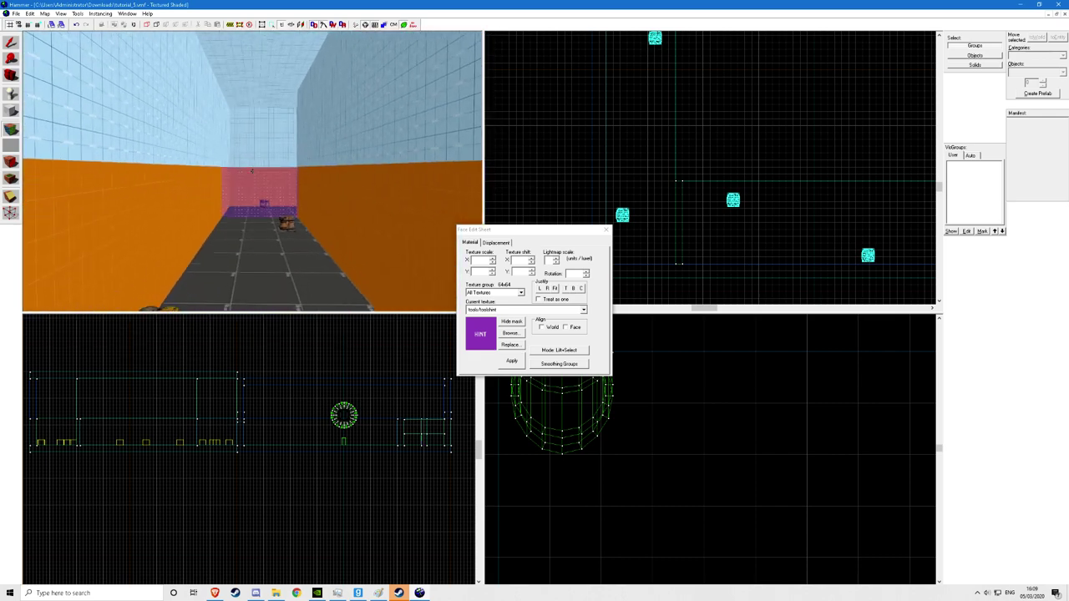
{"action": "key", "text": "w"}
{"action": "key", "text": "z"}
{"action": "left_click", "coordinate": [254, 160]}
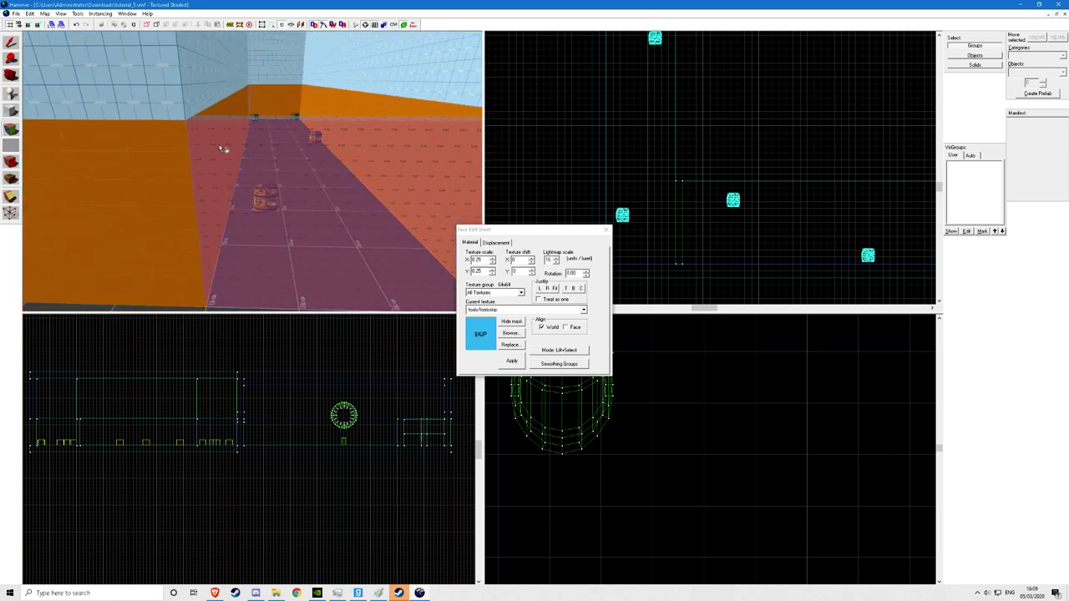
{"action": "key", "text": "z"}
{"action": "key", "text": "d"}
{"action": "key", "text": "z"}
{"action": "left_click", "coordinate": [282, 201]}
{"action": "key", "text": "d"}
{"action": "left_click", "coordinate": [253, 172]}
{"action": "key", "text": "w"}
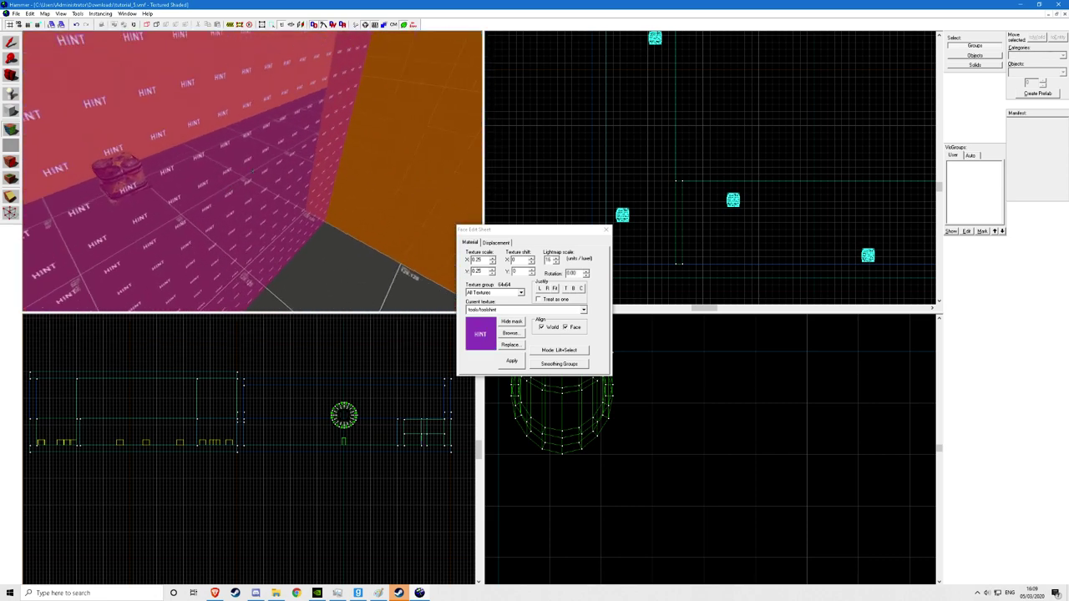
{"action": "key", "text": "z"}
{"action": "key", "text": "z"}
{"action": "key", "text": "w"}
{"action": "key", "text": "z"}
{"action": "left_click", "coordinate": [607, 230]}
Select the three new corridor hint blocks together and raise their tops to the ceiling.
{"action": "key", "text": "z"}
{"action": "key", "text": "s"}
{"action": "left_click", "coordinate": [252, 171]}
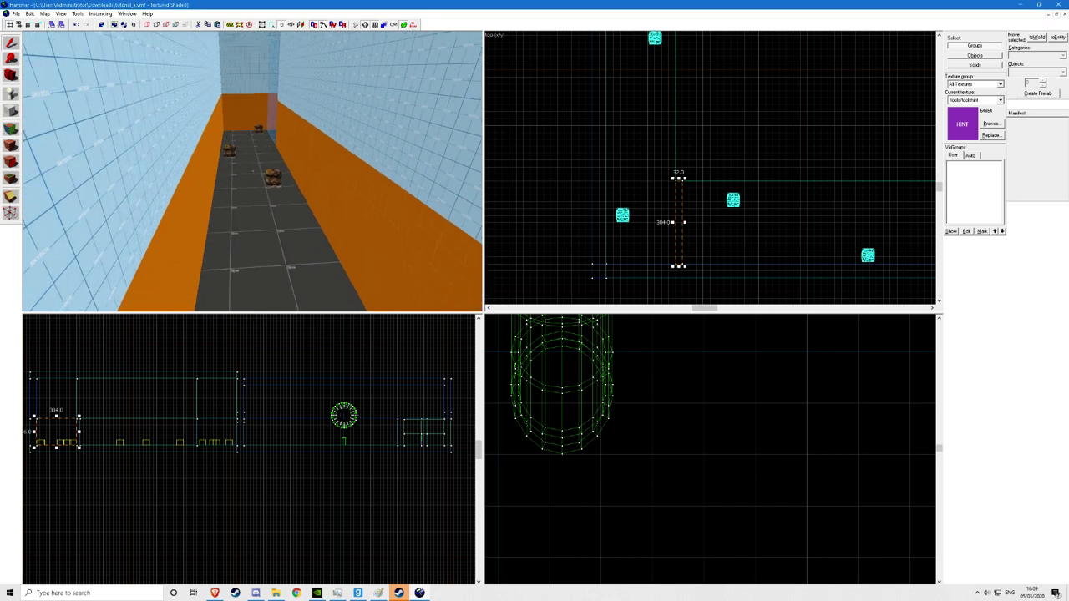
{"action": "key", "text": "w"}
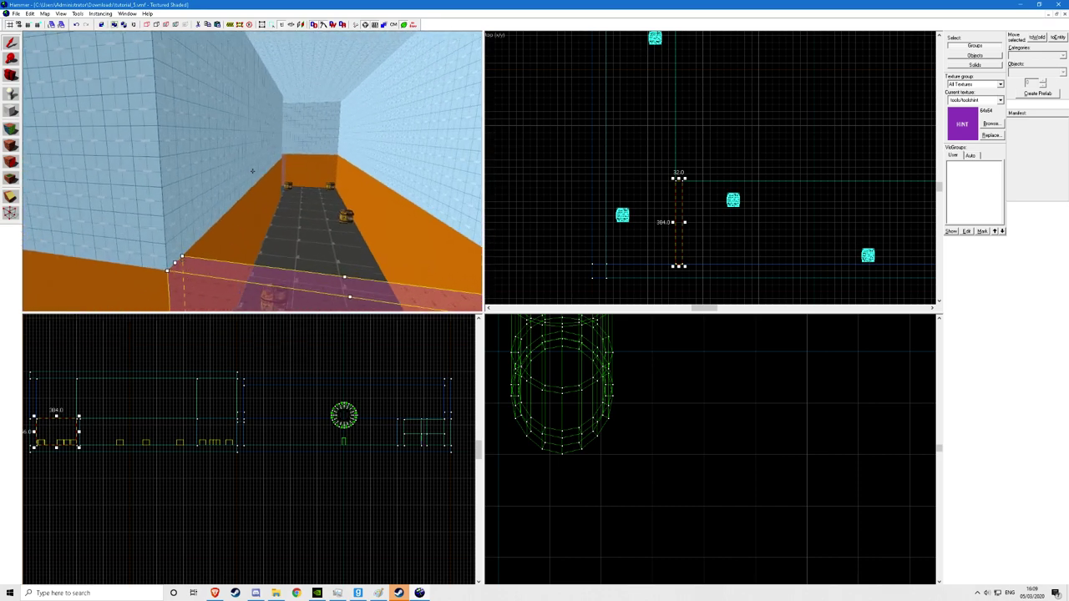
{"action": "key", "text": "z"}
{"action": "left_click", "coordinate": [279, 175], "text": "ctrl"}
{"action": "key", "text": "z"}
{"action": "key", "text": "w"}
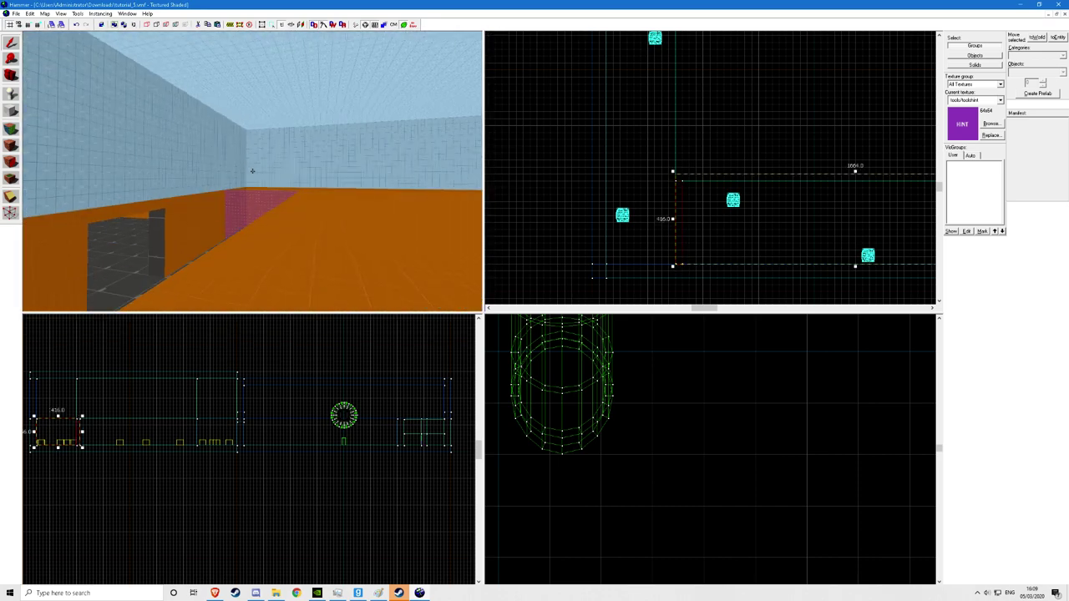
{"action": "key", "text": "z"}
{"action": "left_click", "coordinate": [274, 197]}
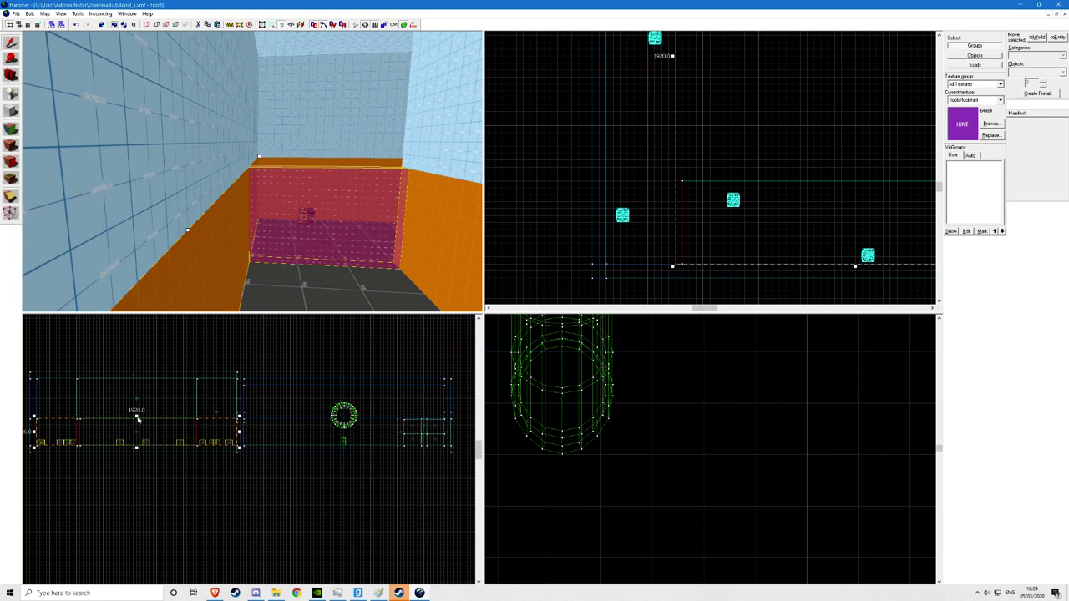
{"action": "left_click_drag", "start_coordinate": [138, 418], "coordinate": [146, 380]}
Look over the raised hint blocks from the corridors, the doorway and the main room.
{"action": "key", "text": "z"}
{"action": "key", "text": "w"}
{"action": "key", "text": "z"}
{"action": "left_click", "coordinate": [251, 170]}
{"action": "key", "text": "z"}
{"action": "key", "text": "s"}
{"action": "key", "text": "w"}
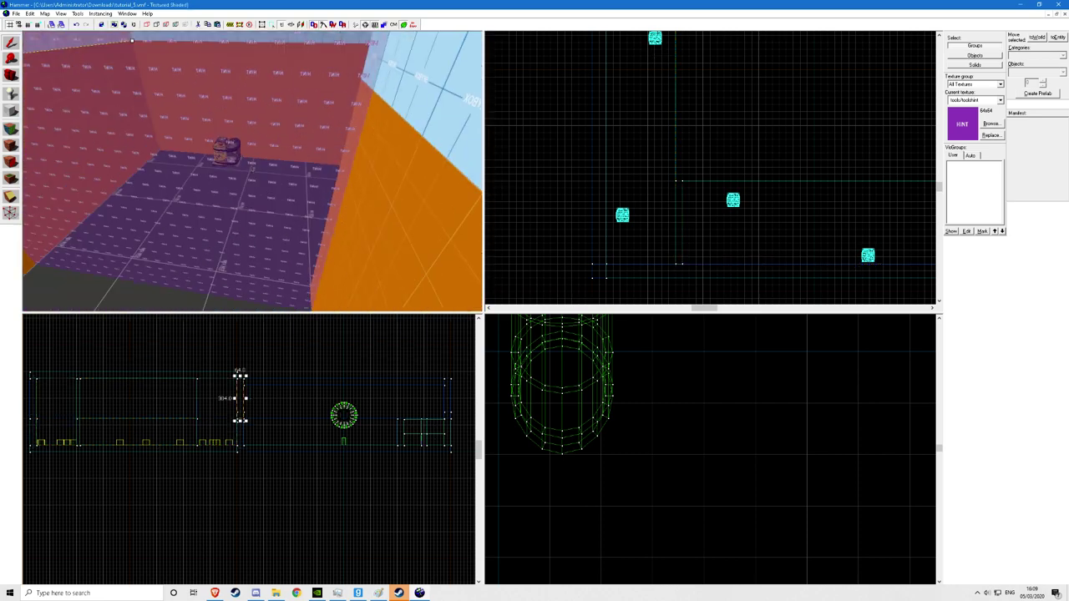
{"action": "key", "text": "s"}
{"action": "key", "text": "z"}
{"action": "key", "text": "z"}
{"action": "key", "text": "w"}
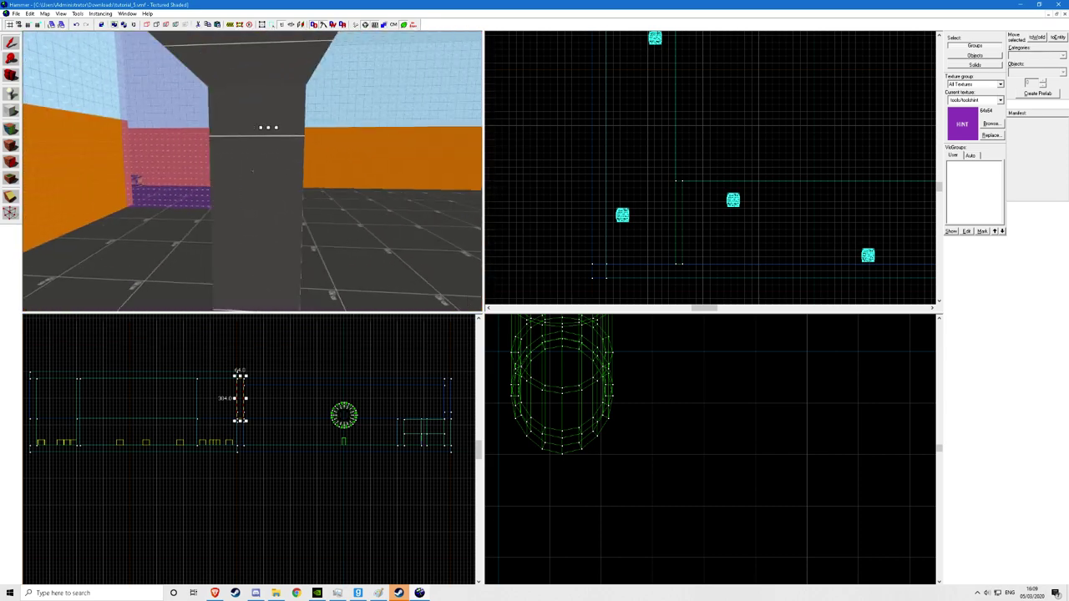
{"action": "key", "text": "s"}
{"action": "key", "text": "z"}
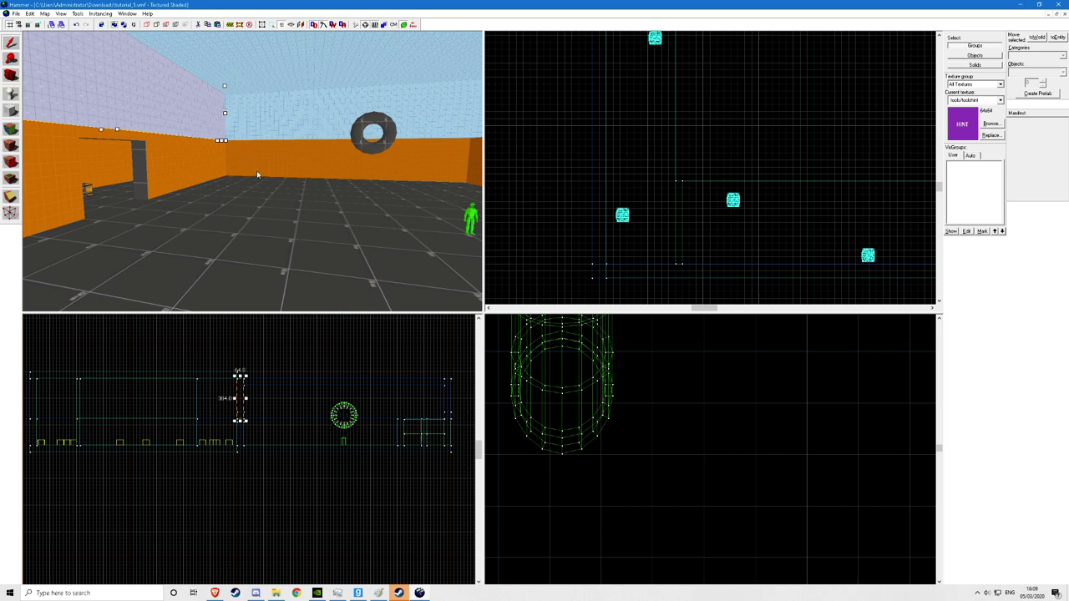
Compile the map with the Fast configuration, with the BSP, VIS and light commands enabled.
{"action": "left_click", "coordinate": [15, 14]}
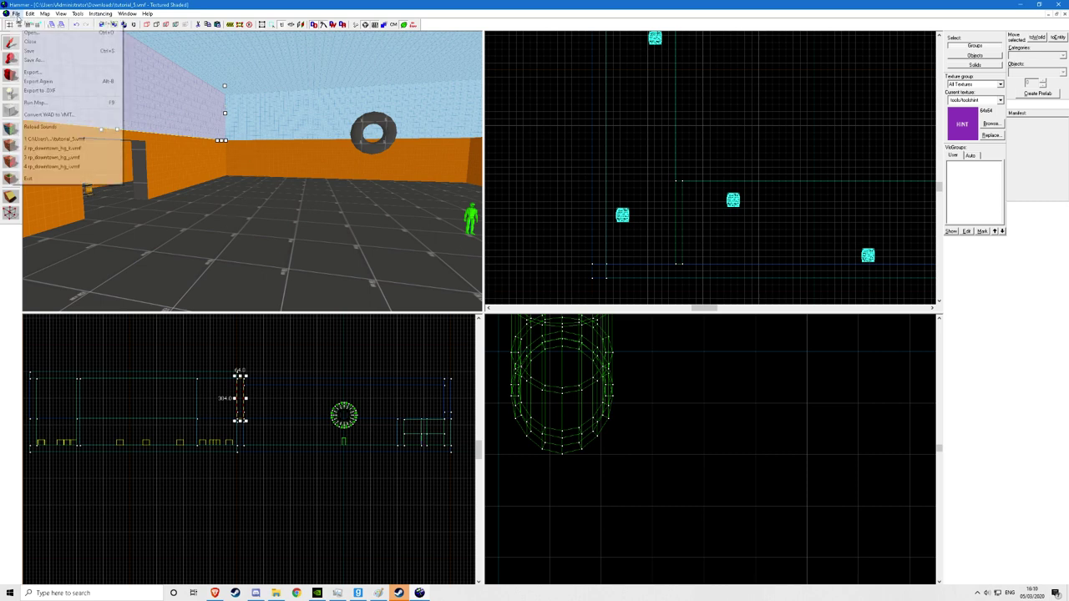
{"action": "left_click", "coordinate": [38, 103]}
{"action": "left_click", "coordinate": [430, 285]}
{"action": "left_click", "coordinate": [430, 283]}
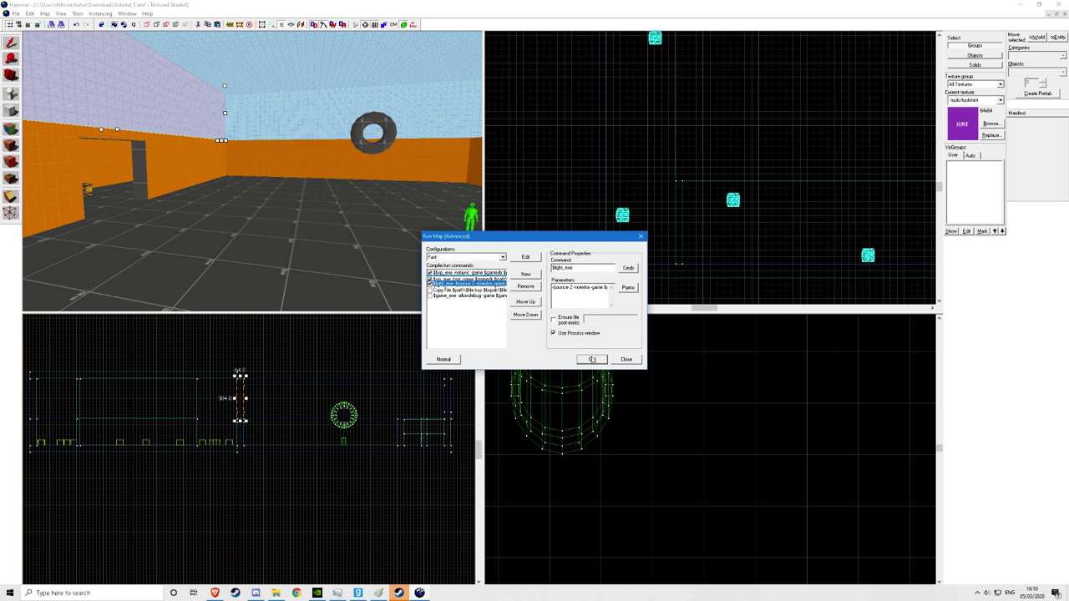
{"action": "left_click", "coordinate": [593, 359]}
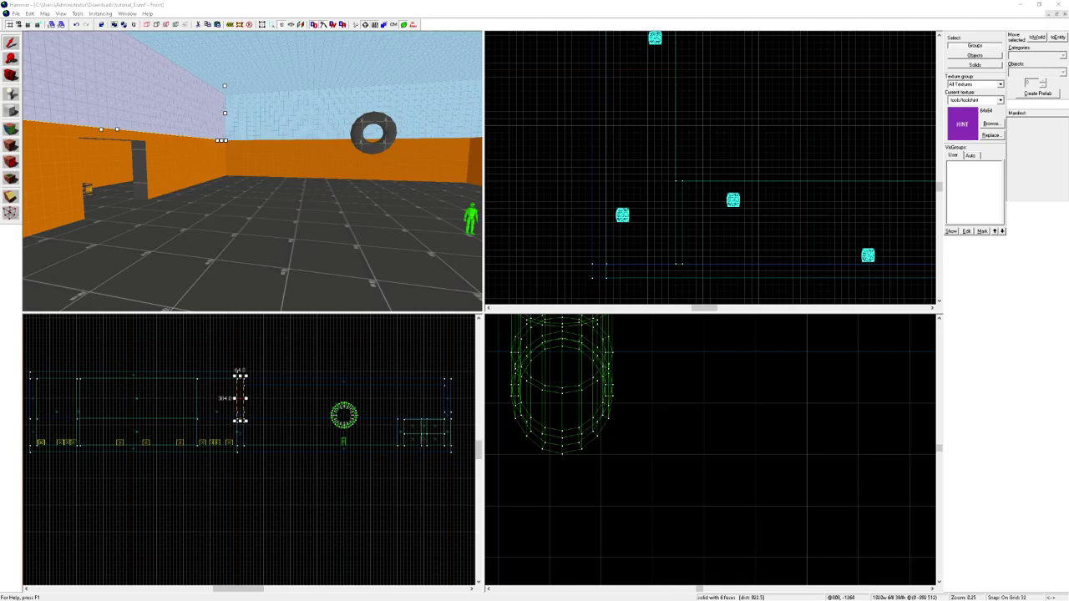
Switch to Task Manager and check the state of the hammer.exe and hl2.exe processes.
{"action": "key", "text": "alt+Tab"}
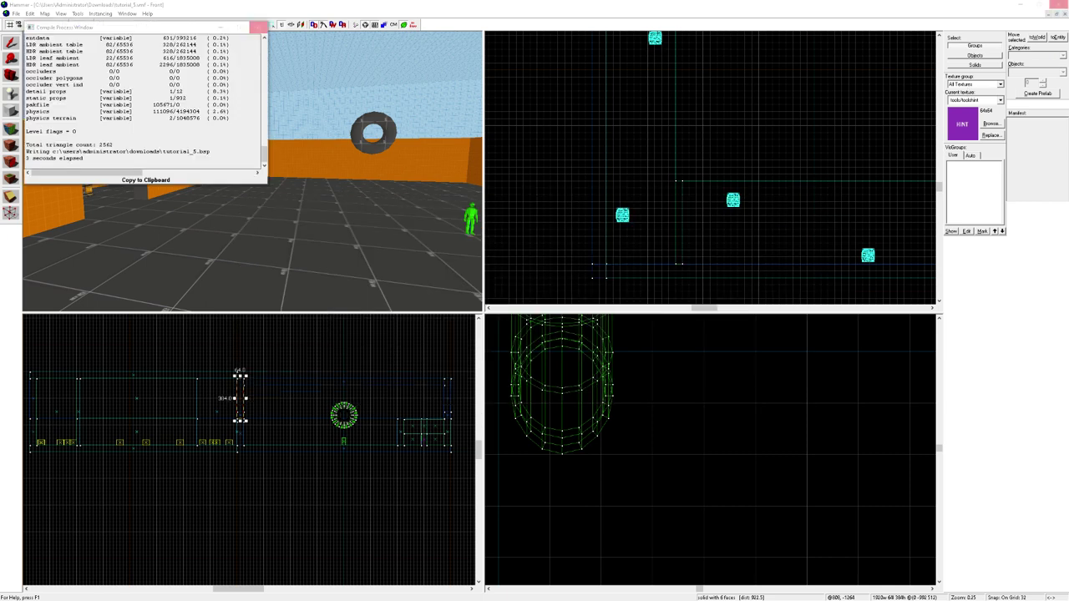
{"action": "key", "text": "ctrl+shift+Escape"}
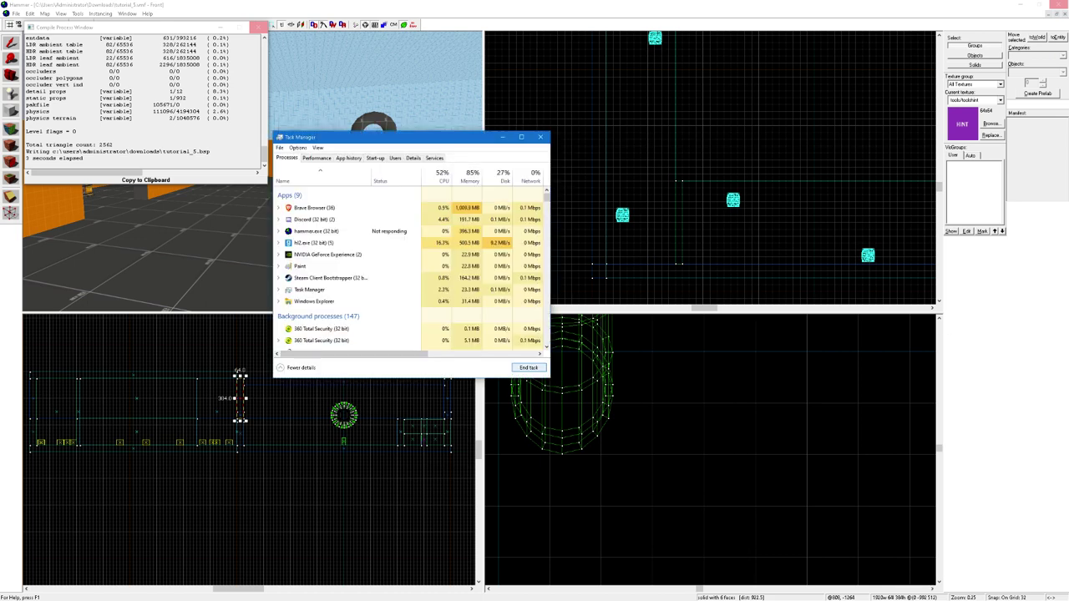
{"action": "key", "text": "alt+Tab"}
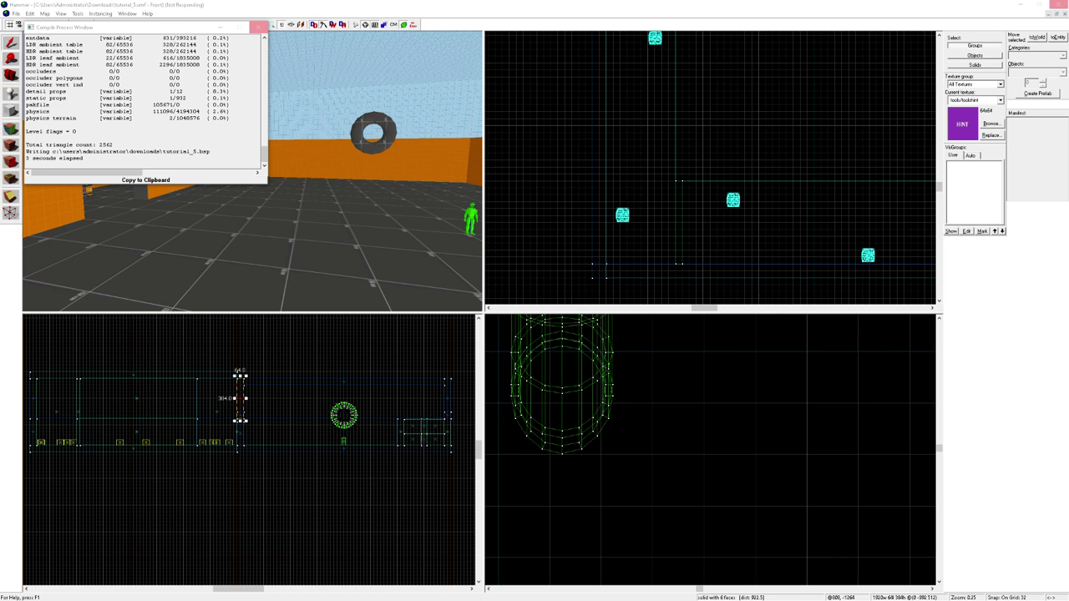
{"action": "key", "text": "ctrl+shift+Escape"}
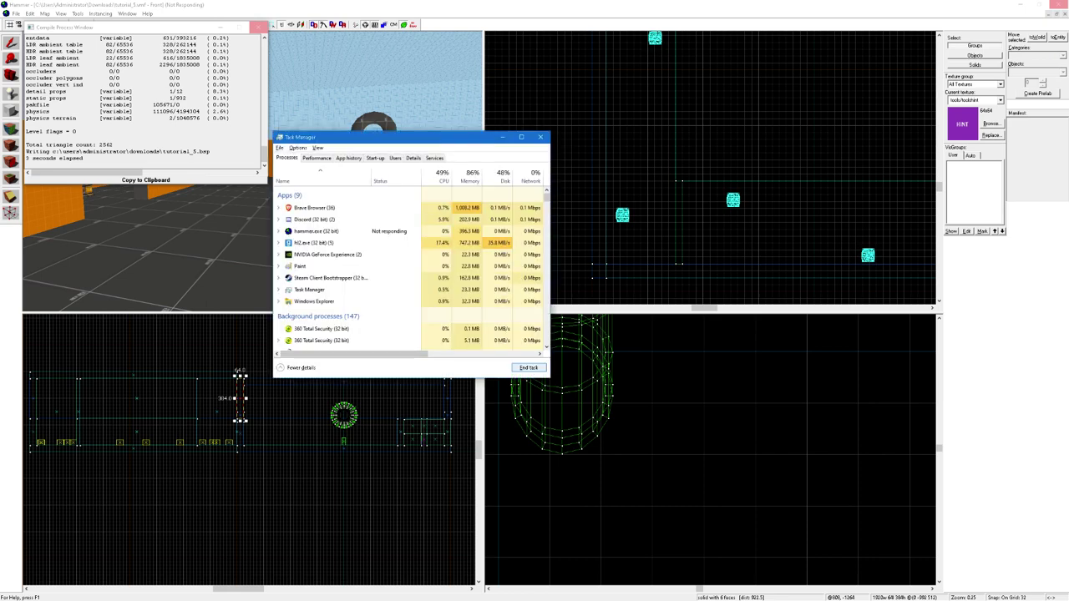
{"action": "key", "text": "alt+Tab"}
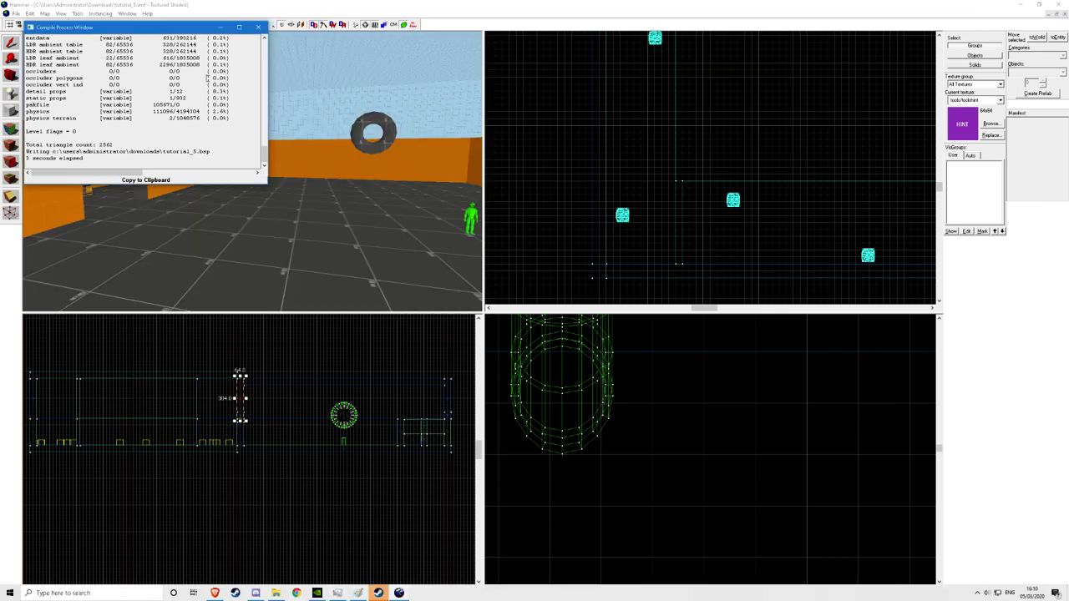
Close the compile log and recompile the map with the Fast configuration, using the BSP, VIS and light commands.
{"action": "left_click", "coordinate": [258, 27]}
{"action": "left_click", "coordinate": [15, 13]}
{"action": "left_click", "coordinate": [41, 105]}
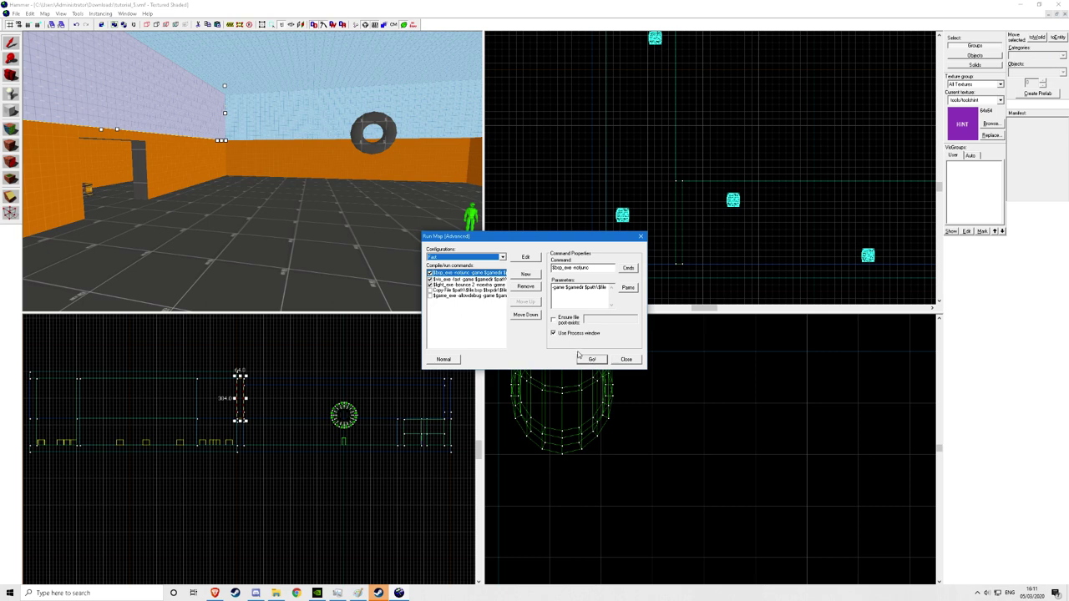
{"action": "left_click", "coordinate": [583, 358]}
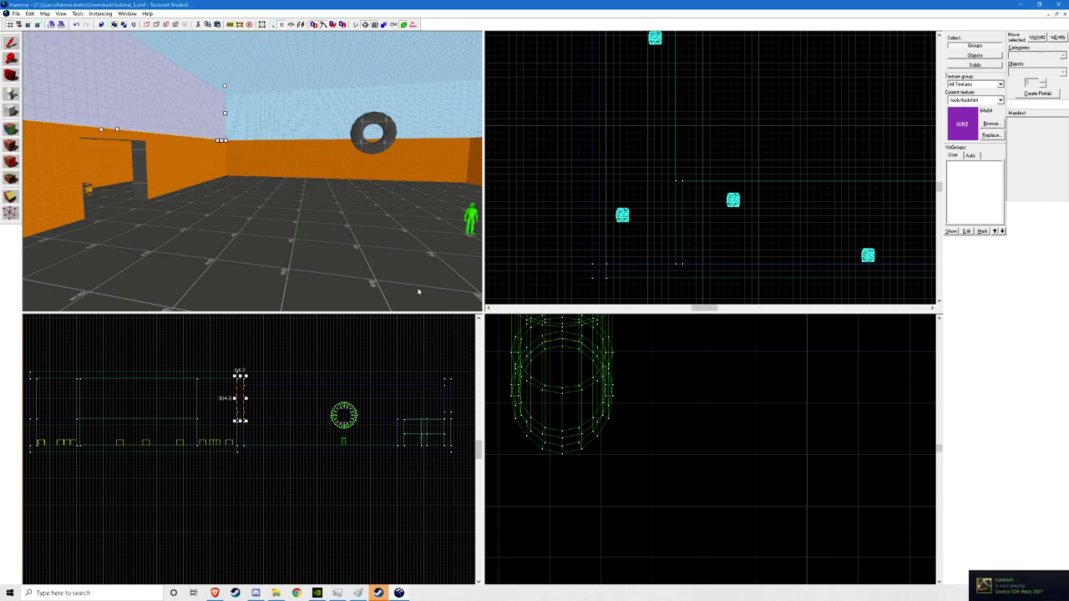
{"action": "mouse_move", "coordinate": [378, 593]}
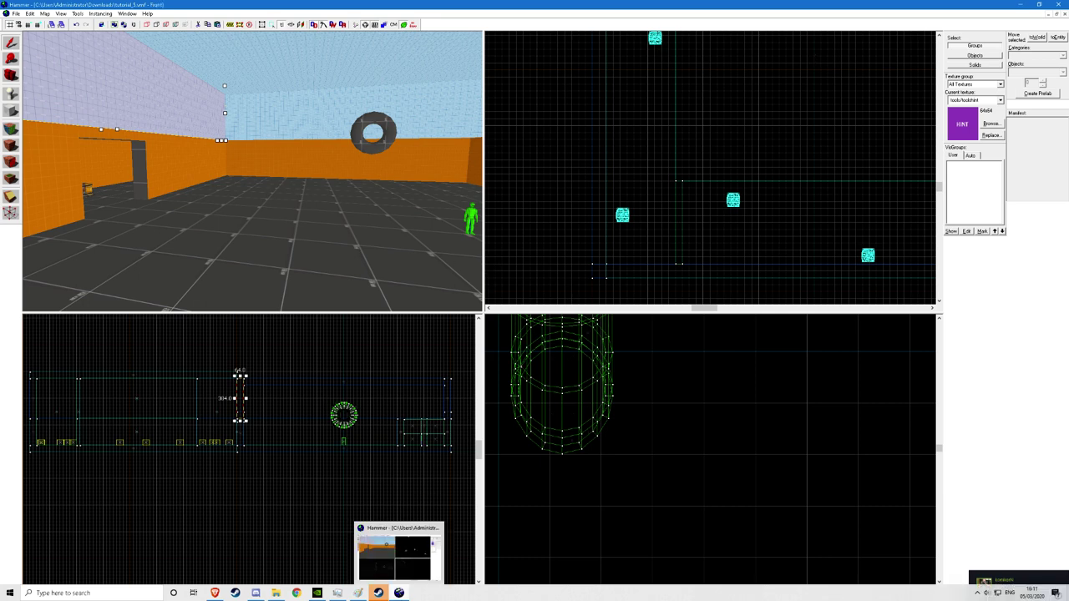
{"action": "left_click", "coordinate": [324, 203]}
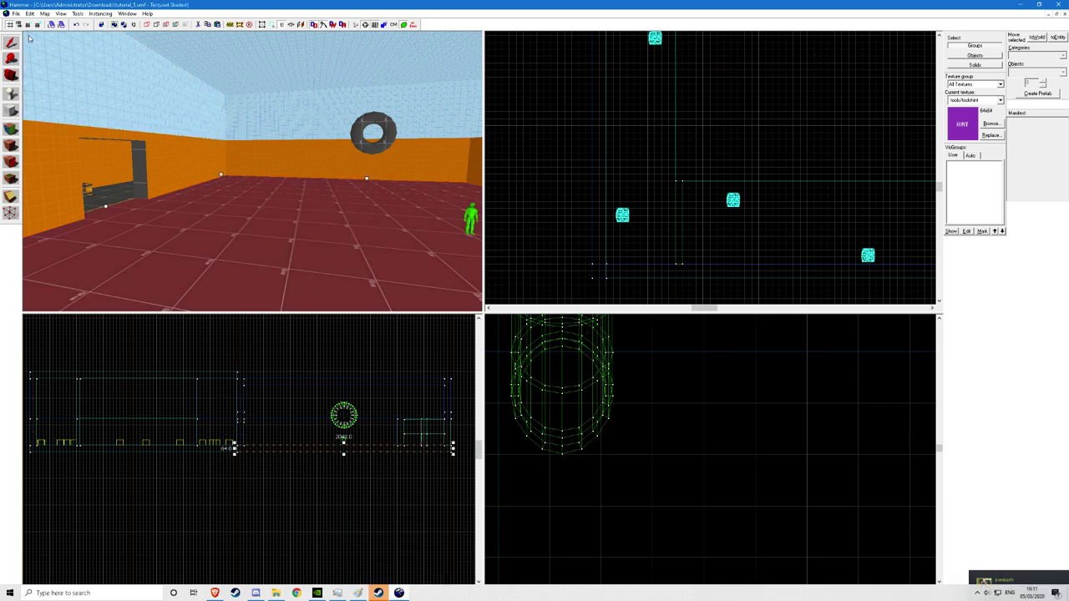
Load the map's pointfile to check for leaks and close the compile log.
{"action": "left_click", "coordinate": [41, 15]}
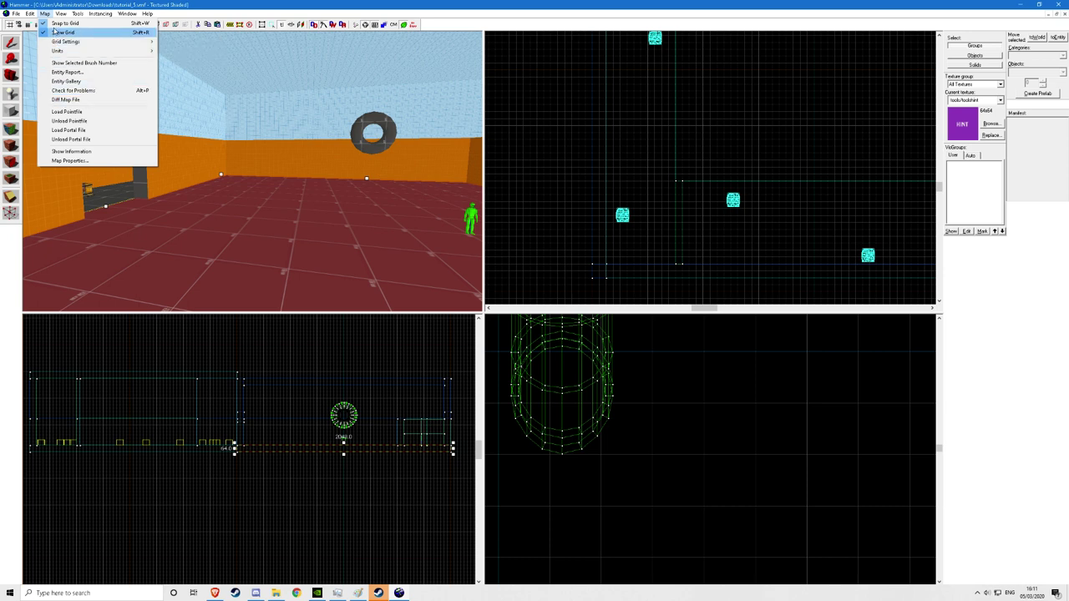
{"action": "left_click", "coordinate": [67, 111]}
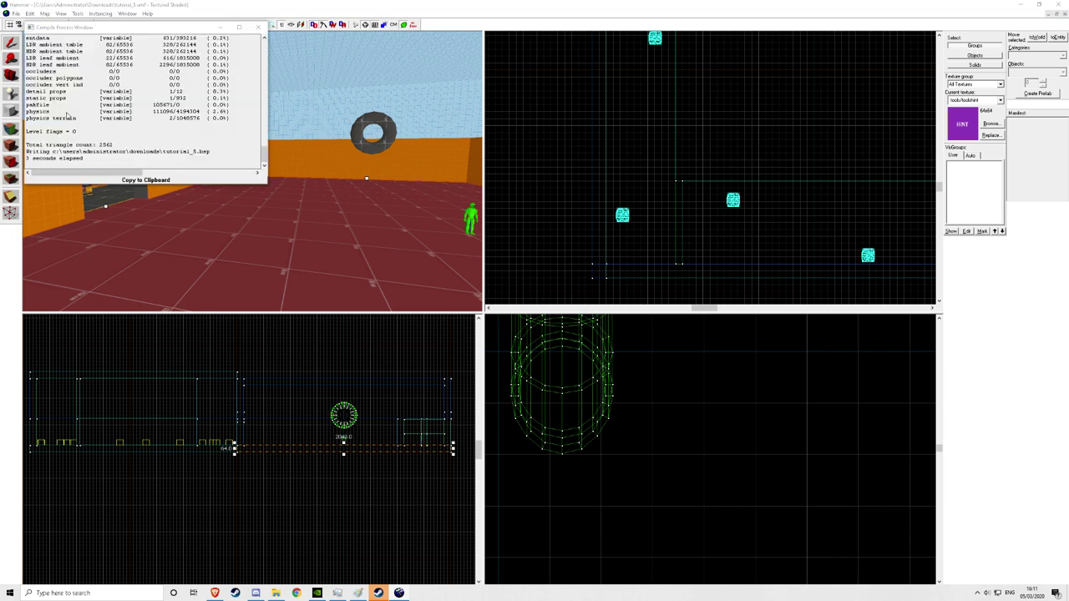
{"action": "left_click", "coordinate": [491, 28]}
{"action": "left_click", "coordinate": [260, 30]}
Narrow the main room's skybox ceiling brush to 1856 units to leave a leak gap beside the wall.
{"action": "left_click", "coordinate": [254, 80]}
{"action": "left_click", "coordinate": [255, 105]}
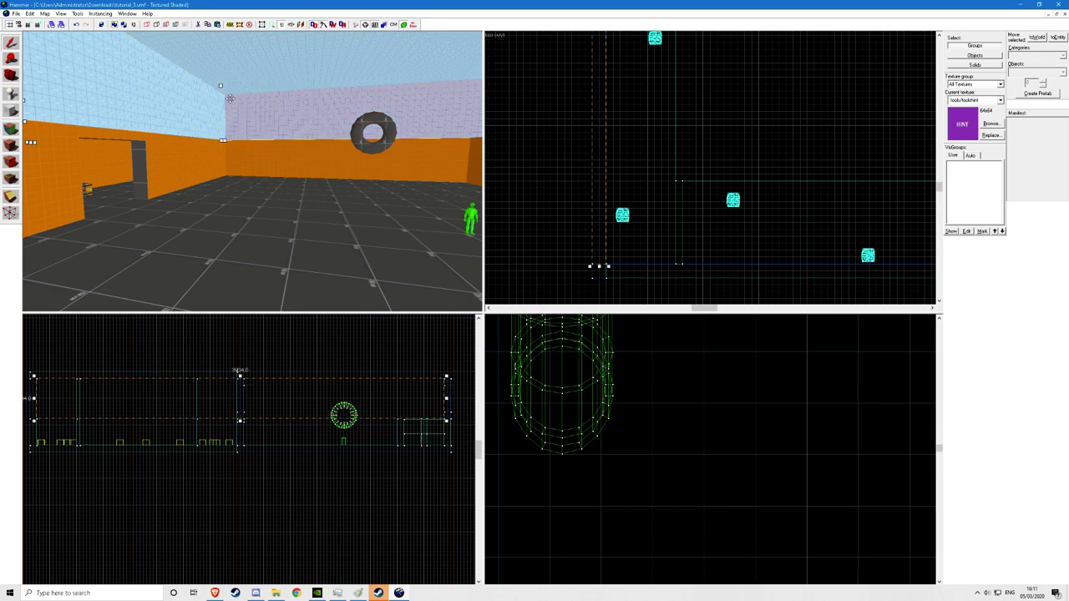
{"action": "key", "text": "z"}
{"action": "left_click", "coordinate": [252, 171]}
{"action": "key", "text": "w"}
{"action": "key", "text": "s"}
{"action": "key", "text": "z"}
{"action": "left_click_drag", "start_coordinate": [303, 112], "coordinate": [258, 103]}
{"action": "key", "text": "ctrl+z"}
{"action": "key", "text": "z"}
{"action": "key", "text": "z"}
{"action": "left_click_drag", "start_coordinate": [348, 177], "coordinate": [357, 143]}
{"action": "key", "text": "z"}
{"action": "key", "text": "w"}
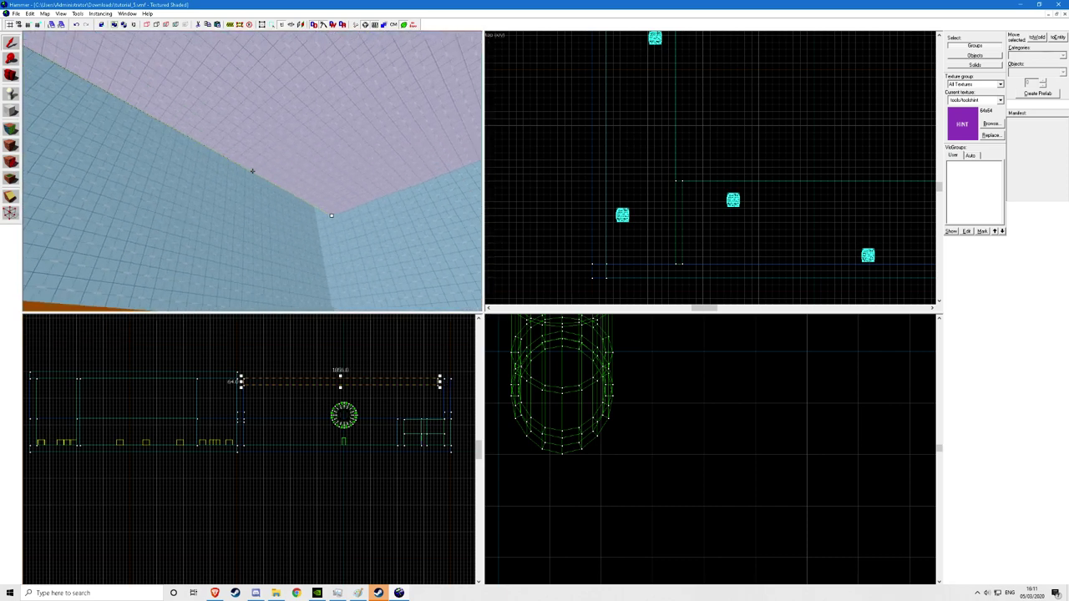
{"action": "key", "text": "z"}
{"action": "key", "text": "Escape"}
Compile the map containing the ceiling gap with the Fast configuration, using the BSP, VIS and light commands.
{"action": "left_click", "coordinate": [16, 13]}
{"action": "left_click", "coordinate": [35, 103]}
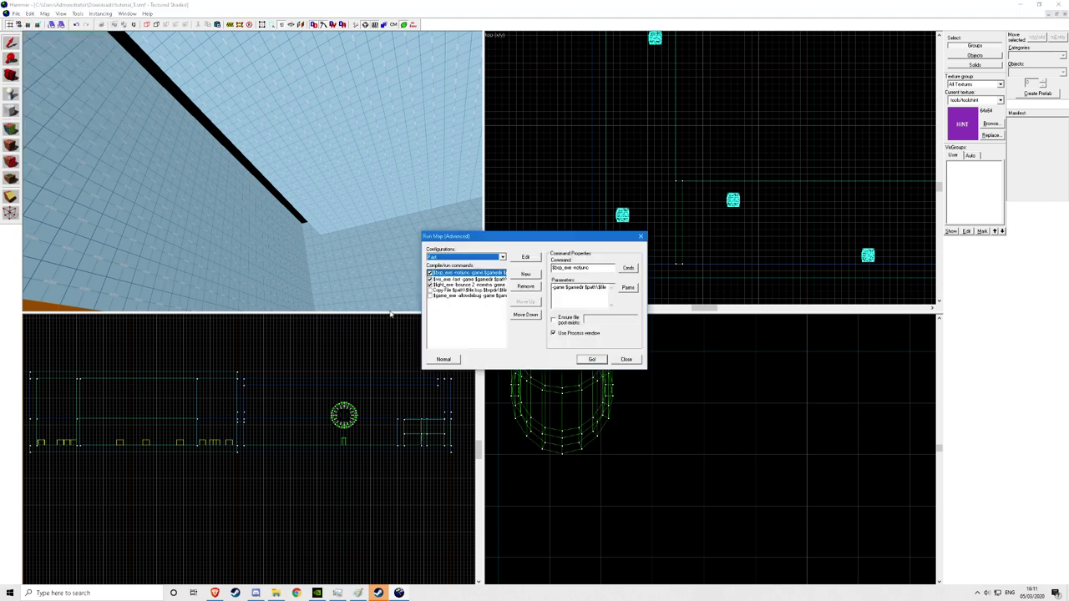
{"action": "left_click", "coordinate": [593, 359]}
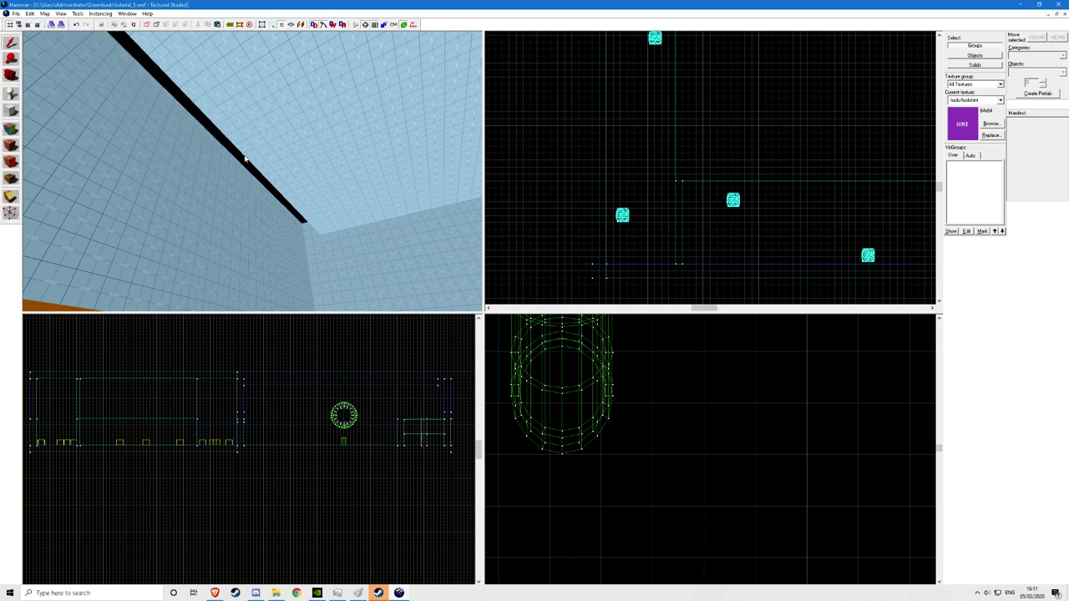
{"action": "left_click", "coordinate": [273, 135]}
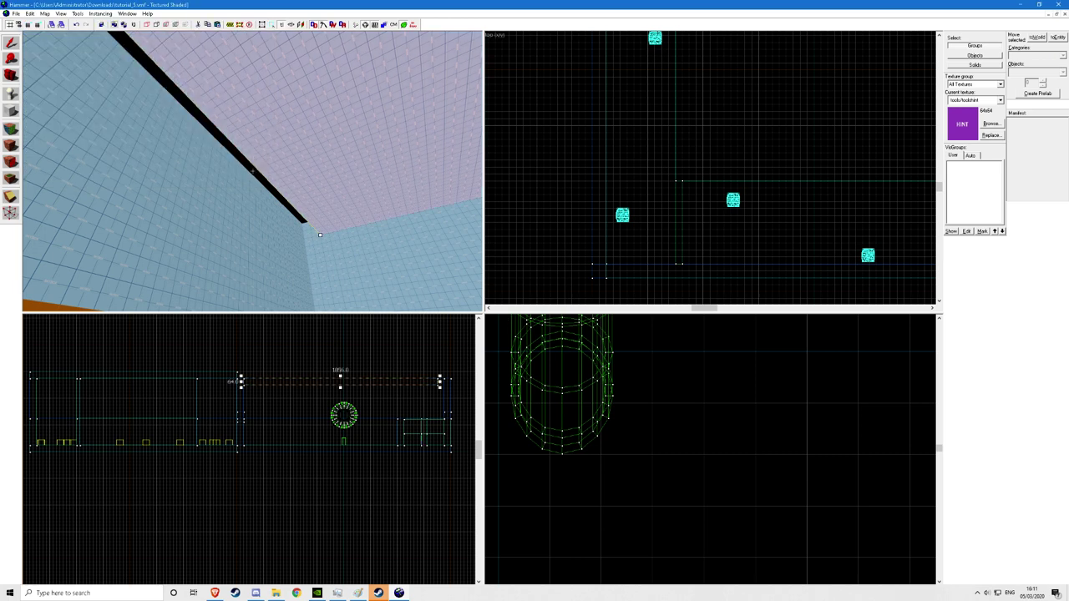
Load the pointfile, close the compile log and trace the red leak line through the ceiling gap.
{"action": "left_click", "coordinate": [44, 14]}
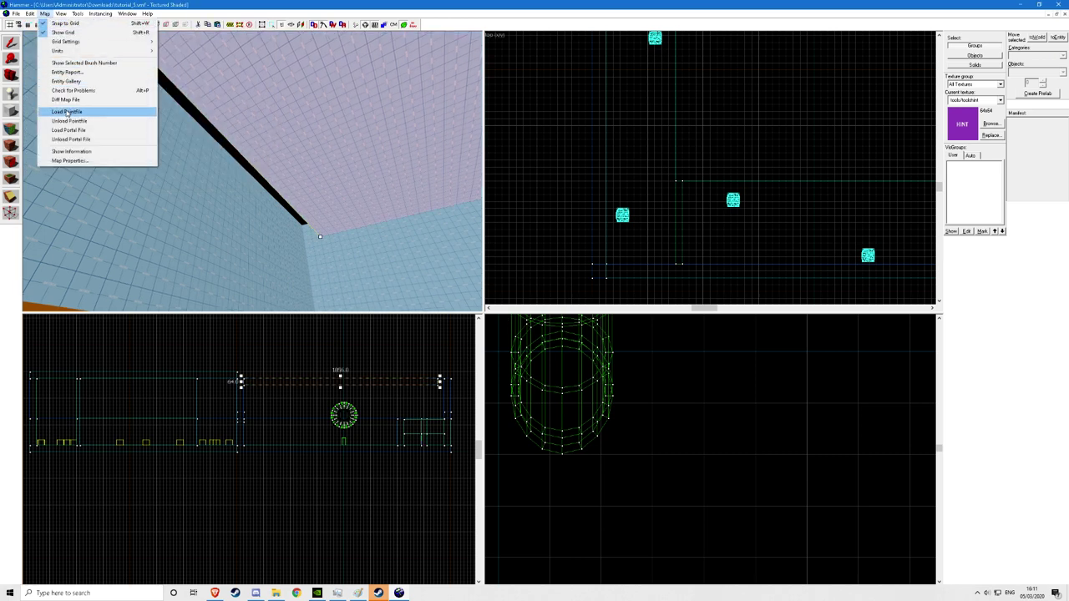
{"action": "left_click", "coordinate": [68, 112]}
{"action": "left_click", "coordinate": [550, 332]}
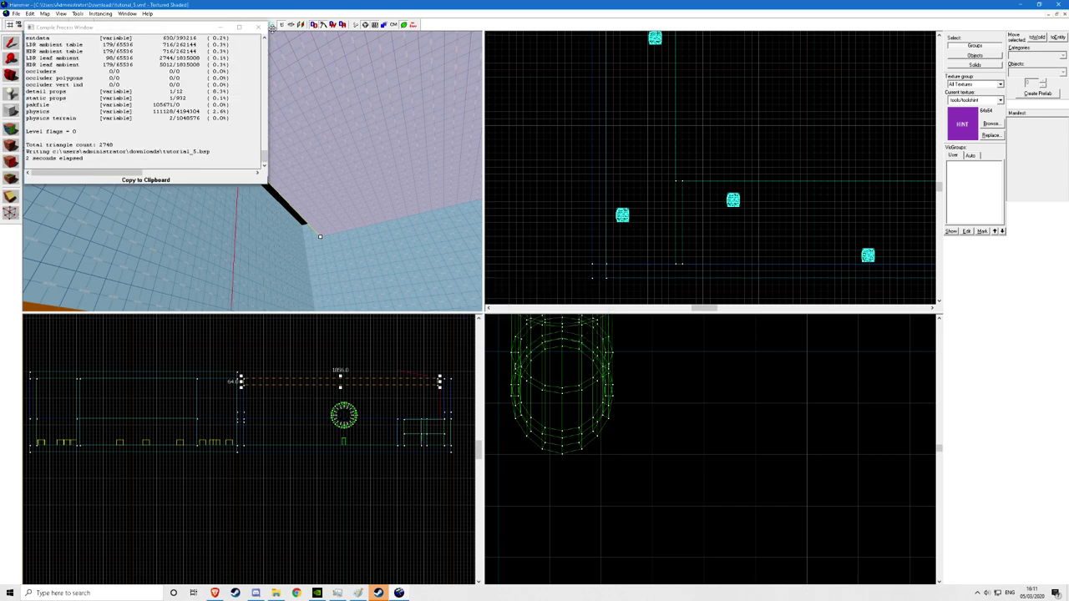
{"action": "left_click", "coordinate": [258, 26]}
{"action": "key", "text": "w"}
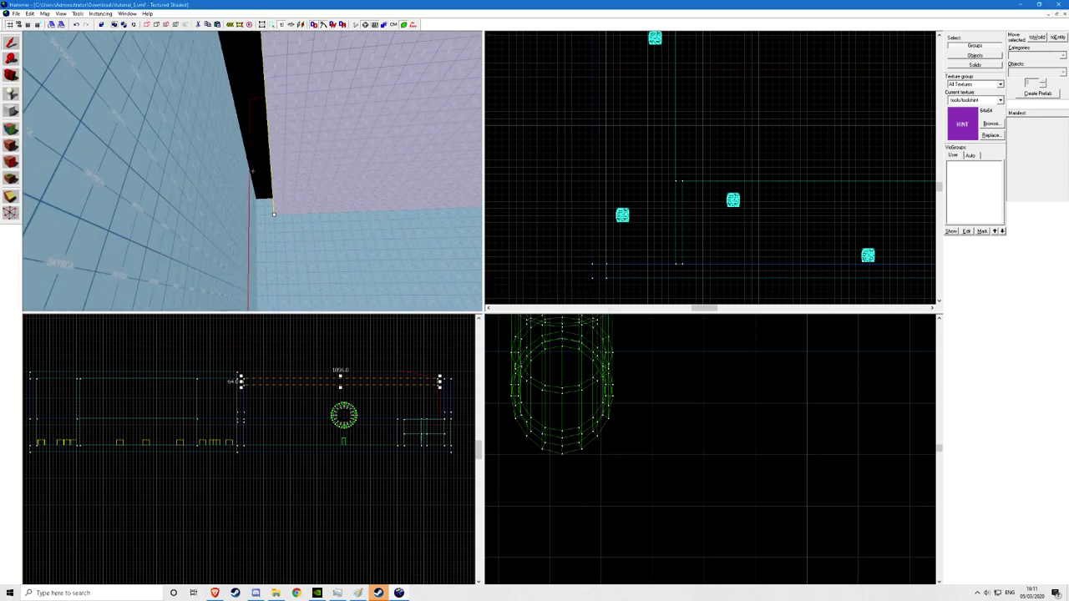
{"action": "key", "text": "Escape"}
{"action": "key", "text": "s"}
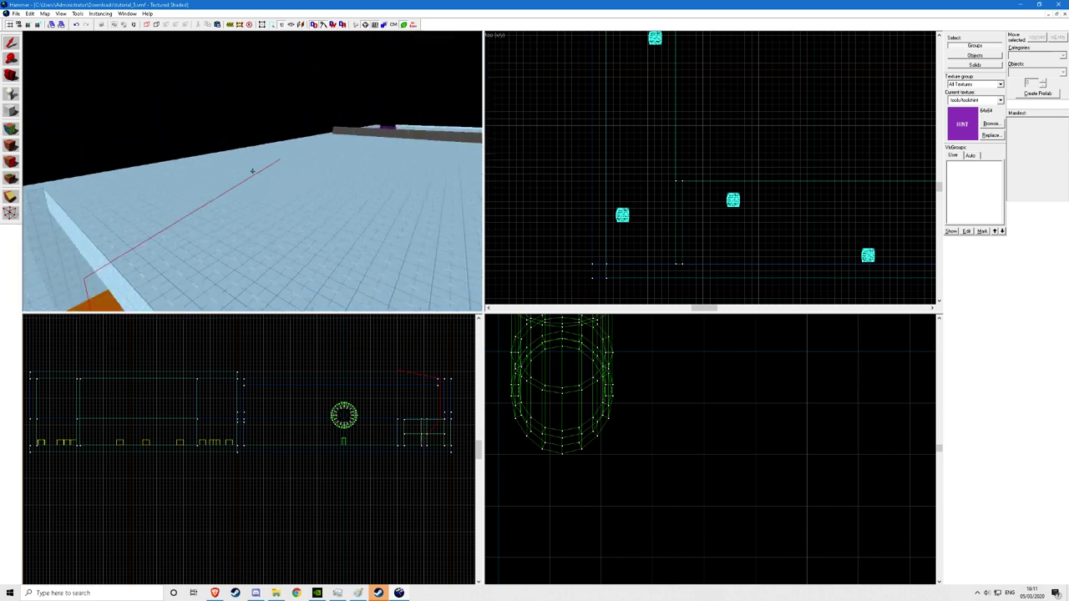
Extend the skybox ceiling brush over the main room to 1920 units to close the leak gap.
{"action": "left_click", "coordinate": [252, 171]}
{"action": "key", "text": "s"}
{"action": "key", "text": "z"}
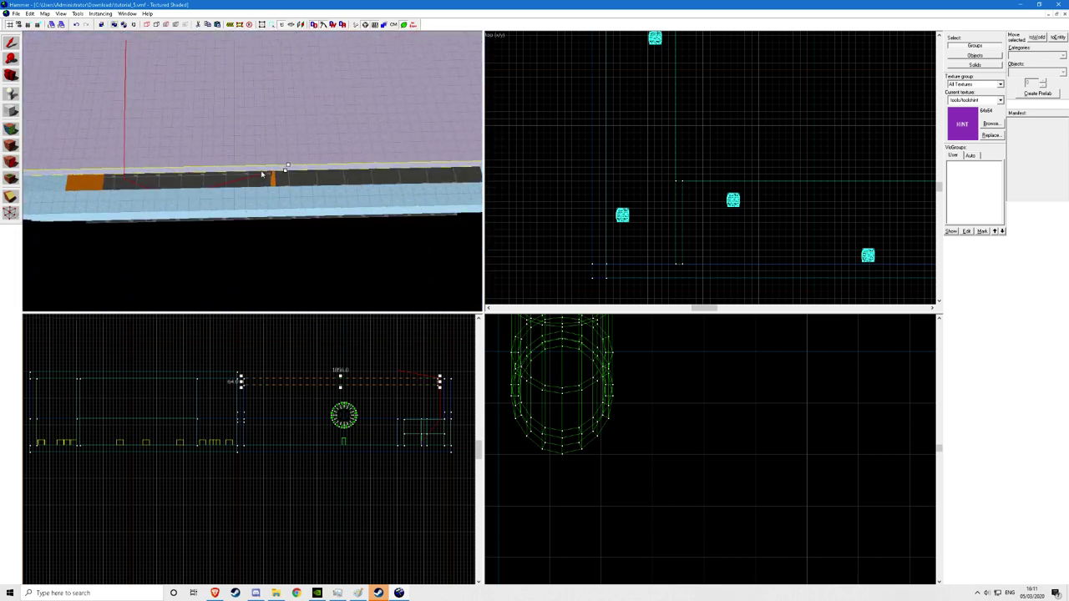
{"action": "left_click_drag", "start_coordinate": [287, 165], "coordinate": [291, 183]}
{"action": "key", "text": "z"}
{"action": "key", "text": "w"}
{"action": "key", "text": "s"}
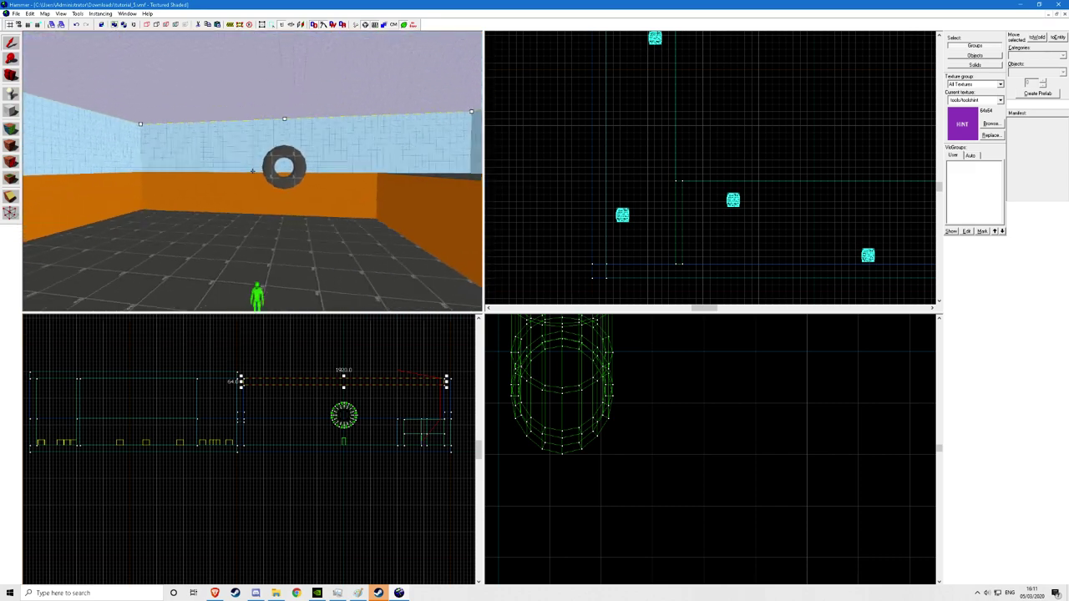
{"action": "key", "text": "z"}
Compile with BSP and VIS only, light disabled, and enable the Copy File and game launch commands to run the map.
{"action": "left_click", "coordinate": [16, 13]}
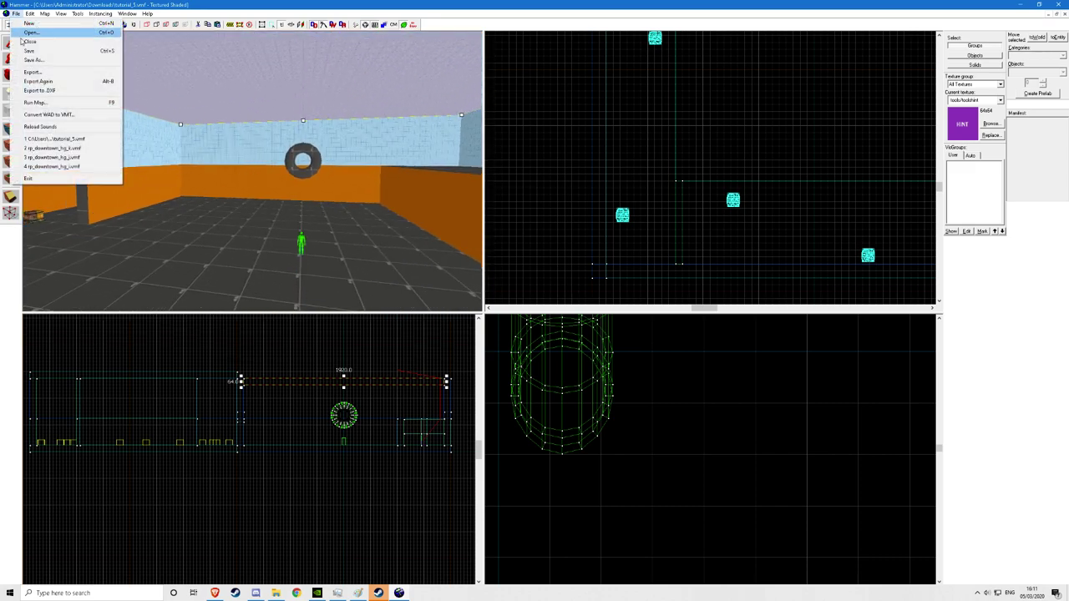
{"action": "left_click", "coordinate": [42, 101]}
{"action": "left_click", "coordinate": [430, 290]}
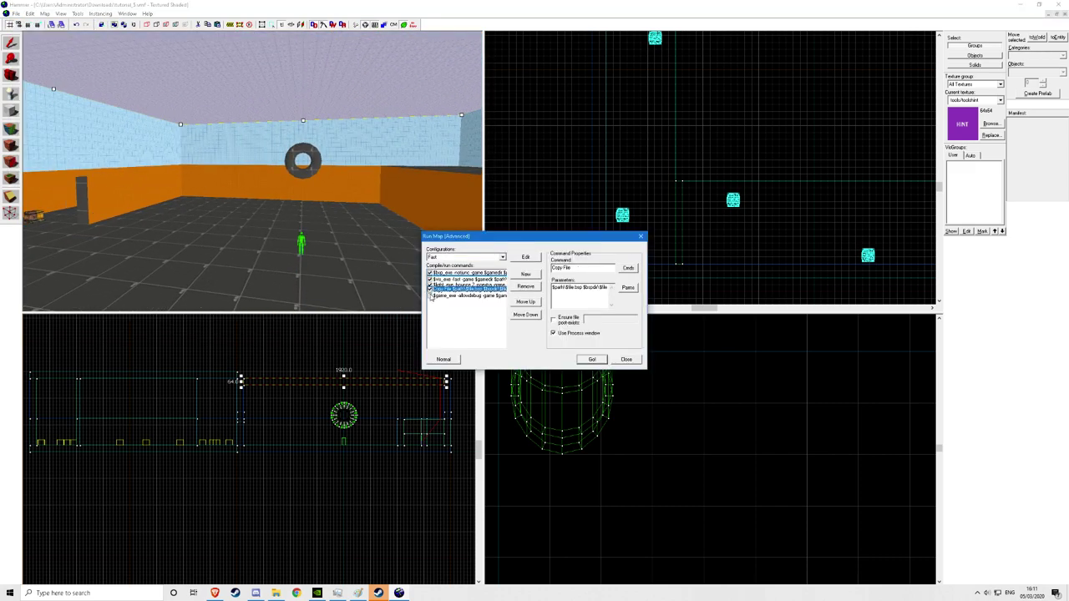
{"action": "left_click", "coordinate": [430, 295]}
{"action": "left_click", "coordinate": [430, 285]}
{"action": "left_click", "coordinate": [591, 360]}
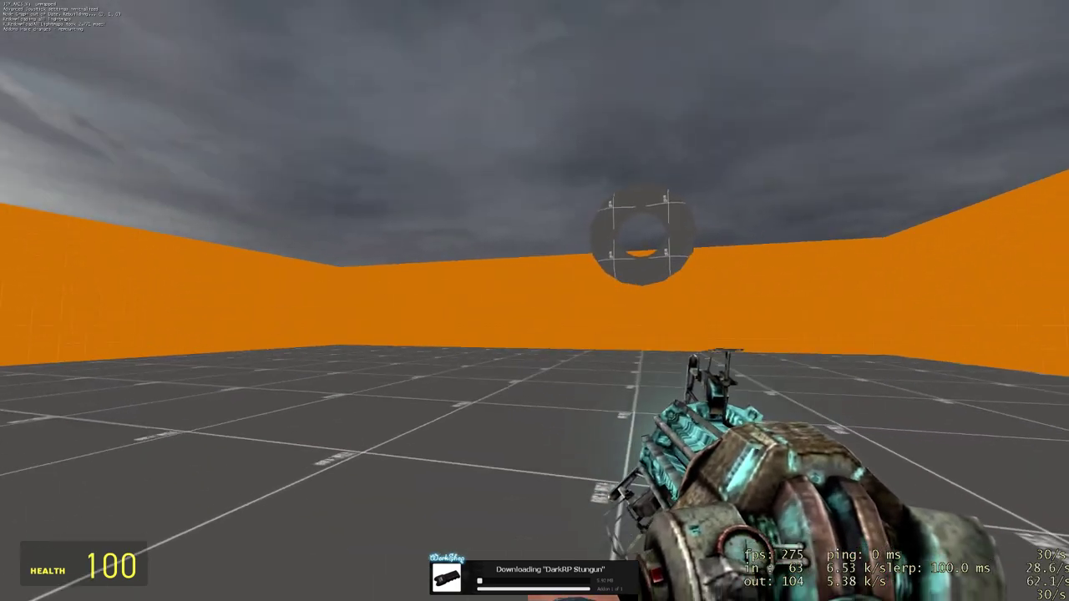
Inspect the floating ring in the running map up close and test it with the physics gun.
{"action": "scroll", "coordinate": [535, 301], "scroll_direction": "down", "scroll_amount": 1}
{"action": "left_click", "coordinate": [535, 301]}
{"action": "scroll", "coordinate": [534, 301], "scroll_direction": "up", "scroll_amount": 1}
{"action": "left_click", "coordinate": [535, 301]}
{"action": "left_click", "coordinate": [535, 301]}
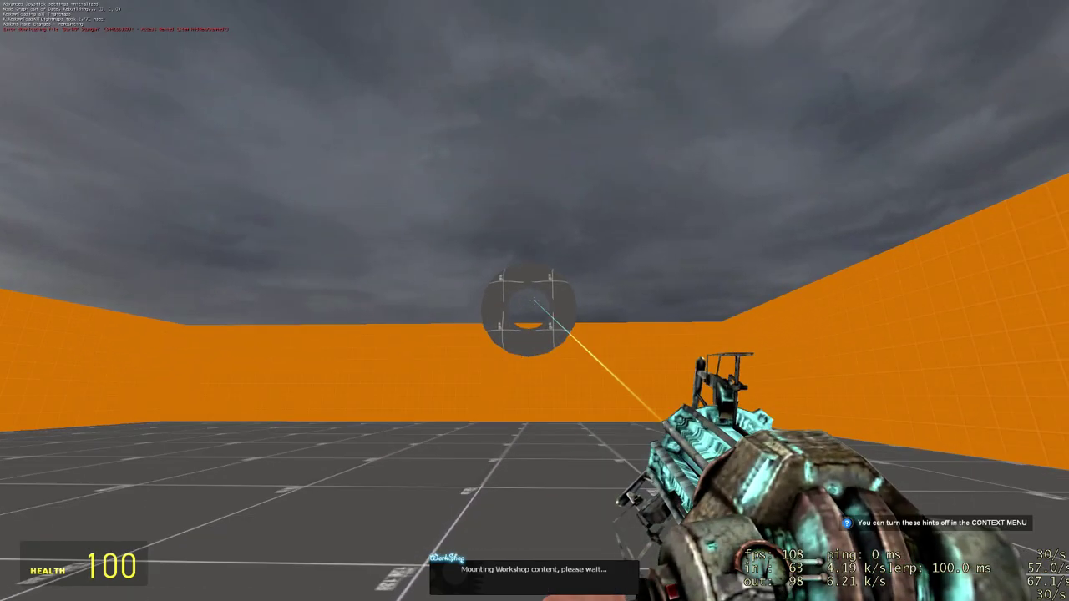
{"action": "key", "text": "w"}
{"action": "left_click", "coordinate": [534, 301]}
{"action": "left_click", "coordinate": [535, 300]}
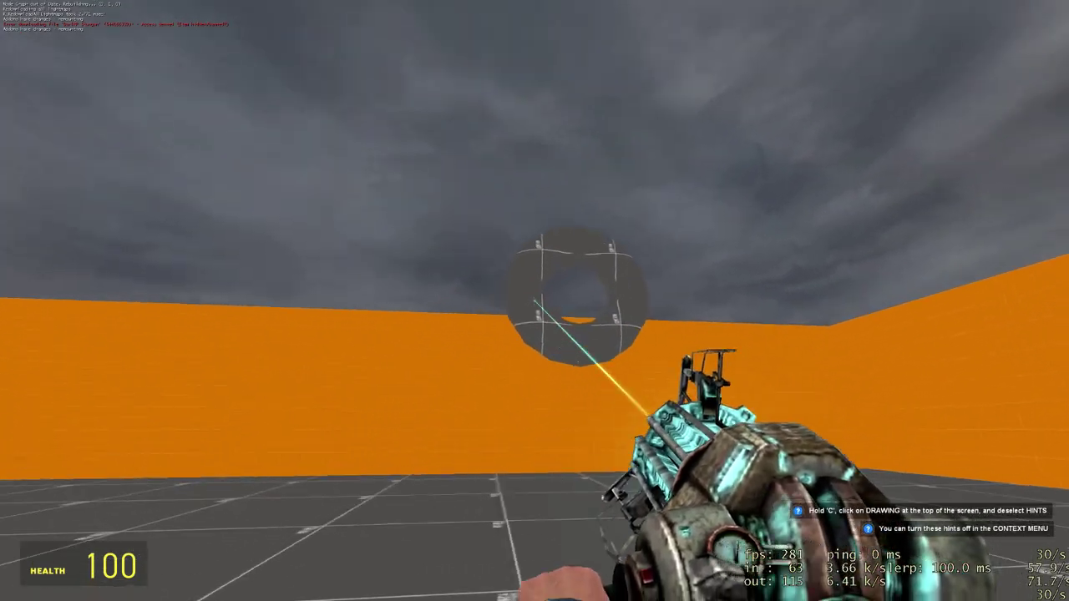
{"action": "key", "text": "a"}
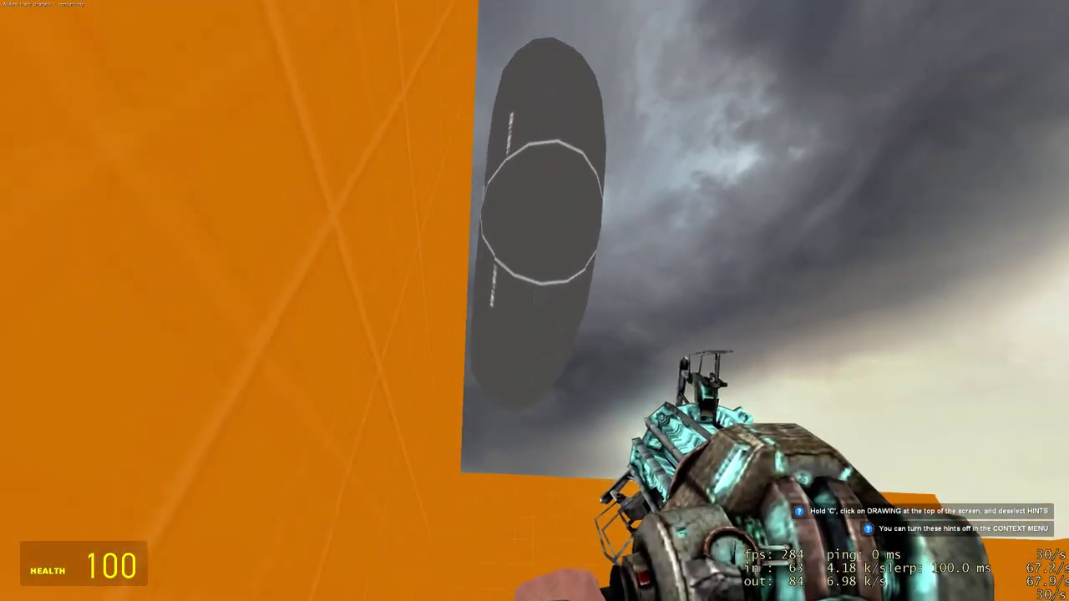
{"action": "left_click", "coordinate": [535, 301]}
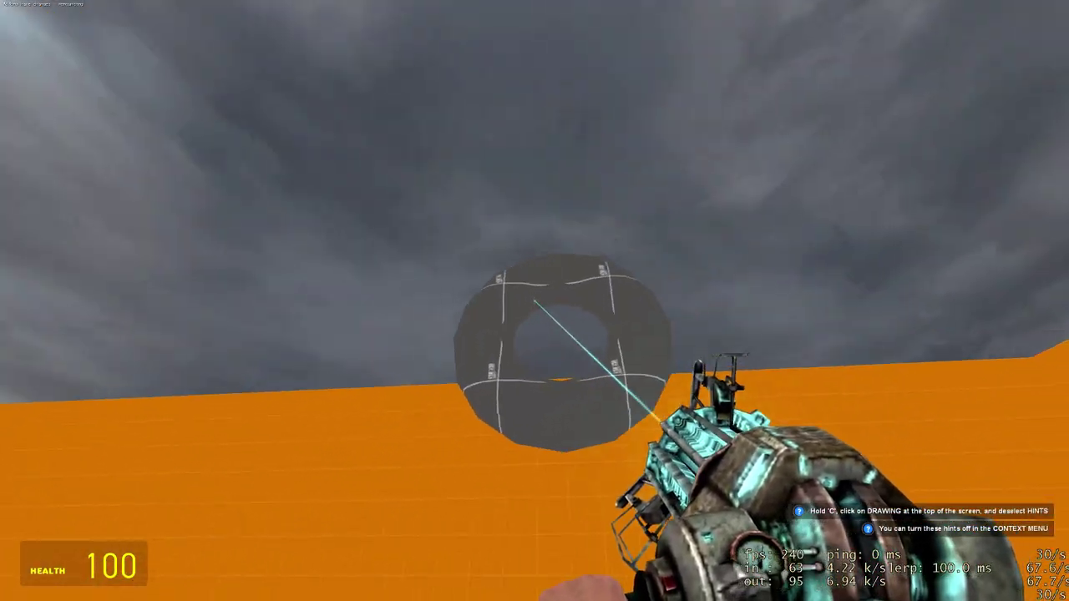
Back away across the main room, approach the ring again and aim the physics gun at it.
{"action": "key", "text": "s"}
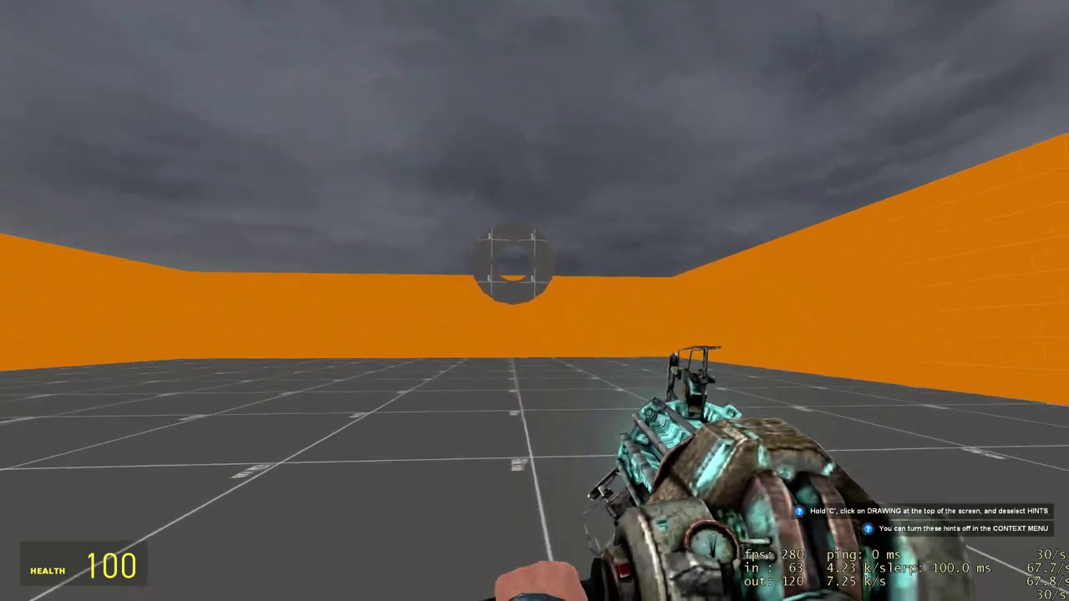
{"action": "key", "text": "d"}
{"action": "left_click", "coordinate": [535, 300]}
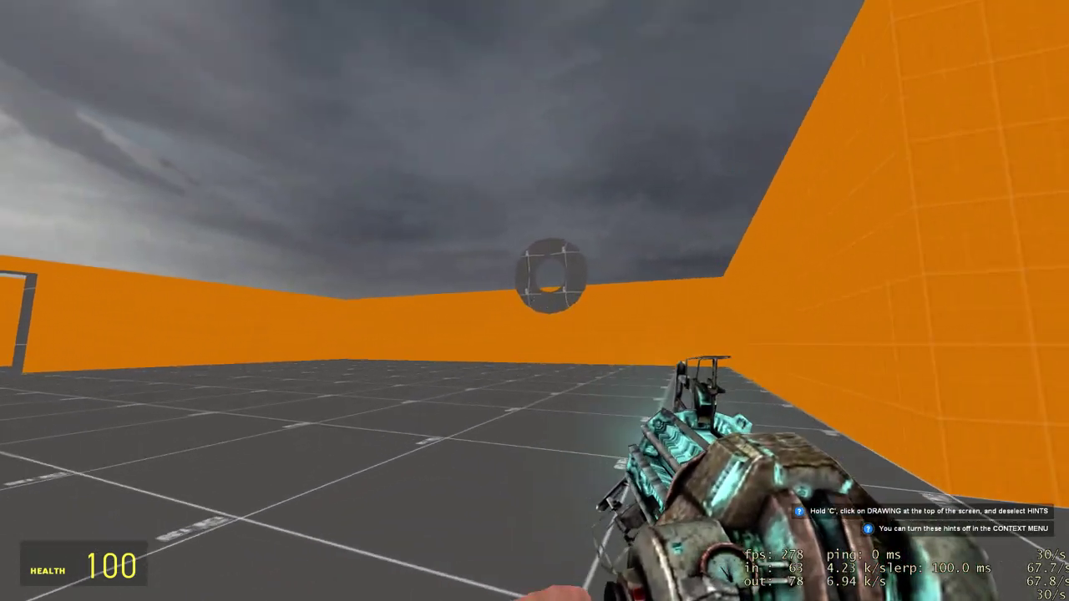
{"action": "left_click", "coordinate": [535, 300]}
{"action": "key", "text": "w"}
{"action": "left_click", "coordinate": [535, 300]}
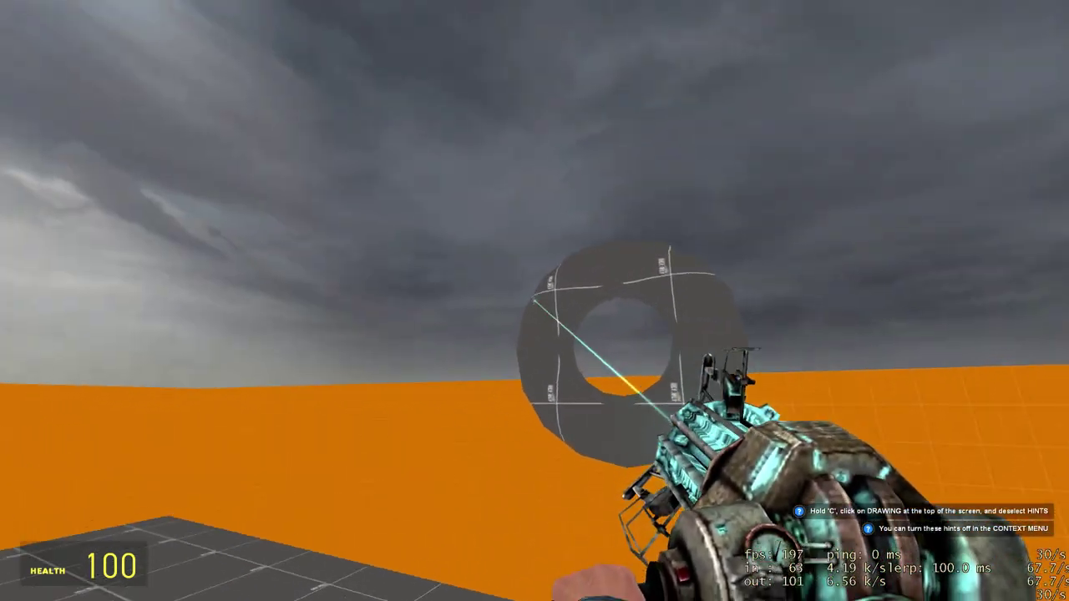
{"action": "left_click_drag", "start_coordinate": [534, 300], "coordinate": [535, 300]}
Switch to the submachine gun and walk from the main room through the doorway to the corridors.
{"action": "key", "text": "2"}
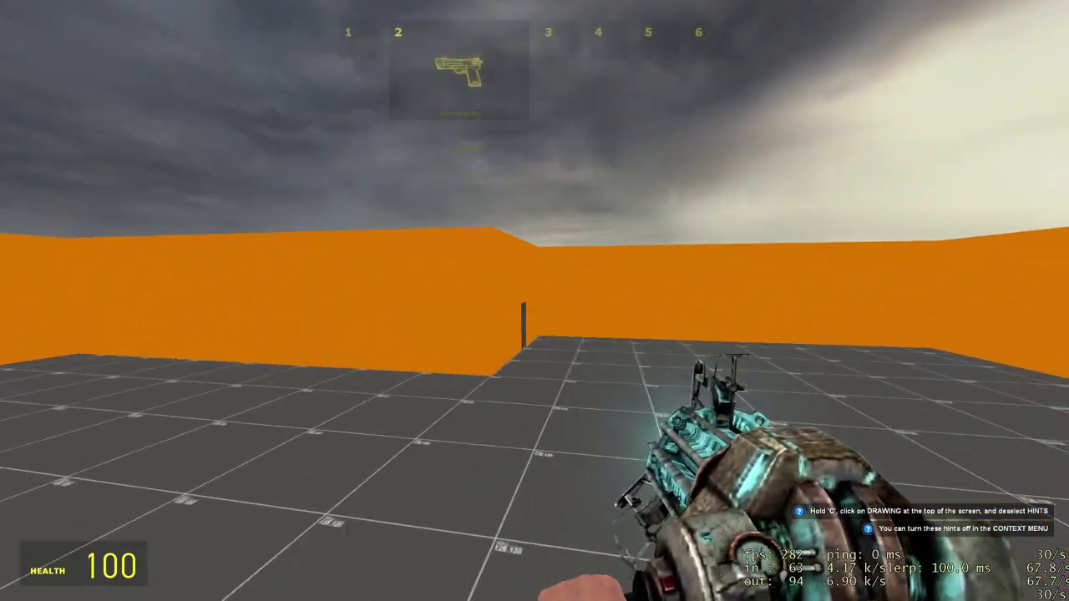
{"action": "key", "text": "w"}
{"action": "left_click", "coordinate": [534, 301]}
{"action": "scroll", "coordinate": [535, 301], "scroll_direction": "down", "scroll_amount": 1}
{"action": "left_click", "coordinate": [535, 301]}
{"action": "scroll", "coordinate": [535, 301], "scroll_direction": "down", "scroll_amount": 1}
{"action": "left_click", "coordinate": [534, 301]}
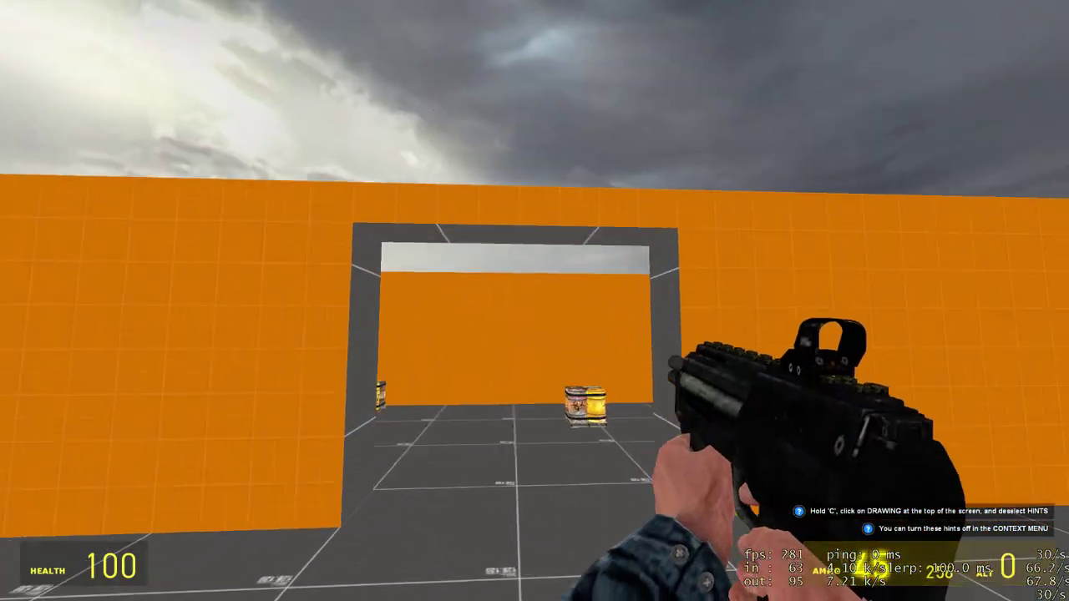
{"action": "key", "text": "w"}
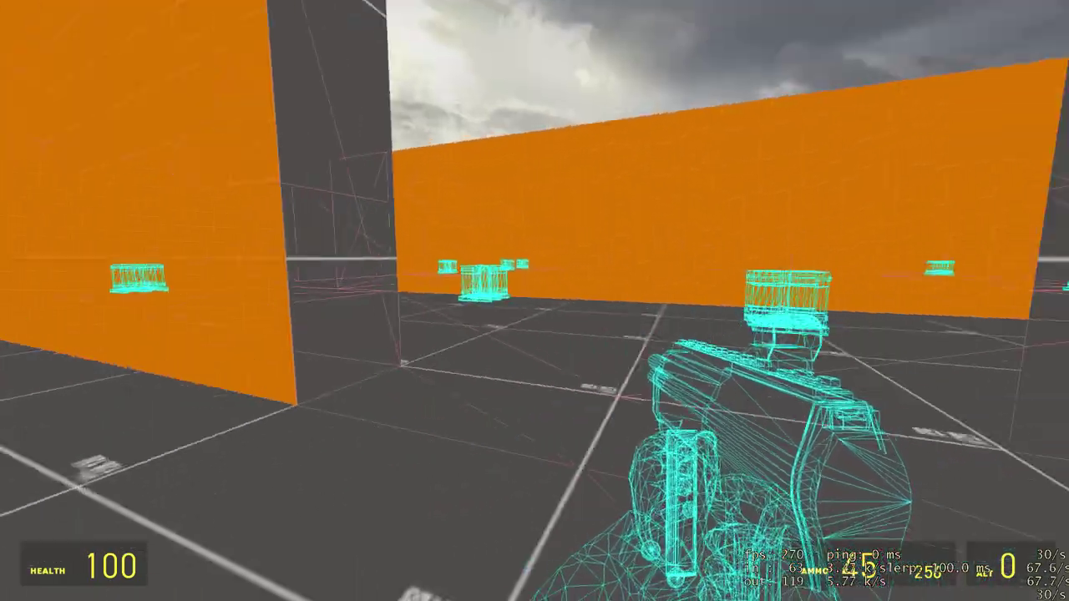
Walk around the corridors in wireframe view to examine which props behind the walls are rendered, and return to Hammer.
{"action": "key", "text": "w"}
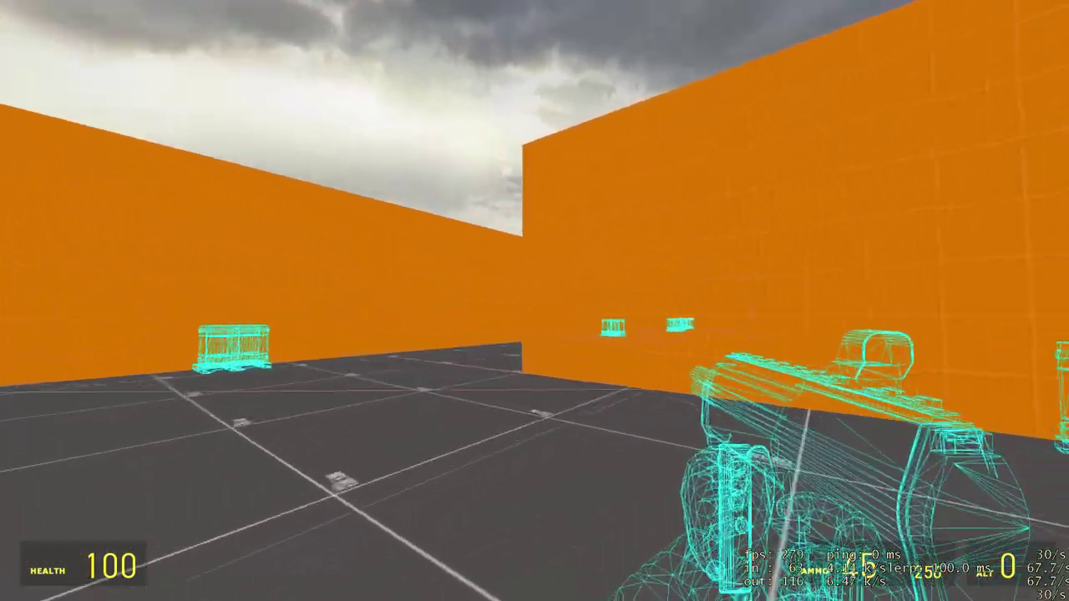
{"action": "key", "text": "w"}
{"action": "key", "text": "a"}
{"action": "key", "text": "d"}
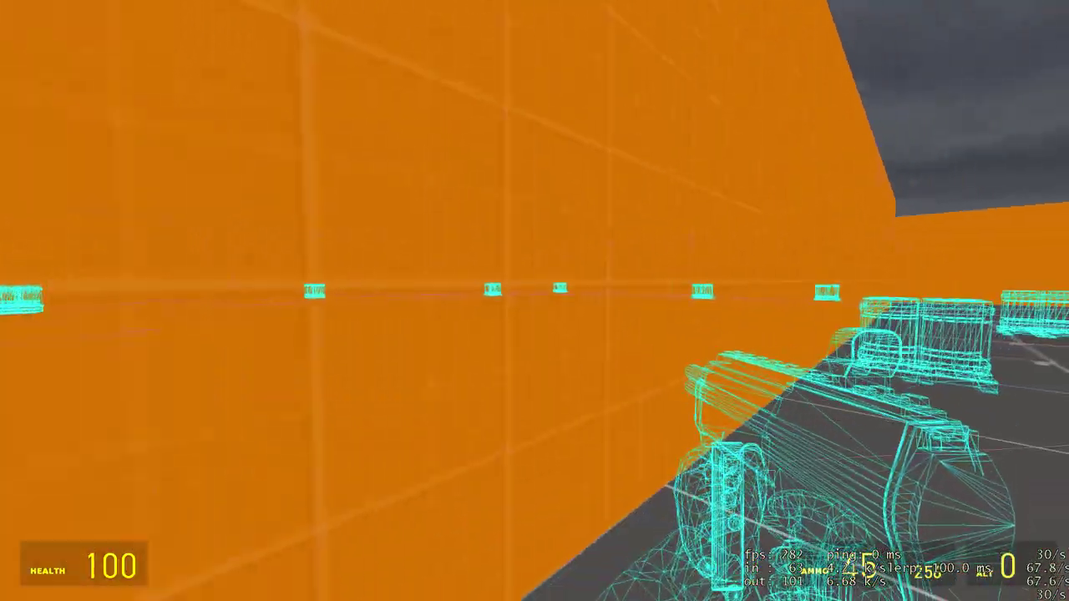
{"action": "key", "text": "d"}
{"action": "key", "text": "a"}
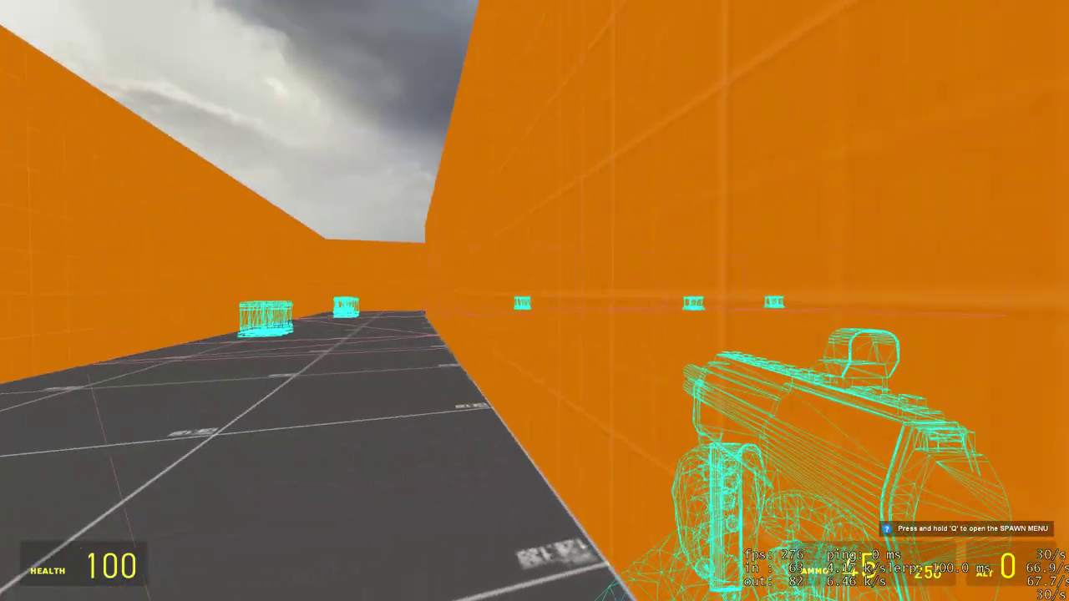
{"action": "key", "text": "d"}
{"action": "key", "text": "a"}
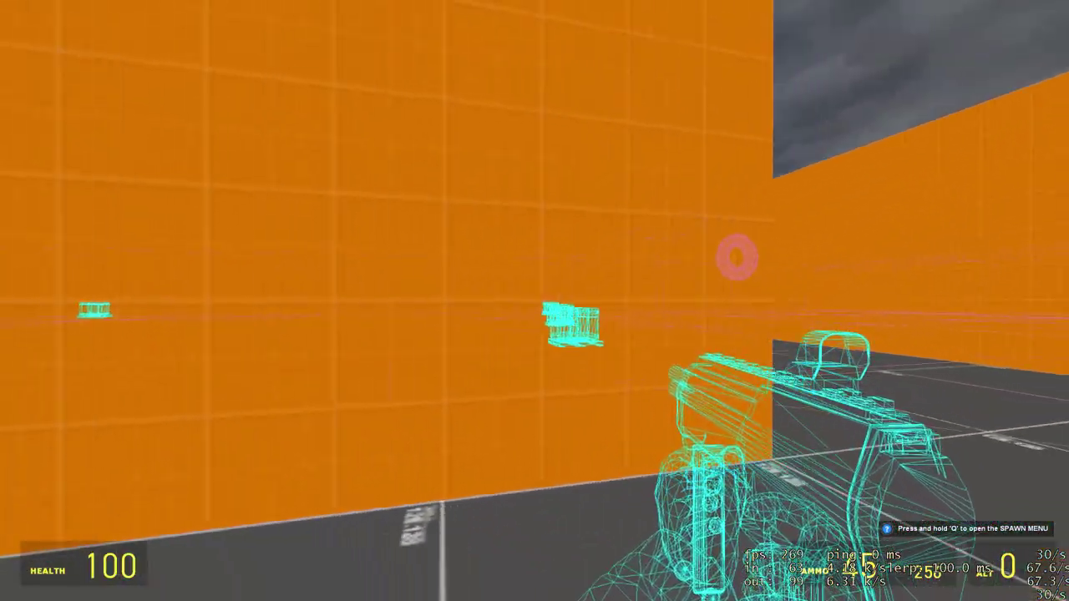
{"action": "key", "text": "alt+Tab"}
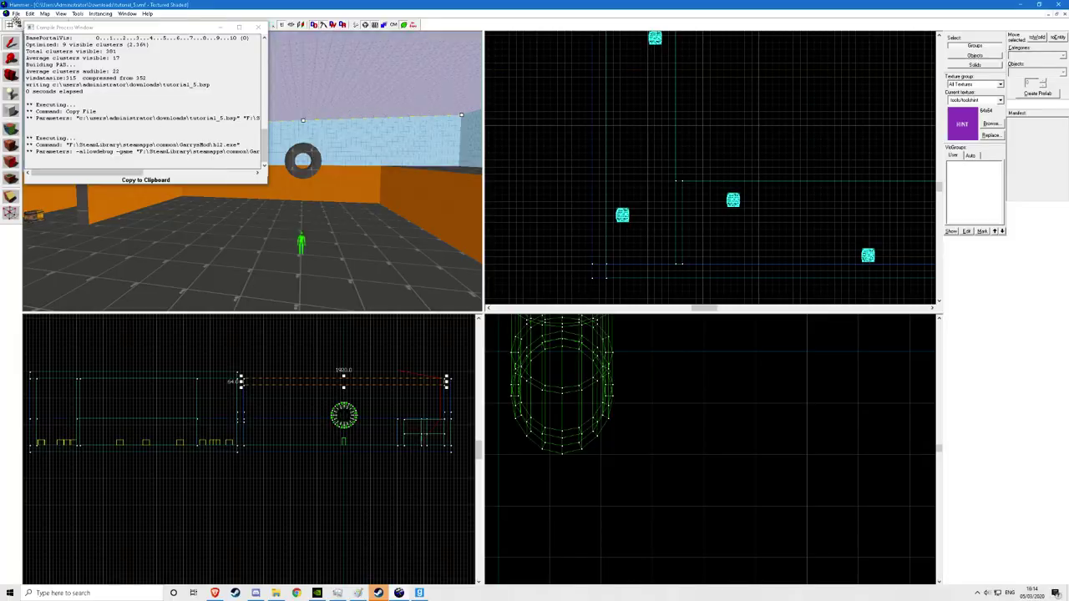
Close the compile log, open the Run Map settings again and choose the Default configuration.
{"action": "left_click", "coordinate": [258, 27]}
{"action": "left_click", "coordinate": [15, 13]}
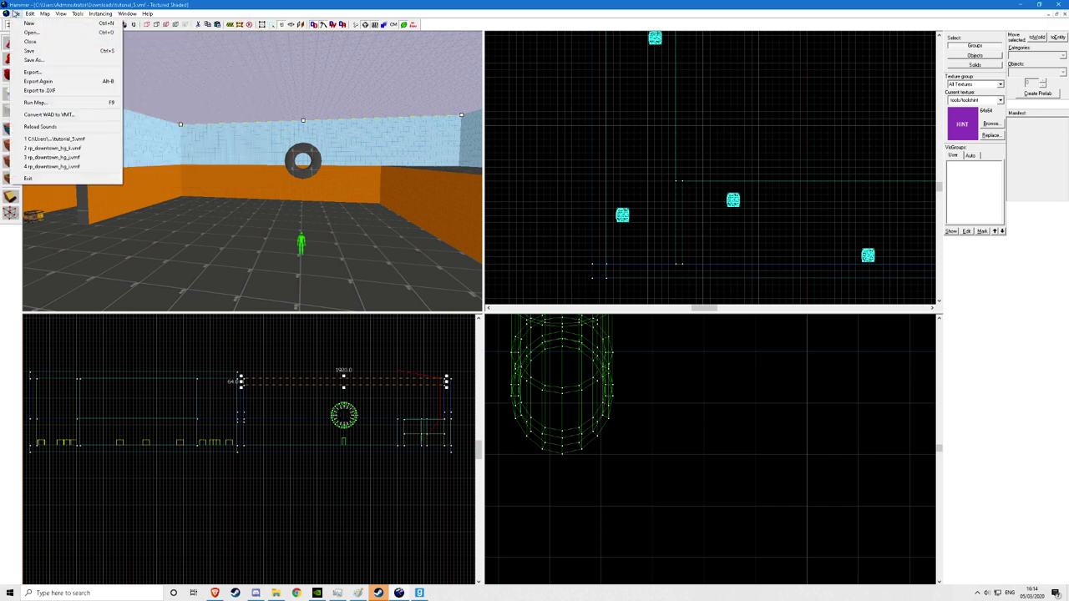
{"action": "left_click", "coordinate": [35, 102]}
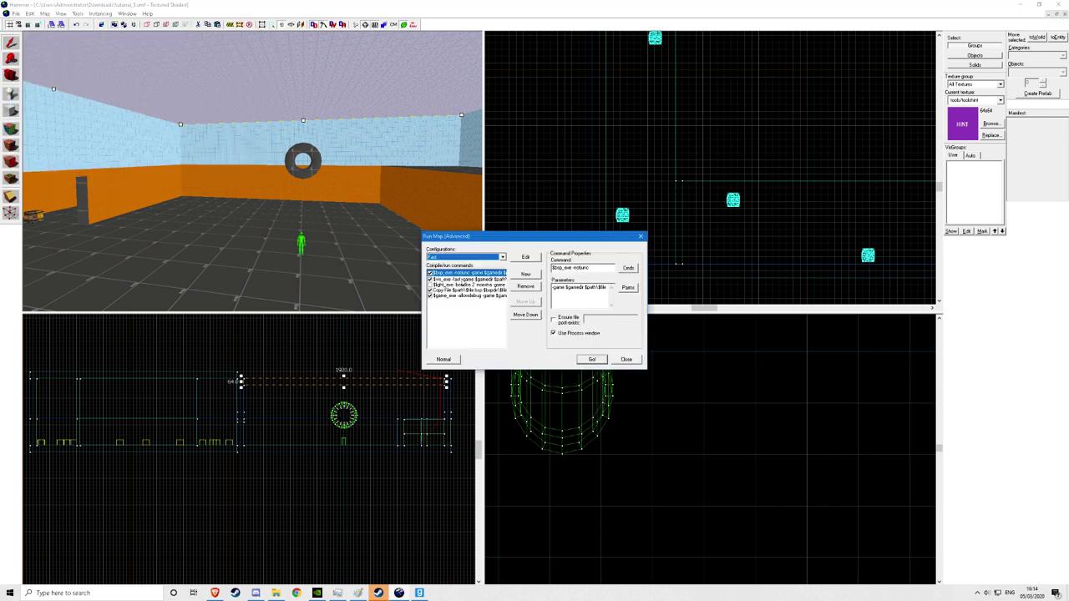
{"action": "left_click", "coordinate": [466, 258]}
{"action": "left_click", "coordinate": [459, 266]}
{"action": "left_click", "coordinate": [451, 279]}
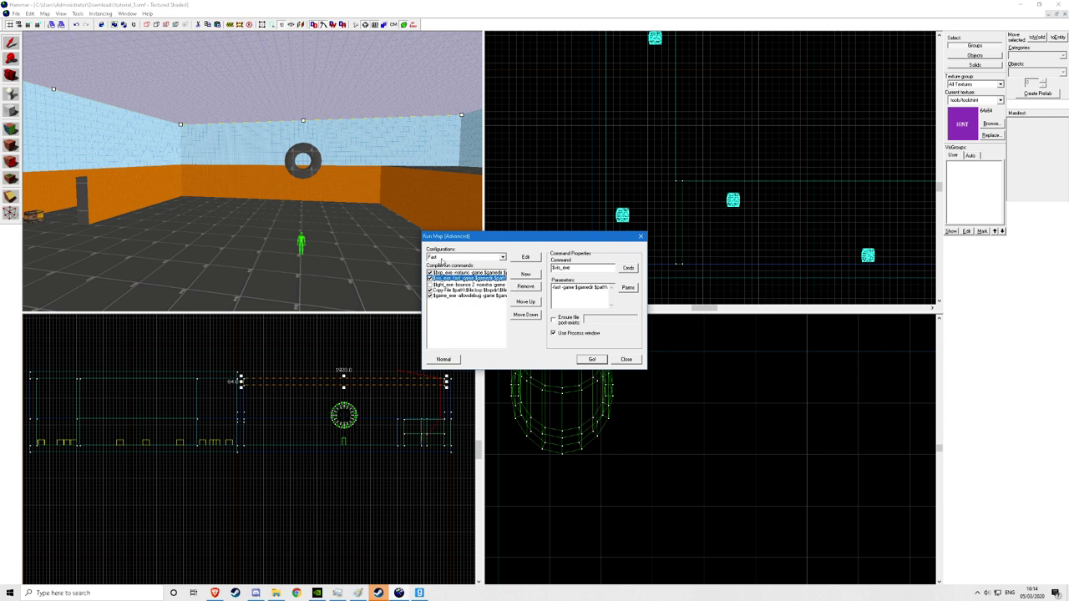
{"action": "left_click", "coordinate": [464, 257]}
{"action": "left_click", "coordinate": [449, 266]}
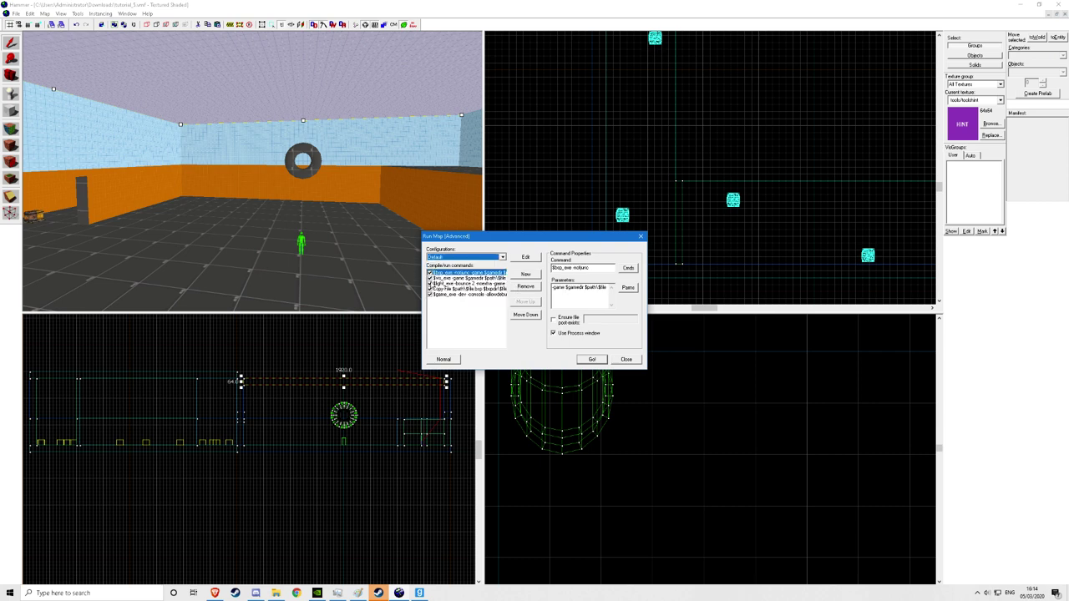
Exclude the $light_exe command from the compile, run it and dismiss the warning about the running game.
{"action": "left_click", "coordinate": [431, 285]}
{"action": "left_click", "coordinate": [595, 360]}
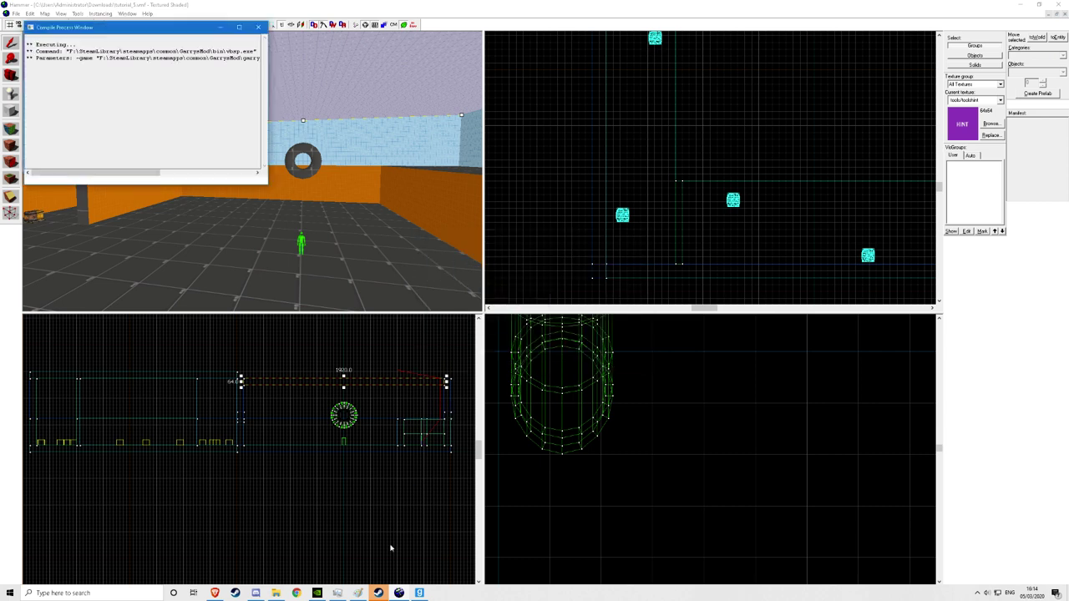
{"action": "mouse_move", "coordinate": [419, 594]}
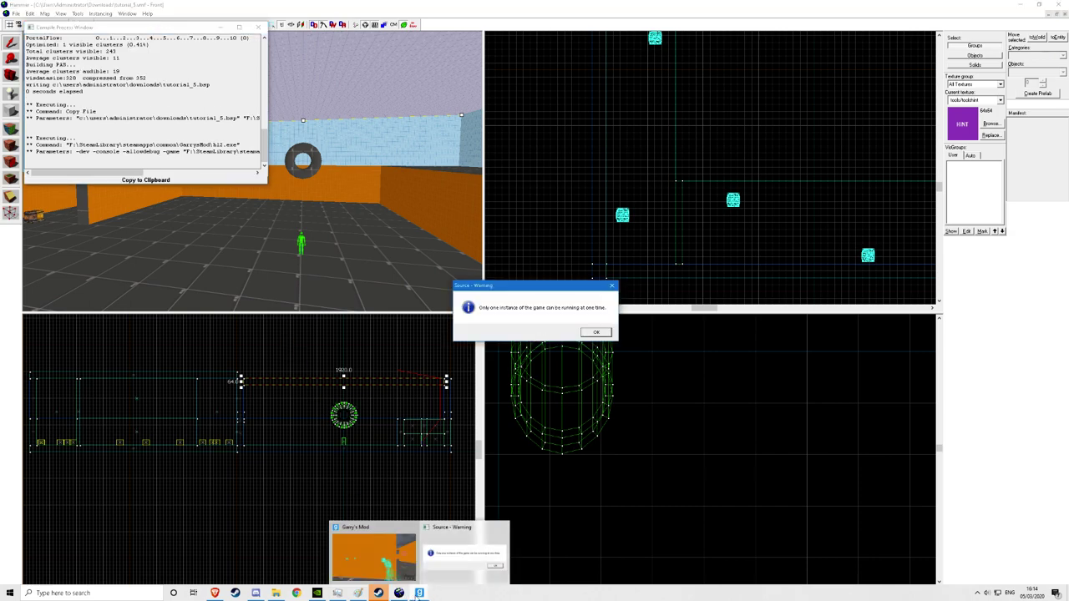
{"action": "left_click", "coordinate": [606, 335]}
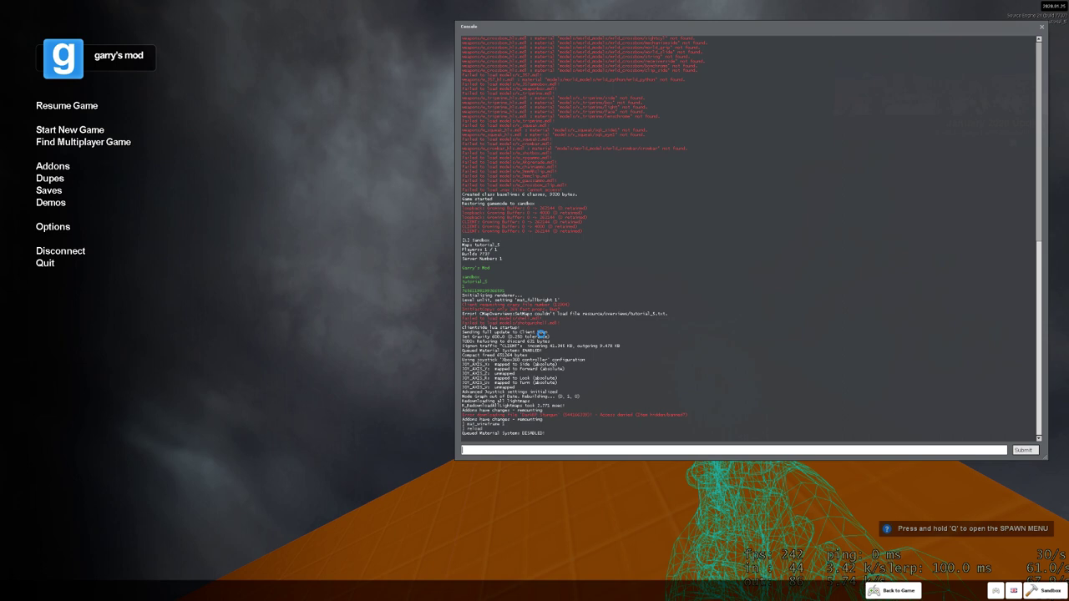
Resume play in the running map and swap the physics gun for the submachine gun, trying the pistol first.
{"action": "key", "text": "Escape"}
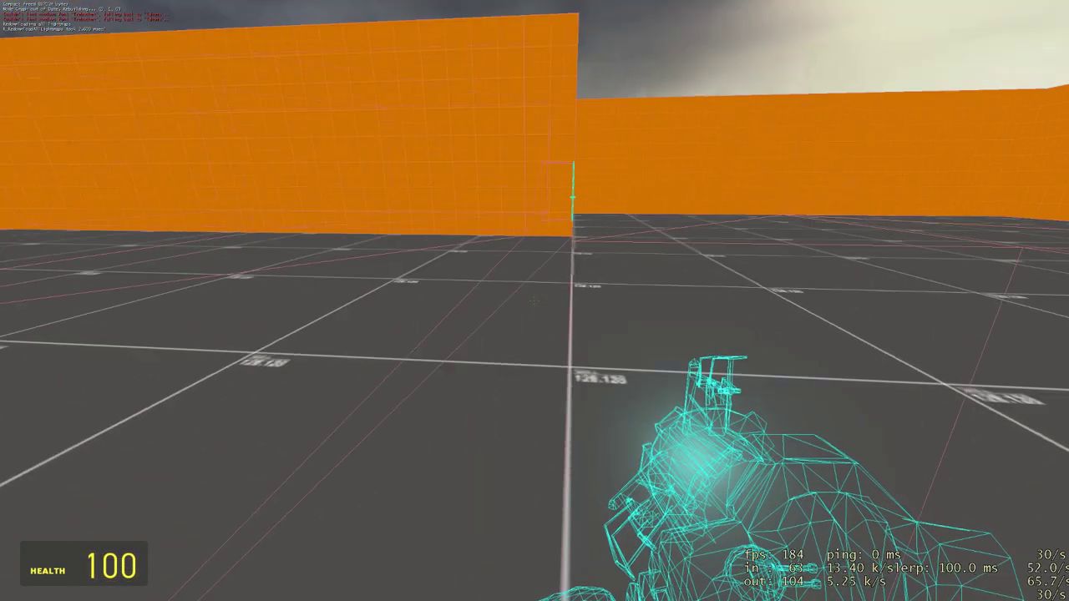
{"action": "key", "text": "2"}
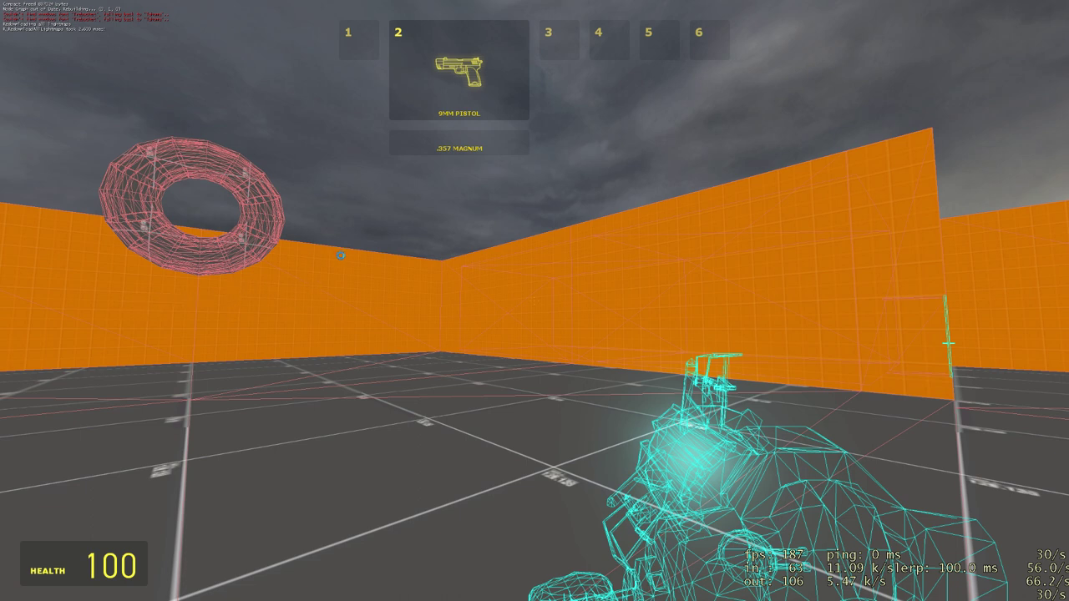
{"action": "left_click", "coordinate": [534, 301]}
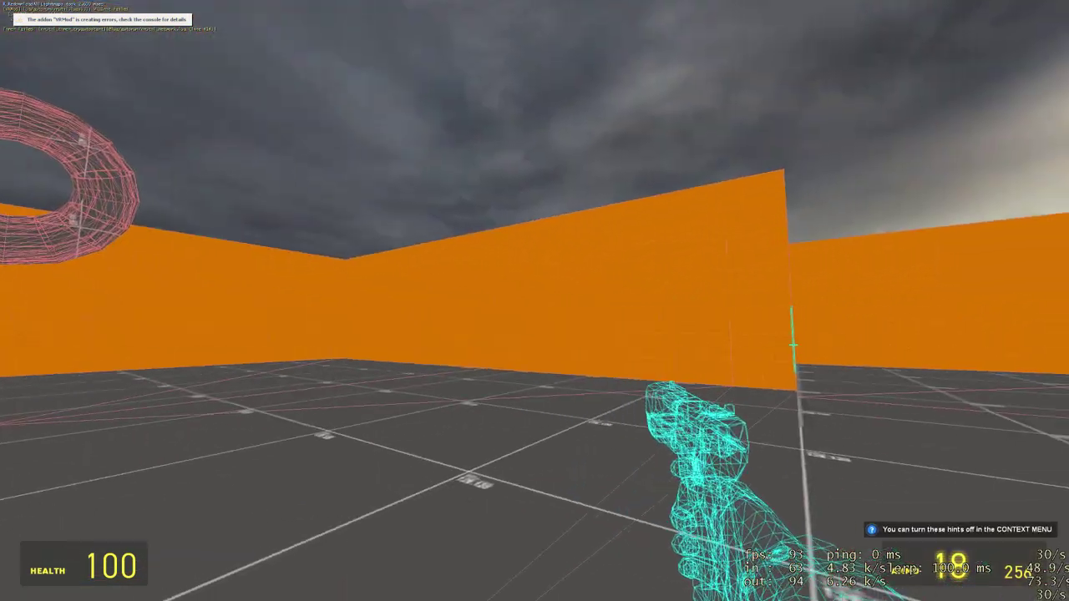
{"action": "key", "text": "2"}
{"action": "left_click", "coordinate": [534, 301]}
{"action": "key", "text": "3"}
{"action": "left_click", "coordinate": [534, 301]}
Walk through the doorway to the corridor corner, fire at the wall and examine the red leaf outlines from several positions.
{"action": "key", "text": "w"}
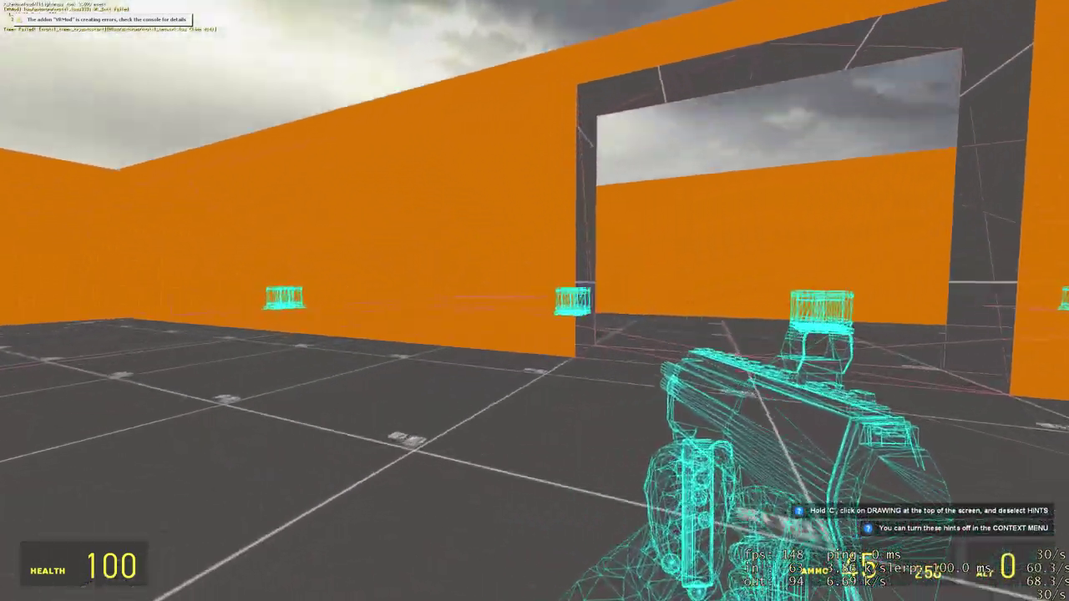
{"action": "key", "text": "w"}
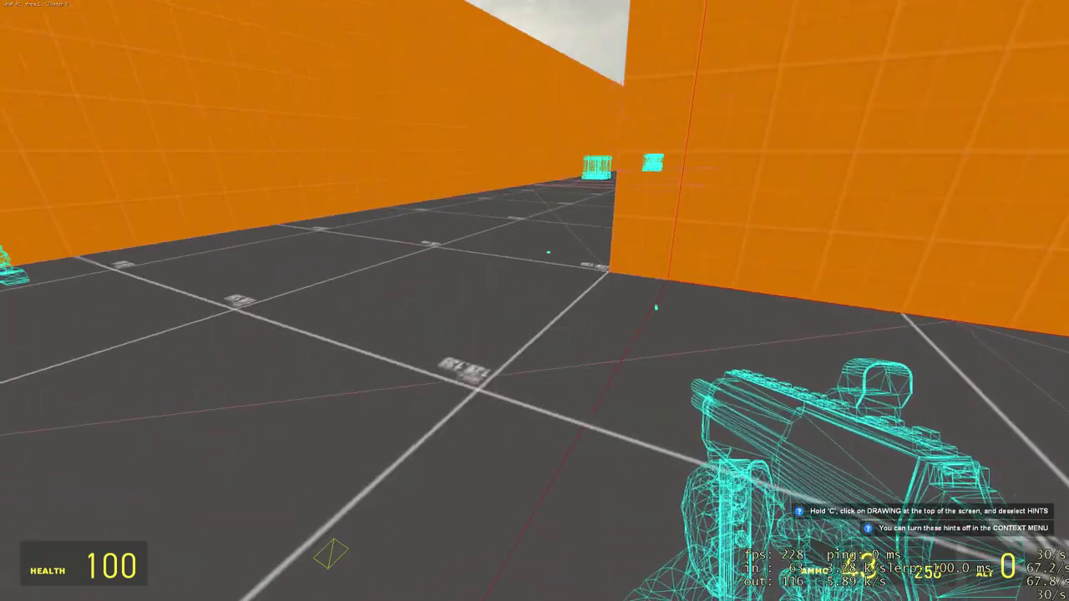
{"action": "left_click", "coordinate": [534, 300]}
{"action": "key", "text": "s"}
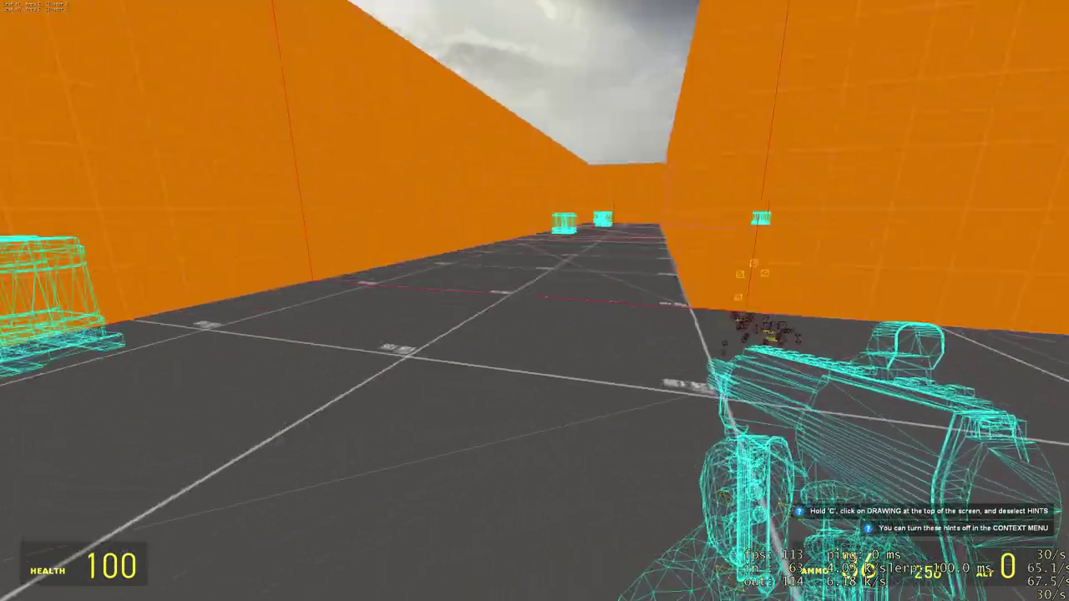
{"action": "key", "text": "d"}
{"action": "key", "text": "a"}
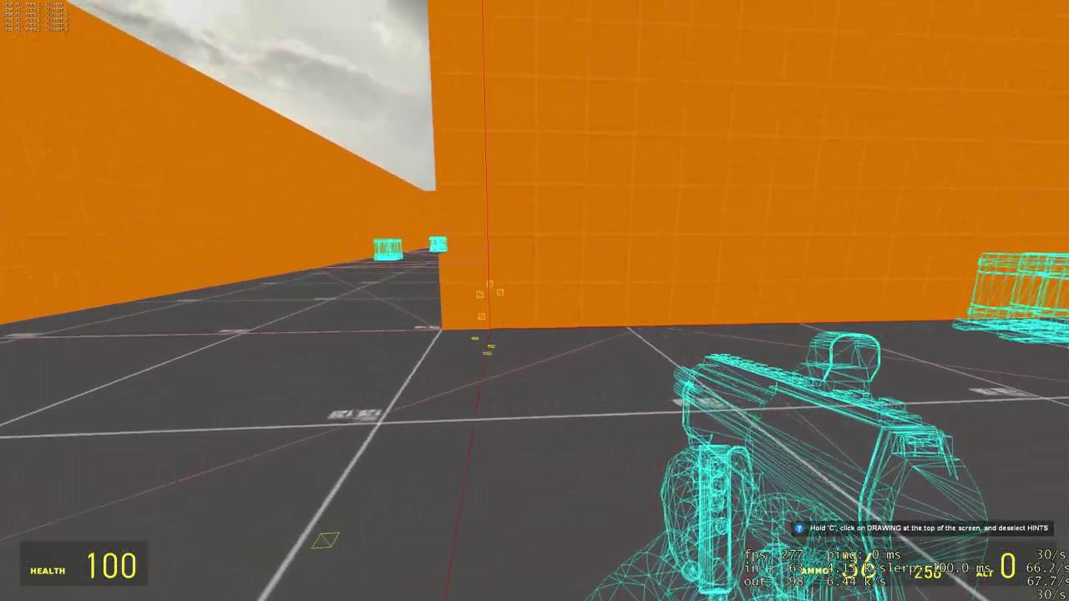
{"action": "key", "text": "w"}
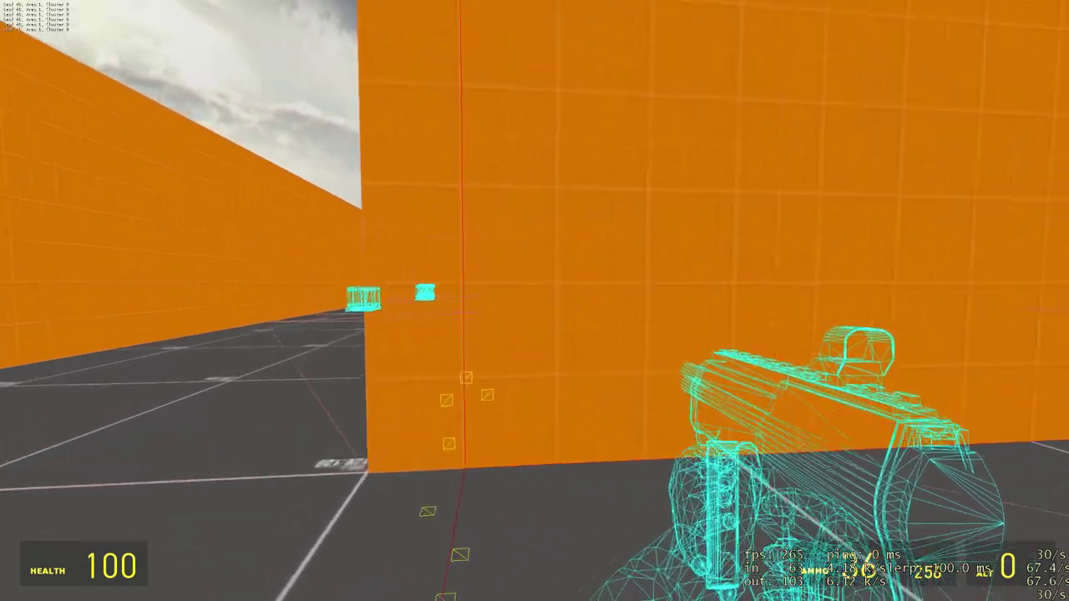
{"action": "key", "text": "s"}
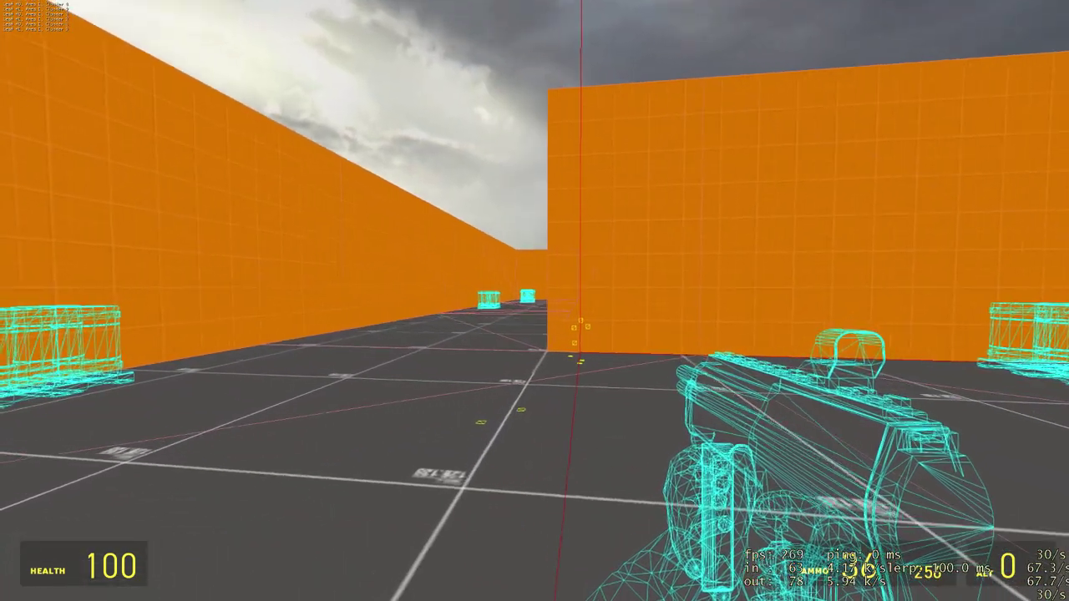
Move around the corridor corner and above the walls to compare which props are rendered from each visibility leaf.
{"action": "left_click", "coordinate": [534, 301]}
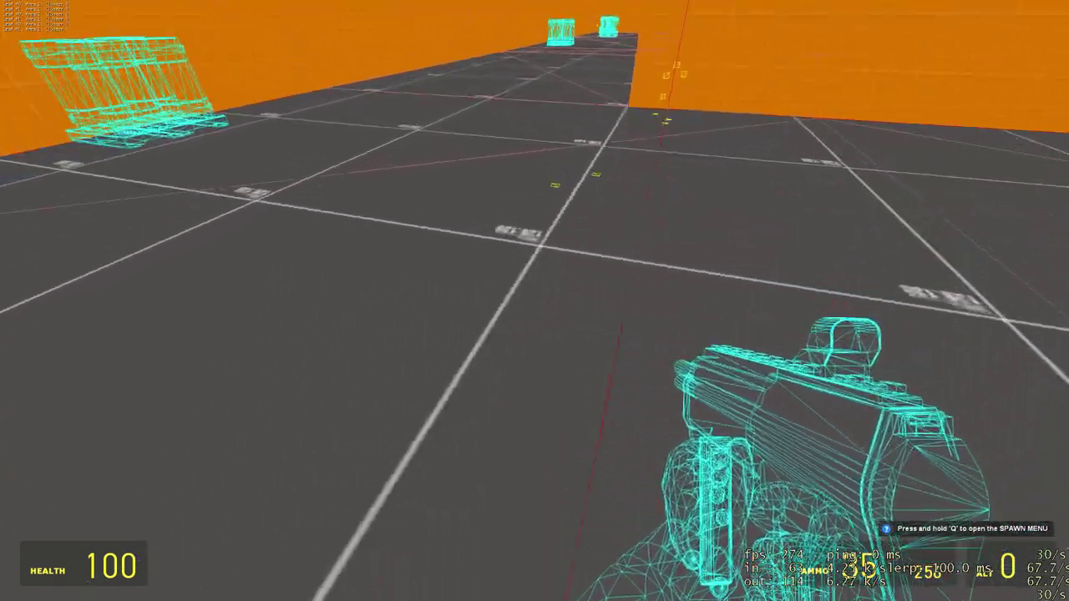
{"action": "left_click", "coordinate": [534, 300]}
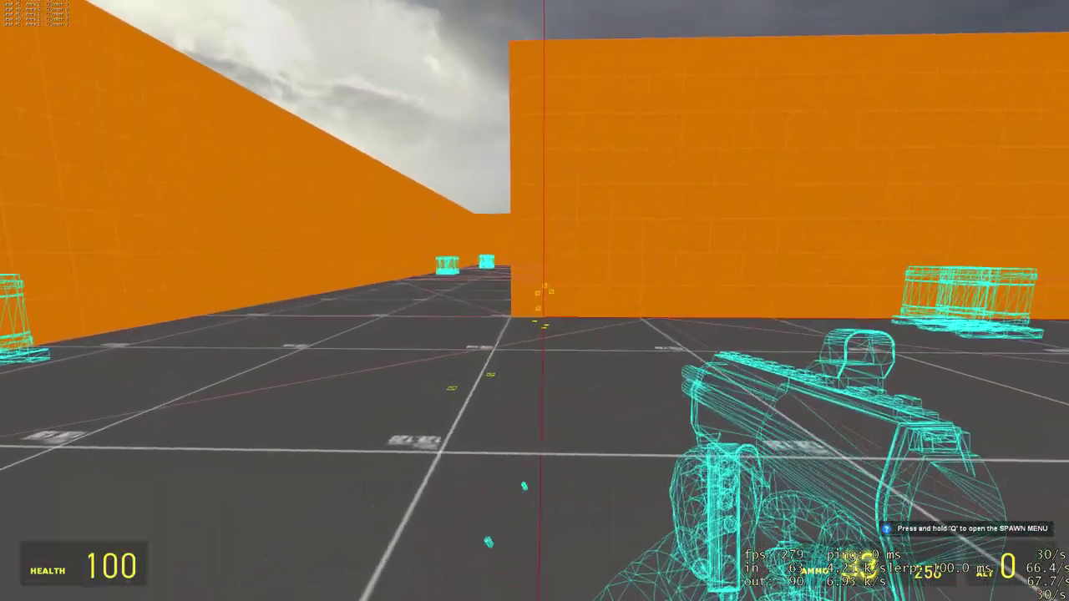
{"action": "key", "text": "w"}
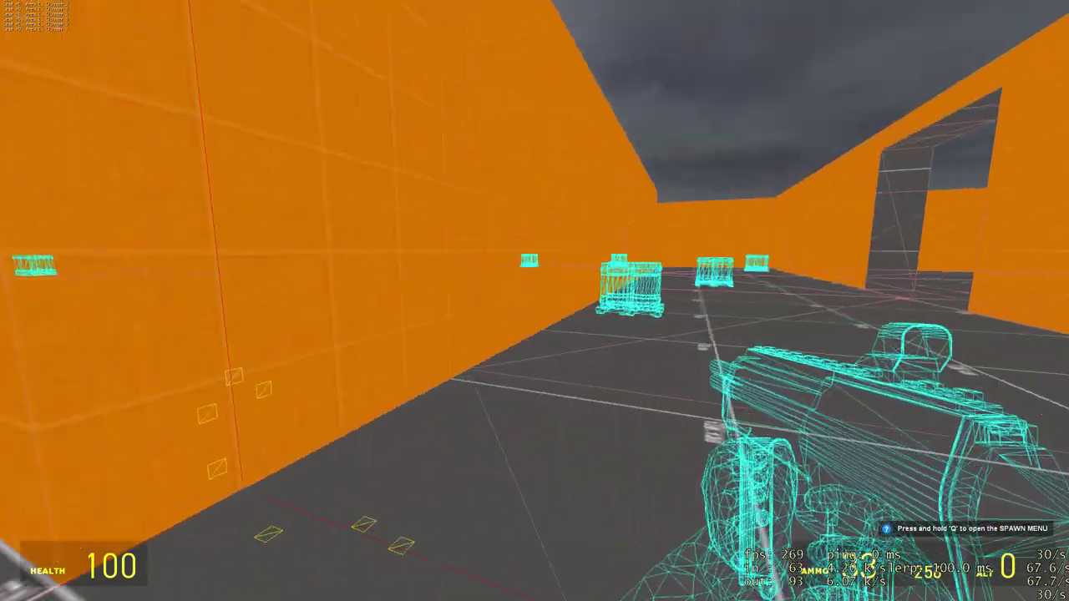
{"action": "key", "text": "d"}
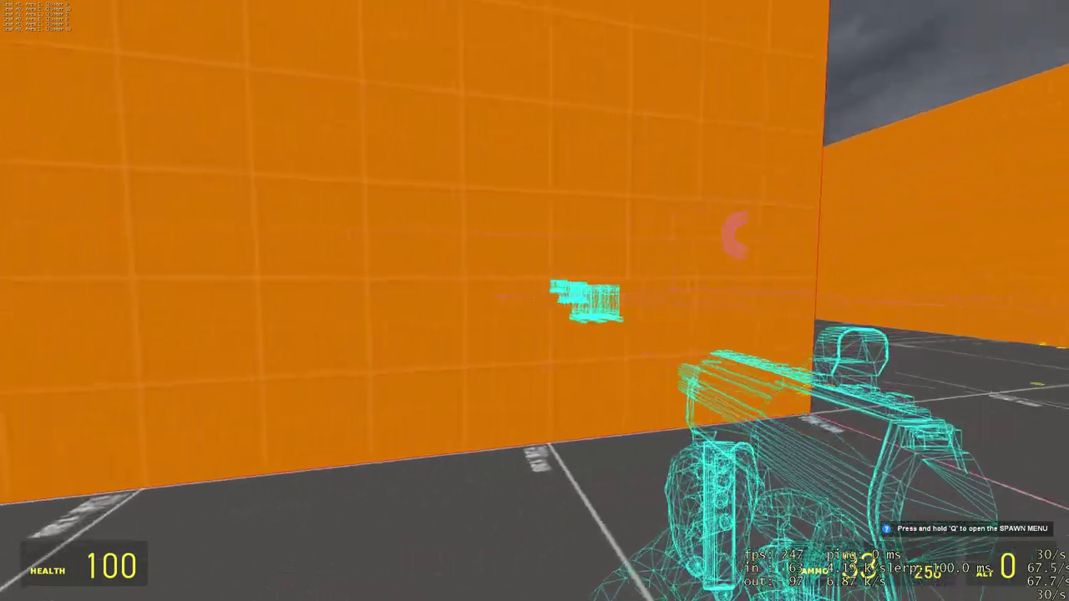
{"action": "key", "text": "s"}
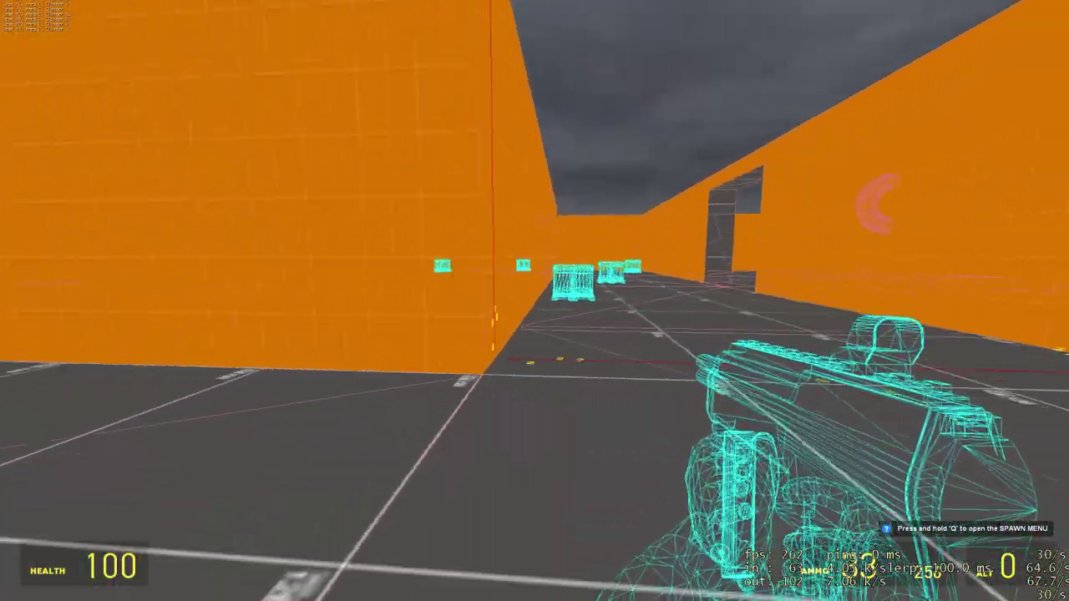
{"action": "key", "text": "w"}
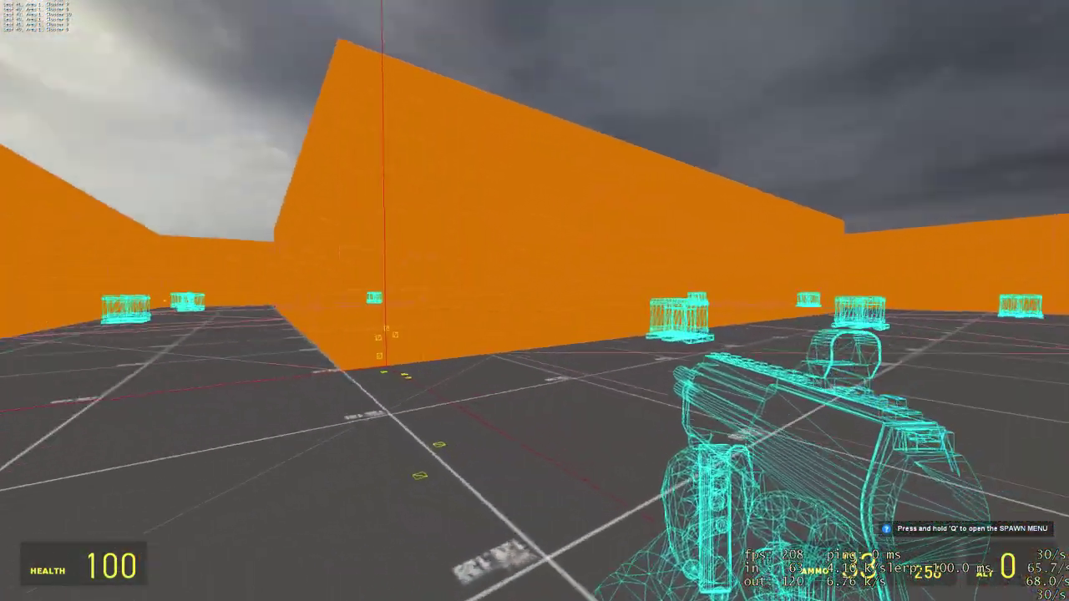
{"action": "left_click", "coordinate": [534, 301]}
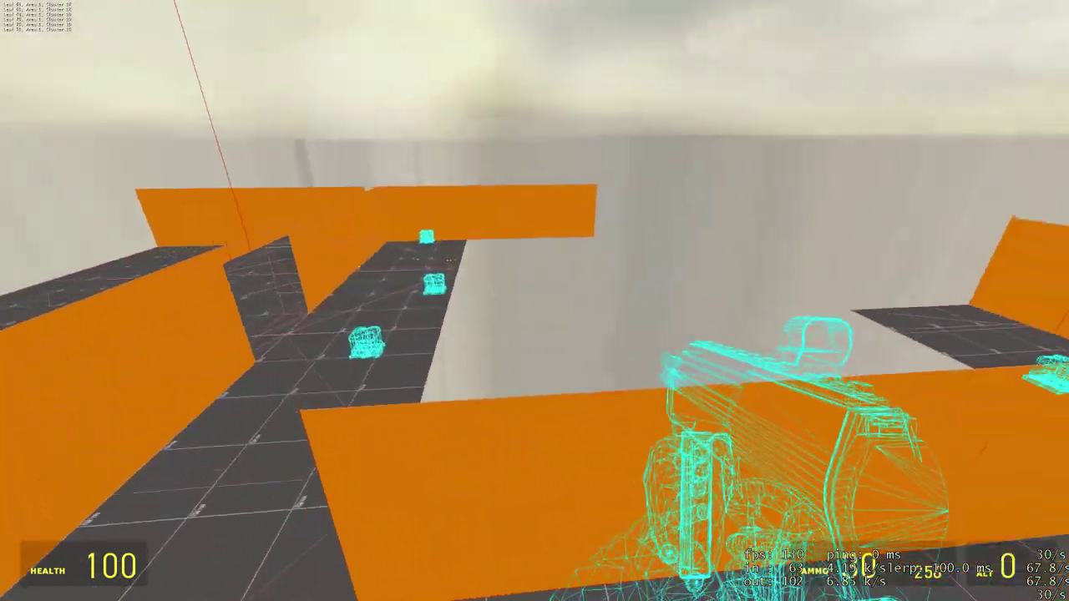
Switch back to Hammer, close the compile log and look around the main room and its doorway in the 3D view.
{"action": "key", "text": "alt+Tab"}
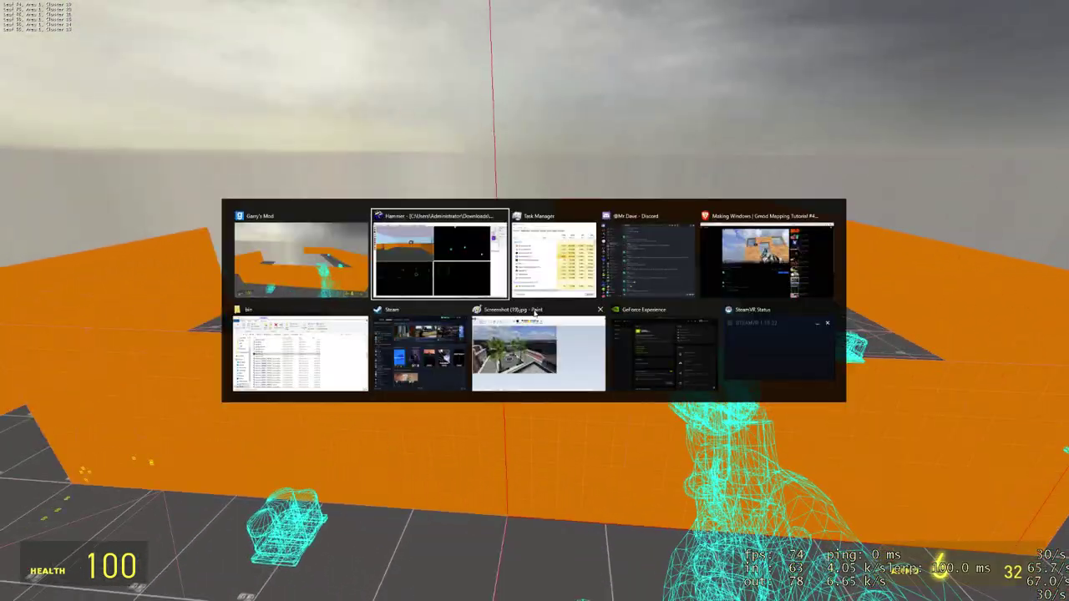
{"action": "left_click", "coordinate": [260, 27]}
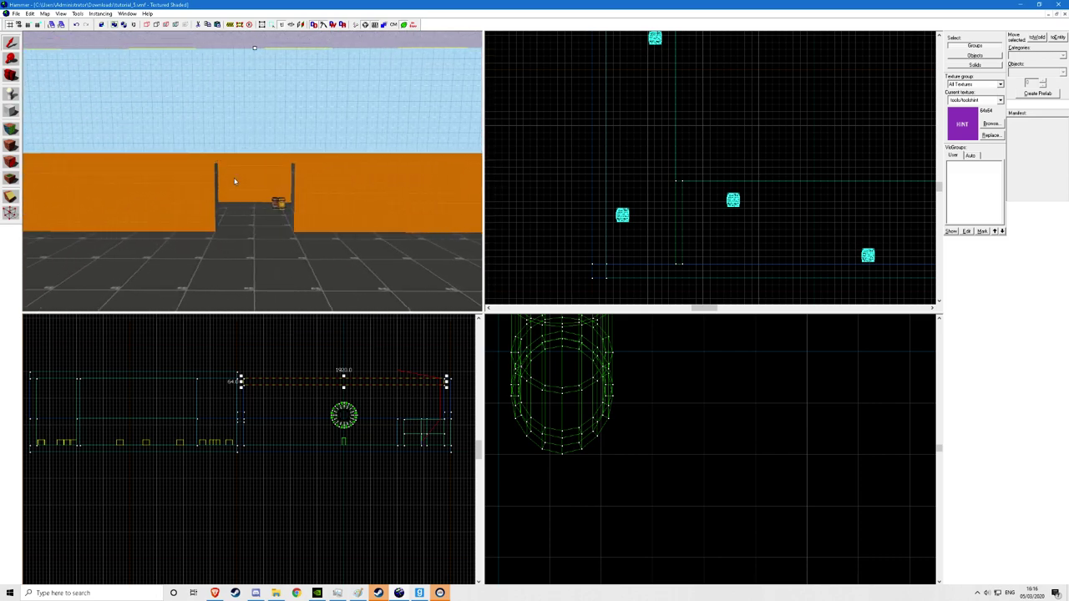
{"action": "key", "text": "z"}
{"action": "key", "text": "w"}
{"action": "key", "text": "s"}
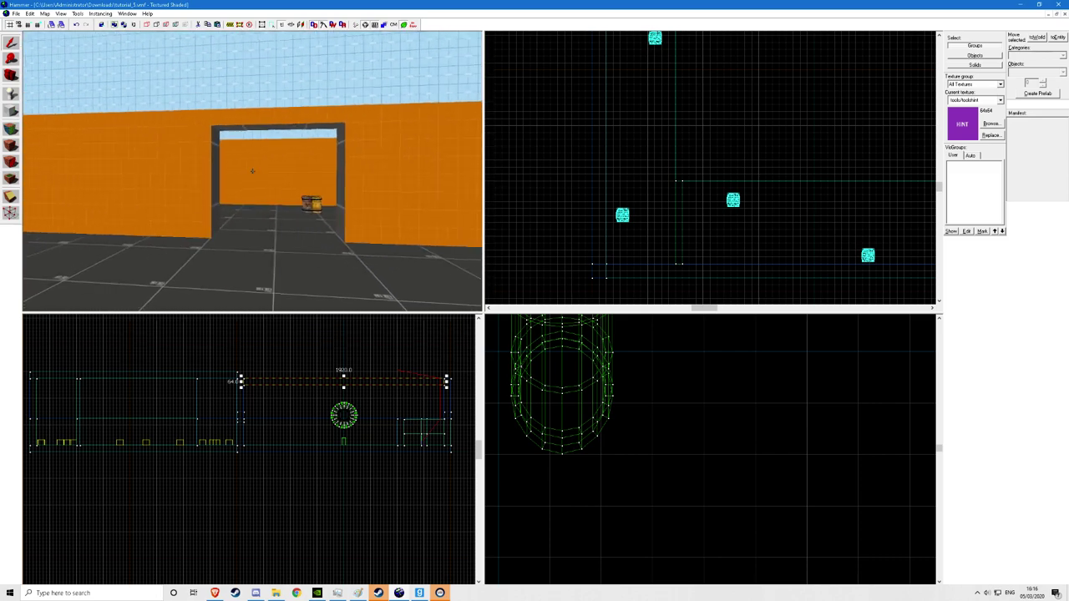
{"action": "key", "text": "z"}
{"action": "key", "text": "s"}
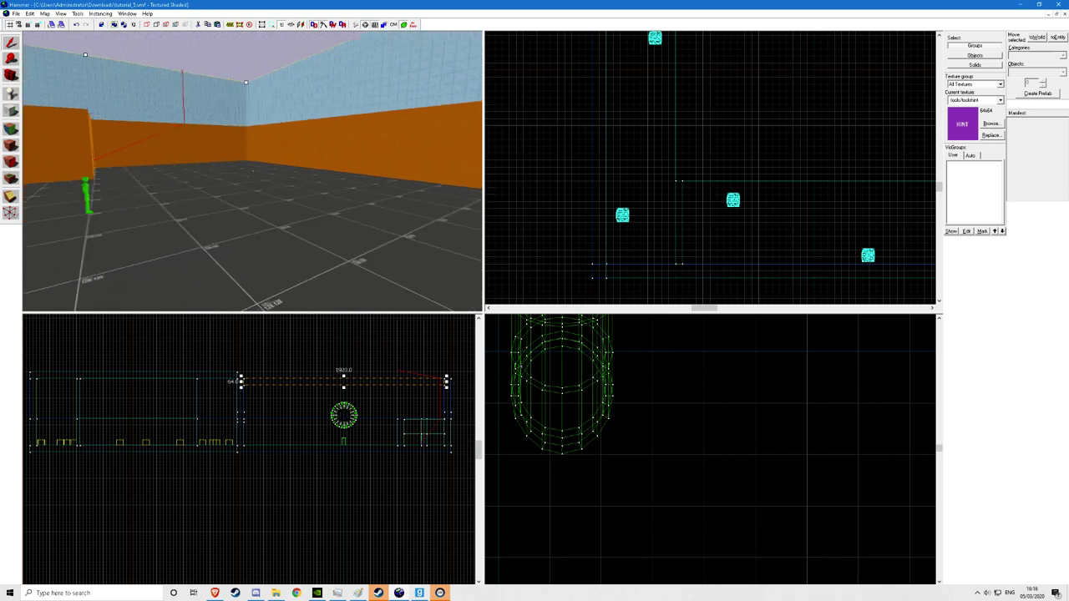
{"action": "key", "text": "w"}
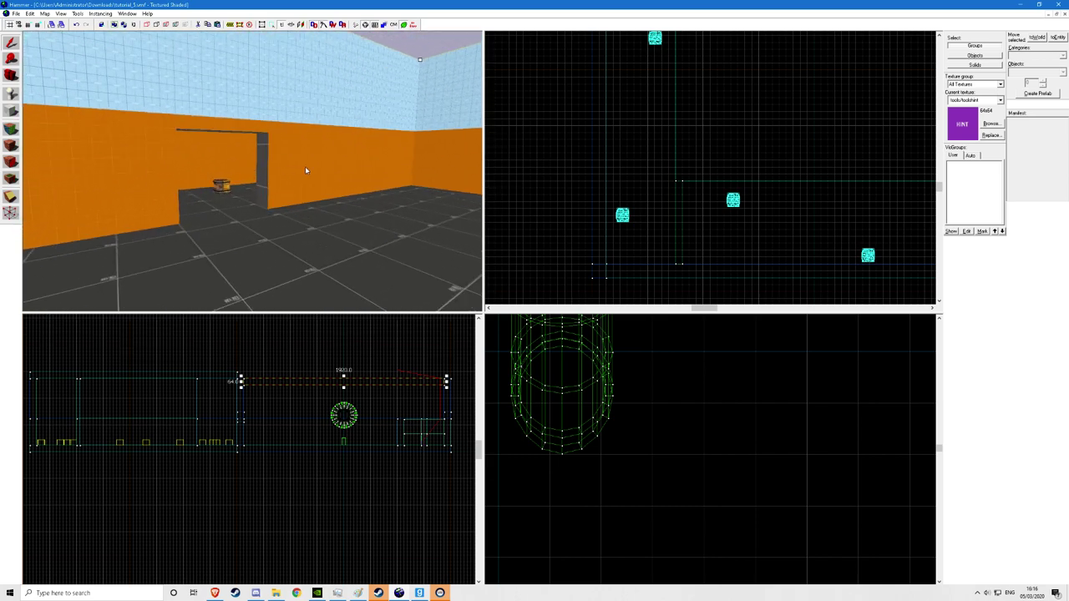
{"action": "key", "text": "z"}
Open and dismiss the properties of the wall solid beside the doorway, and inspect the opening up close.
{"action": "double_click", "coordinate": [253, 171]}
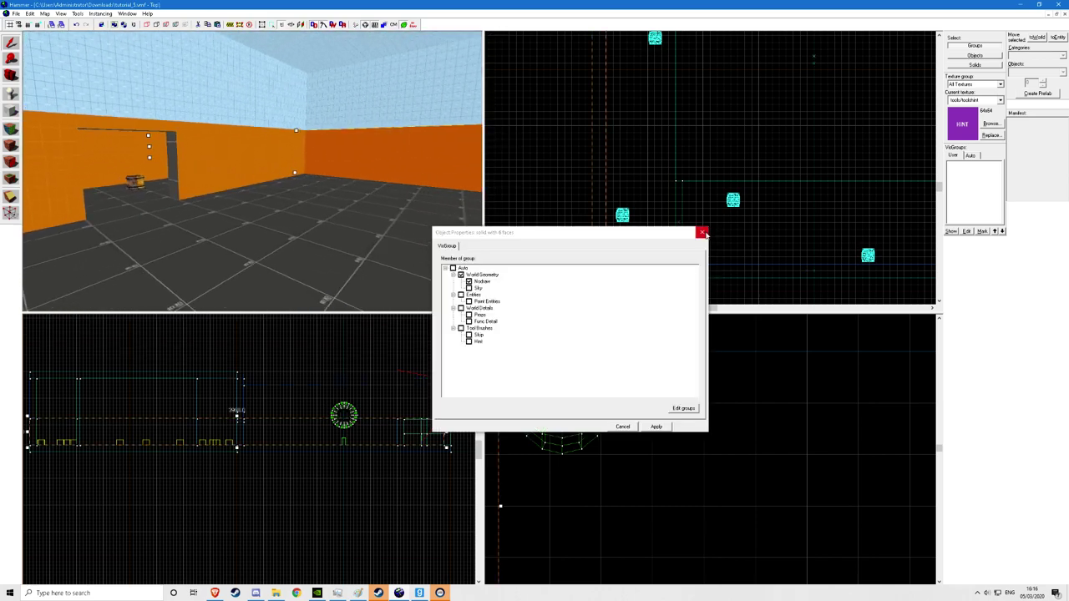
{"action": "left_click", "coordinate": [703, 233]}
{"action": "key", "text": "w"}
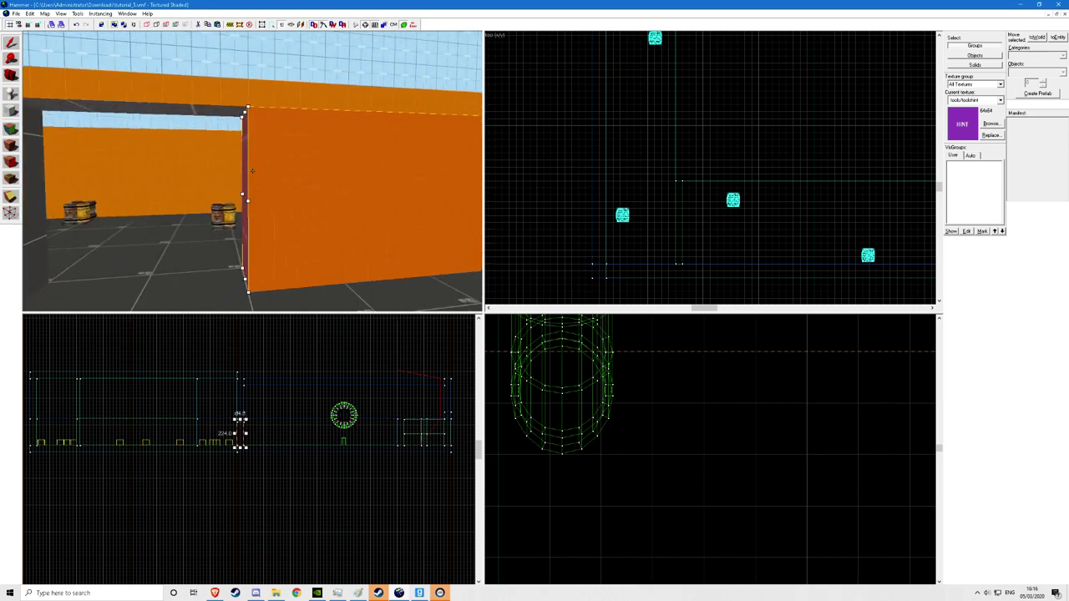
{"action": "key", "text": "d"}
{"action": "key", "text": "a"}
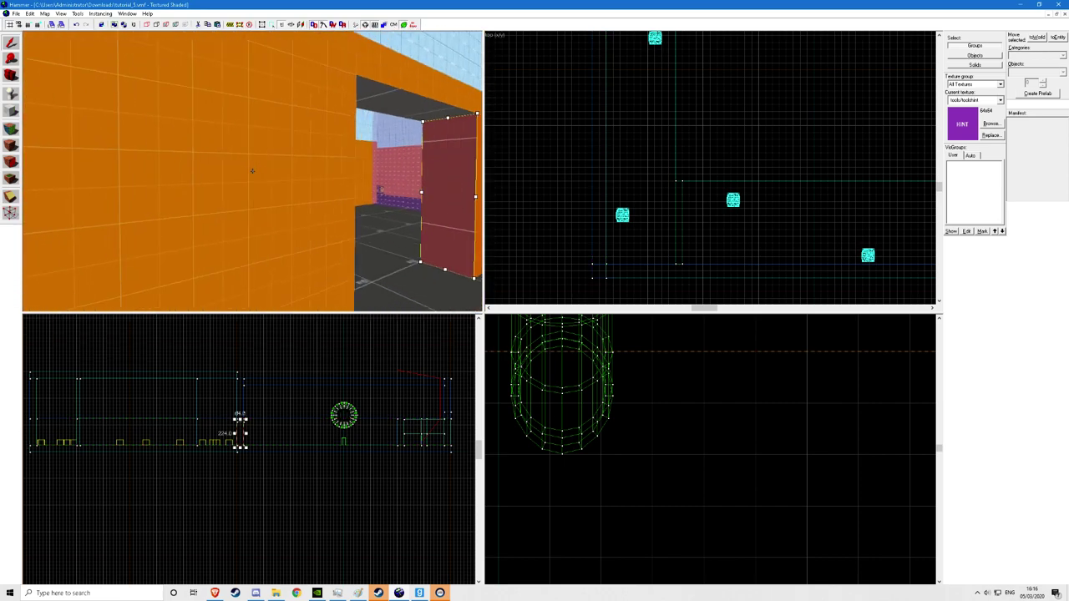
{"action": "key", "text": "w"}
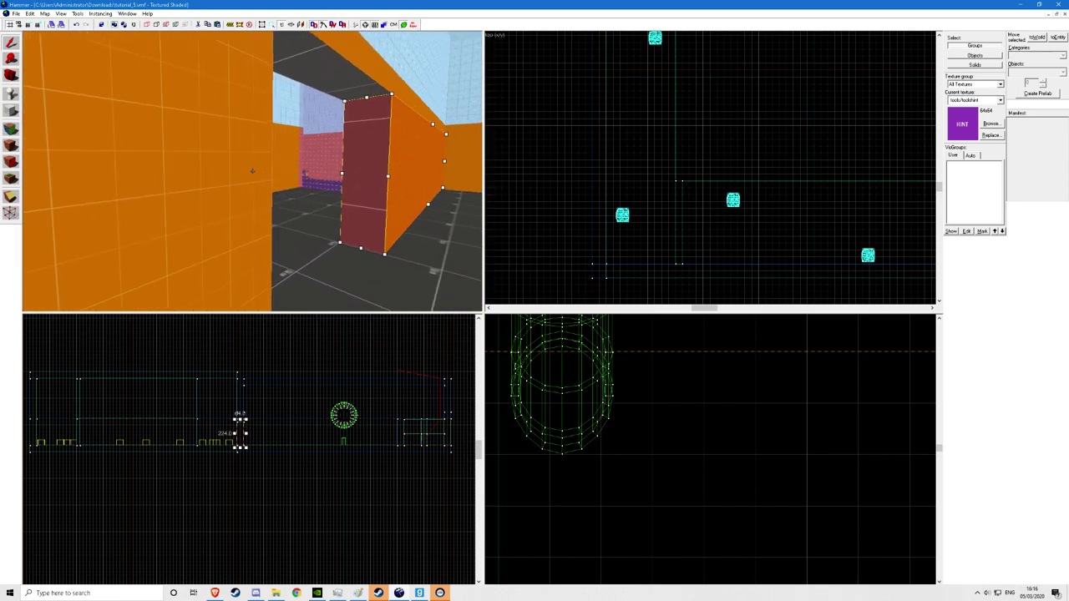
Select the large central block between the corridors and frame it in the top view.
{"action": "left_click", "coordinate": [252, 171]}
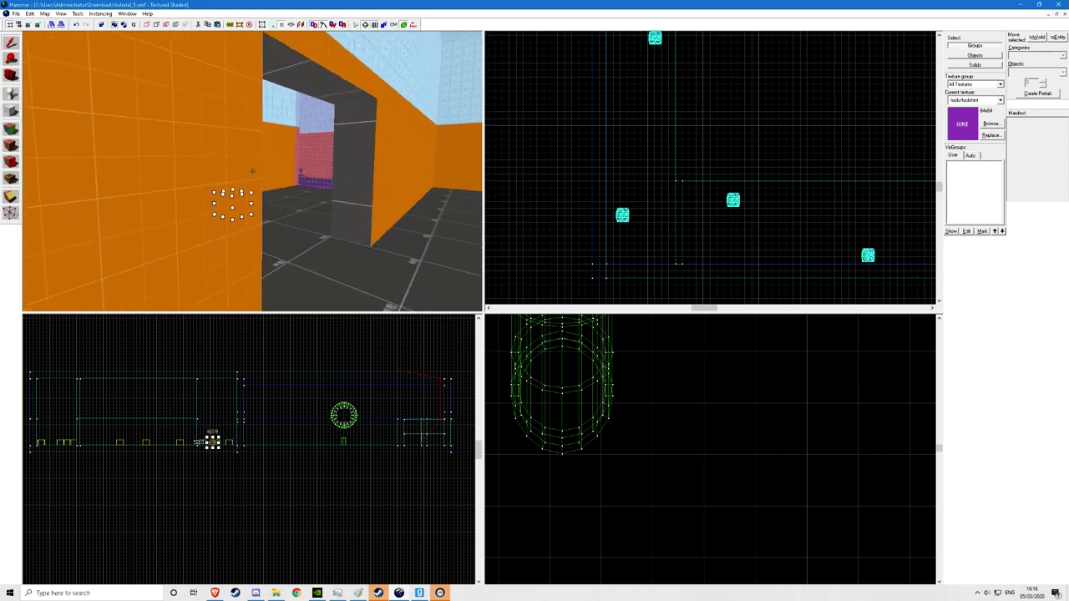
{"action": "key", "text": "s"}
{"action": "left_click", "coordinate": [252, 171]}
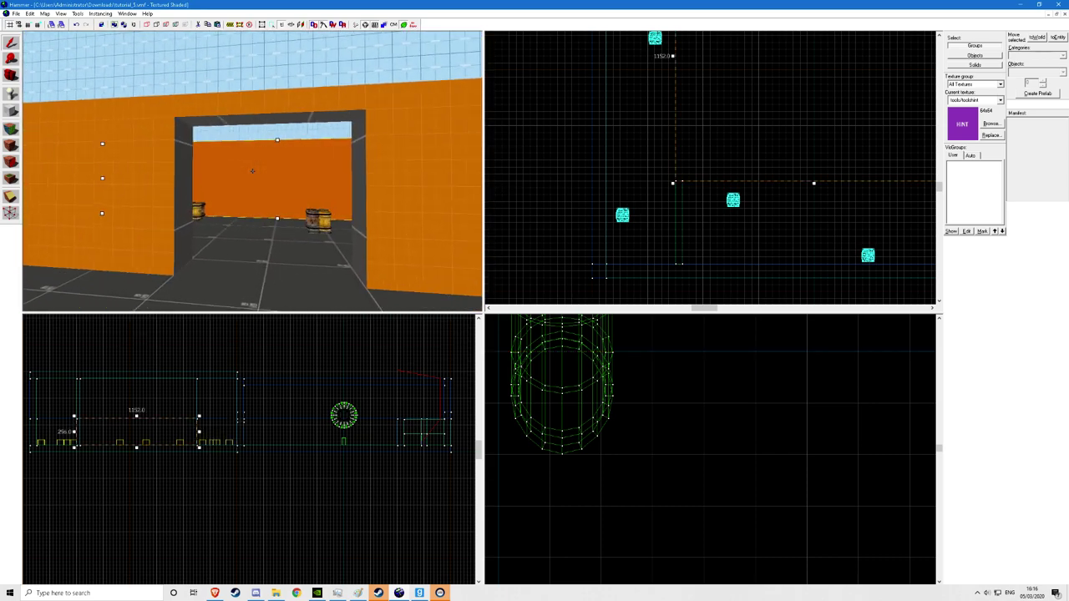
{"action": "key", "text": "z"}
{"action": "scroll", "coordinate": [704, 157], "scroll_direction": "down", "scroll_amount": 7}
{"action": "scroll", "coordinate": [716, 113], "scroll_direction": "up", "scroll_amount": 7}
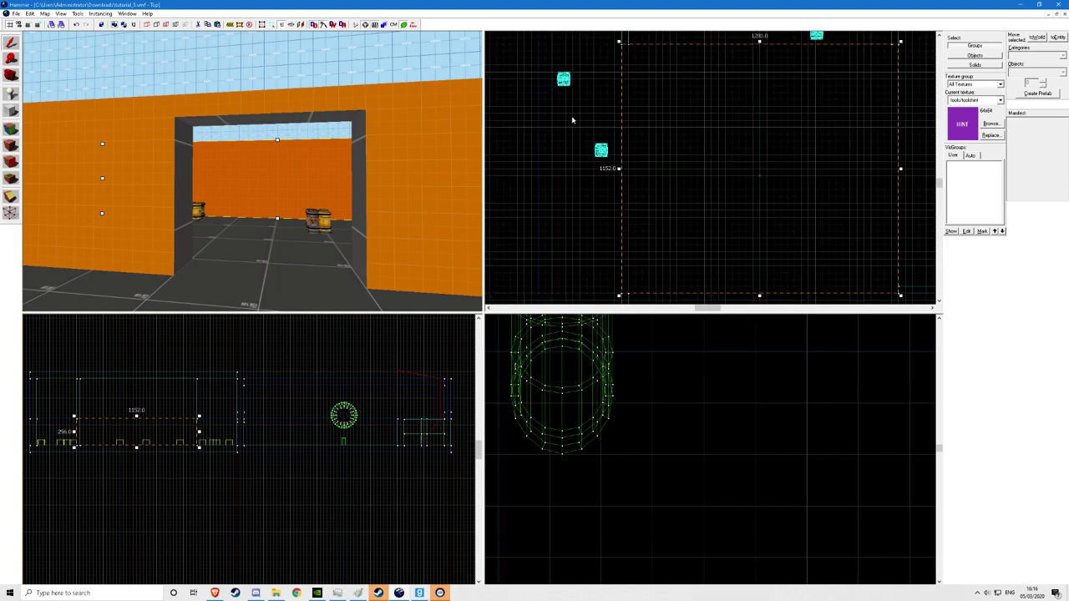
Draw a long block about 128 units thick and 256 units high on the open room's floor.
{"action": "key", "text": "z"}
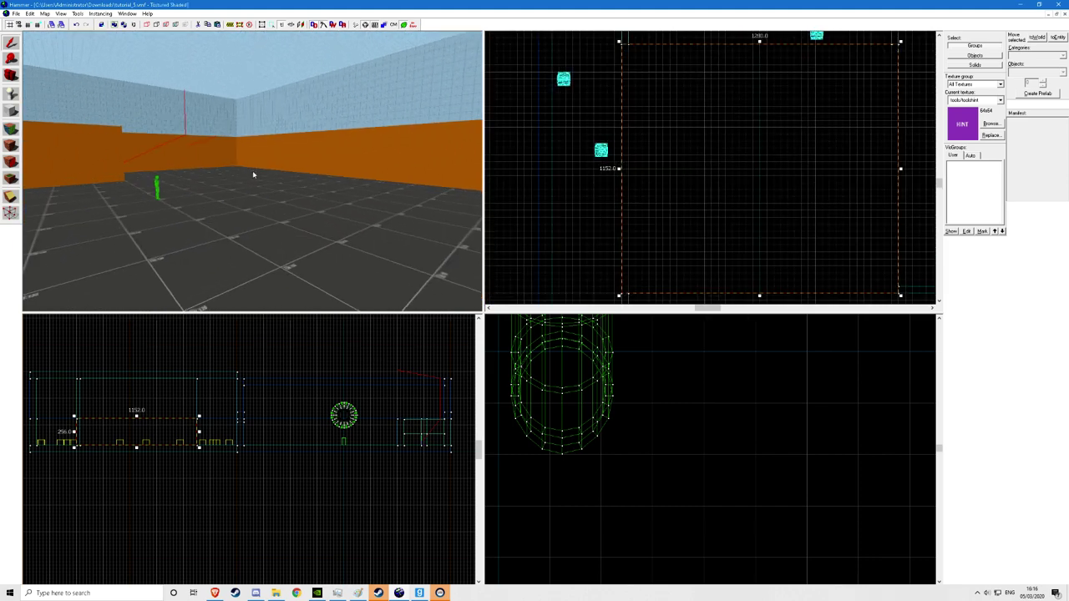
{"action": "left_click", "coordinate": [252, 171]}
{"action": "key", "text": "z"}
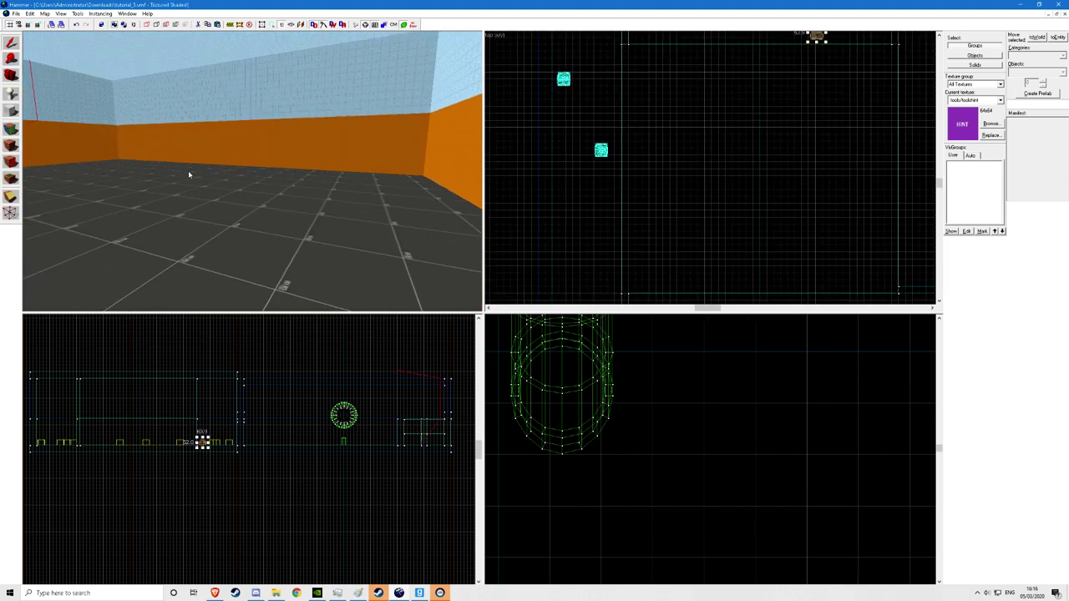
{"action": "left_click_drag", "start_coordinate": [221, 172], "coordinate": [195, 173], "text": "shift"}
{"action": "left_click", "coordinate": [239, 148]}
{"action": "scroll", "coordinate": [660, 141], "scroll_direction": "down", "scroll_amount": 8}
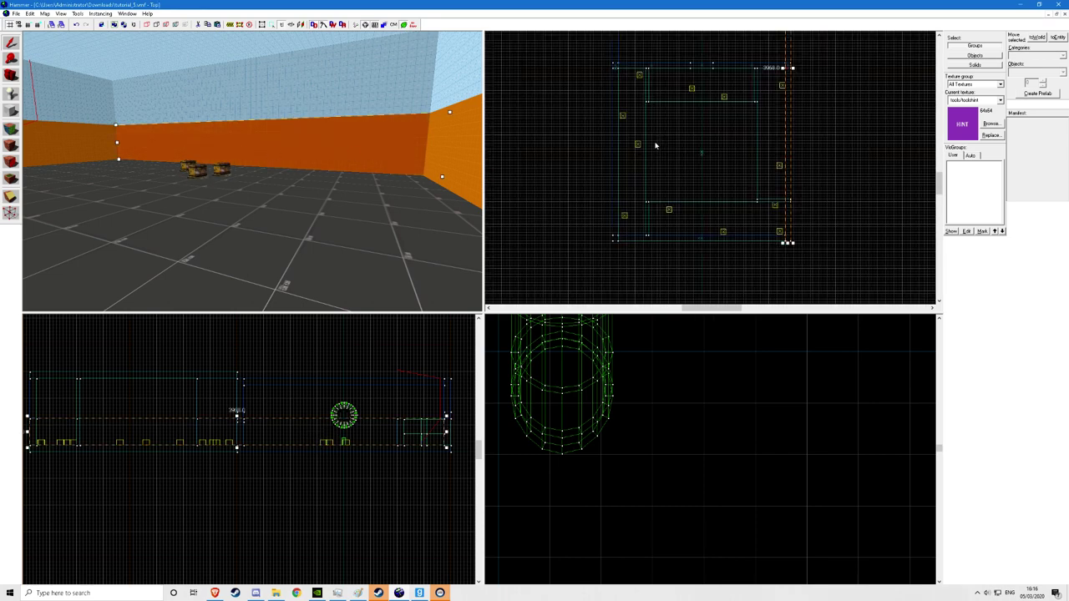
{"action": "scroll", "coordinate": [704, 133], "scroll_direction": "up", "scroll_amount": 4}
{"action": "scroll", "coordinate": [705, 133], "scroll_direction": "down", "scroll_amount": 6}
{"action": "scroll", "coordinate": [708, 76], "scroll_direction": "up", "scroll_amount": 5}
{"action": "left_click", "coordinate": [10, 110]}
{"action": "scroll", "coordinate": [691, 132], "scroll_direction": "up", "scroll_amount": 1}
{"action": "left_click_drag", "start_coordinate": [677, 106], "coordinate": [675, 102]}
{"action": "key", "text": "Return"}
Apply the orange dev_measuregeneric texture to the new block and thin it into a wall.
{"action": "left_click", "coordinate": [10, 129]}
{"action": "left_click", "coordinate": [334, 142]}
{"action": "left_click", "coordinate": [612, 233]}
{"action": "key", "text": "a"}
{"action": "left_click", "coordinate": [10, 146]}
{"action": "key", "text": "a"}
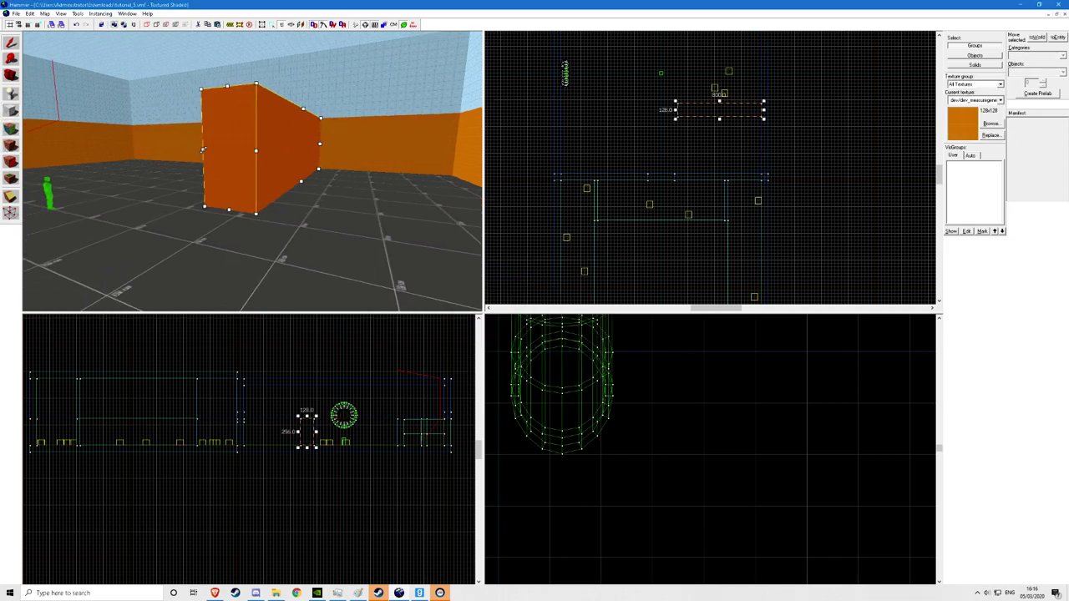
{"action": "left_click_drag", "start_coordinate": [205, 149], "coordinate": [244, 150]}
Draw two more 32-unit-thick walls, 256 units high, to enclose an inner room around the barrels.
{"action": "left_click", "coordinate": [8, 110]}
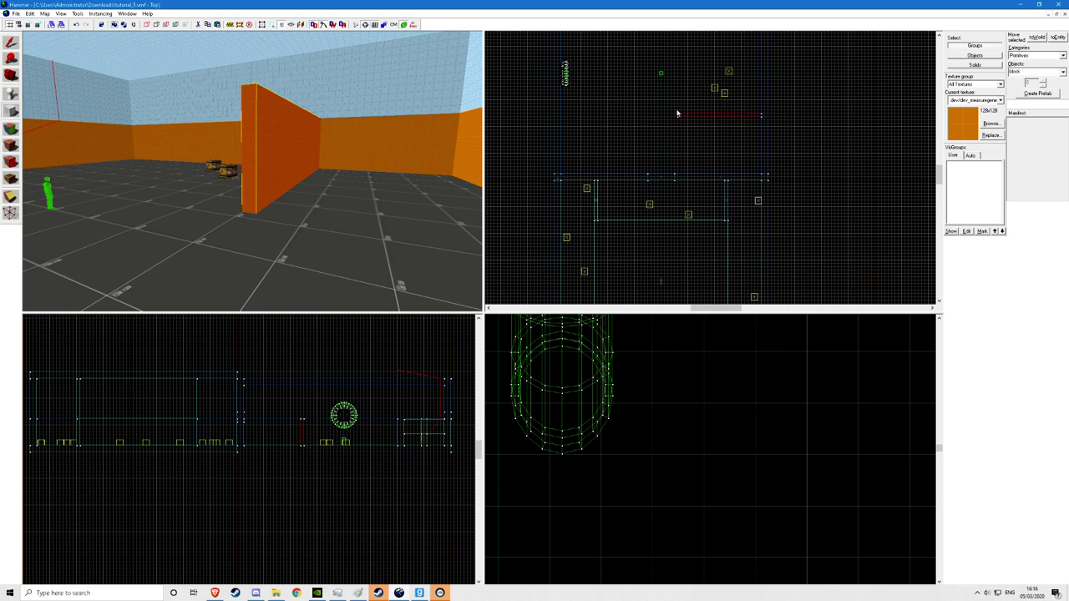
{"action": "left_click_drag", "start_coordinate": [685, 50], "coordinate": [682, 50]}
{"action": "key", "text": "Return"}
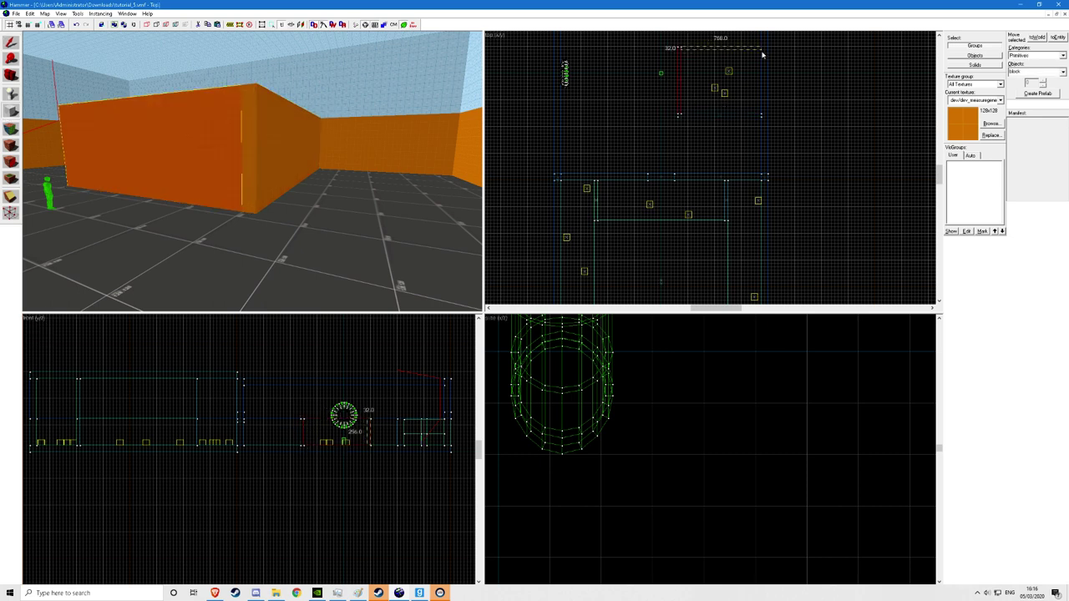
{"action": "key", "text": "Return"}
{"action": "key", "text": "a"}
Split the inner room's wall facing the player start with two vertical clips 64 units apart for a doorway.
{"action": "left_click", "coordinate": [249, 143]}
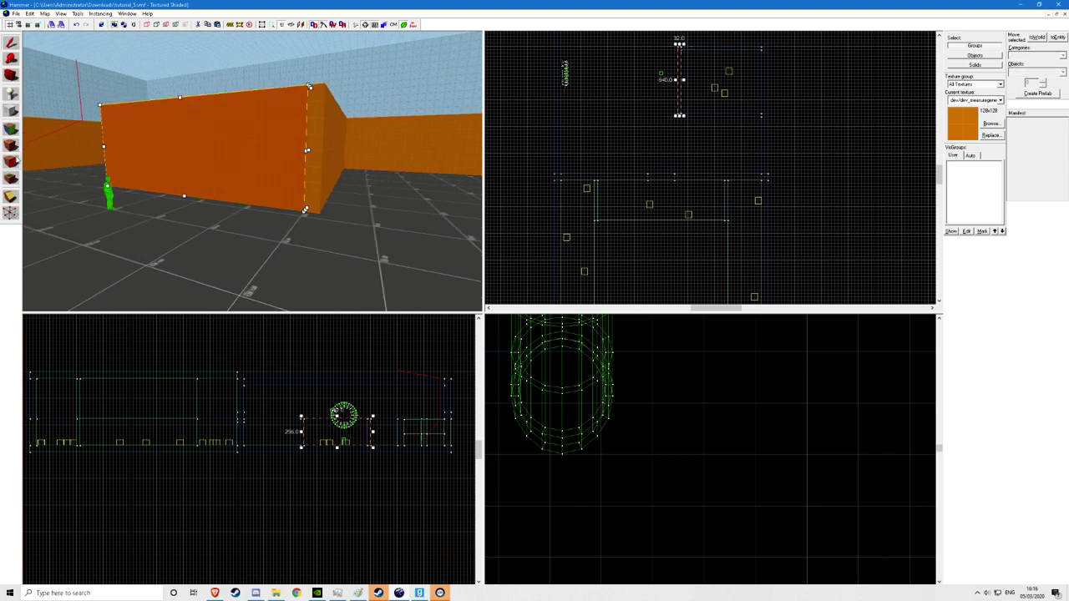
{"action": "left_click", "coordinate": [11, 197]}
{"action": "scroll", "coordinate": [657, 62], "scroll_direction": "up", "scroll_amount": 3}
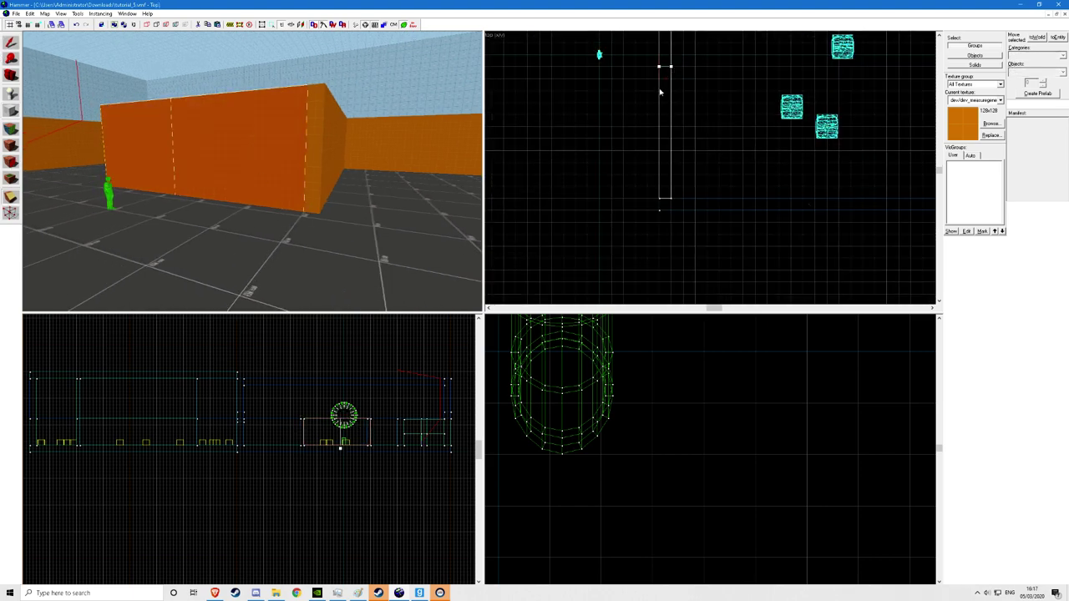
{"action": "key", "text": "Return"}
{"action": "left_click_drag", "start_coordinate": [660, 91], "coordinate": [670, 91]}
{"action": "key", "text": "Return"}
Clip the 64-unit-wide section horizontally at door height and delete its lower piece to open the doorway.
{"action": "scroll", "coordinate": [733, 433], "scroll_direction": "down", "scroll_amount": 7}
{"action": "scroll", "coordinate": [324, 417], "scroll_direction": "up", "scroll_amount": 5}
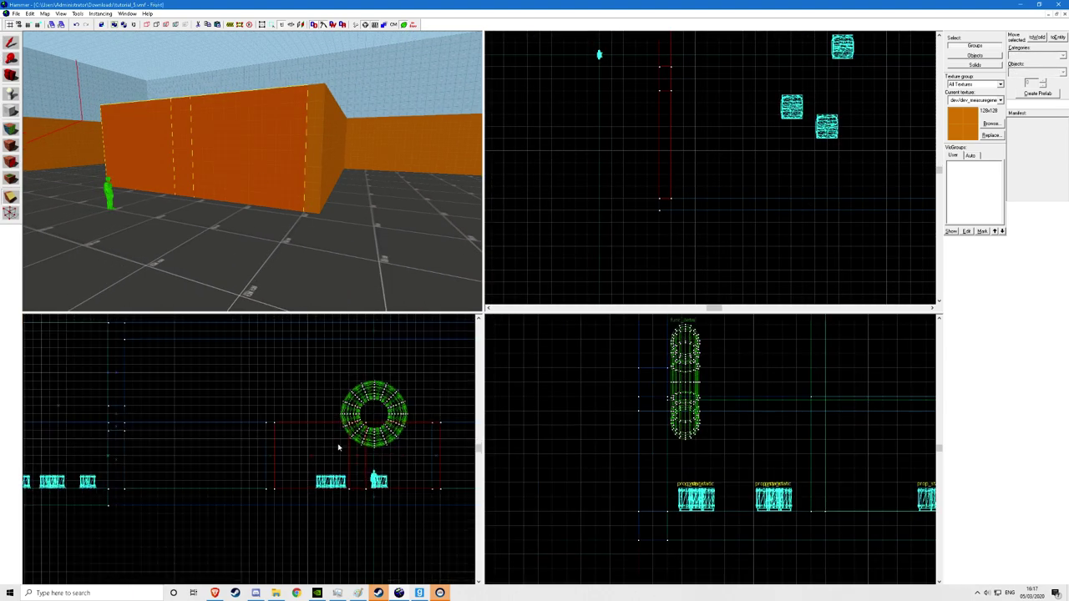
{"action": "left_click_drag", "start_coordinate": [340, 447], "coordinate": [350, 449]}
{"action": "key", "text": "Return"}
{"action": "left_click", "coordinate": [10, 42]}
{"action": "left_click", "coordinate": [206, 235]}
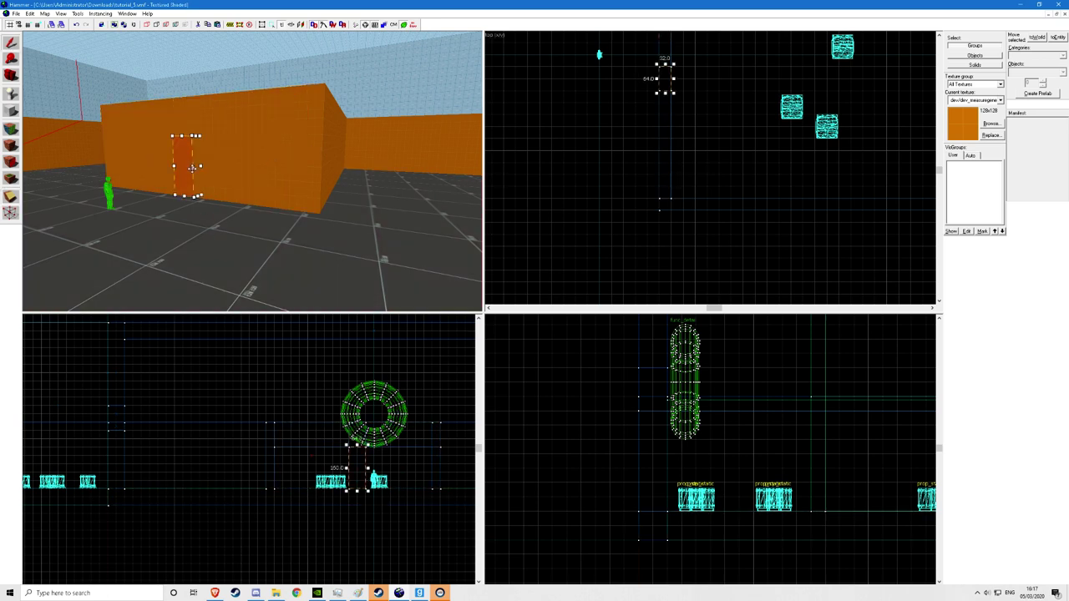
{"action": "key", "text": "Delete"}
Look through the new doorway from the player start side and select the lintel above it.
{"action": "key", "text": "z"}
{"action": "key", "text": "a"}
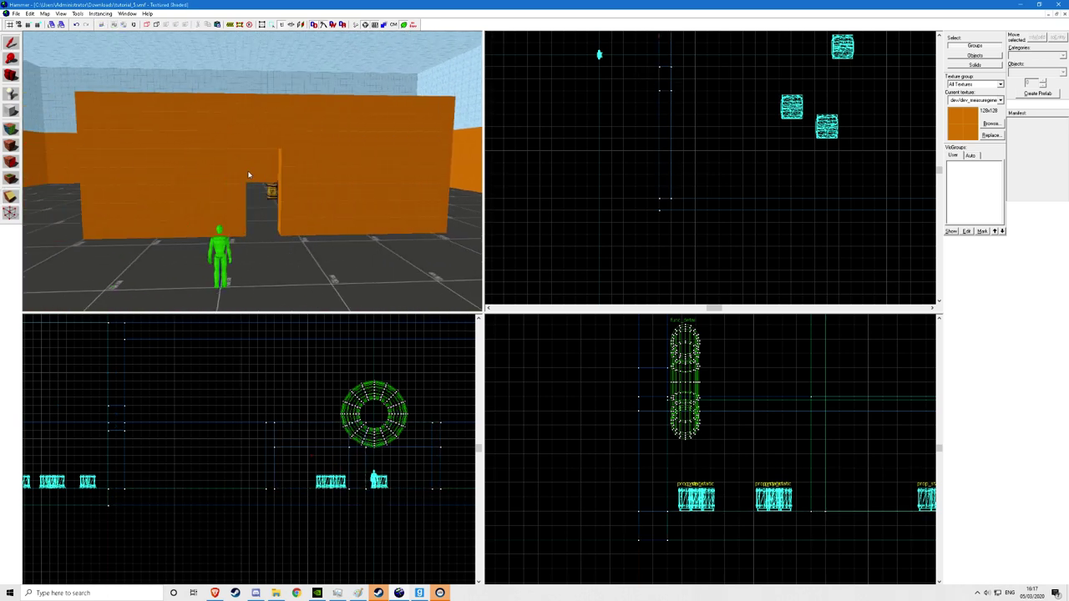
{"action": "key", "text": "w"}
{"action": "key", "text": "s"}
{"action": "key", "text": "z"}
{"action": "left_click", "coordinate": [314, 57]}
{"action": "key", "text": "s"}
{"action": "key", "text": "d"}
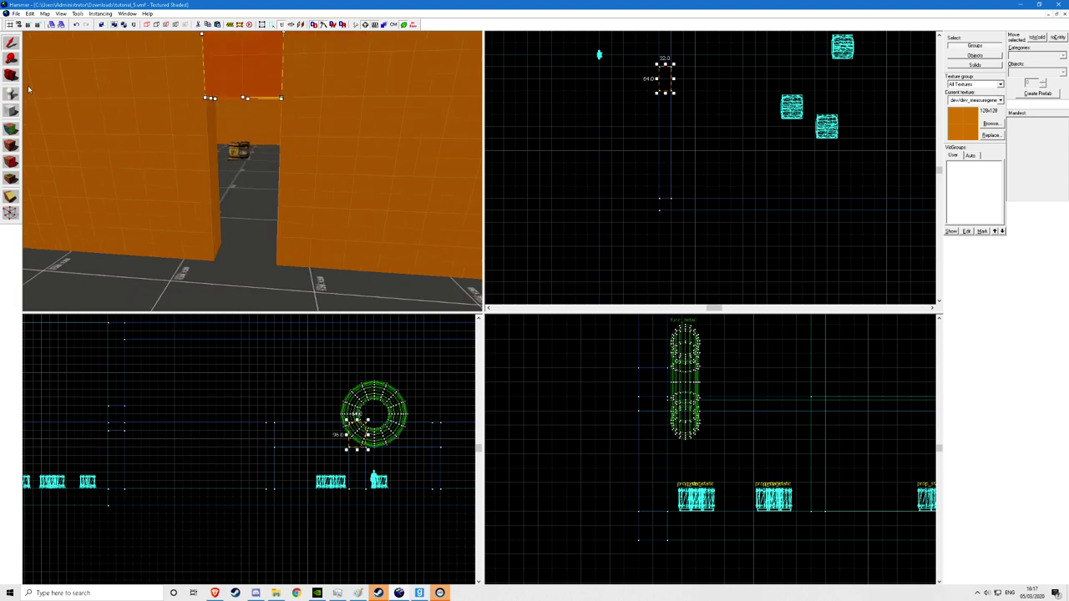
Copy the lintel above the doorway in place with Paste Special, starting at the center of the original.
{"action": "scroll", "coordinate": [181, 114], "scroll_direction": "down", "scroll_amount": 8}
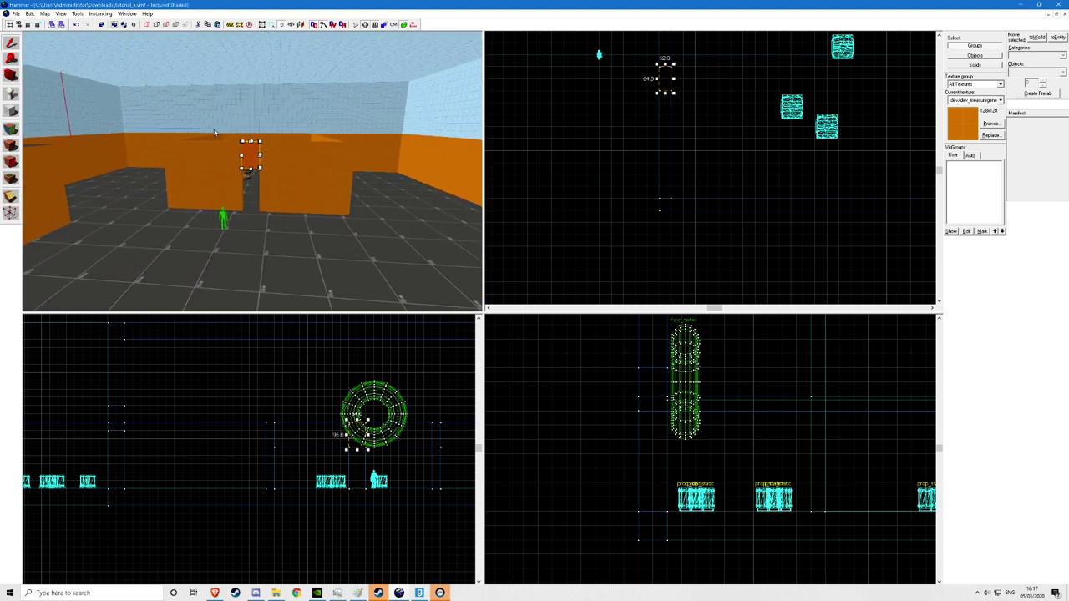
{"action": "left_click", "coordinate": [256, 198]}
{"action": "left_click", "coordinate": [213, 146]}
{"action": "key", "text": "z"}
{"action": "key", "text": "w"}
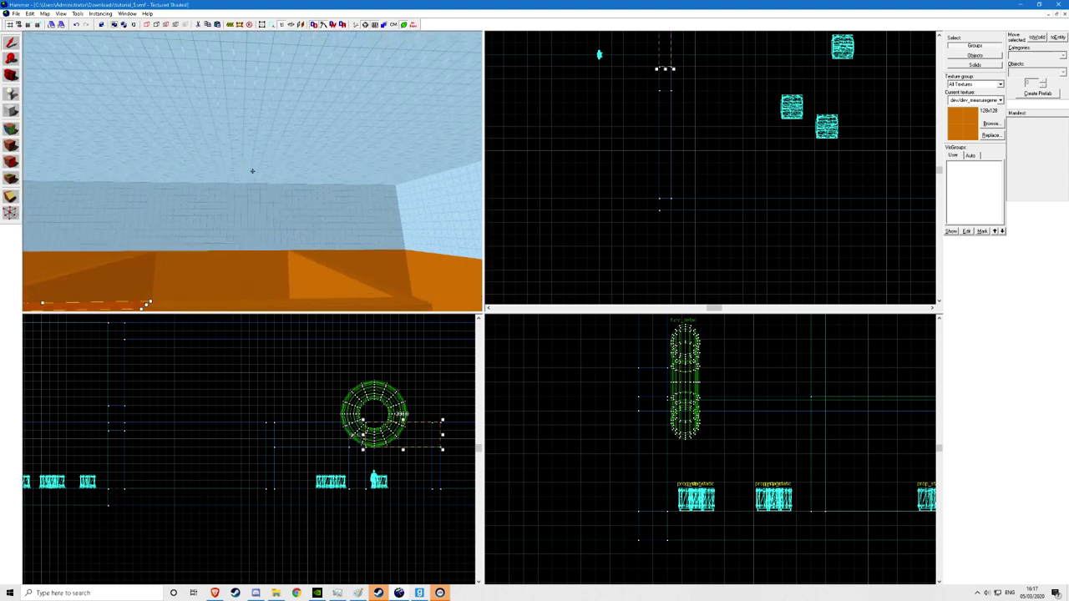
{"action": "key", "text": "z"}
{"action": "left_click", "coordinate": [244, 222]}
{"action": "left_click", "coordinate": [200, 208]}
{"action": "key", "text": "ctrl+shift+v"}
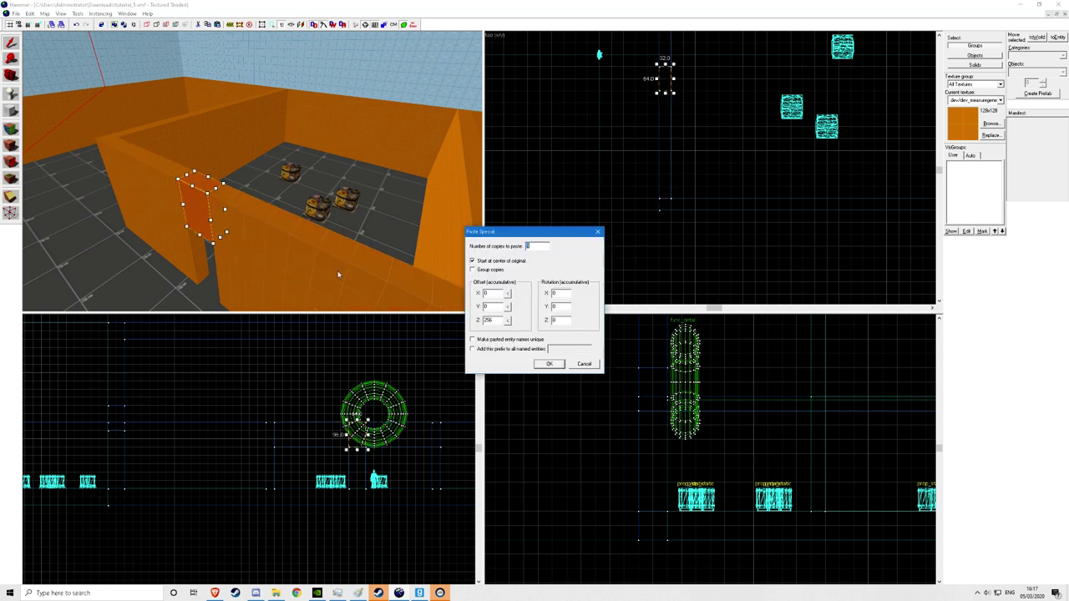
{"action": "left_click", "coordinate": [549, 364]}
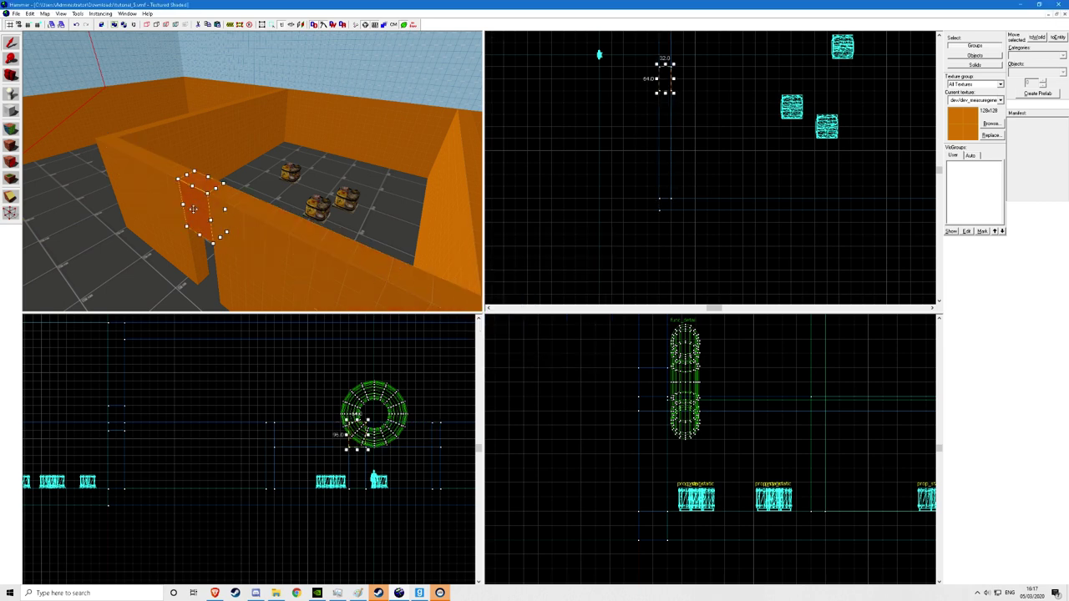
Shrink the copied lintel's height to form a thin slab at the top of the wall.
{"action": "key", "text": "z"}
{"action": "key", "text": "w"}
{"action": "key", "text": "z"}
{"action": "left_click_drag", "start_coordinate": [249, 281], "coordinate": [254, 177]}
{"action": "key", "text": "z"}
{"action": "key", "text": "w"}
{"action": "key", "text": "z"}
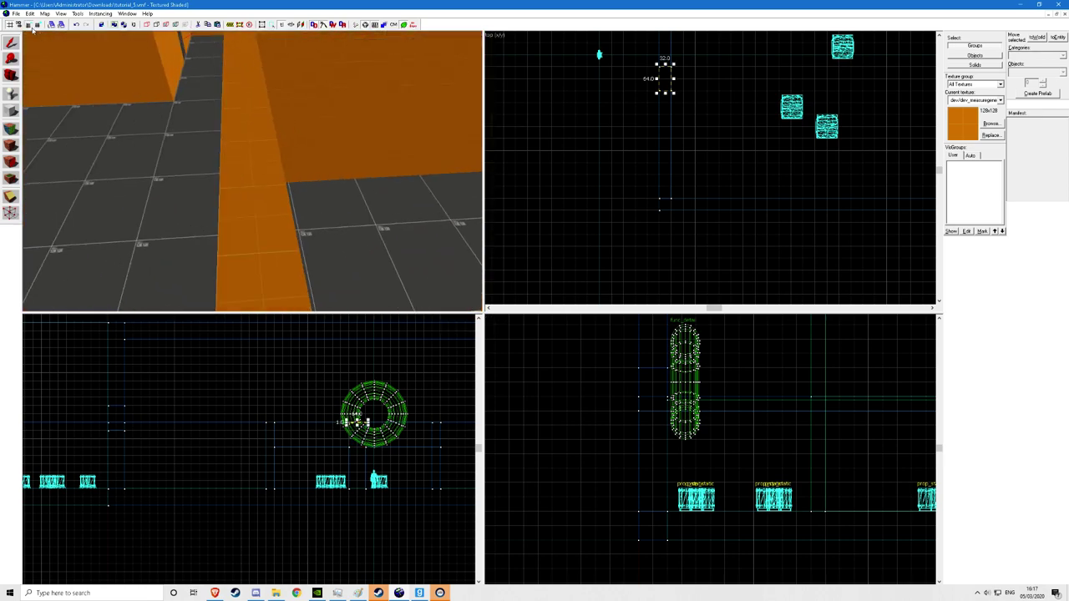
Reduce the grid size and refine the thin slab above the doorway.
{"action": "left_click", "coordinate": [28, 26]}
{"action": "key", "text": "z"}
{"action": "key", "text": "w"}
{"action": "key", "text": "z"}
{"action": "left_click", "coordinate": [29, 26]}
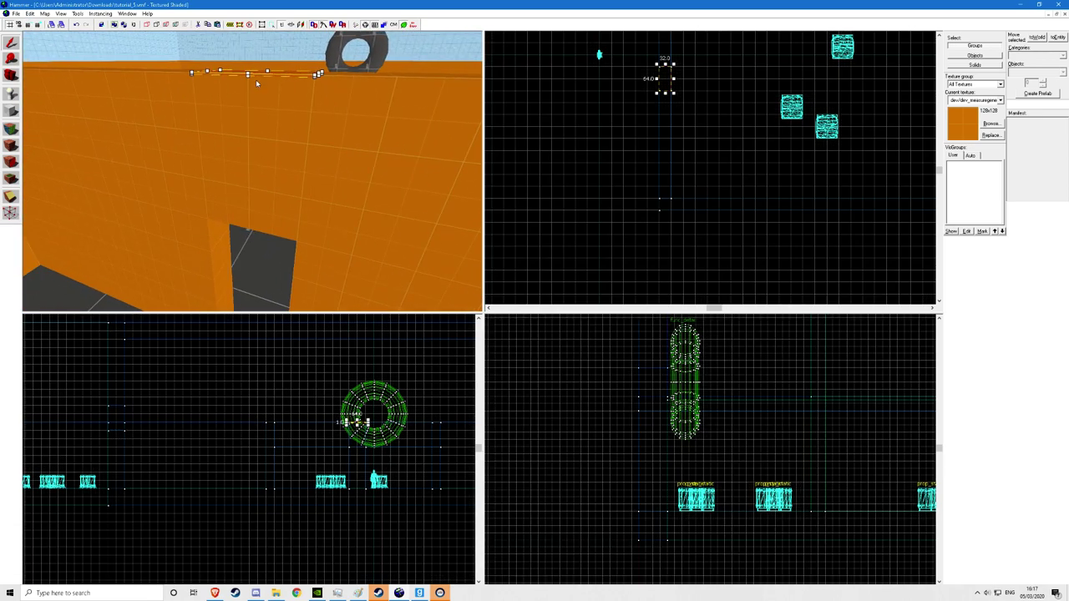
{"action": "key", "text": "z"}
{"action": "key", "text": "w"}
{"action": "mouse_move", "coordinate": [252, 91]}
{"action": "left_mouse_down"}
{"action": "mouse_move", "coordinate": [301, 115]}
{"action": "mouse_move", "coordinate": [273, 116]}
{"action": "mouse_move", "coordinate": [293, 118]}
{"action": "left_mouse_up"}
Stretch the thin slab across the tops of the walls to form the inner room's ceiling.
{"action": "key", "text": "z"}
{"action": "key", "text": "w"}
{"action": "key", "text": "z"}
{"action": "key", "text": "z"}
{"action": "mouse_move", "coordinate": [166, 42]}
{"action": "left_mouse_down"}
{"action": "mouse_move", "coordinate": [244, 61]}
{"action": "mouse_move", "coordinate": [275, 179]}
{"action": "mouse_move", "coordinate": [293, 177]}
{"action": "left_mouse_up"}
{"action": "key", "text": "z"}
{"action": "key", "text": "z"}
{"action": "key", "text": "z"}
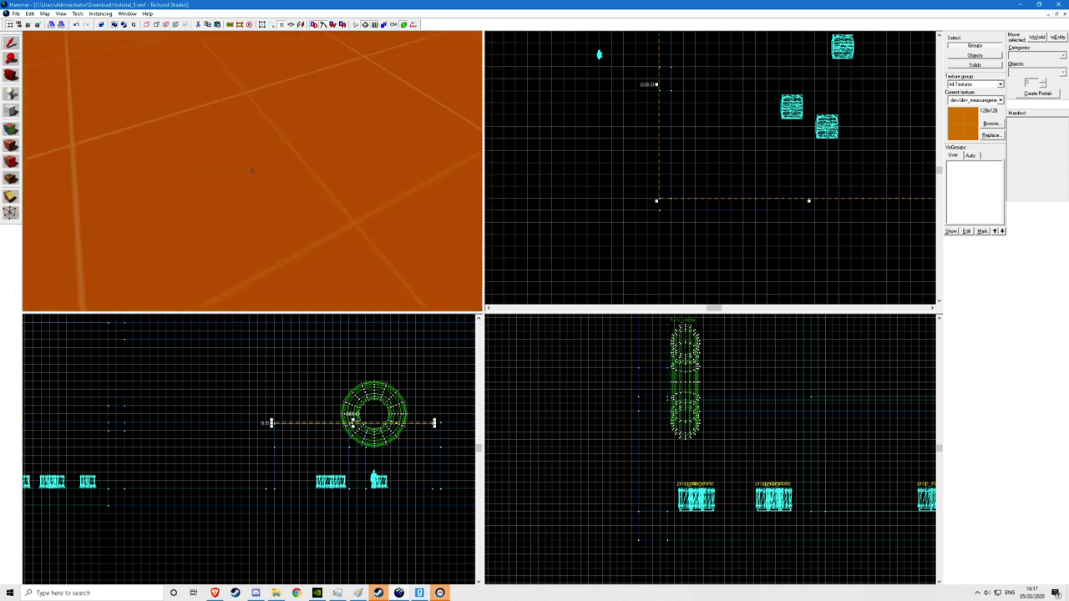
{"action": "key", "text": "z"}
{"action": "left_click_drag", "start_coordinate": [340, 275], "coordinate": [273, 254]}
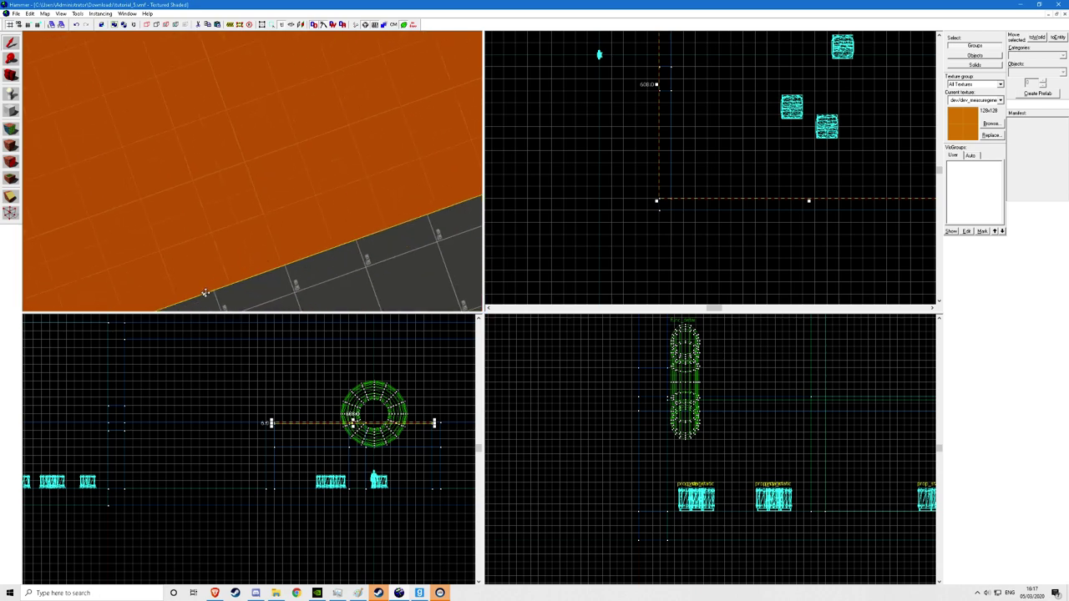
{"action": "mouse_move", "coordinate": [204, 294]}
{"action": "left_mouse_down"}
{"action": "mouse_move", "coordinate": [199, 228]}
{"action": "mouse_move", "coordinate": [197, 239]}
{"action": "left_mouse_up"}
Extend the lintel downward to 134 units tall to lower the doorway opening.
{"action": "key", "text": "z"}
{"action": "left_click", "coordinate": [253, 172]}
{"action": "left_click", "coordinate": [252, 171]}
{"action": "key", "text": "w"}
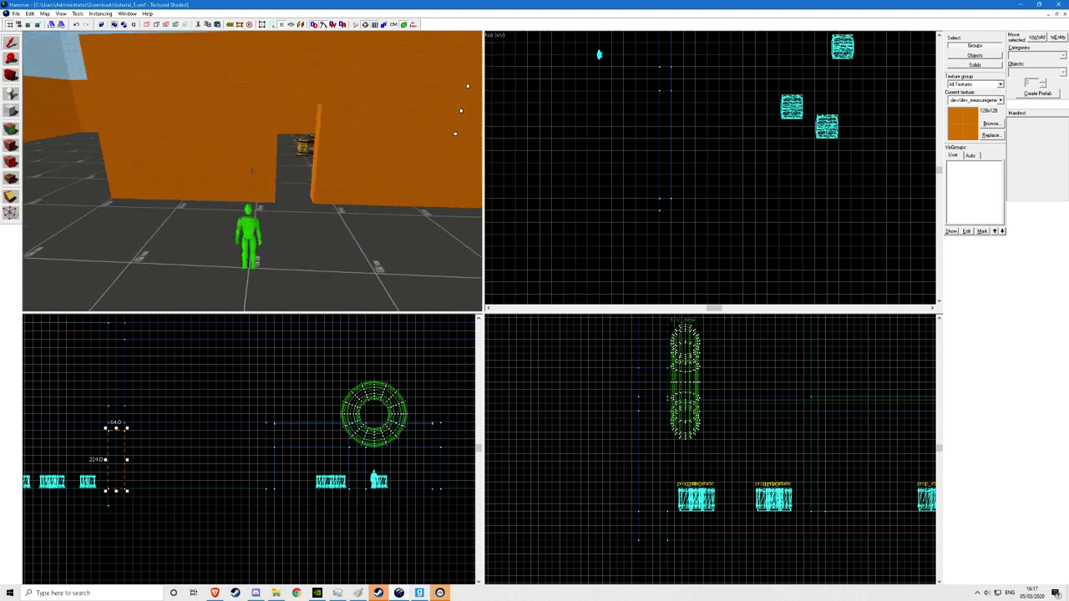
{"action": "key", "text": "z"}
{"action": "key", "text": "w"}
{"action": "left_click", "coordinate": [237, 76]}
{"action": "key", "text": "w"}
{"action": "key", "text": "a"}
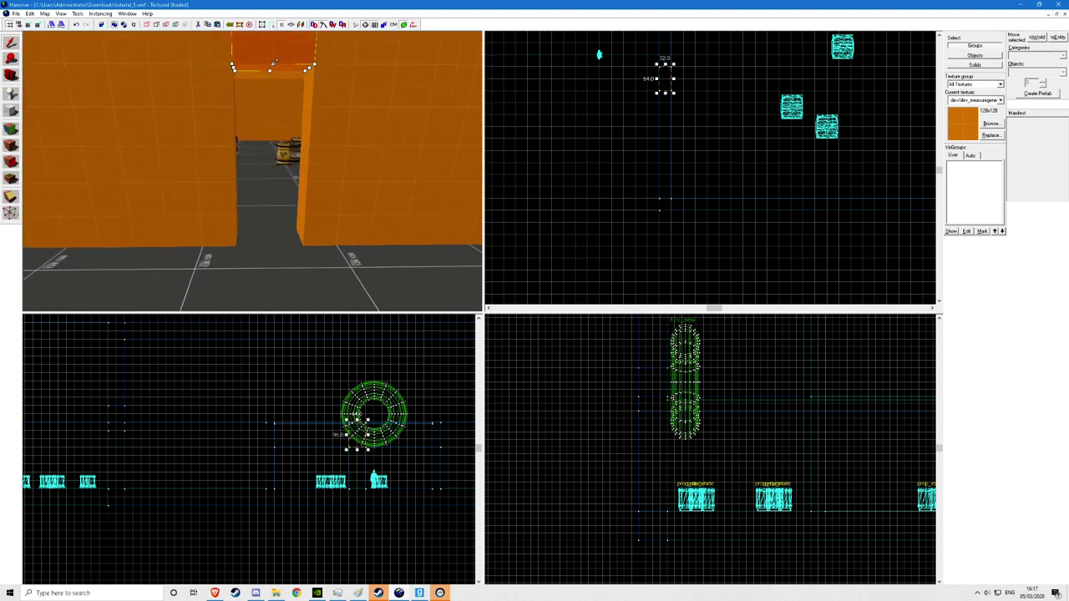
{"action": "left_click_drag", "start_coordinate": [273, 63], "coordinate": [272, 114]}
Draw a very thin block 64 units wide and 134 units high within the doorway wall's thickness.
{"action": "left_click", "coordinate": [11, 116]}
{"action": "scroll", "coordinate": [635, 78], "scroll_direction": "up", "scroll_amount": 2}
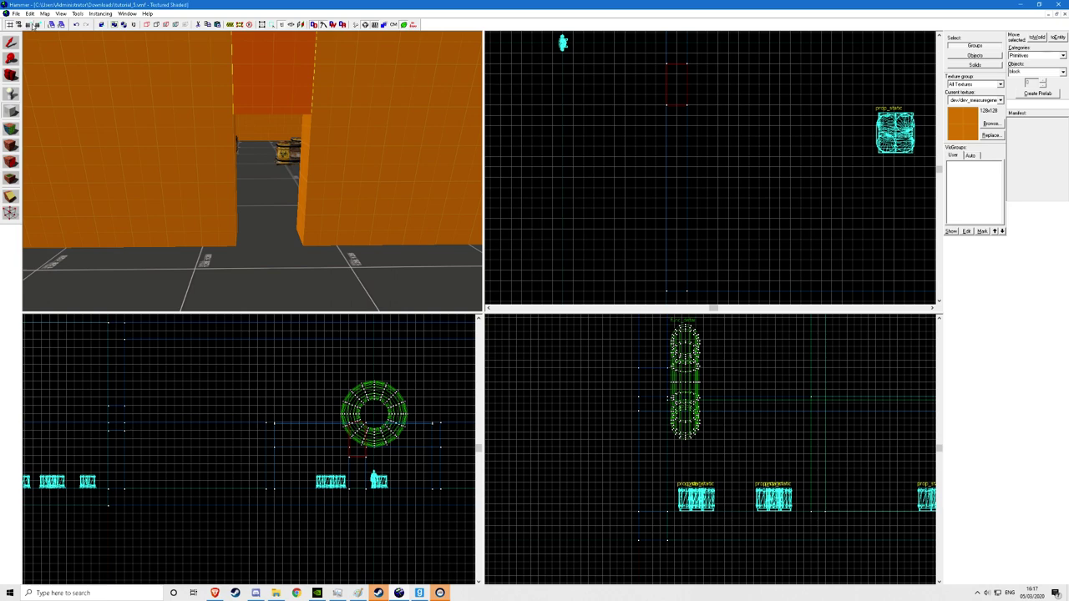
{"action": "scroll", "coordinate": [671, 74], "scroll_direction": "up", "scroll_amount": 4}
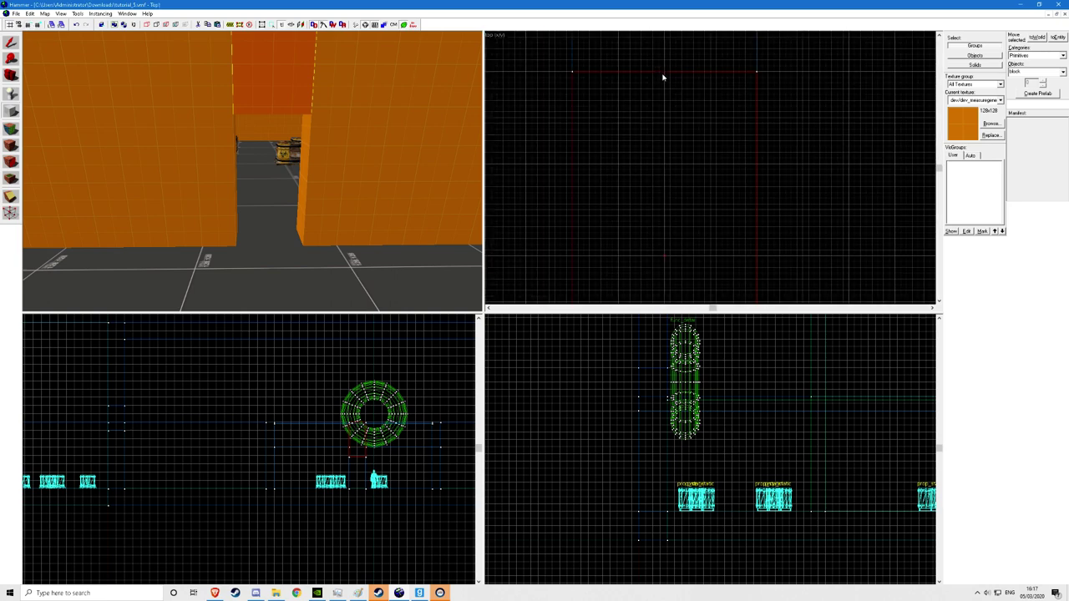
{"action": "left_click_drag", "start_coordinate": [660, 73], "coordinate": [665, 114]}
{"action": "scroll", "coordinate": [666, 114], "scroll_direction": "down", "scroll_amount": 4}
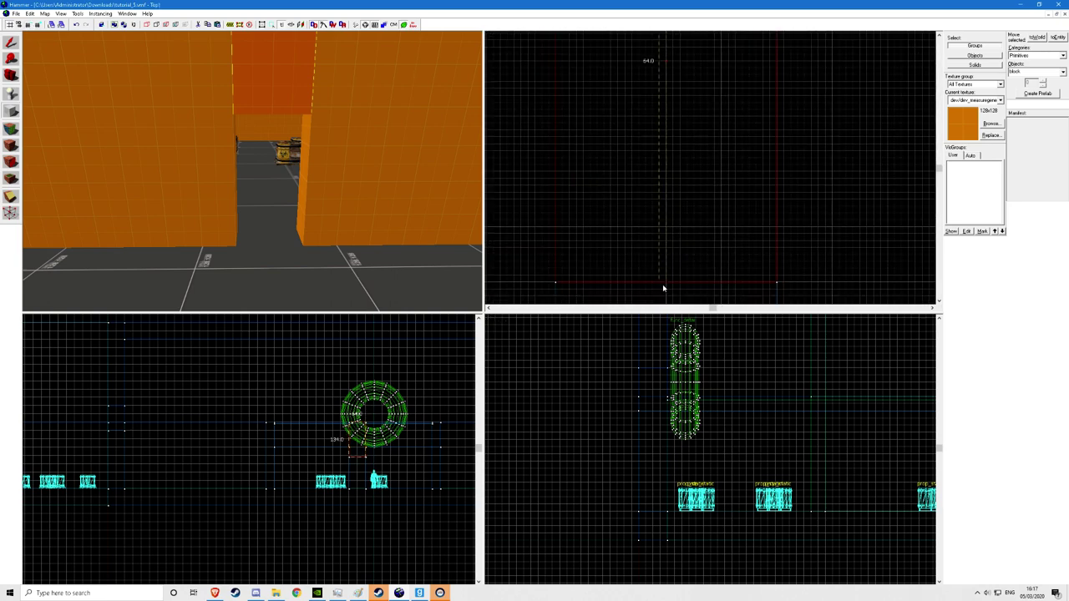
{"action": "left_click_drag", "start_coordinate": [663, 288], "coordinate": [665, 285]}
{"action": "key", "text": "Return"}
Move the thin block down into the doorway and reduce its height to 122 units to fit the opening.
{"action": "left_click", "coordinate": [11, 43]}
{"action": "left_click_drag", "start_coordinate": [284, 178], "coordinate": [279, 137]}
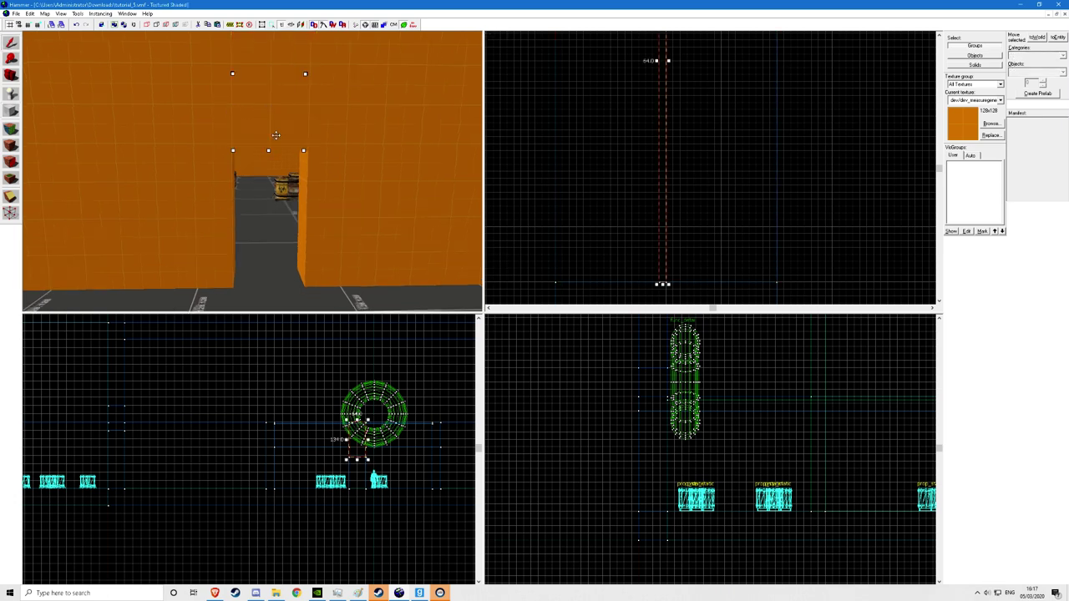
{"action": "scroll", "coordinate": [349, 514], "scroll_direction": "up", "scroll_amount": 4}
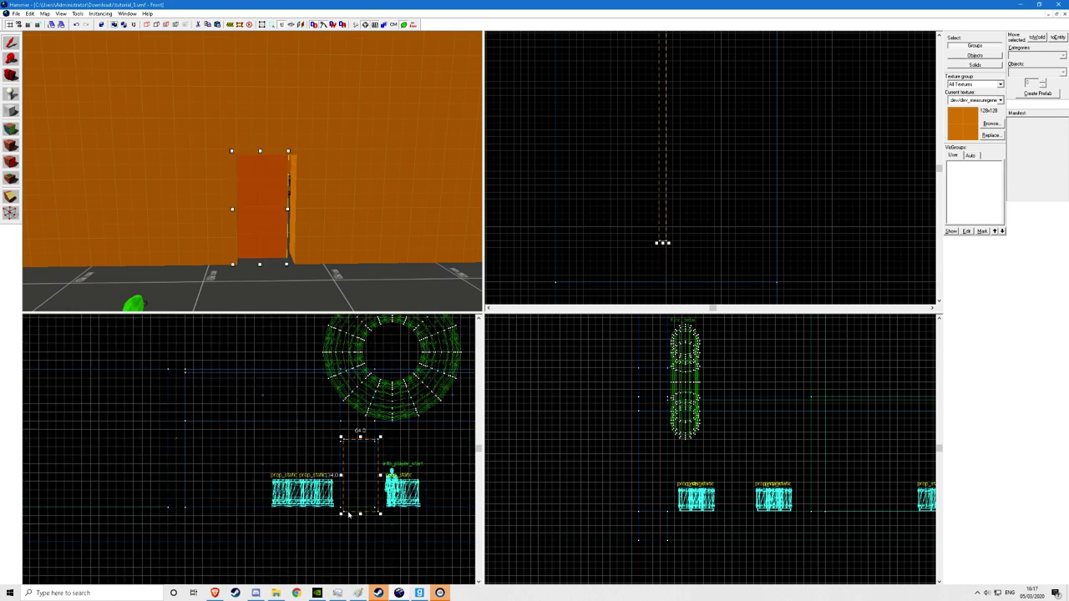
{"action": "scroll", "coordinate": [350, 509], "scroll_direction": "up", "scroll_amount": 8}
{"action": "left_click_drag", "start_coordinate": [351, 487], "coordinate": [326, 458]}
{"action": "scroll", "coordinate": [319, 473], "scroll_direction": "down", "scroll_amount": 4}
{"action": "scroll", "coordinate": [318, 496], "scroll_direction": "up", "scroll_amount": 3}
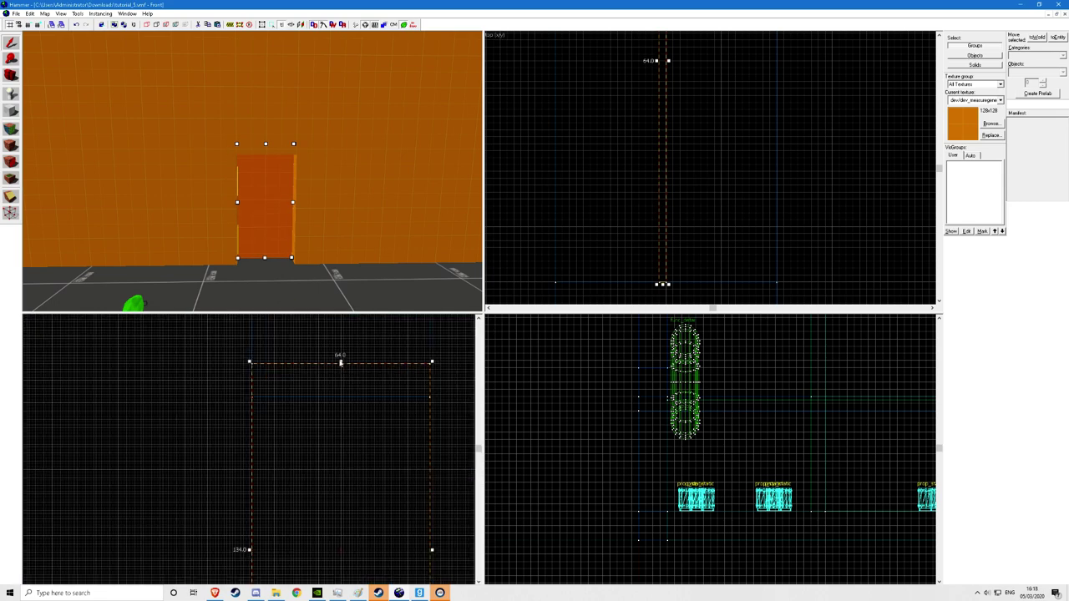
{"action": "left_click_drag", "start_coordinate": [340, 363], "coordinate": [338, 394]}
Filter the texture browser by areaportal to find the tools/toolsareaportal texture.
{"action": "left_click", "coordinate": [991, 123]}
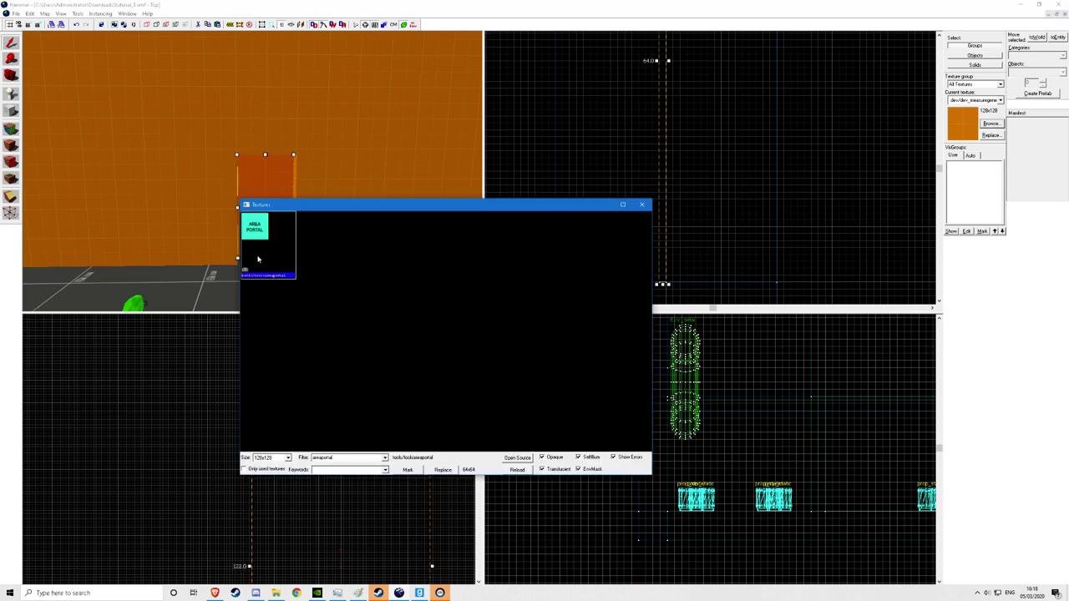
Apply the tools/toolsareaportal texture to the brush filling the doorway.
{"action": "double_click", "coordinate": [257, 255]}
{"action": "left_click", "coordinate": [267, 291]}
{"action": "key", "text": "z"}
{"action": "key", "text": "w"}
{"action": "key", "text": "s"}
{"action": "left_click", "coordinate": [252, 171]}
{"action": "key", "text": "a"}
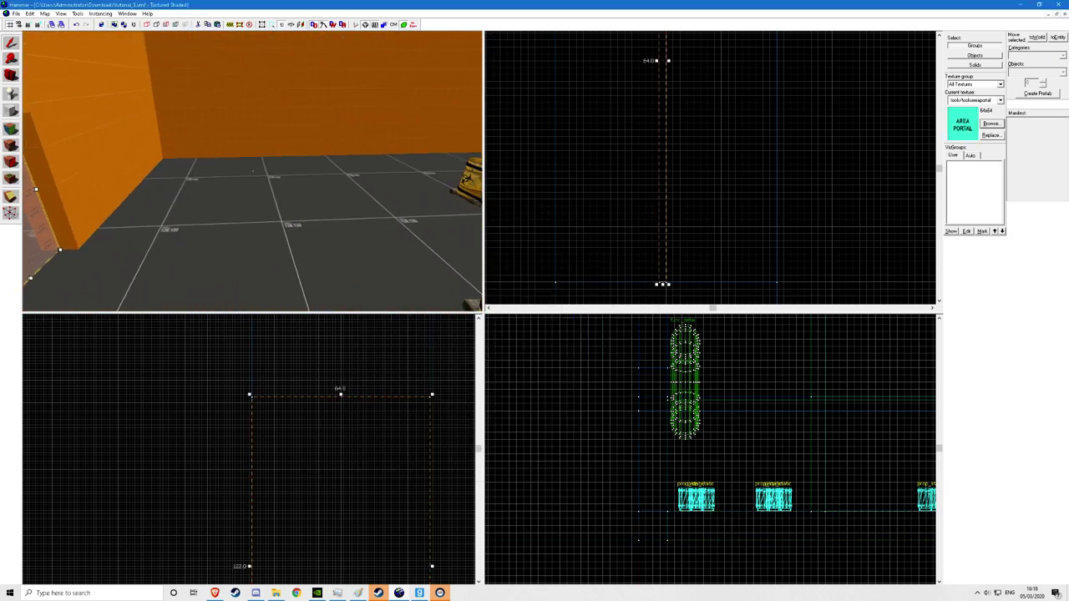
Select the barrel pallet prop and paste several copies of it across the floor and into the room's corner.
{"action": "left_click", "coordinate": [252, 171]}
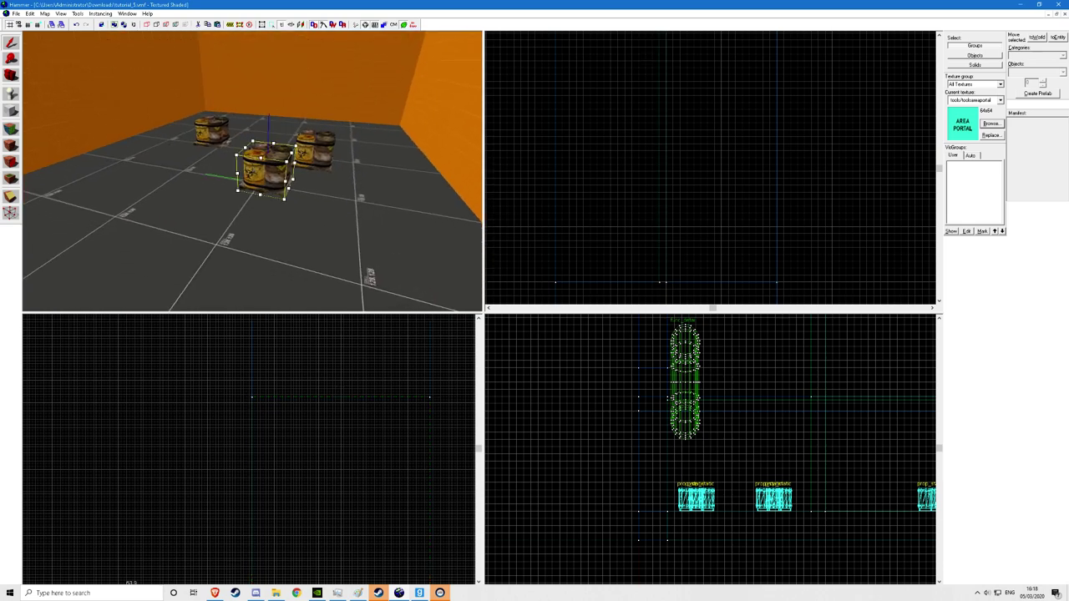
{"action": "key", "text": "z"}
{"action": "mouse_move", "coordinate": [309, 133]}
{"action": "left_mouse_down"}
{"action": "mouse_move", "coordinate": [282, 179]}
{"action": "mouse_move", "coordinate": [286, 196]}
{"action": "left_mouse_up"}
{"action": "key", "text": "z"}
{"action": "key", "text": "z"}
{"action": "key", "text": "ctrl+v"}
{"action": "key", "text": "ctrl+v"}
{"action": "key", "text": "z"}
{"action": "key", "text": "z"}
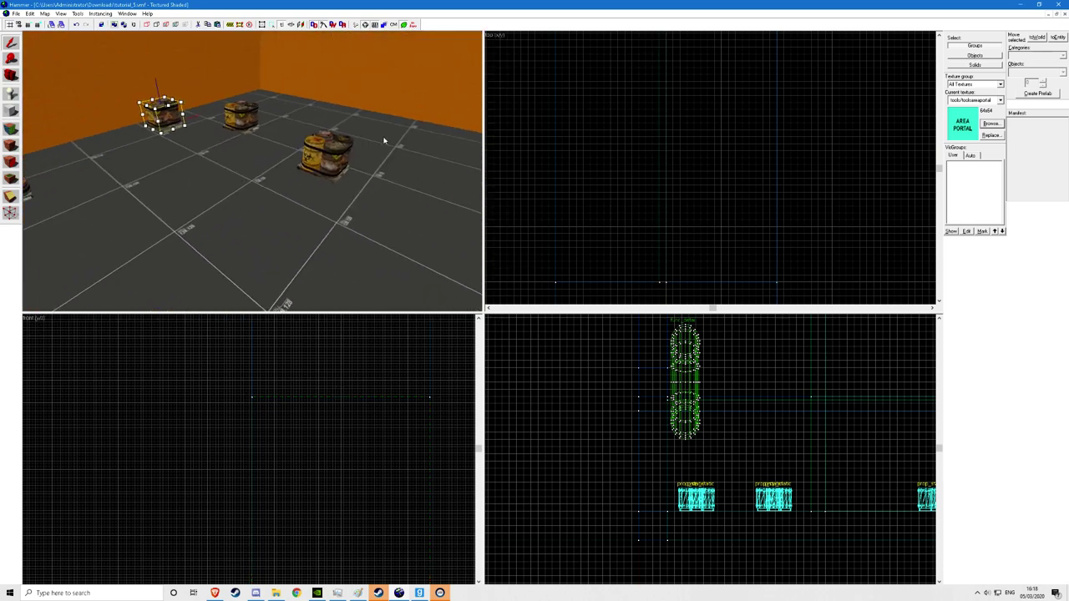
{"action": "key", "text": "ctrl+v"}
{"action": "key", "text": "ctrl+v"}
{"action": "key", "text": "z"}
{"action": "key", "text": "z"}
{"action": "key", "text": "z"}
{"action": "key", "text": "z"}
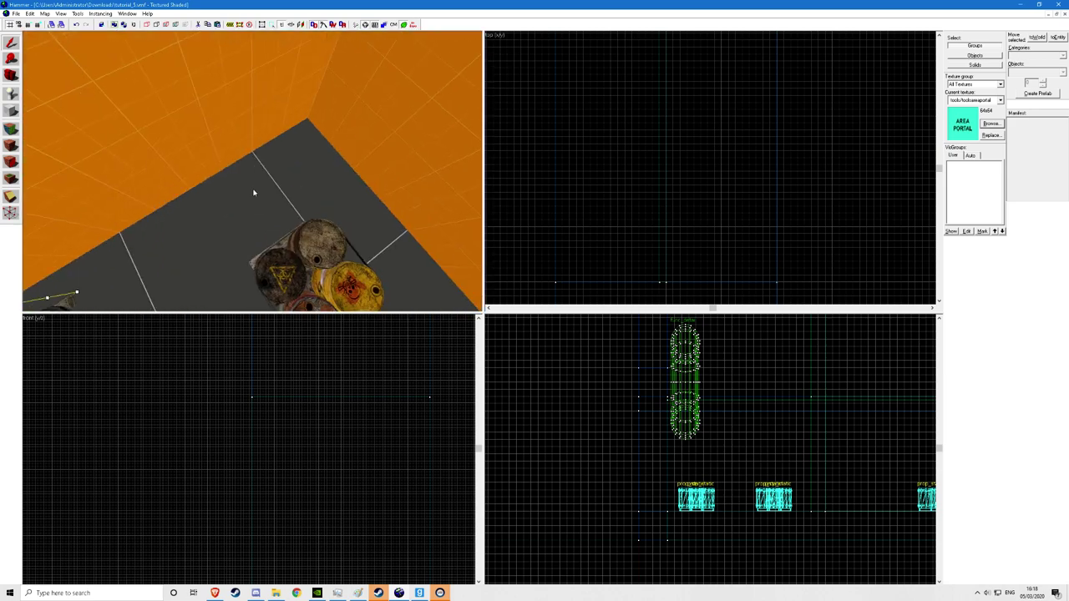
{"action": "key", "text": "ctrl+v"}
{"action": "key", "text": "z"}
{"action": "key", "text": "z"}
Tie the doorway brush to an entity of class func_areaportal and view its Initial State property.
{"action": "left_click", "coordinate": [250, 177]}
{"action": "key", "text": "ctrl+t"}
{"action": "left_click_drag", "start_coordinate": [471, 266], "coordinate": [444, 272]}
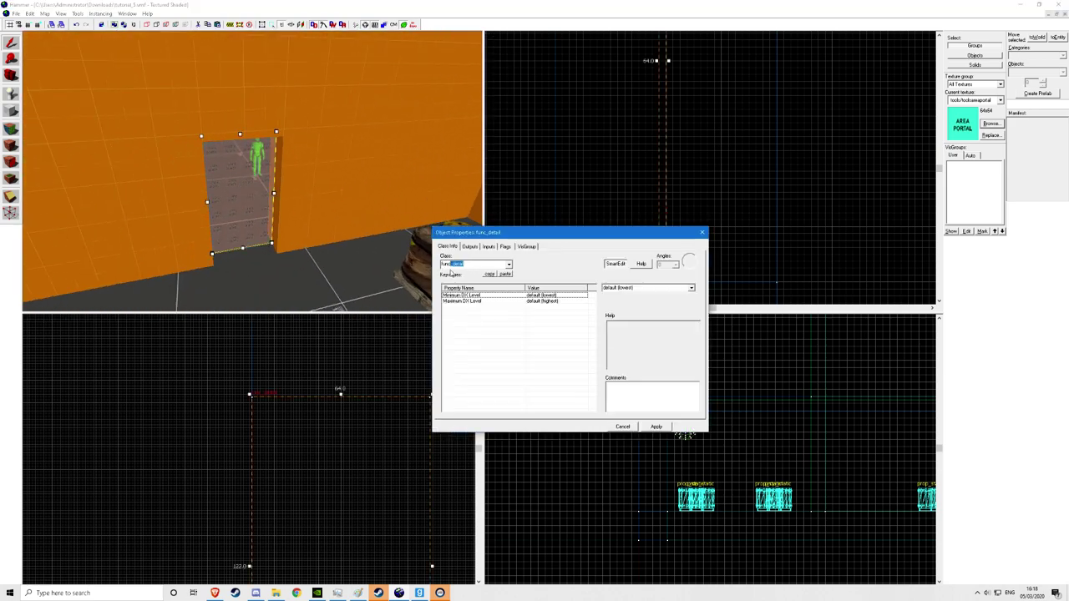
{"action": "type", "text": "func_area"}
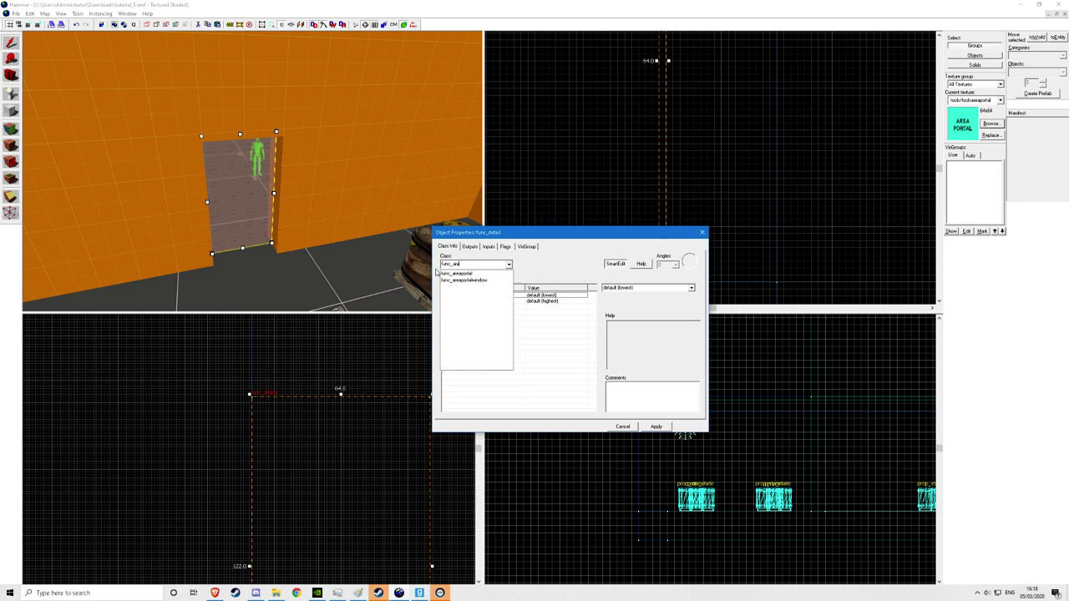
{"action": "type", "text": "portal"}
{"action": "left_click", "coordinate": [464, 274]}
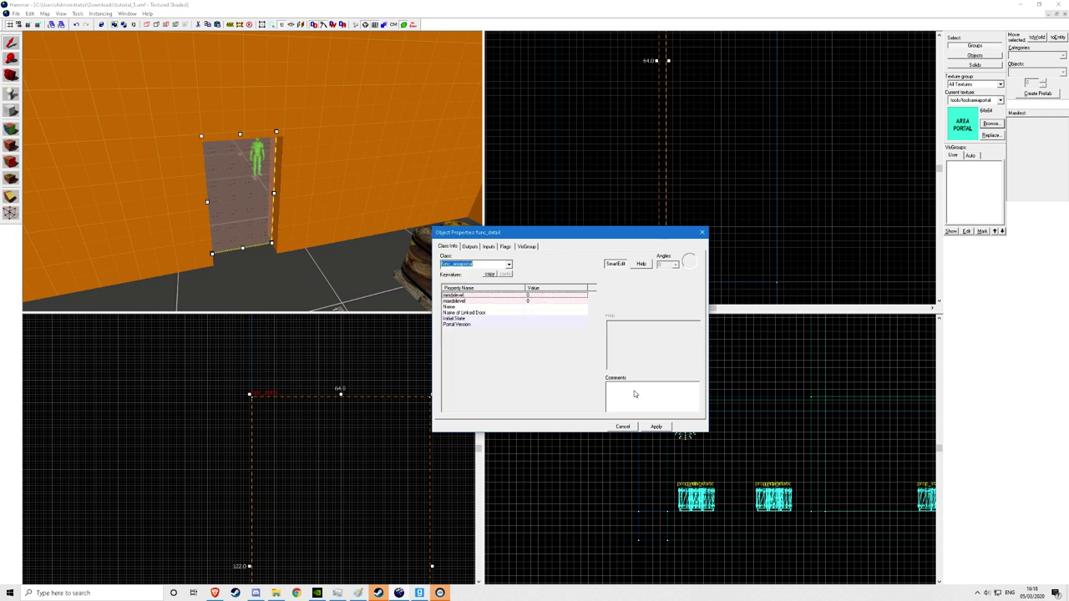
{"action": "left_click", "coordinate": [665, 425]}
{"action": "left_click", "coordinate": [702, 233]}
{"action": "left_click", "coordinate": [558, 307]}
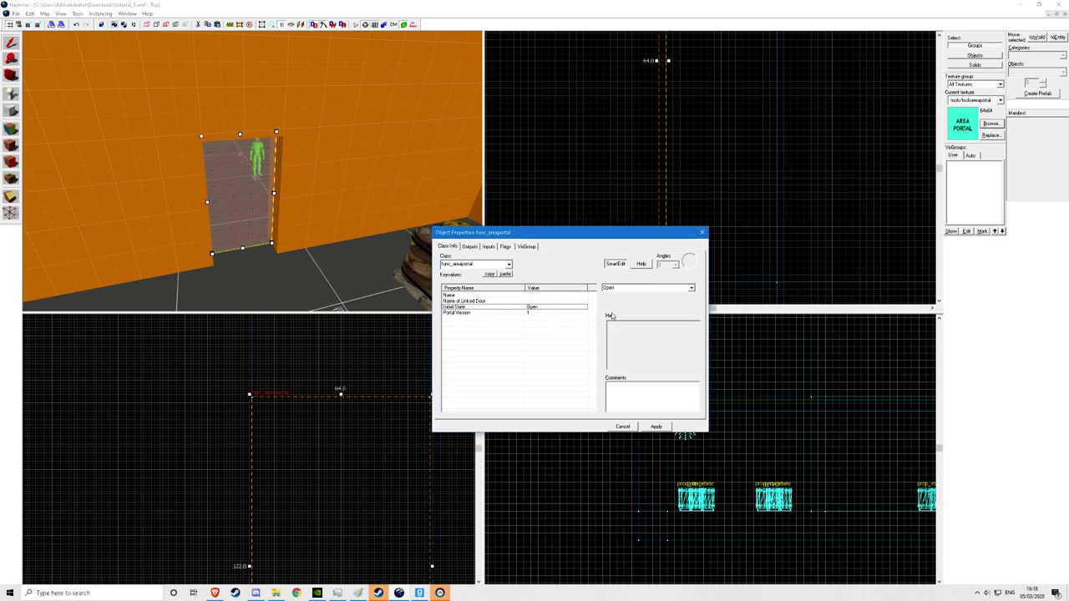
{"action": "left_click", "coordinate": [703, 234]}
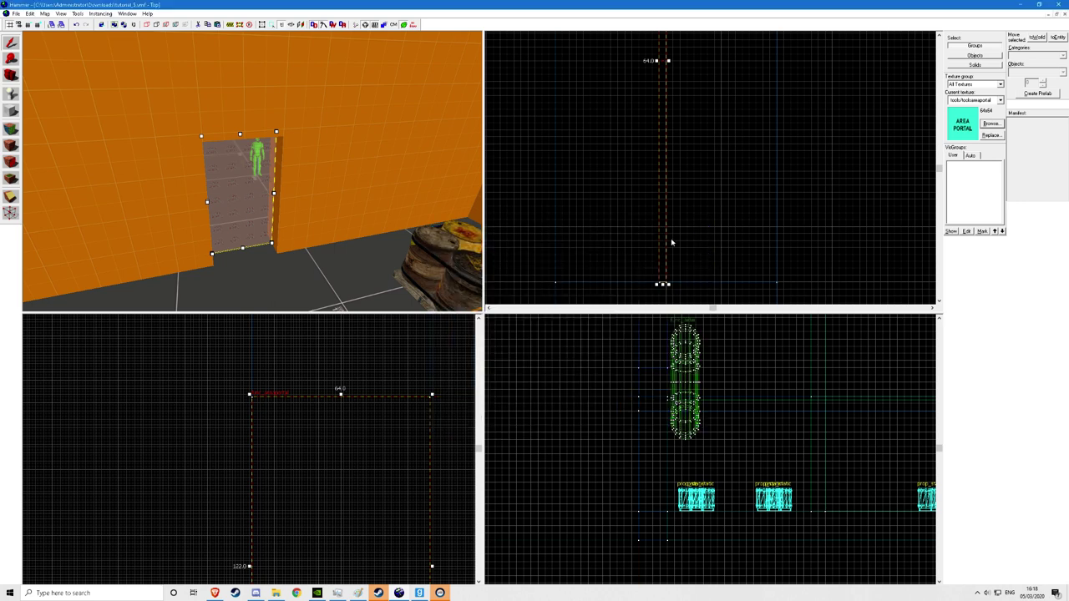
Compile the map with the area portal in the doorway.
{"action": "key", "text": "z"}
{"action": "key", "text": "a"}
{"action": "key", "text": "z"}
{"action": "key", "text": "Down"}
{"action": "left_click", "coordinate": [15, 13]}
{"action": "left_click", "coordinate": [34, 103]}
{"action": "left_click", "coordinate": [586, 361]}
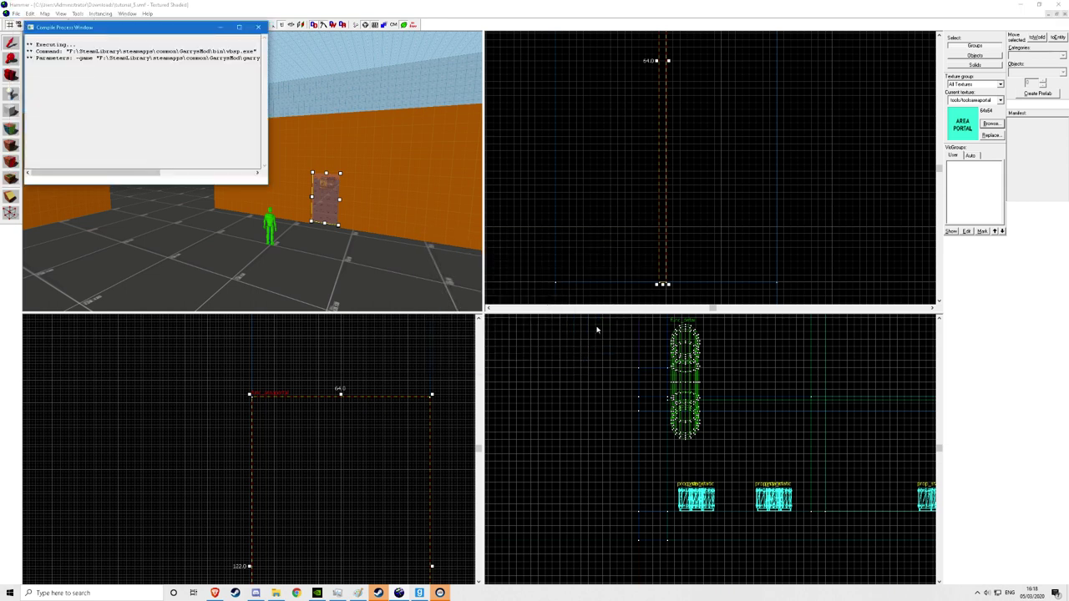
Switch to Garry's Mod, reload the map with the console command reload, and resume play.
{"action": "left_click", "coordinate": [419, 595]}
{"action": "key", "text": "grave"}
{"action": "type", "text": "relooad"}
{"action": "key", "text": "Return"}
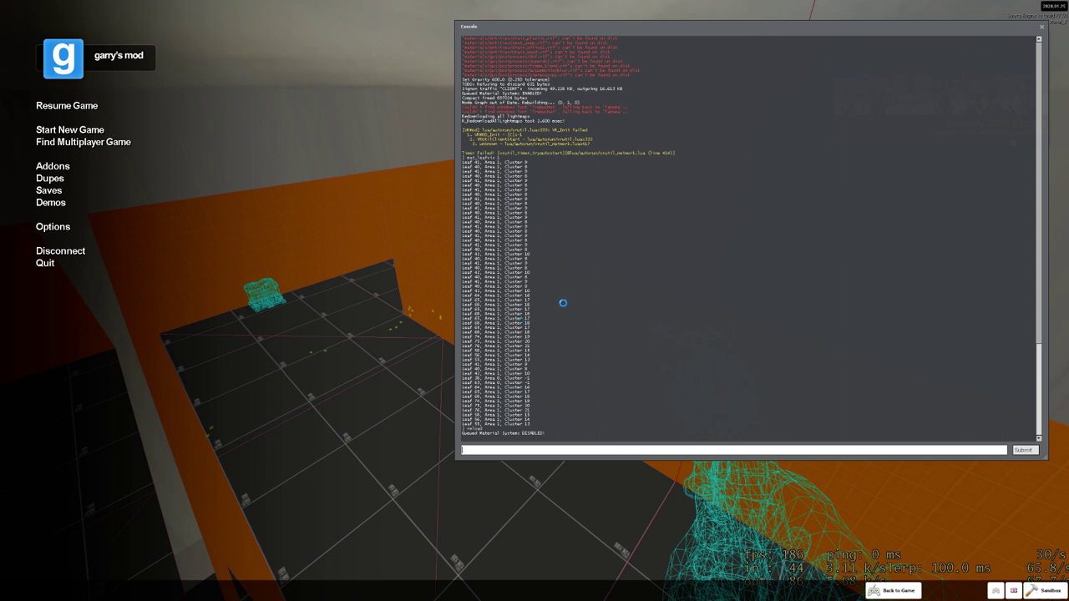
{"action": "key", "text": "Escape"}
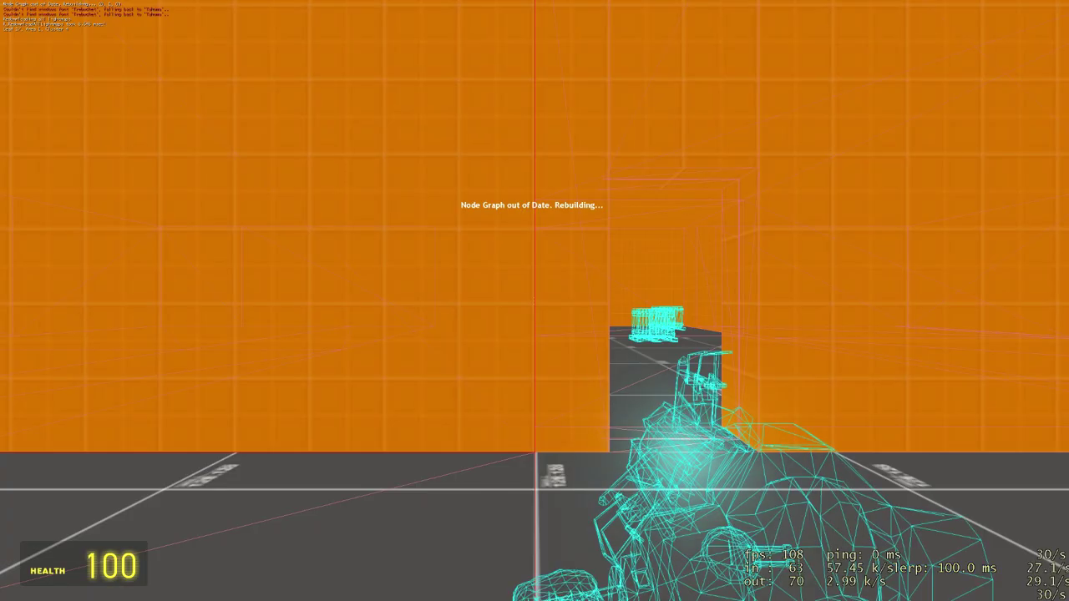
Move around the area portal doorway and examine which wireframe barrel props render through it from different angles.
{"action": "key", "text": "a"}
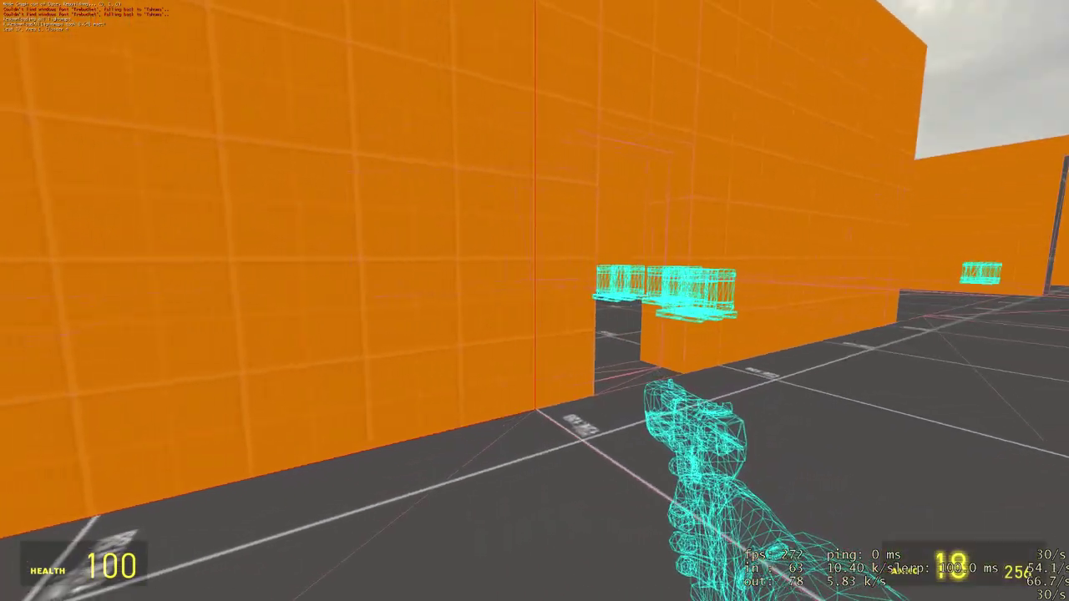
{"action": "key", "text": "d"}
{"action": "key", "text": "d"}
{"action": "key", "text": "a"}
{"action": "key", "text": "a"}
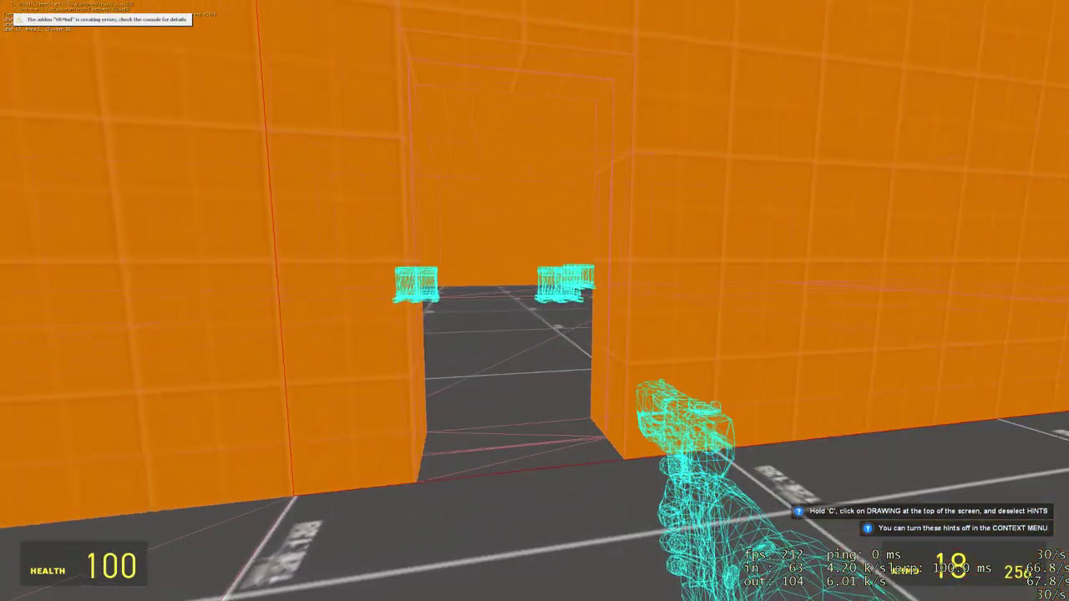
{"action": "key", "text": "d"}
{"action": "key", "text": "a"}
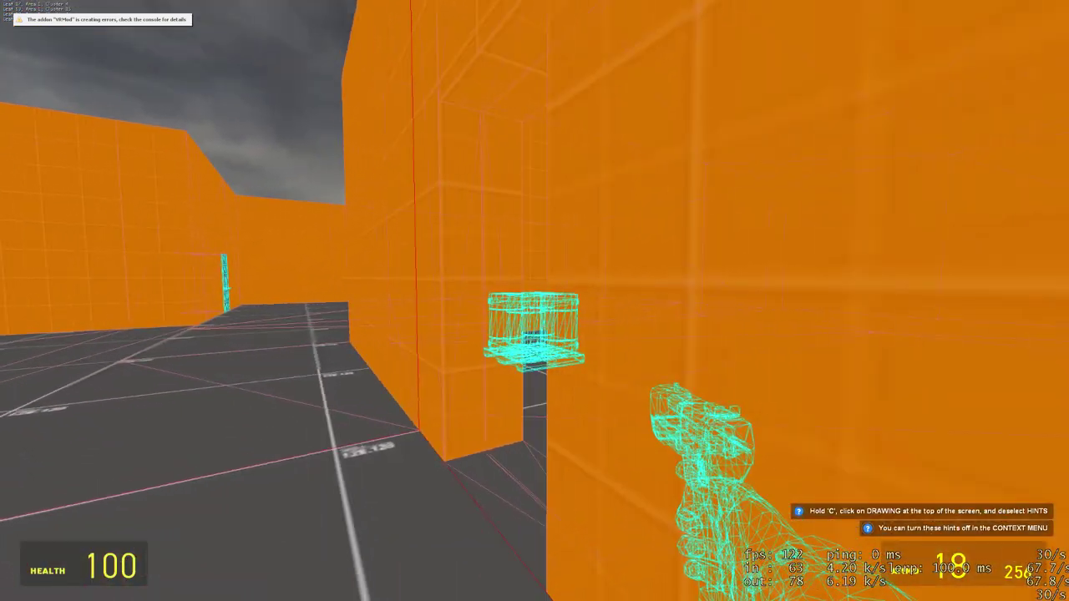
{"action": "key", "text": "a"}
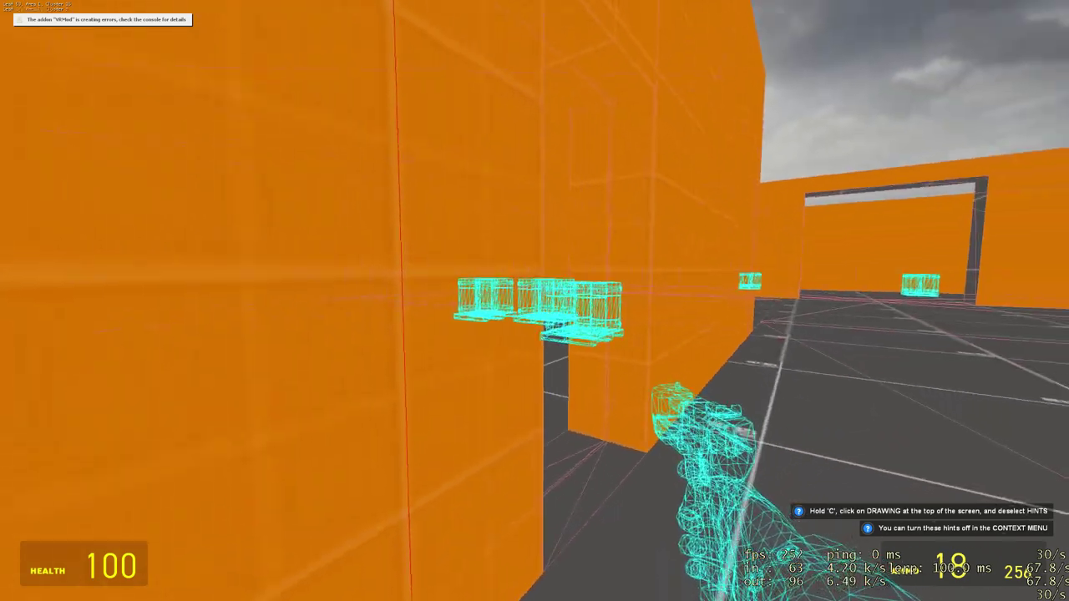
{"action": "key", "text": "w"}
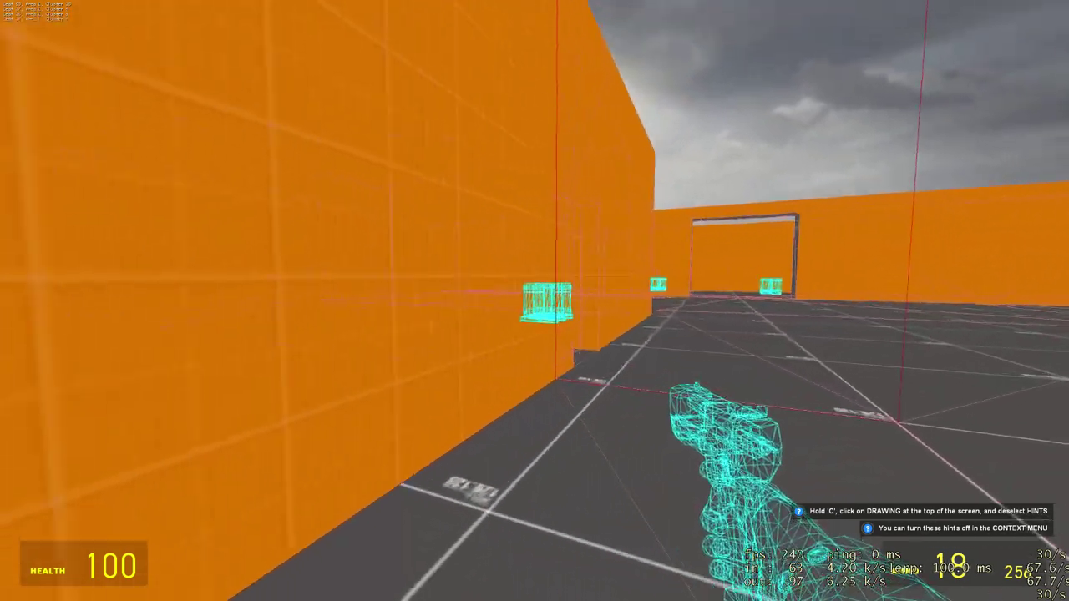
{"action": "key", "text": "d"}
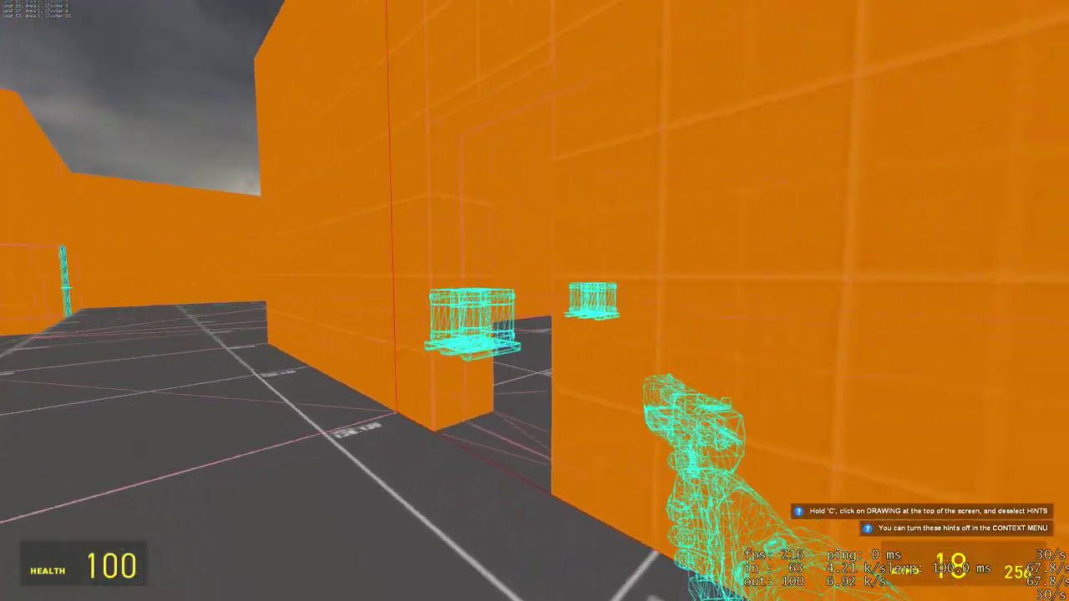
{"action": "key", "text": "a"}
{"action": "key", "text": "d"}
{"action": "key", "text": "a"}
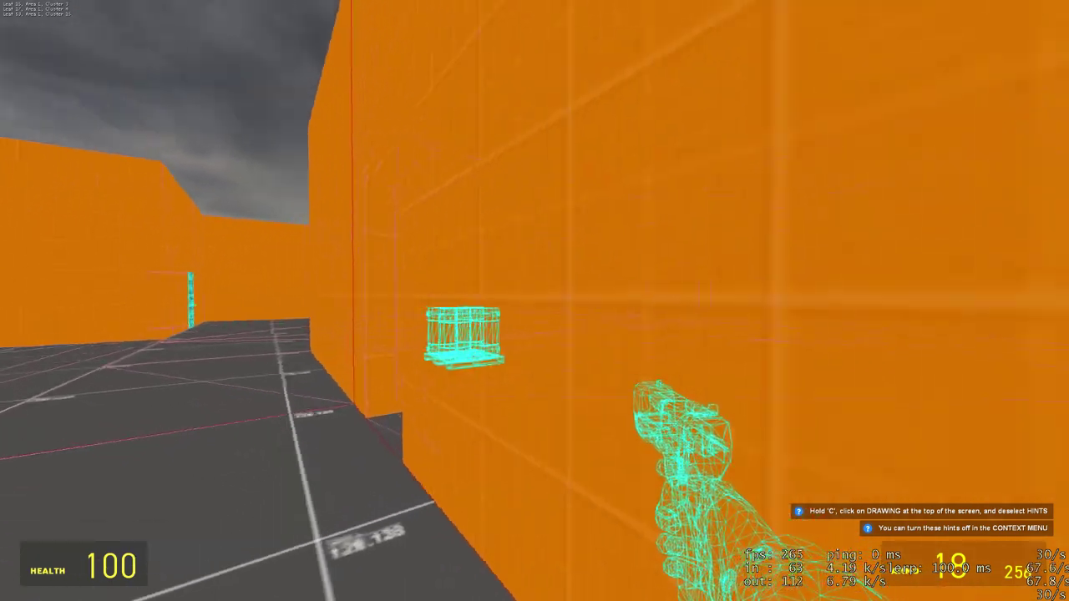
{"action": "key", "text": "a"}
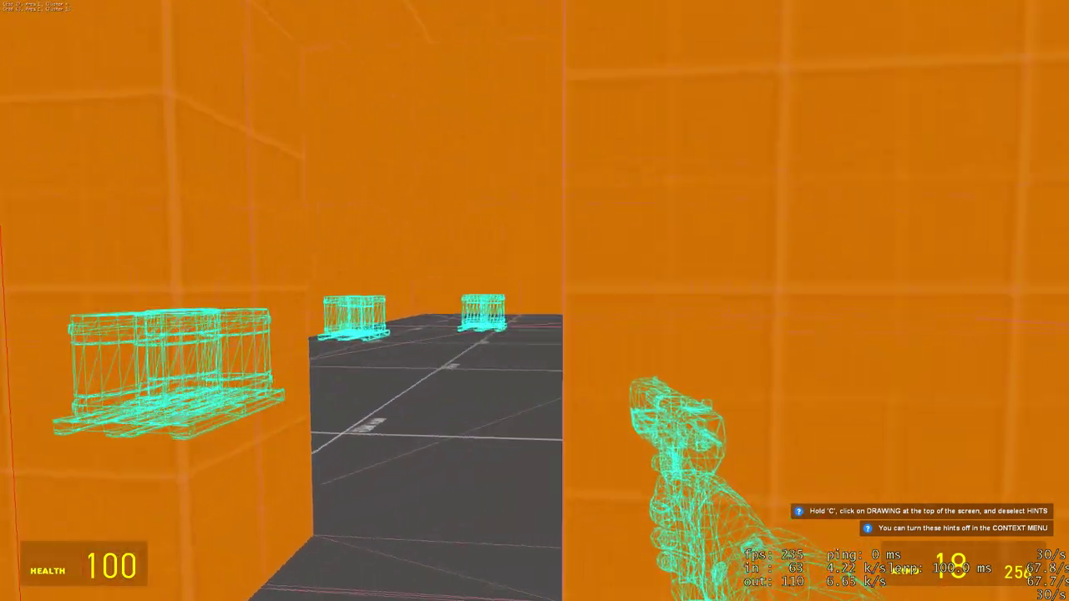
{"action": "key", "text": "d"}
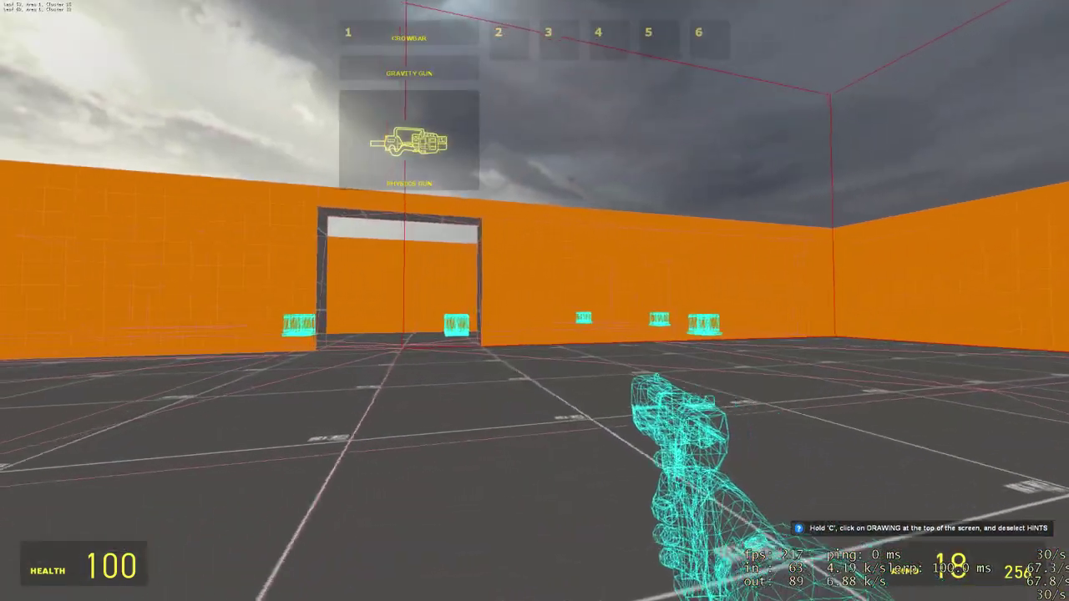
Tour the rest of the level, alternating between physics gun and pistol, and examine prop rendering near the large opening and closed door.
{"action": "scroll", "coordinate": [534, 300], "scroll_direction": "up", "scroll_amount": 1}
{"action": "scroll", "coordinate": [535, 301], "scroll_direction": "down", "scroll_amount": 2}
{"action": "left_click", "coordinate": [535, 301]}
{"action": "key", "text": "w"}
{"action": "left_click", "coordinate": [534, 300]}
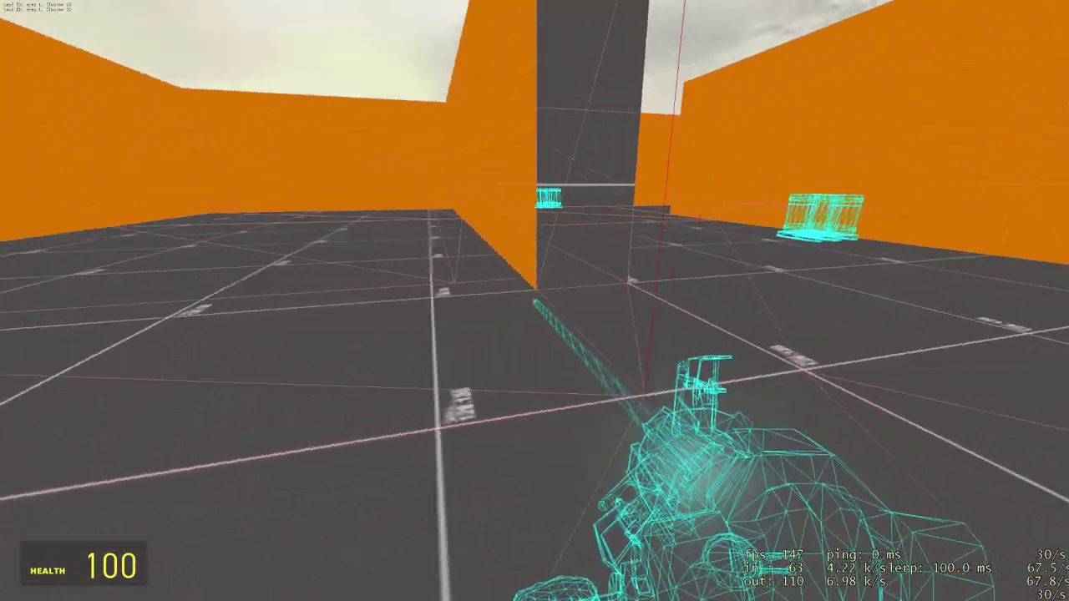
{"action": "left_click_drag", "start_coordinate": [534, 300], "coordinate": [535, 301]}
{"action": "scroll", "coordinate": [534, 301], "scroll_direction": "down", "scroll_amount": 1}
{"action": "left_click", "coordinate": [535, 300]}
{"action": "key", "text": "w"}
{"action": "scroll", "coordinate": [535, 301], "scroll_direction": "up", "scroll_amount": 1}
{"action": "left_click", "coordinate": [534, 301]}
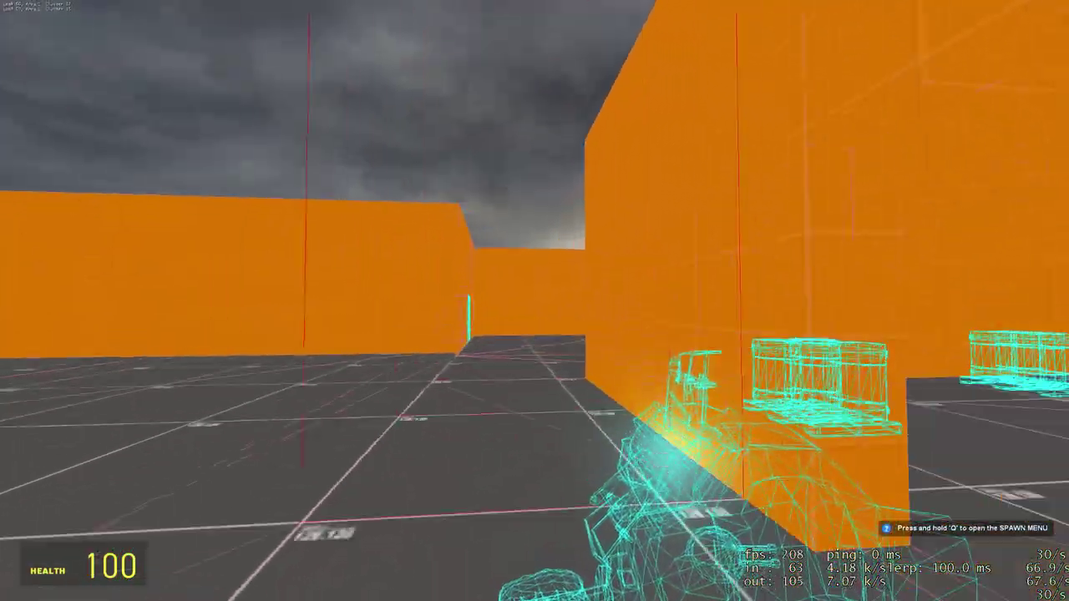
{"action": "key", "text": "w"}
{"action": "scroll", "coordinate": [535, 301], "scroll_direction": "down", "scroll_amount": 1}
{"action": "left_click", "coordinate": [534, 301]}
{"action": "scroll", "coordinate": [534, 300], "scroll_direction": "up", "scroll_amount": 1}
{"action": "left_click", "coordinate": [534, 301]}
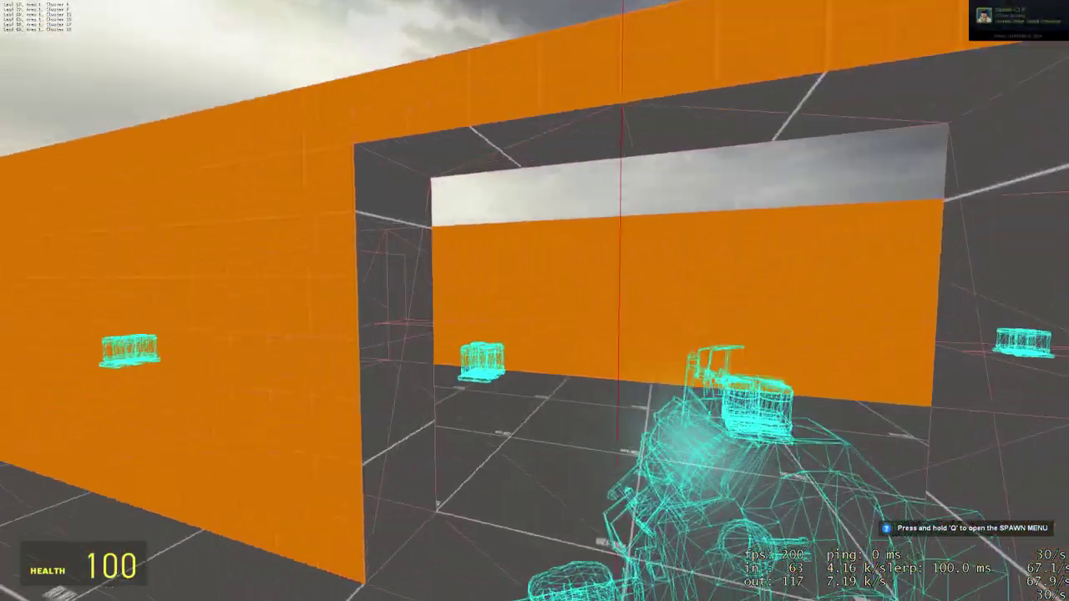
{"action": "key", "text": "w"}
{"action": "left_click_drag", "start_coordinate": [535, 301], "coordinate": [534, 300]}
{"action": "scroll", "coordinate": [534, 301], "scroll_direction": "down", "scroll_amount": 1}
{"action": "left_click", "coordinate": [534, 301]}
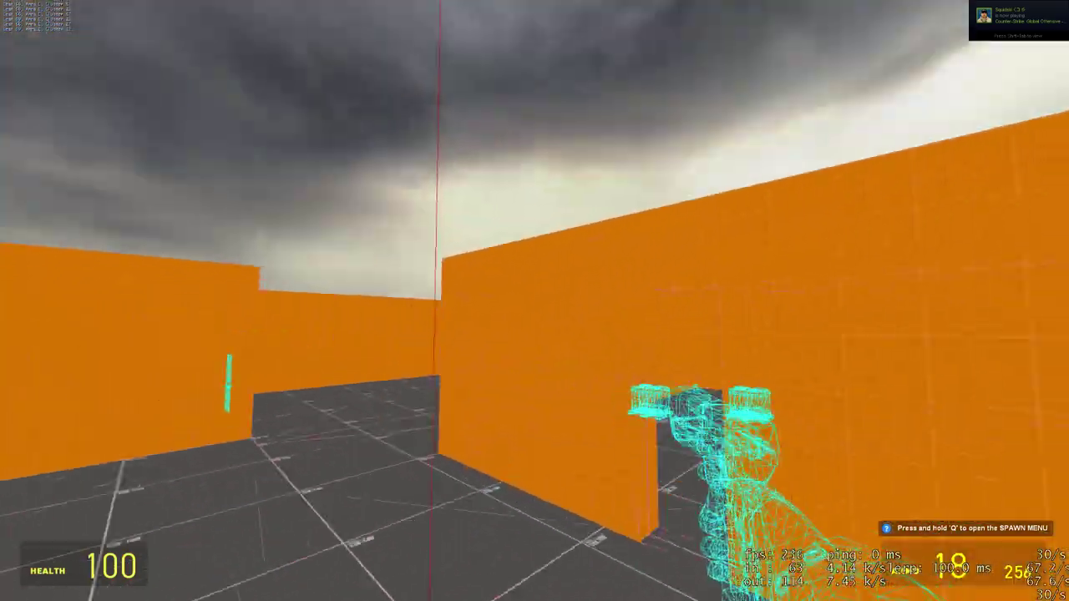
{"action": "key", "text": "w"}
{"action": "scroll", "coordinate": [535, 301], "scroll_direction": "up", "scroll_amount": 1}
{"action": "left_click", "coordinate": [535, 300]}
{"action": "scroll", "coordinate": [534, 301], "scroll_direction": "down", "scroll_amount": 1}
{"action": "left_click", "coordinate": [534, 301]}
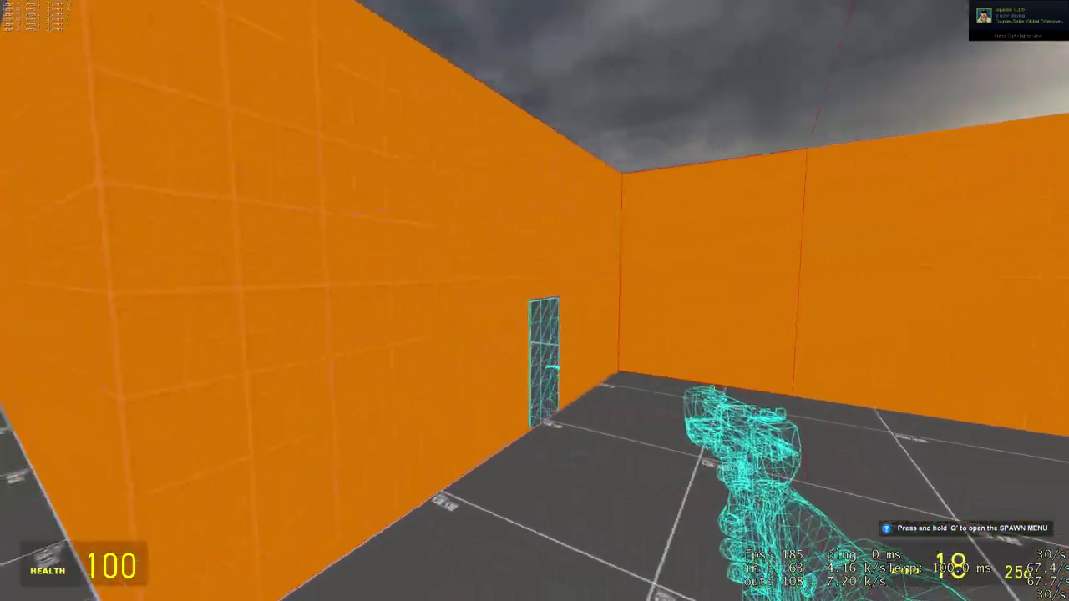
{"action": "key", "text": "w"}
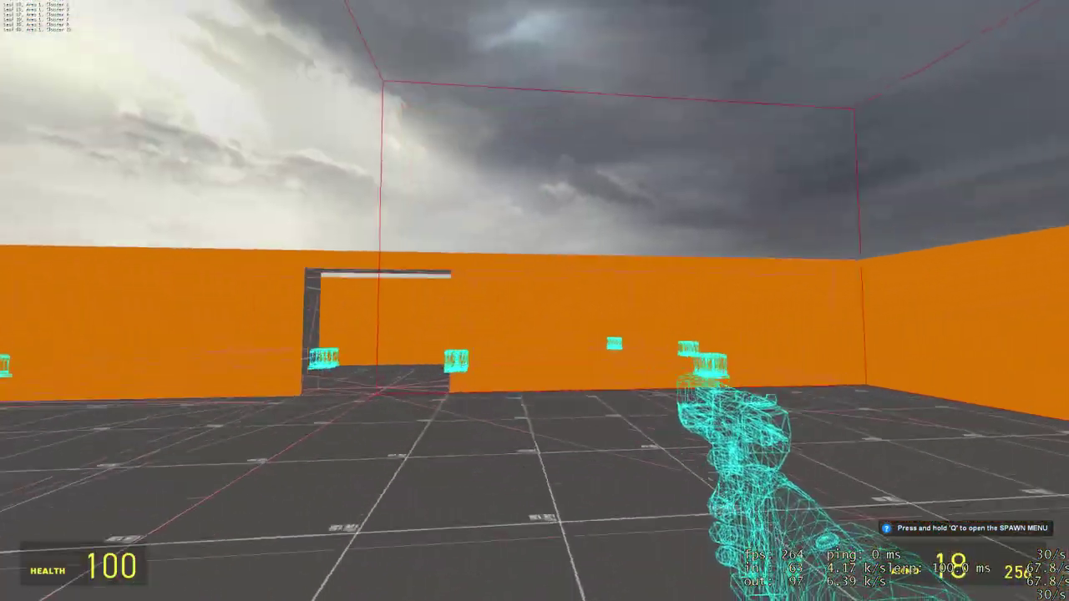
Switch back to Hammer, close the compile window, and examine the wall door up close.
{"action": "key", "text": "alt+Tab"}
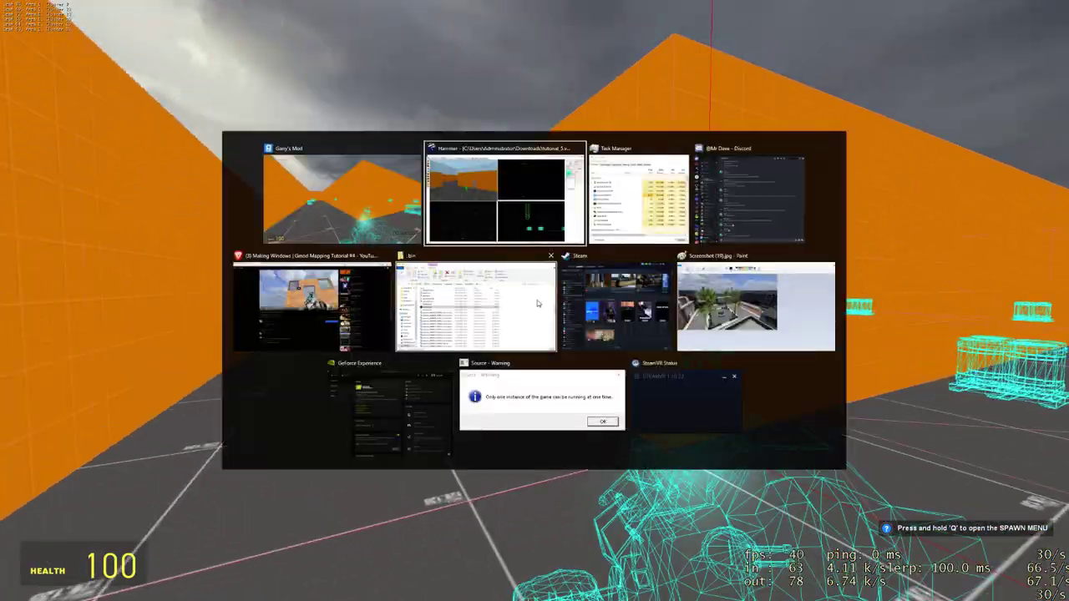
{"action": "left_click", "coordinate": [260, 26]}
{"action": "key", "text": "z"}
{"action": "key", "text": "w"}
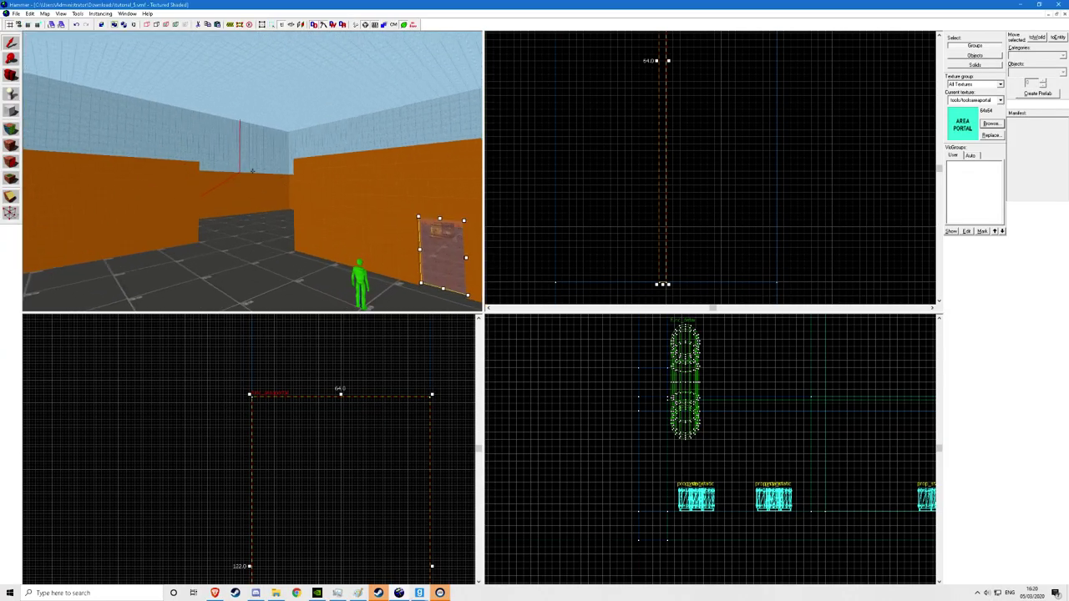
{"action": "key", "text": "w"}
{"action": "key", "text": "s"}
{"action": "key", "text": "w"}
{"action": "key", "text": "z"}
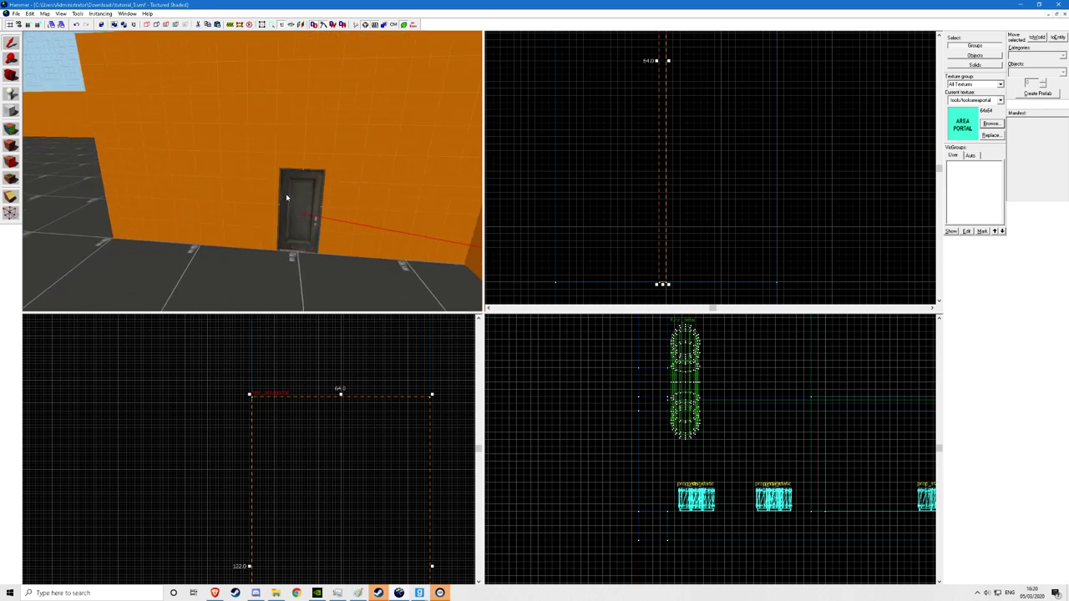
{"action": "key", "text": "z"}
{"action": "key", "text": "w"}
{"action": "key", "text": "z"}
{"action": "key", "text": "s"}
Load the map's default portal file in Hammer.
{"action": "key", "text": "alt+Tab"}
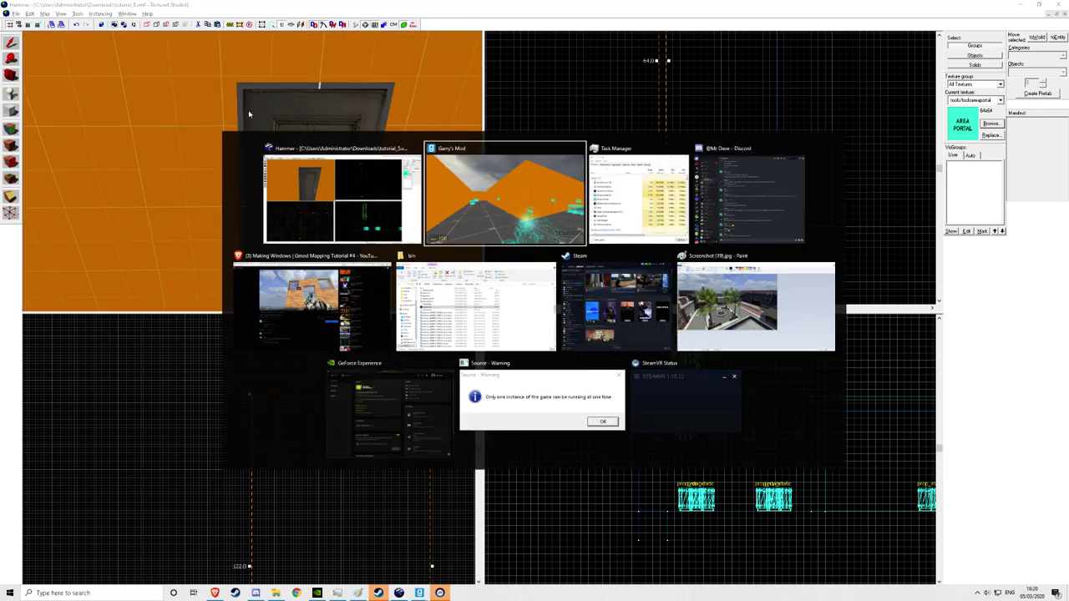
{"action": "key", "text": "alt+Tab"}
{"action": "key", "text": "s"}
{"action": "left_click", "coordinate": [31, 14]}
{"action": "mouse_move", "coordinate": [45, 14]}
{"action": "left_click", "coordinate": [70, 129]}
{"action": "left_click", "coordinate": [561, 343]}
Select the frame brush around the door and tie it to a func_detail entity.
{"action": "key", "text": "z"}
{"action": "key", "text": "w"}
{"action": "key", "text": "w"}
{"action": "key", "text": "z"}
{"action": "scroll", "coordinate": [254, 174], "scroll_direction": "down", "scroll_amount": 4}
{"action": "left_click", "coordinate": [257, 174]}
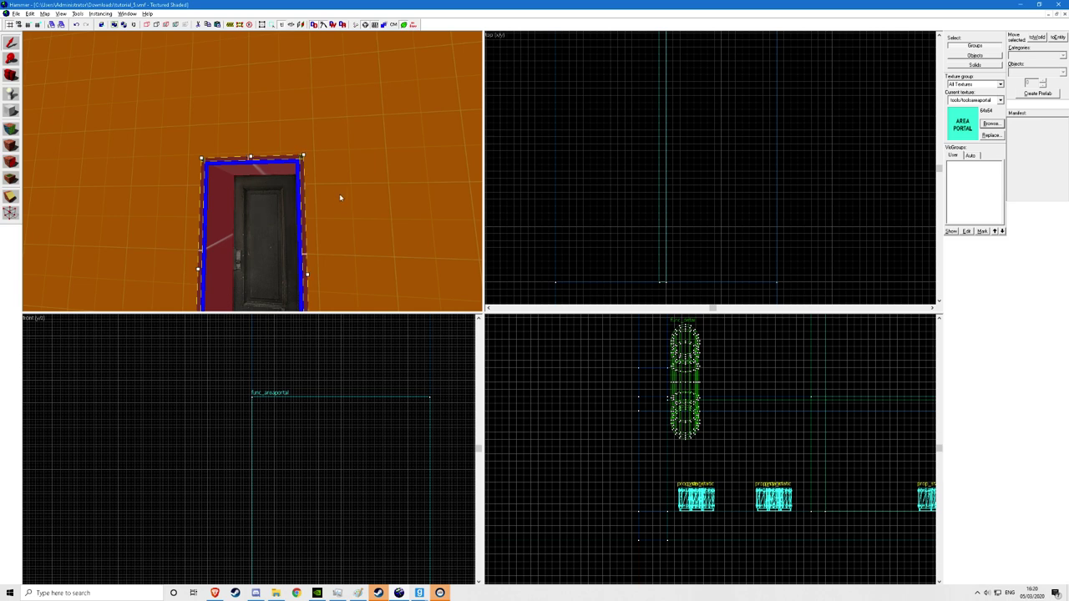
{"action": "key", "text": "z"}
{"action": "key", "text": "w"}
{"action": "key", "text": "ctrl+t"}
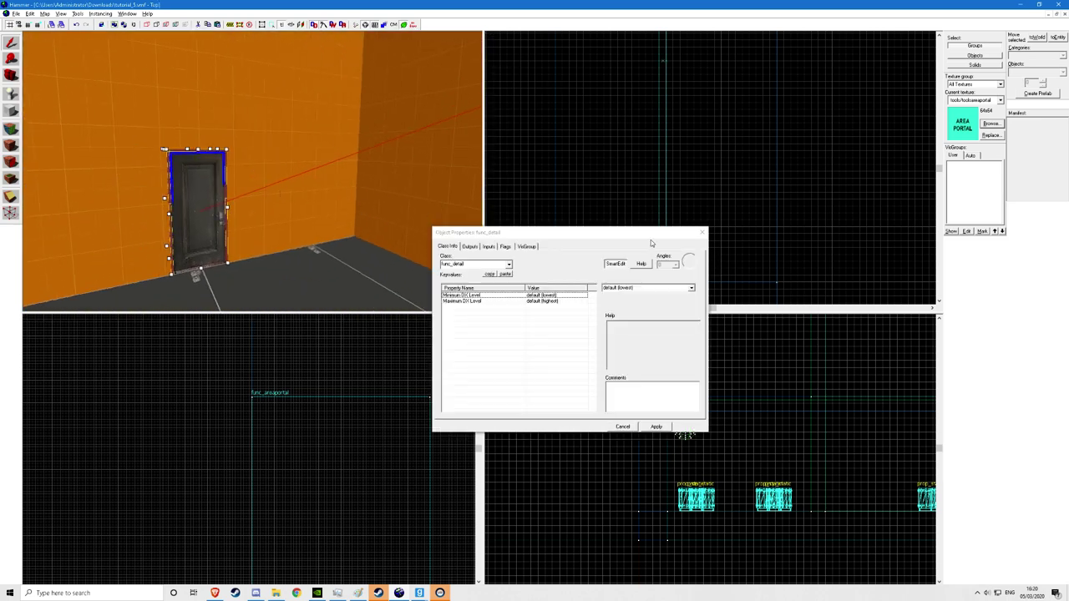
{"action": "left_click", "coordinate": [703, 233]}
Add the selected door frame brushes to the existing func_detail entity.
{"action": "scroll", "coordinate": [260, 151], "scroll_direction": "up", "scroll_amount": 5}
{"action": "scroll", "coordinate": [230, 150], "scroll_direction": "down", "scroll_amount": 5}
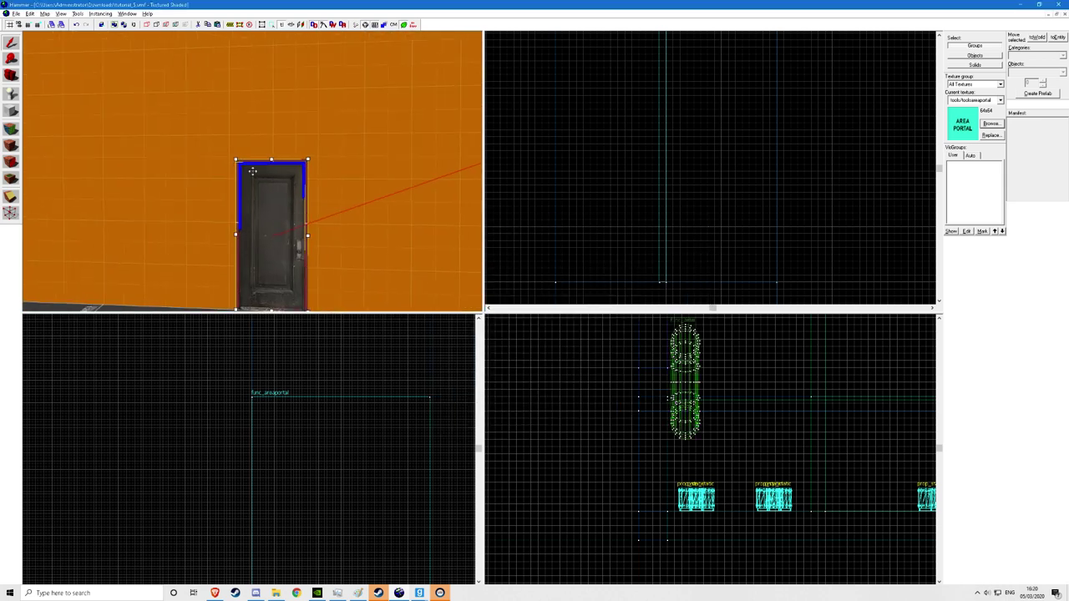
{"action": "scroll", "coordinate": [242, 163], "scroll_direction": "up", "scroll_amount": 5}
{"action": "key", "text": "ctrl+t"}
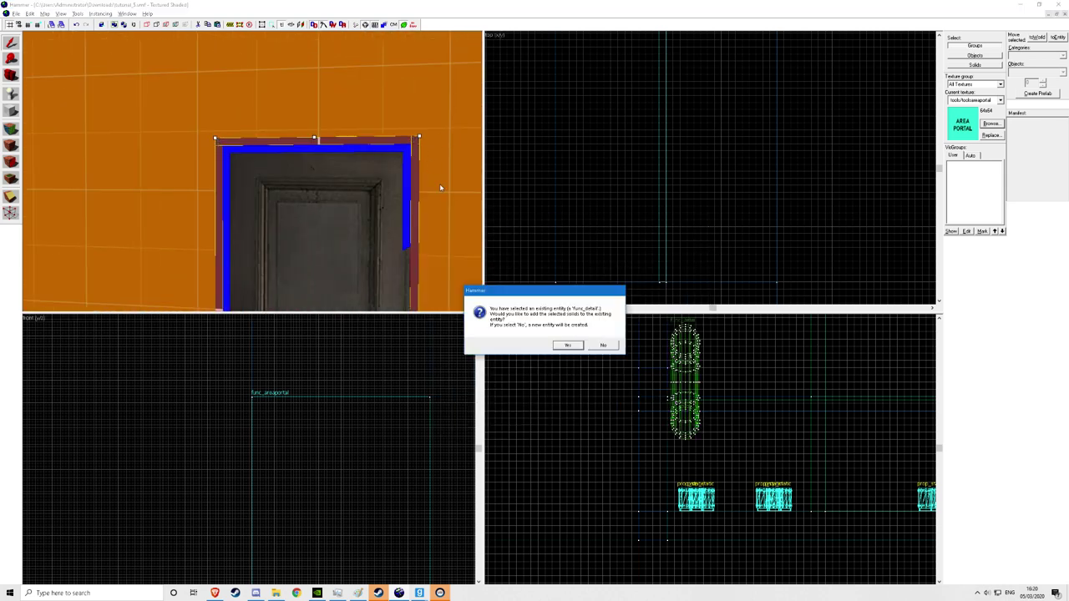
{"action": "left_click", "coordinate": [566, 347]}
Select the finished door frame and locate the doorway in the top view.
{"action": "key", "text": "z"}
{"action": "left_click", "coordinate": [253, 172]}
{"action": "scroll", "coordinate": [252, 170], "scroll_direction": "down", "scroll_amount": 4}
{"action": "left_click", "coordinate": [240, 168]}
{"action": "left_click", "coordinate": [242, 166]}
{"action": "key", "text": "z"}
{"action": "key", "text": "z"}
{"action": "left_click", "coordinate": [201, 153]}
{"action": "left_click", "coordinate": [225, 85]}
{"action": "scroll", "coordinate": [659, 118], "scroll_direction": "down", "scroll_amount": 2}
{"action": "left_click", "coordinate": [228, 103]}
{"action": "scroll", "coordinate": [658, 153], "scroll_direction": "down", "scroll_amount": 5}
{"action": "scroll", "coordinate": [662, 148], "scroll_direction": "up", "scroll_amount": 10}
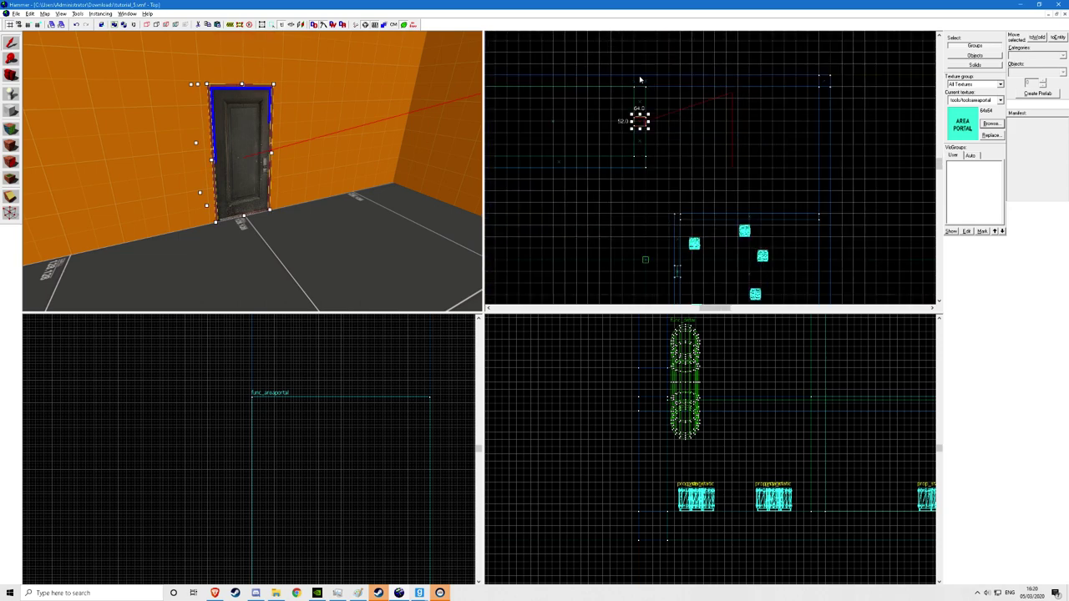
{"action": "scroll", "coordinate": [645, 136], "scroll_direction": "up", "scroll_amount": 5}
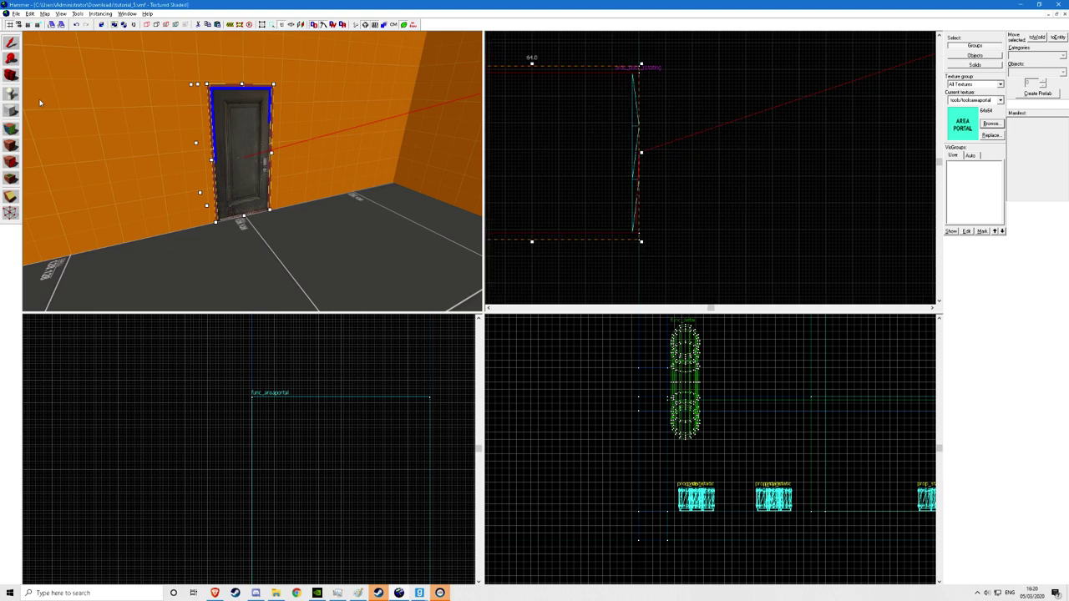
Outline a thin block with the area portal texture across the door opening in the top view.
{"action": "left_click", "coordinate": [11, 109]}
{"action": "scroll", "coordinate": [631, 72], "scroll_direction": "up", "scroll_amount": 5}
{"action": "scroll", "coordinate": [633, 73], "scroll_direction": "up", "scroll_amount": 1}
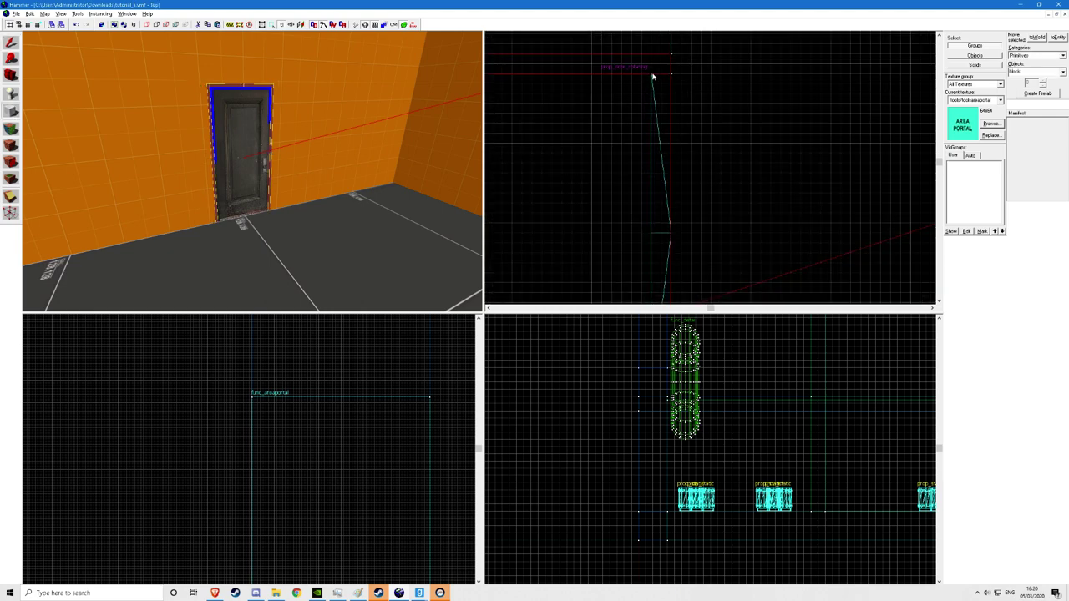
{"action": "mouse_move", "coordinate": [652, 76]}
{"action": "left_mouse_down"}
{"action": "mouse_move", "coordinate": [669, 82]}
{"action": "mouse_move", "coordinate": [659, 73]}
{"action": "mouse_move", "coordinate": [647, 203]}
{"action": "mouse_move", "coordinate": [661, 195]}
{"action": "mouse_move", "coordinate": [659, 216]}
{"action": "left_mouse_up"}
{"action": "scroll", "coordinate": [664, 83], "scroll_direction": "down", "scroll_amount": 5}
{"action": "scroll", "coordinate": [650, 202], "scroll_direction": "up", "scroll_amount": 5}
{"action": "scroll", "coordinate": [614, 209], "scroll_direction": "down", "scroll_amount": 7}
{"action": "scroll", "coordinate": [628, 65], "scroll_direction": "up", "scroll_amount": 7}
{"action": "scroll", "coordinate": [591, 95], "scroll_direction": "up", "scroll_amount": 5}
Extend the block to the doorway's edge and create it as a 1-unit-thick area portal brush.
{"action": "left_click_drag", "start_coordinate": [597, 116], "coordinate": [602, 71]}
{"action": "key", "text": "z"}
{"action": "key", "text": "w"}
{"action": "scroll", "coordinate": [253, 174], "scroll_direction": "up", "scroll_amount": 2}
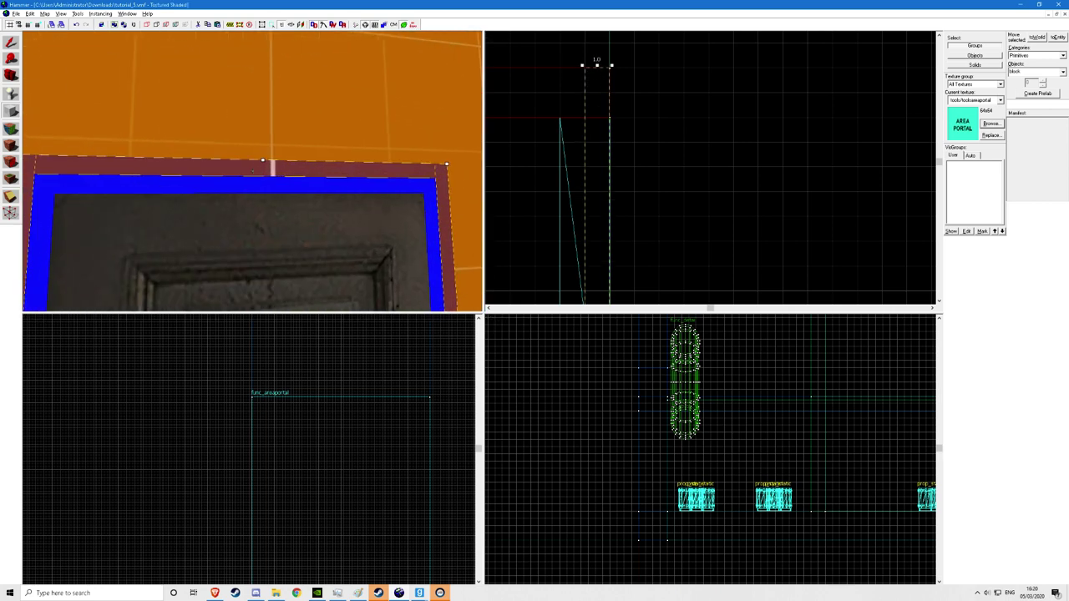
{"action": "scroll", "coordinate": [253, 173], "scroll_direction": "down", "scroll_amount": 5}
{"action": "key", "text": "Return"}
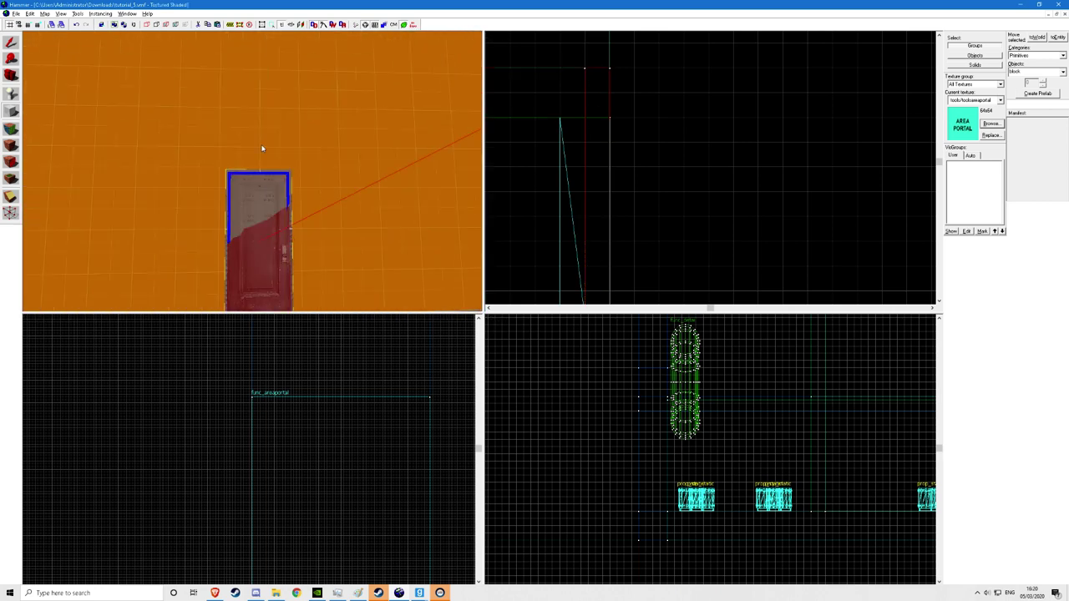
Select the rotating door prop in the doorway and name it myamazingdoor.
{"action": "key", "text": "z"}
{"action": "key", "text": "z"}
{"action": "key", "text": "z"}
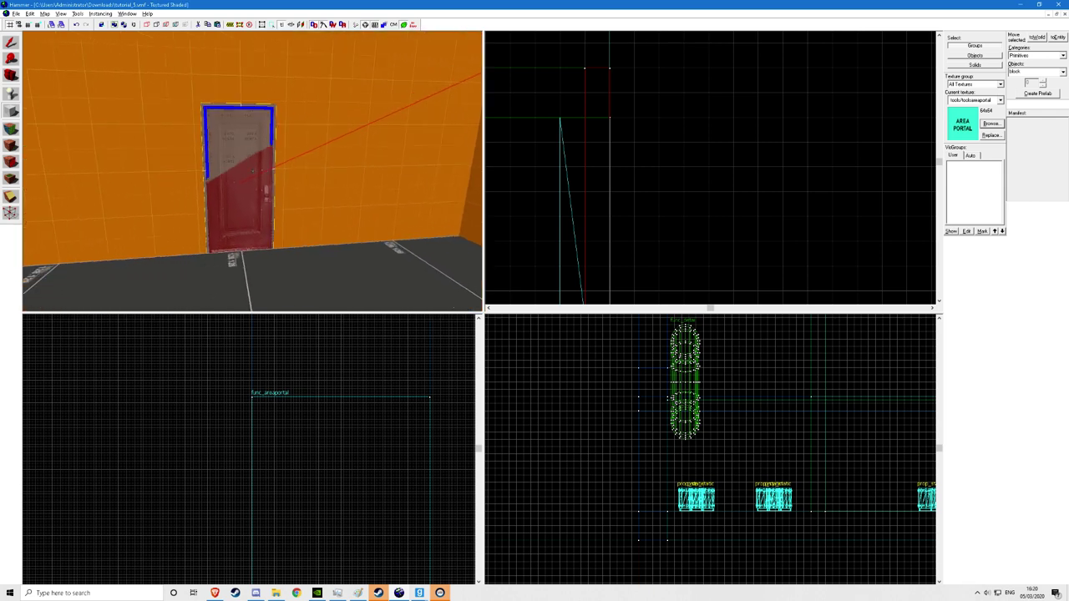
{"action": "key", "text": "w"}
{"action": "key", "text": "z"}
{"action": "left_click", "coordinate": [10, 43]}
{"action": "left_click", "coordinate": [235, 207]}
{"action": "left_click_drag", "start_coordinate": [300, 216], "coordinate": [252, 171]}
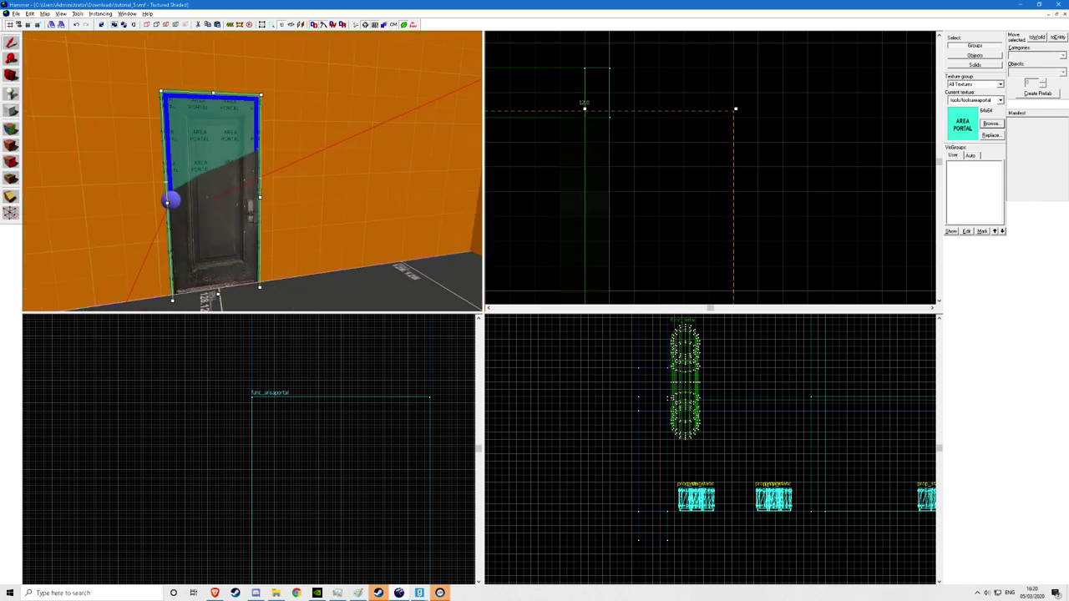
{"action": "double_click", "coordinate": [223, 224]}
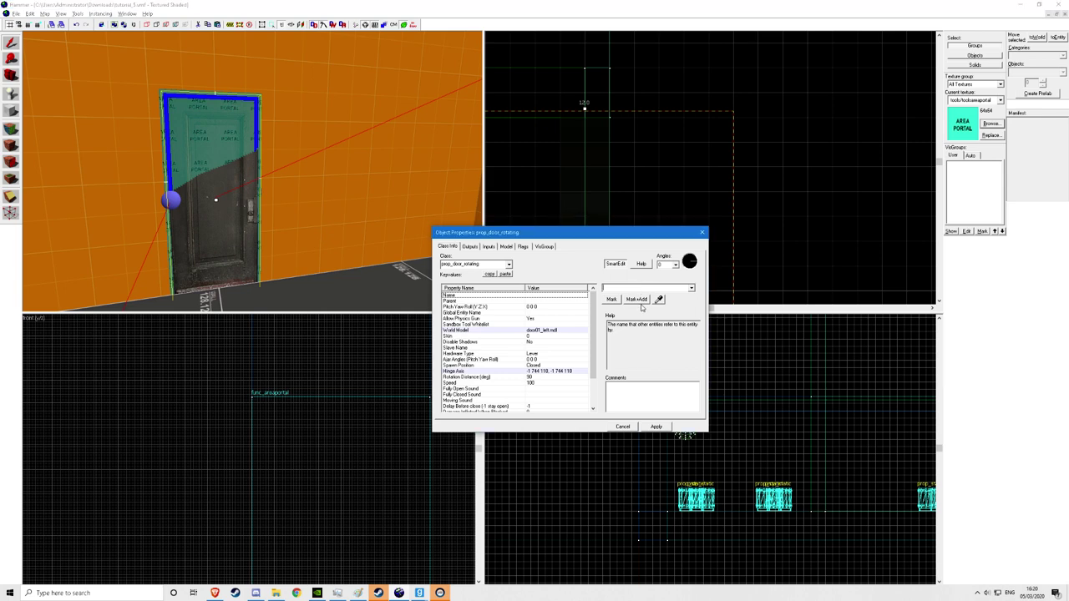
{"action": "type", "text": "myarea"}
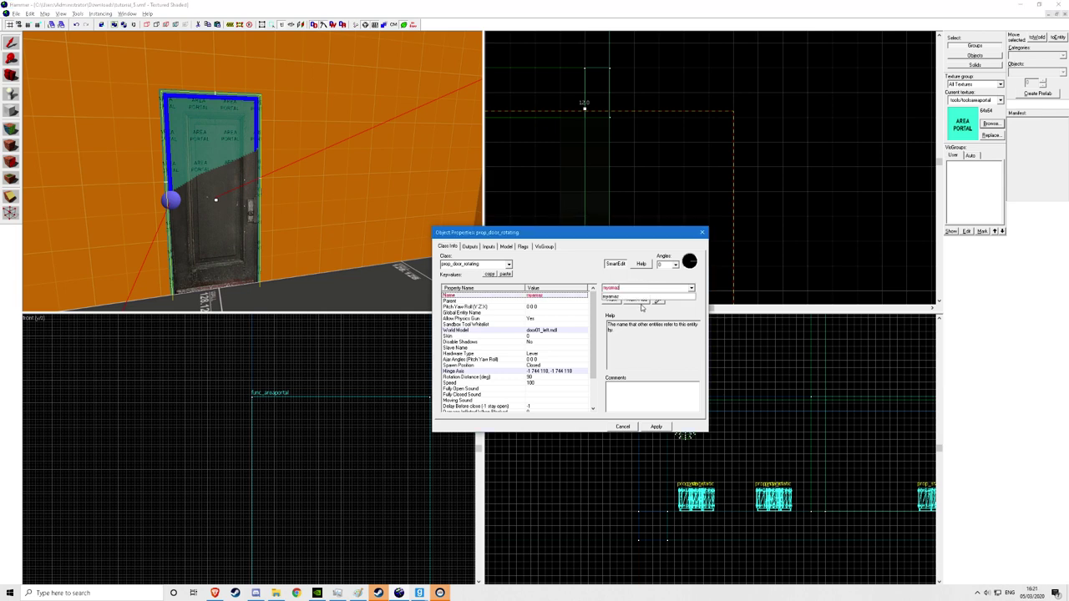
{"action": "type", "text": "dingdoor"}
{"action": "left_click", "coordinate": [656, 427]}
Select the area portal brush over the door and tie it to a func_areaportal entity.
{"action": "key", "text": "z"}
{"action": "key", "text": "z"}
{"action": "left_click", "coordinate": [260, 132]}
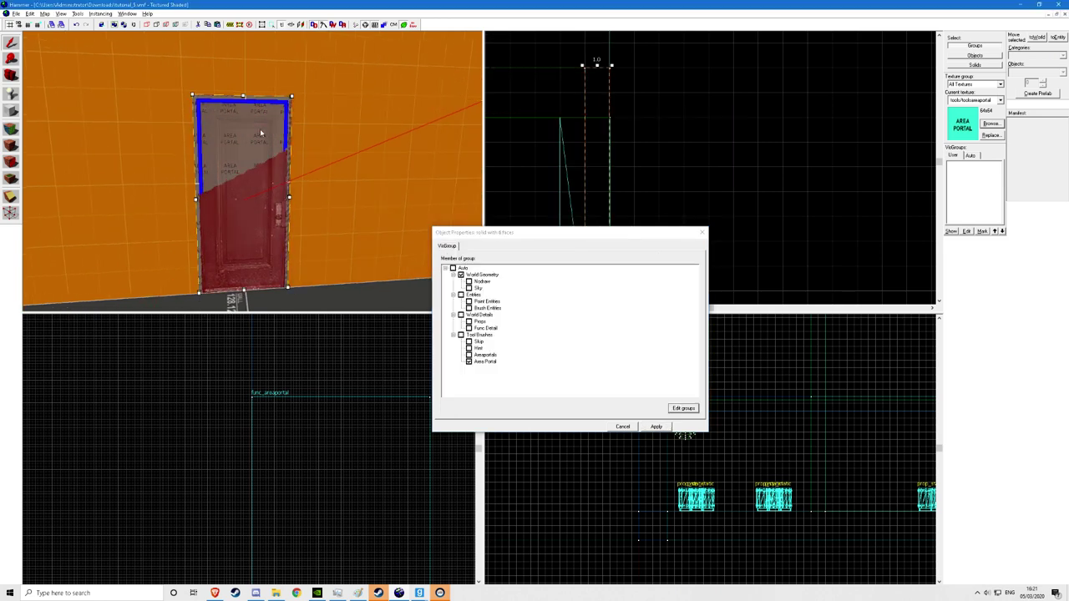
{"action": "key", "text": "ctrl+t"}
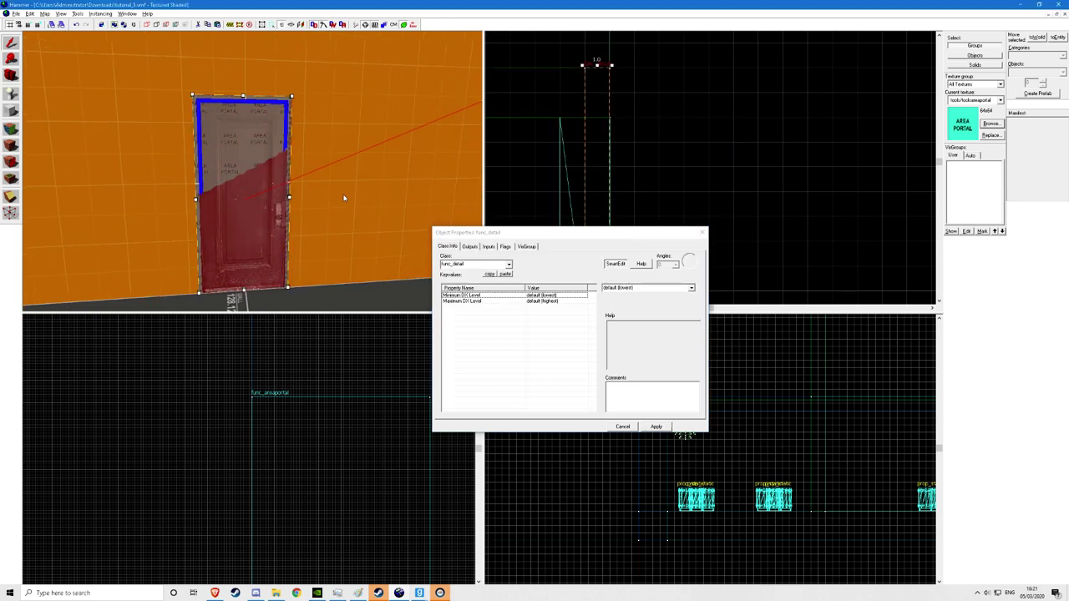
{"action": "mouse_move", "coordinate": [469, 266]}
{"action": "left_mouse_down"}
{"action": "mouse_move", "coordinate": [443, 268]}
{"action": "mouse_move", "coordinate": [454, 266]}
{"action": "left_mouse_up"}
{"action": "type", "text": "ar"}
{"action": "left_click", "coordinate": [454, 271]}
{"action": "left_click", "coordinate": [658, 427]}
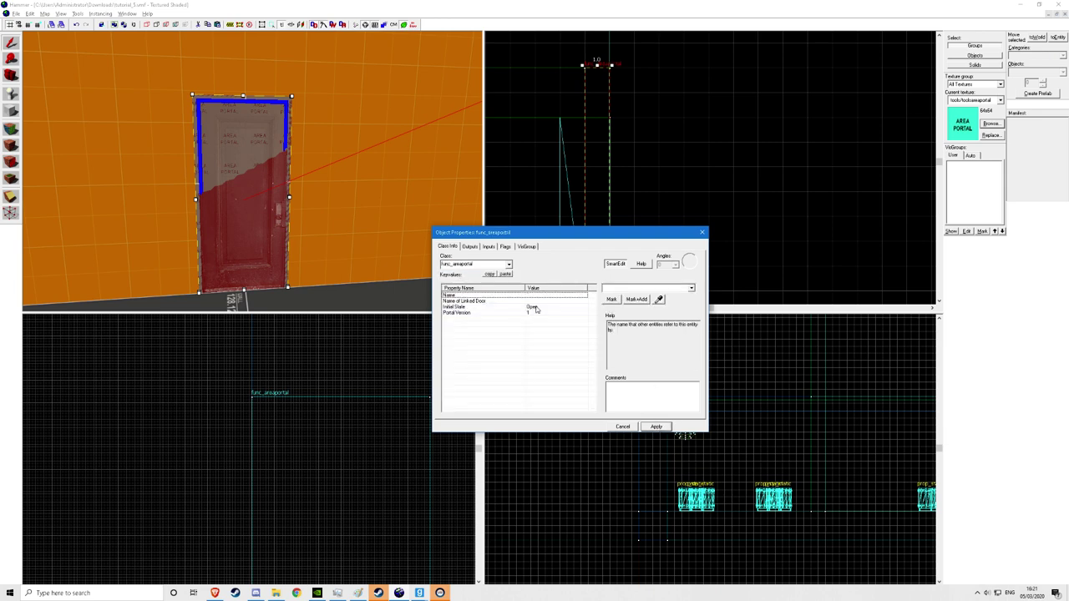
Set the area portal's initial state to Closed and inspect the door prop's Starts Open flag.
{"action": "left_click", "coordinate": [690, 288]}
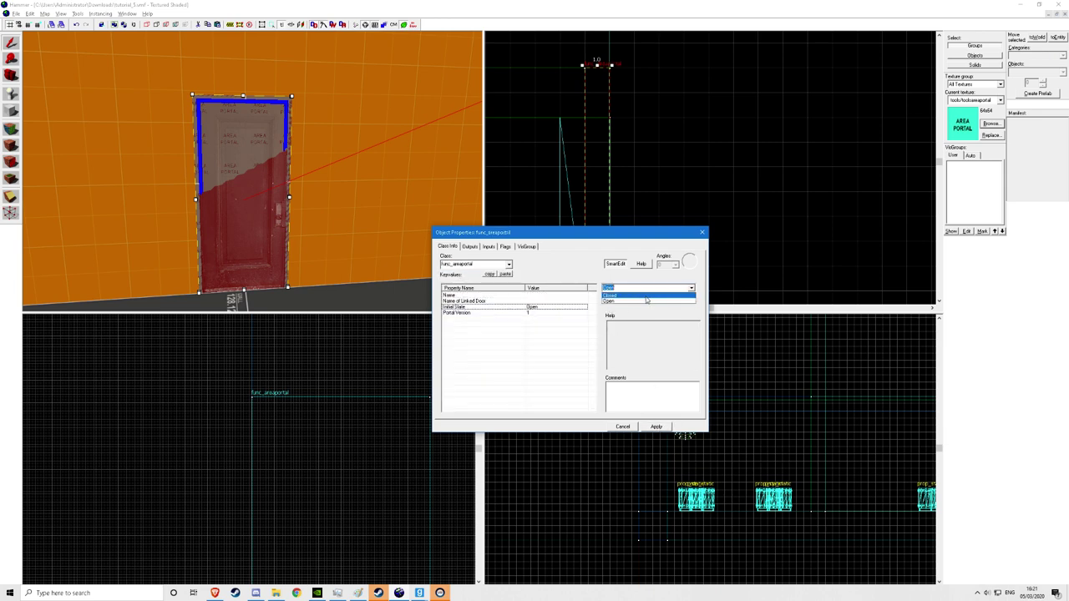
{"action": "left_click", "coordinate": [302, 235]}
{"action": "left_click", "coordinate": [263, 235]}
{"action": "left_click", "coordinate": [523, 247]}
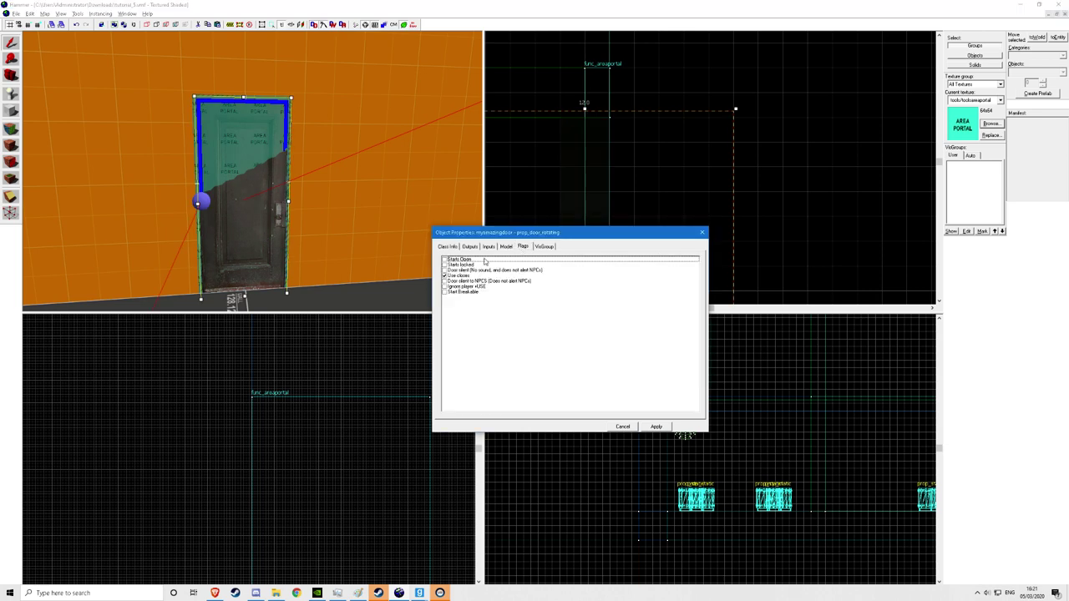
{"action": "left_click", "coordinate": [445, 260]}
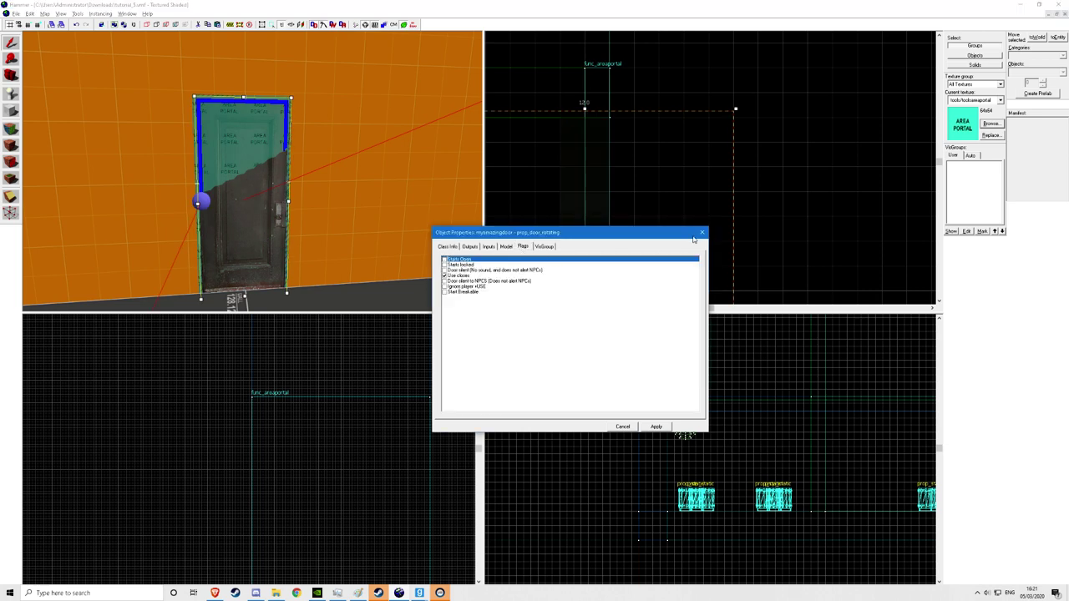
Link the doorway's area portal to the door named myamazingdoor and close the properties.
{"action": "left_click", "coordinate": [263, 125]}
{"action": "left_click", "coordinate": [257, 126]}
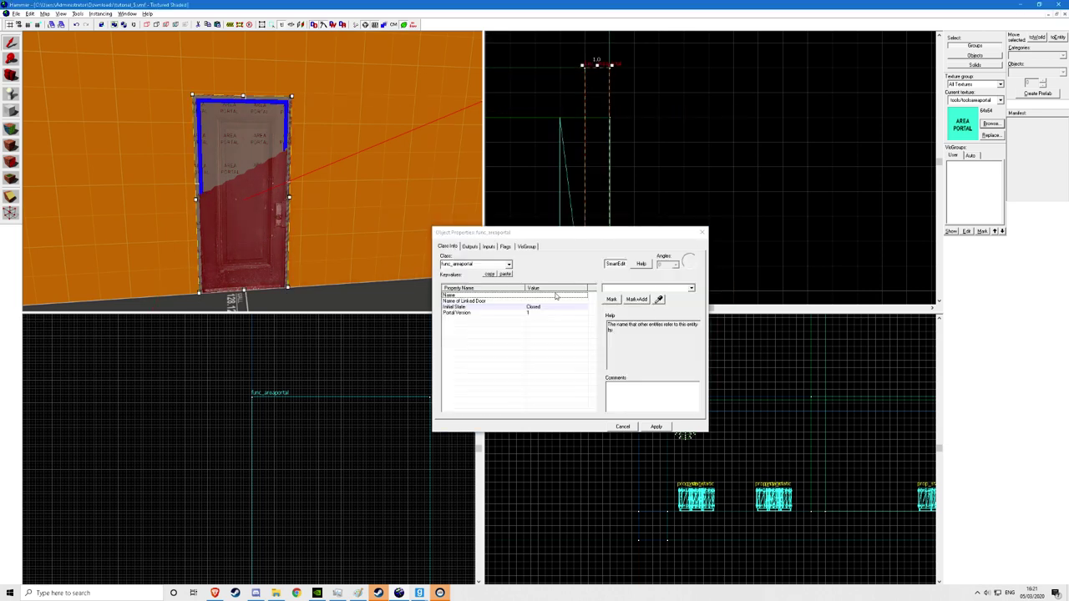
{"action": "left_click", "coordinate": [534, 307]}
{"action": "left_click", "coordinate": [565, 300]}
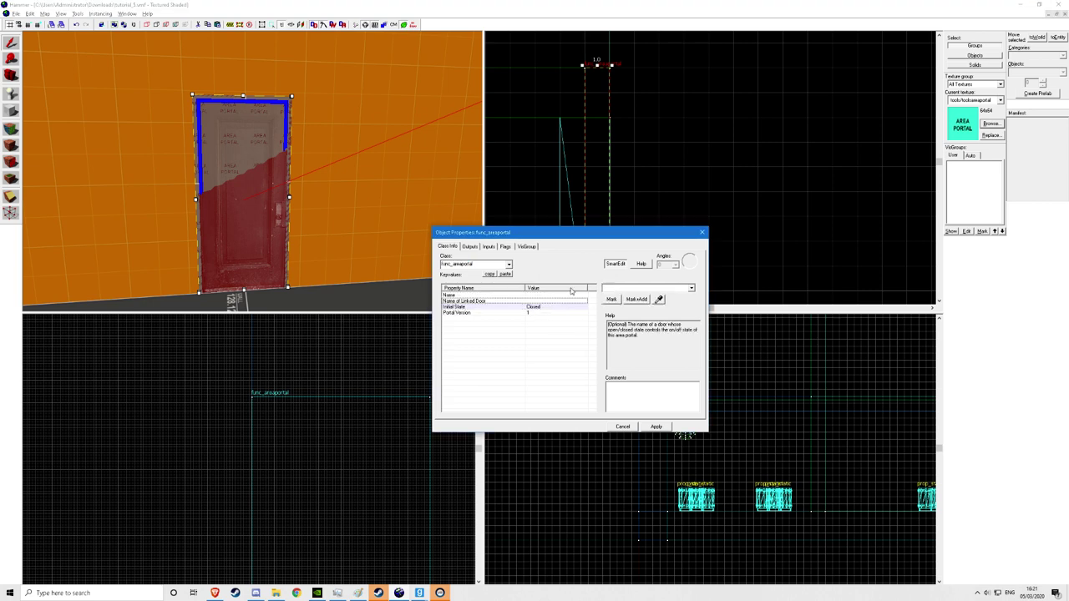
{"action": "left_click", "coordinate": [626, 289]}
{"action": "type", "text": "myama"}
{"action": "left_click", "coordinate": [618, 296]}
{"action": "left_click", "coordinate": [657, 427]}
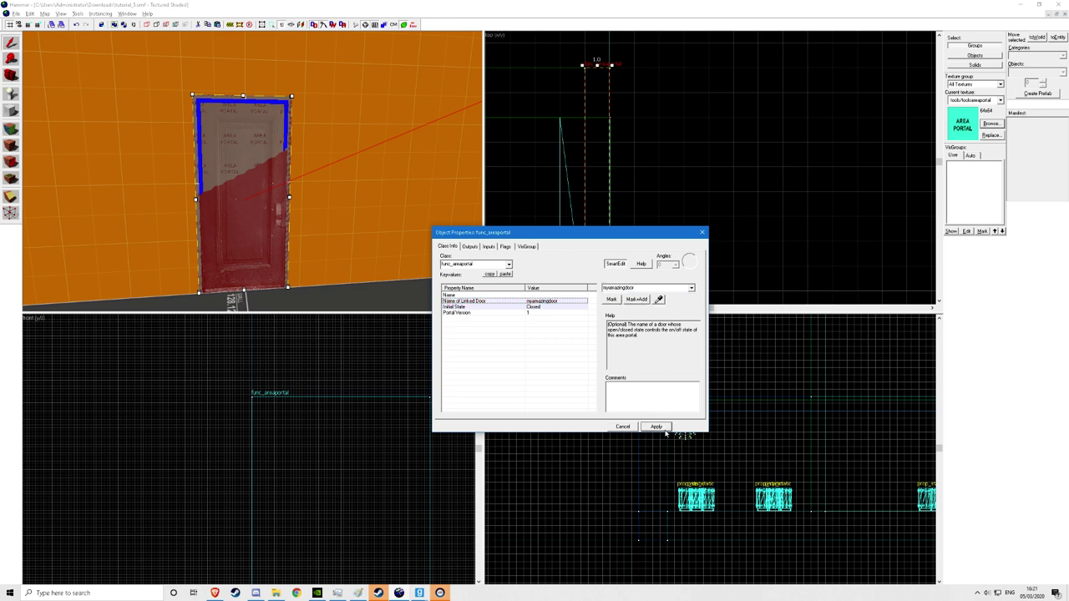
{"action": "left_click", "coordinate": [706, 233]}
{"action": "key", "text": "z"}
{"action": "left_click", "coordinate": [253, 173]}
{"action": "key", "text": "s"}
{"action": "key", "text": "z"}
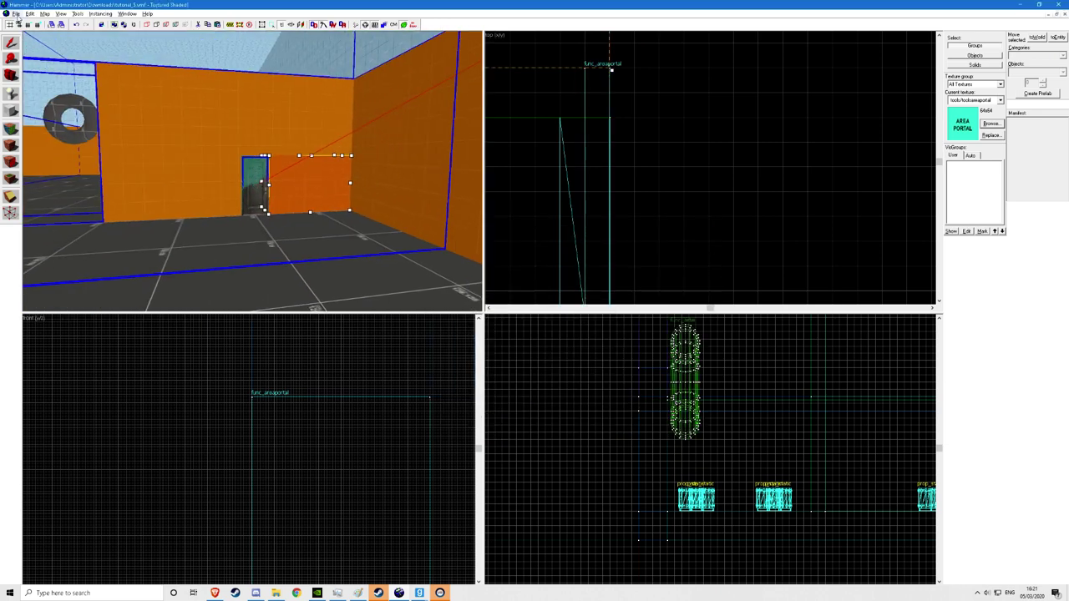
{"action": "left_click", "coordinate": [15, 15]}
{"action": "left_click", "coordinate": [33, 103]}
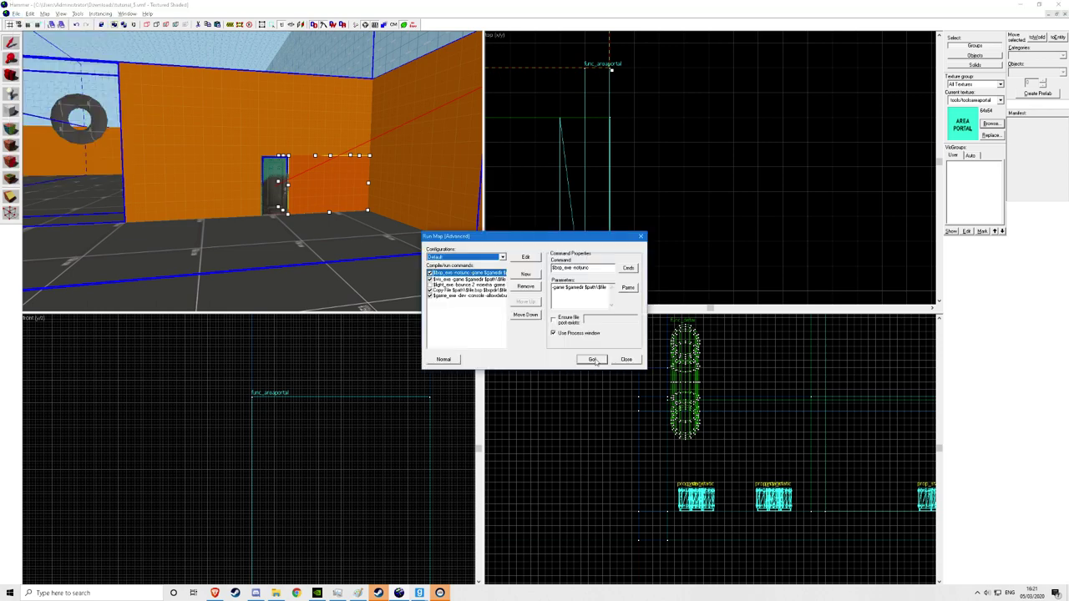
{"action": "left_click", "coordinate": [641, 237]}
Paste several extra copies of the barrel prop across the floors of the level.
{"action": "key", "text": "z"}
{"action": "key", "text": "z"}
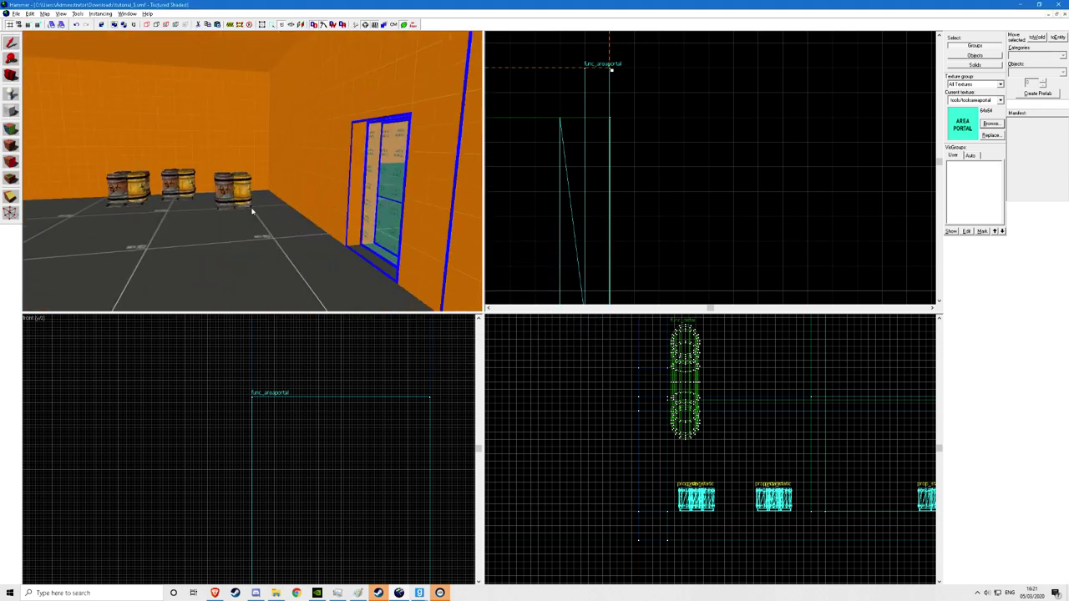
{"action": "left_click", "coordinate": [239, 196]}
{"action": "key", "text": "z"}
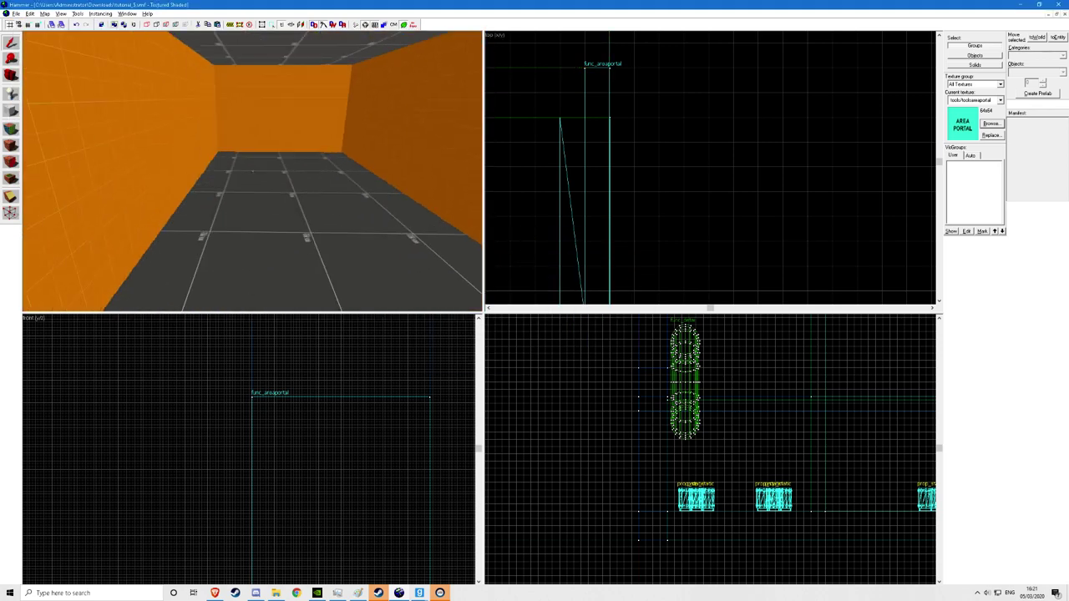
{"action": "key", "text": "z"}
{"action": "key", "text": "ctrl+v"}
{"action": "key", "text": "ctrl+v"}
{"action": "key", "text": "ctrl+v"}
{"action": "key", "text": "ctrl+v"}
{"action": "key", "text": "z"}
{"action": "key", "text": "z"}
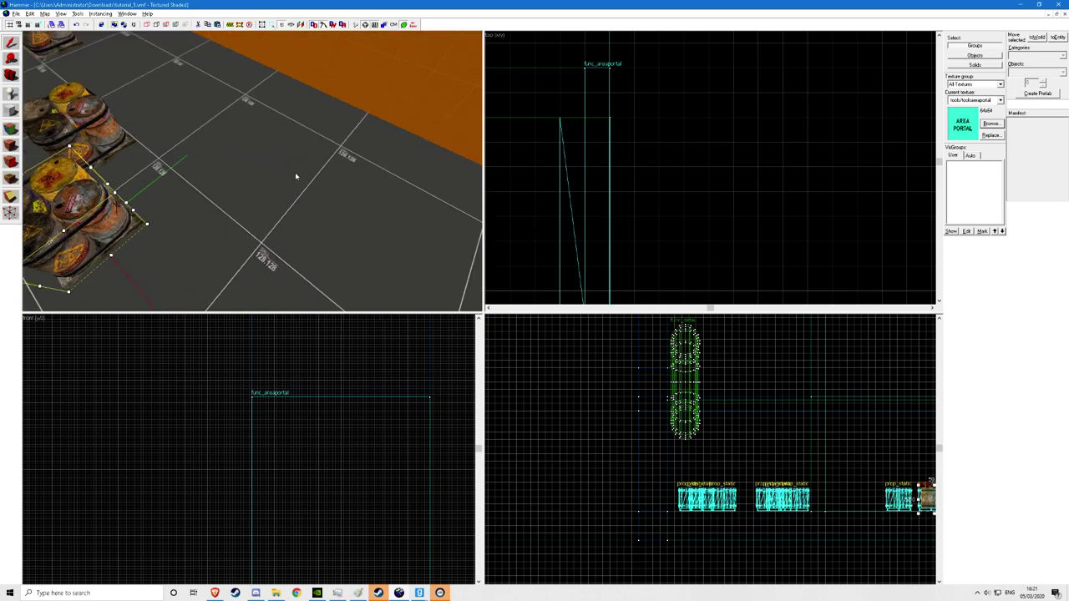
{"action": "key", "text": "ctrl+v"}
{"action": "key", "text": "z"}
{"action": "key", "text": "z"}
{"action": "key", "text": "ctrl+v"}
{"action": "key", "text": "ctrl+v"}
{"action": "key", "text": "z"}
Compile the map with the Default run configuration.
{"action": "key", "text": "s"}
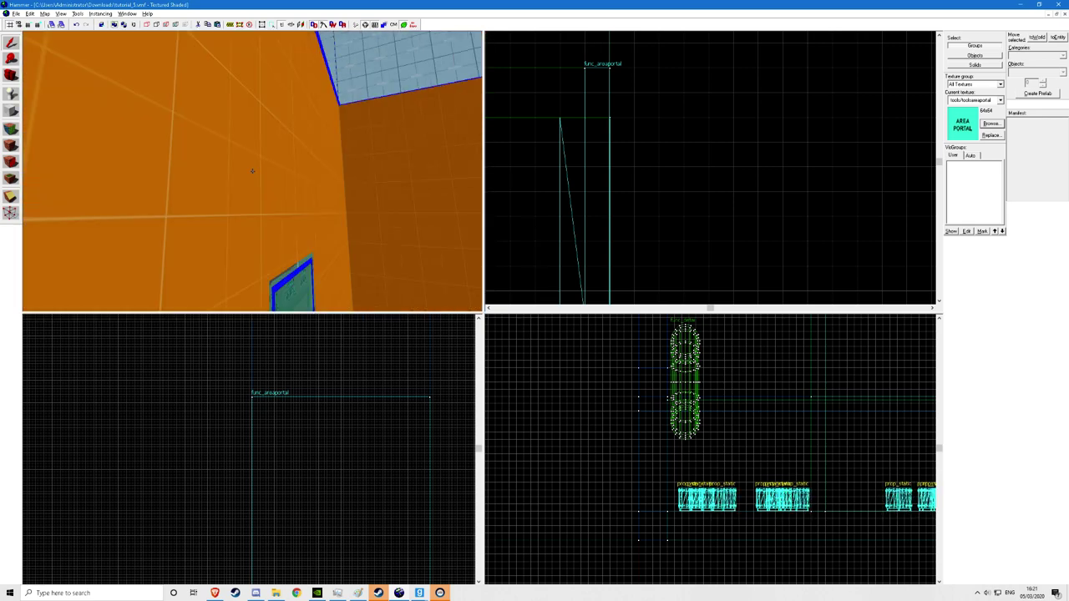
{"action": "key", "text": "z"}
{"action": "left_click", "coordinate": [15, 14]}
{"action": "left_click", "coordinate": [41, 87]}
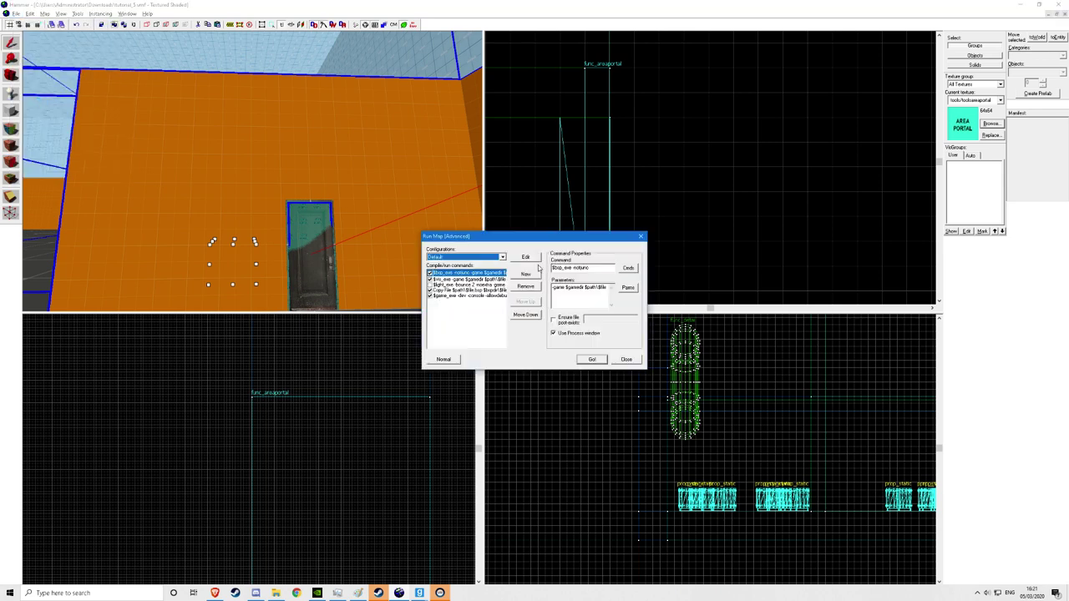
{"action": "left_click", "coordinate": [592, 359]}
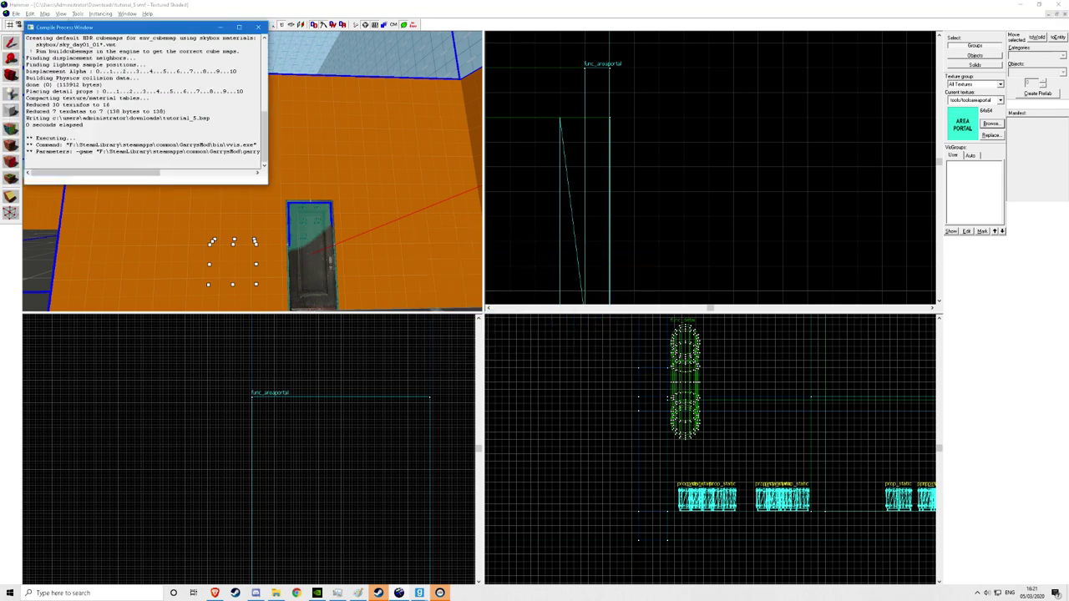
{"action": "left_click", "coordinate": [605, 341]}
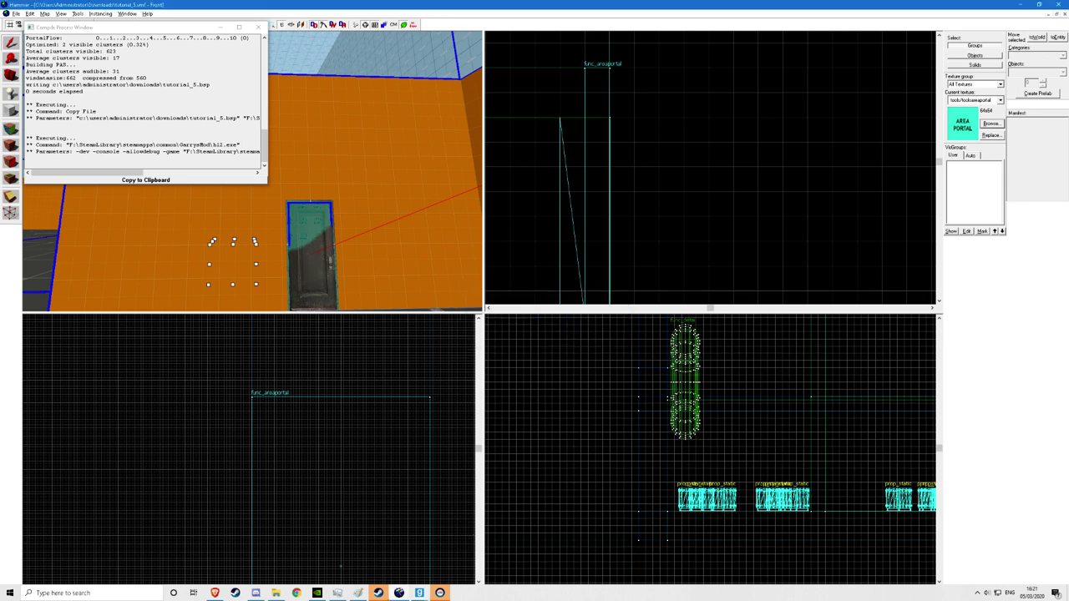
Switch to Garry's Mod and reload the map with the reload console command.
{"action": "left_click", "coordinate": [419, 592]}
{"action": "left_click", "coordinate": [503, 528]}
{"action": "left_click", "coordinate": [442, 548]}
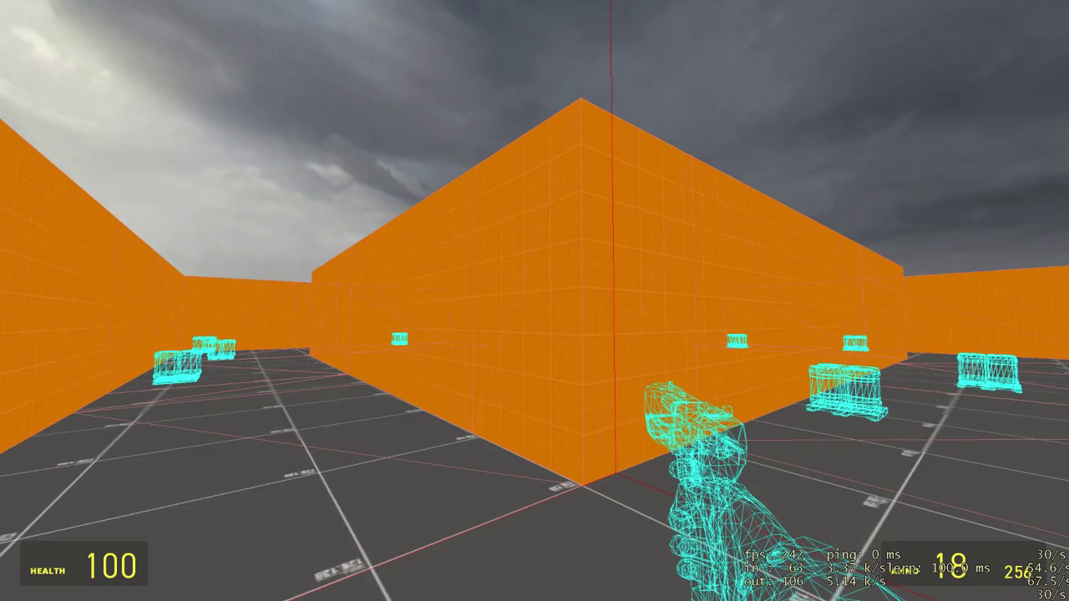
{"action": "key", "text": "Escape"}
{"action": "key", "text": "Escape"}
{"action": "key", "text": "grave"}
{"action": "type", "text": "reload"}
{"action": "key", "text": "Return"}
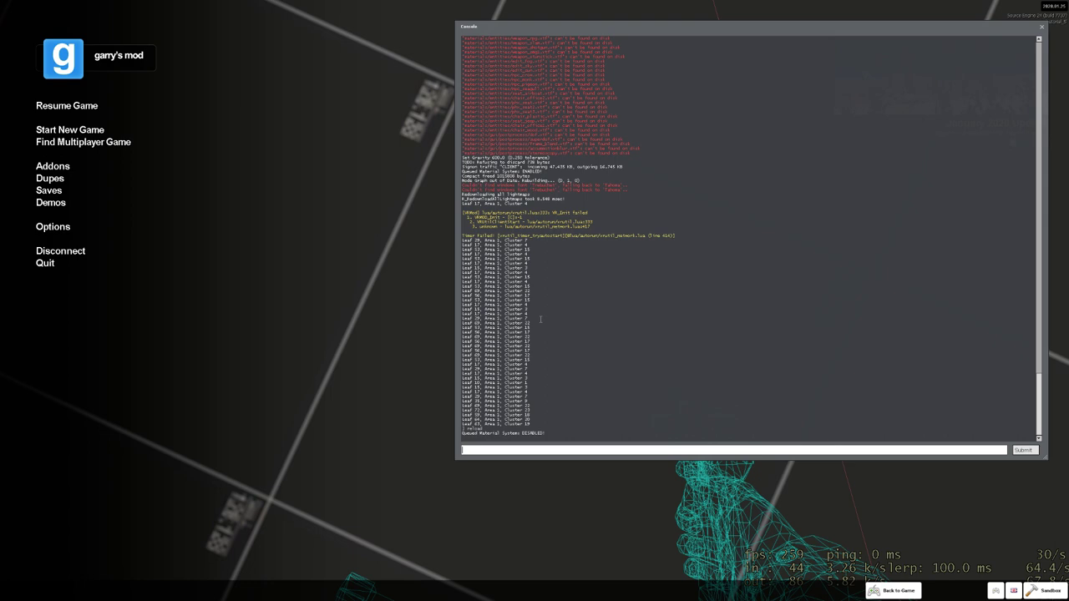
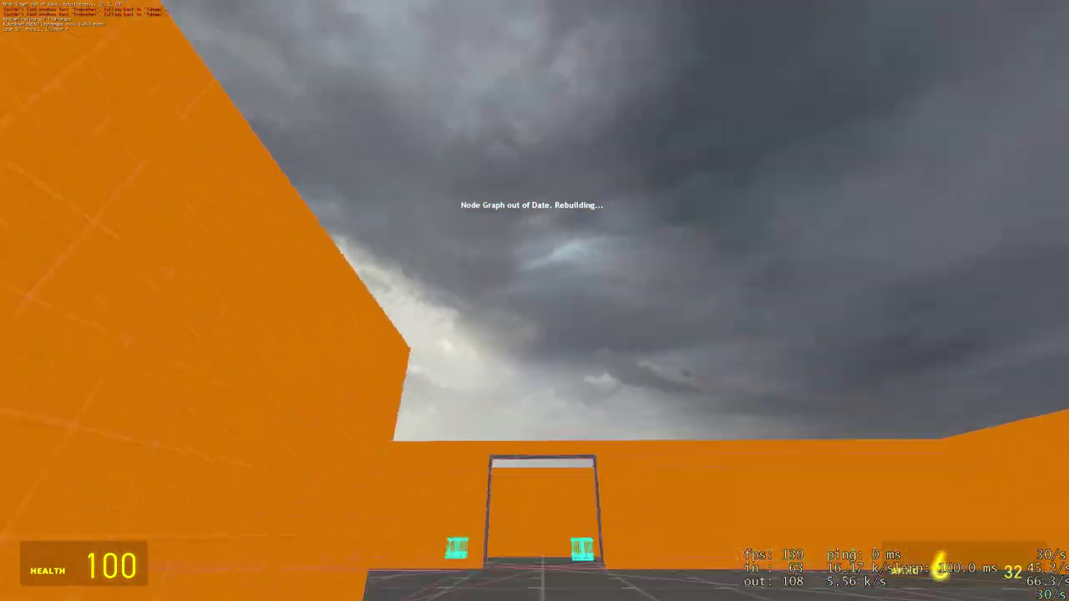
Walk through the wireframe view to the closed door and check whether the barrels behind it are rendered.
{"action": "key", "text": "w"}
{"action": "key", "text": "3"}
{"action": "left_click", "coordinate": [534, 301]}
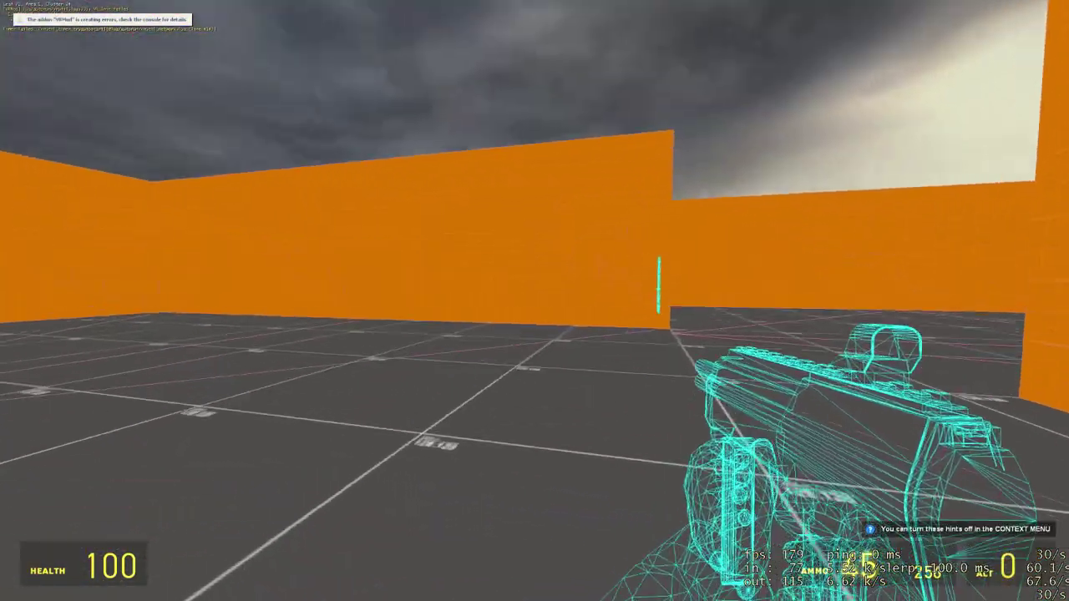
{"action": "key", "text": "w"}
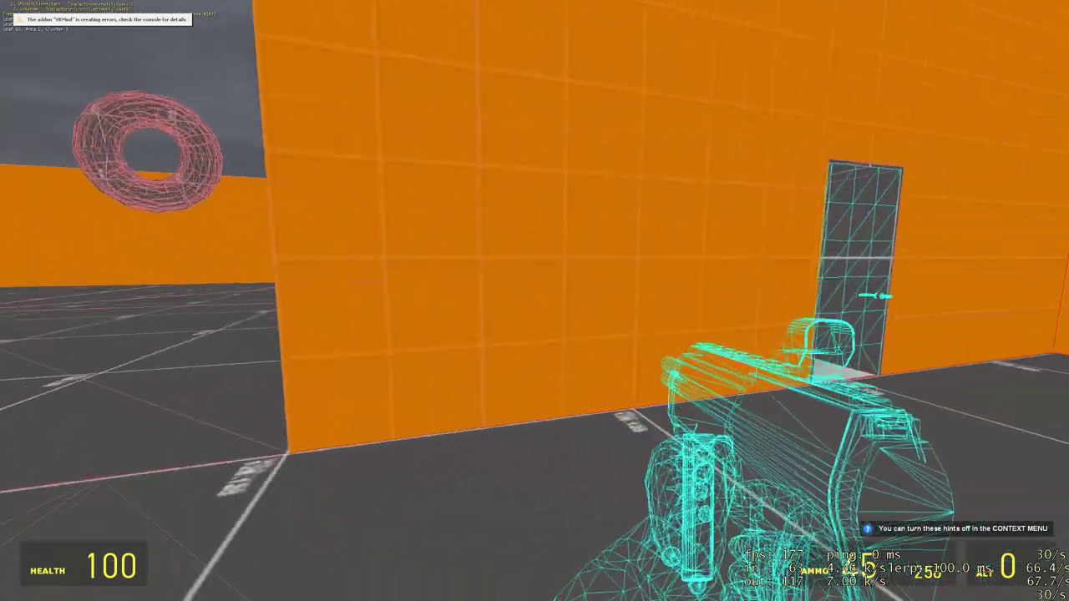
{"action": "left_click", "coordinate": [535, 301]}
{"action": "key", "text": "w"}
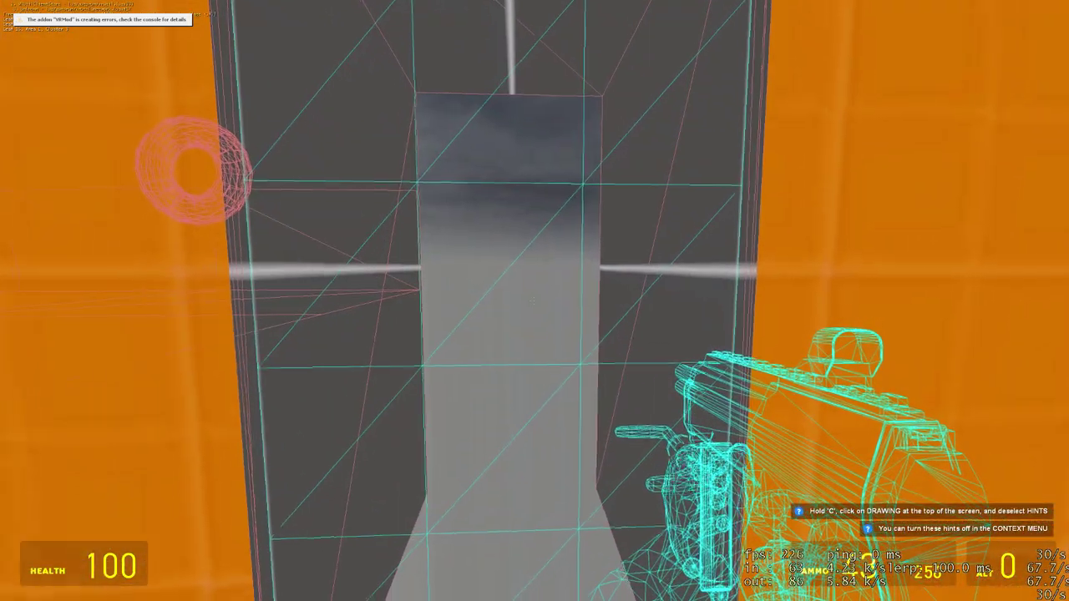
{"action": "key", "text": "s"}
{"action": "left_click", "coordinate": [534, 301]}
{"action": "key", "text": "2"}
{"action": "left_click", "coordinate": [534, 301]}
Run the console command bindtoggle p "mat_wireframe" and test the wireframe toggle in the game.
{"action": "key", "text": "grave"}
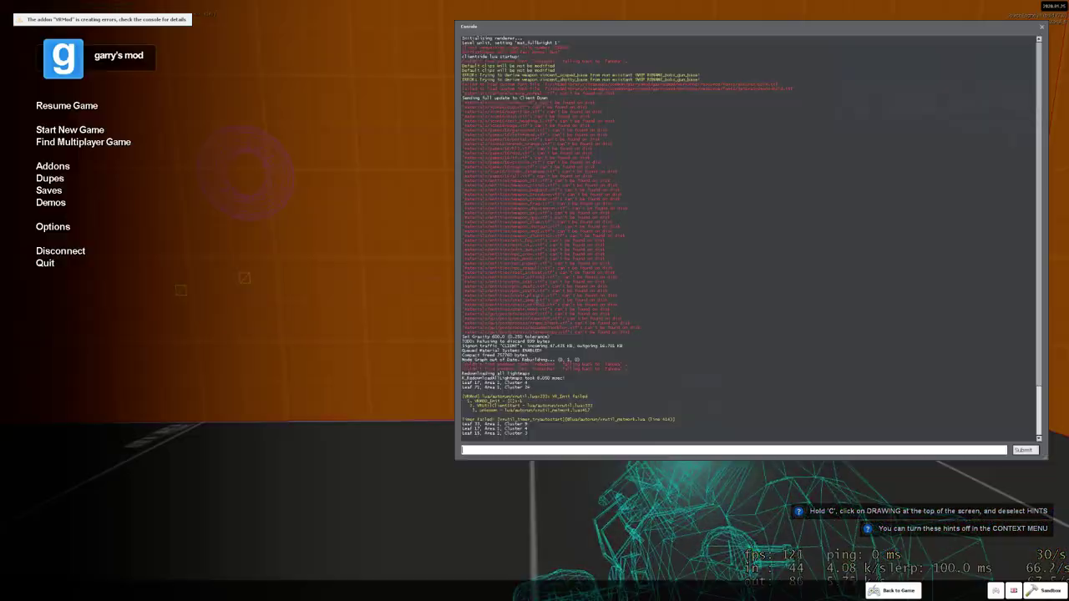
{"action": "type", "text": "mat_"}
{"action": "type", "text": "bindtoggle"}
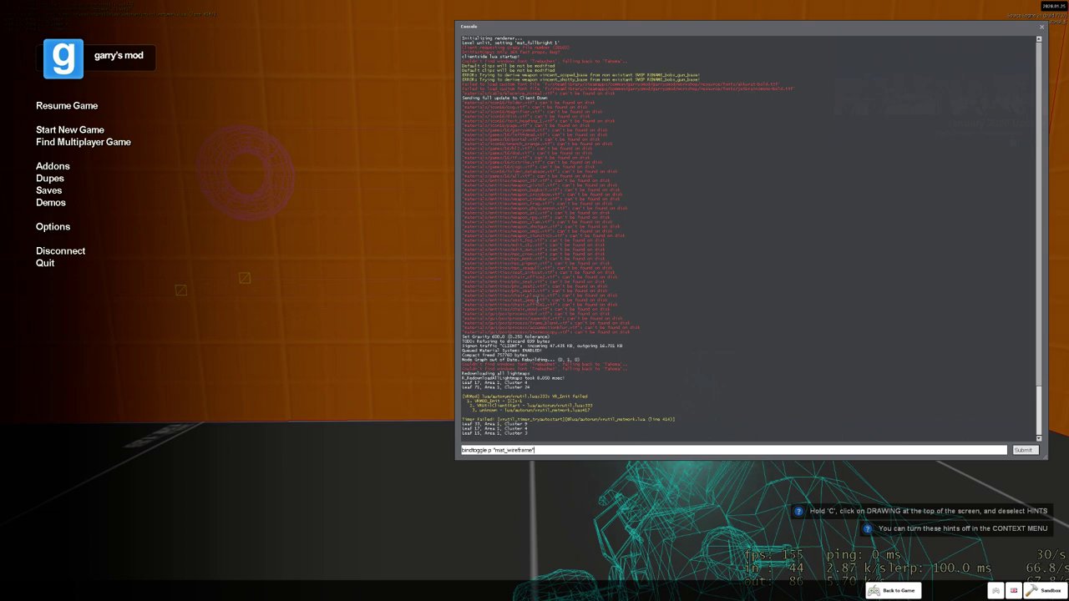
{"action": "key", "text": "Return"}
{"action": "key", "text": "Escape"}
{"action": "key", "text": "p"}
{"action": "key", "text": "p"}
{"action": "key", "text": "p"}
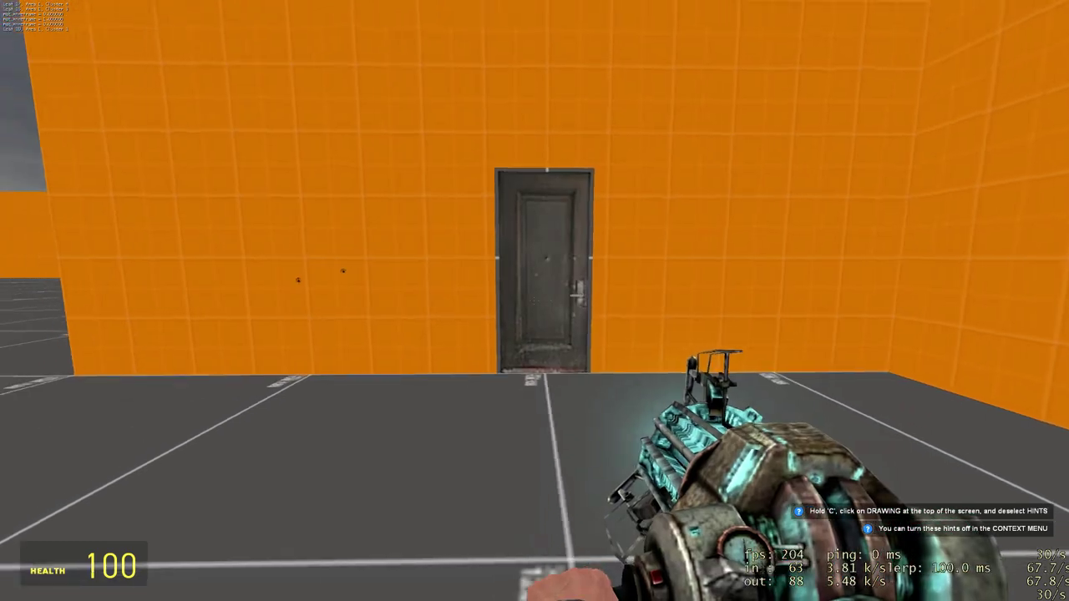
Open and close the door in normal shading and look through the doorway at the barrels.
{"action": "key", "text": "w"}
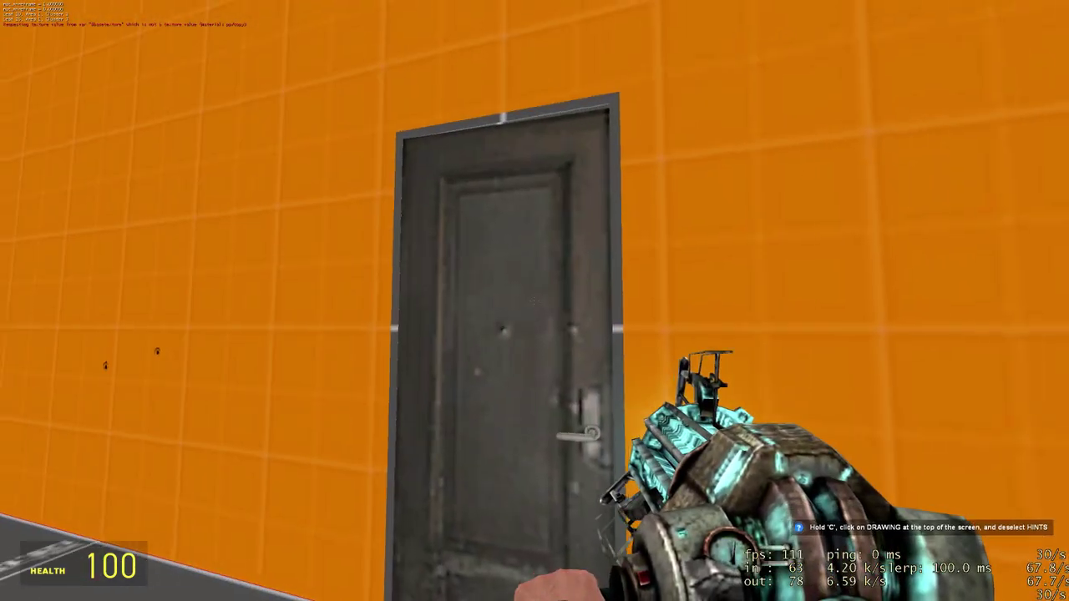
{"action": "key", "text": "e"}
{"action": "key", "text": "w"}
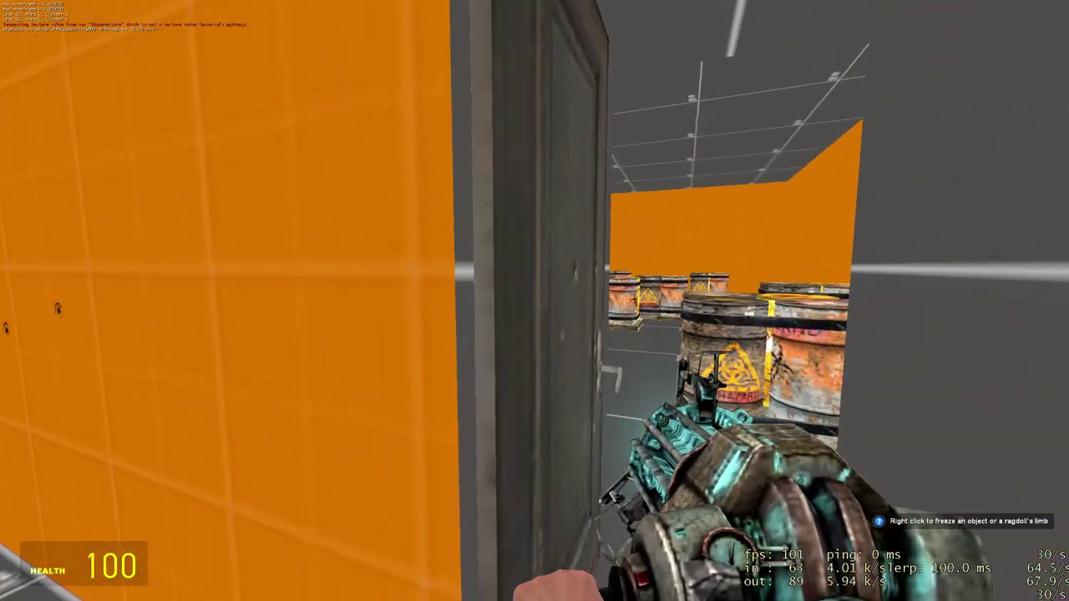
{"action": "key", "text": "e"}
{"action": "key", "text": "w"}
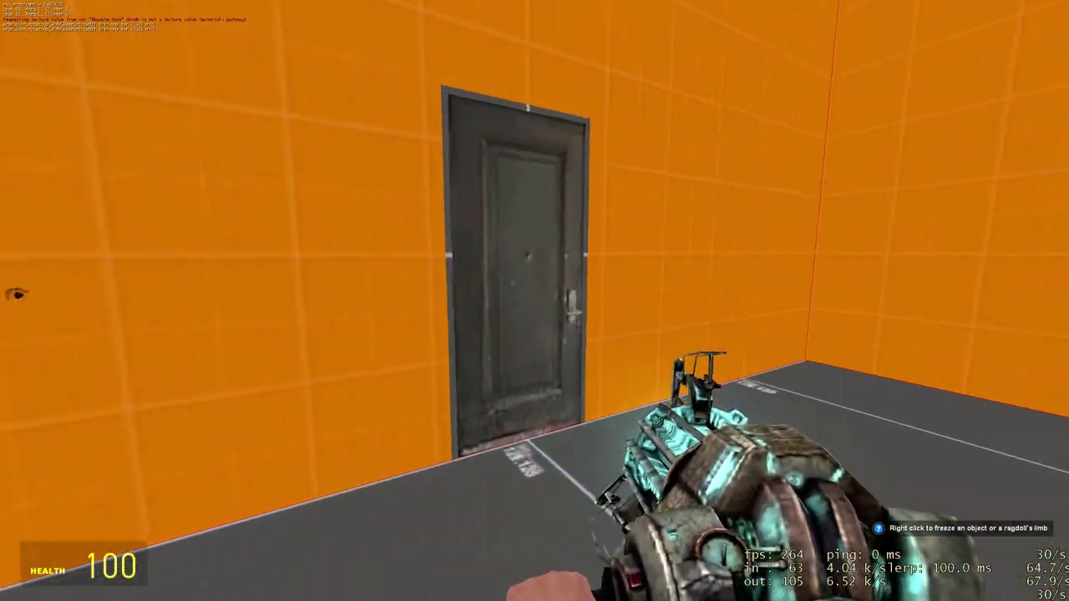
{"action": "key", "text": "w"}
{"action": "key", "text": "e"}
{"action": "key", "text": "w"}
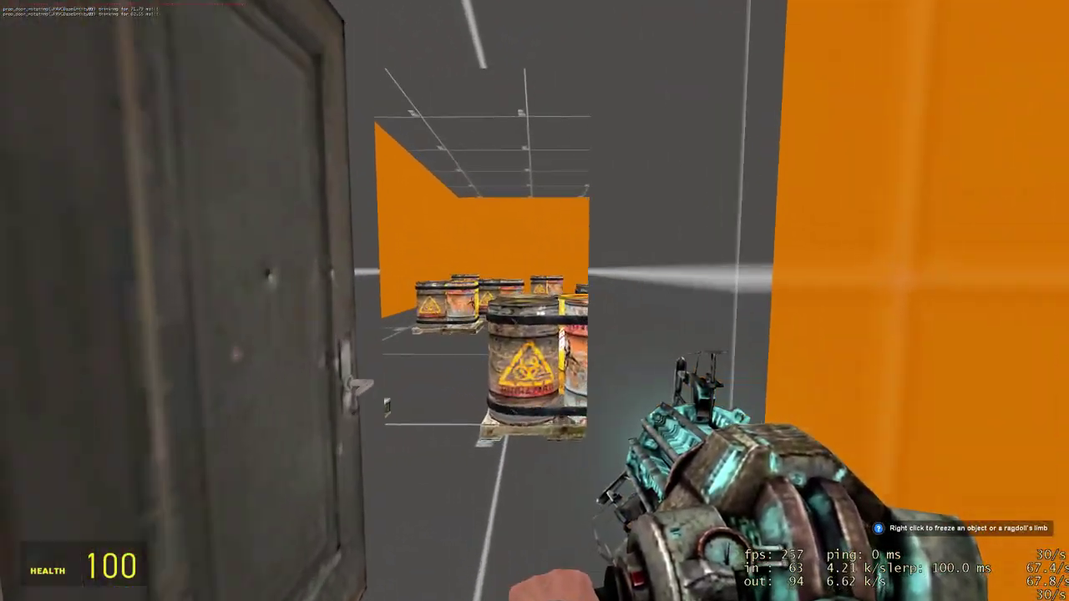
{"action": "key", "text": "s"}
{"action": "key", "text": "e"}
Turn on wireframe and compare which props render behind the door when it is open and closed.
{"action": "key", "text": "k"}
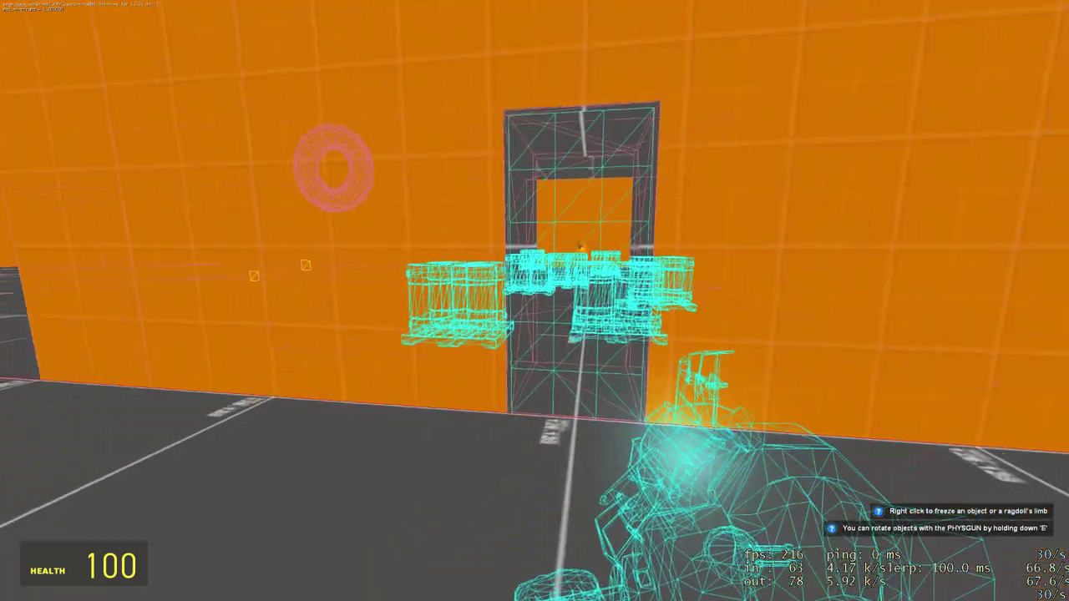
{"action": "key", "text": "s"}
{"action": "key", "text": "a"}
{"action": "key", "text": "w"}
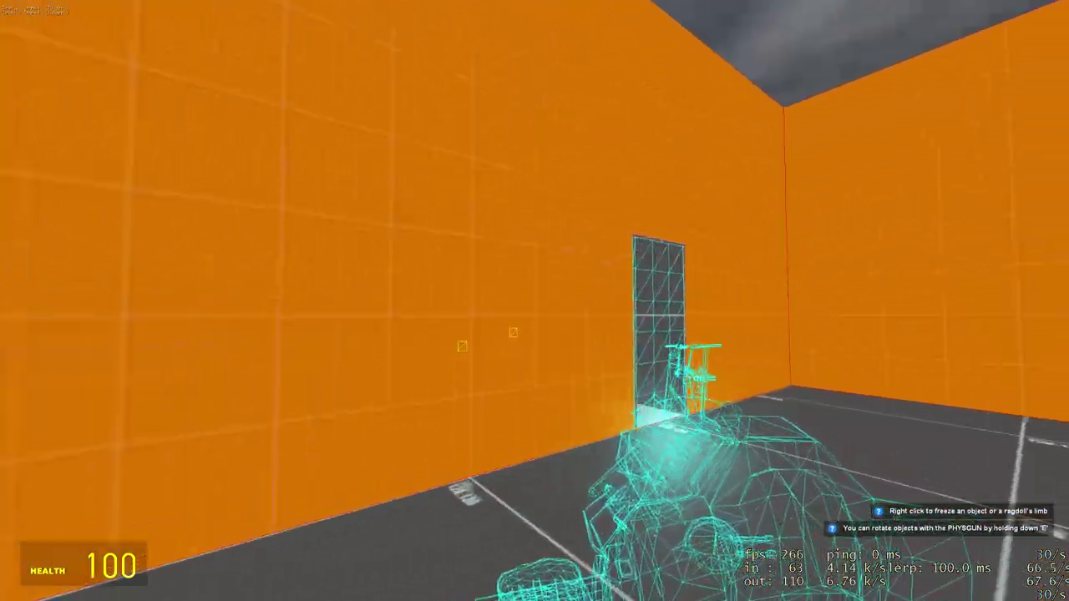
{"action": "key", "text": "w"}
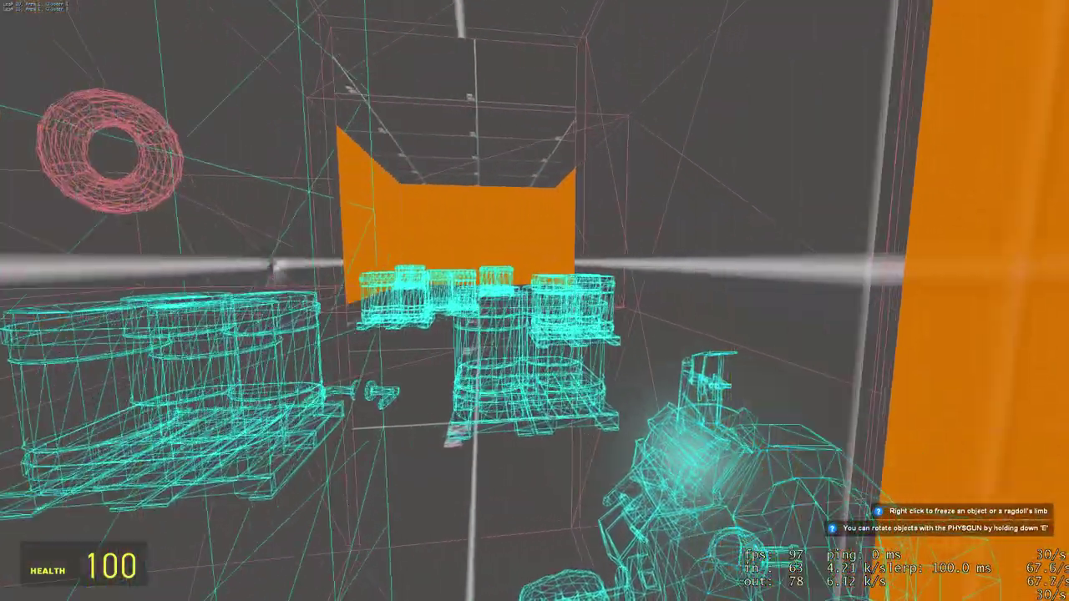
{"action": "key", "text": "w"}
{"action": "key", "text": "s"}
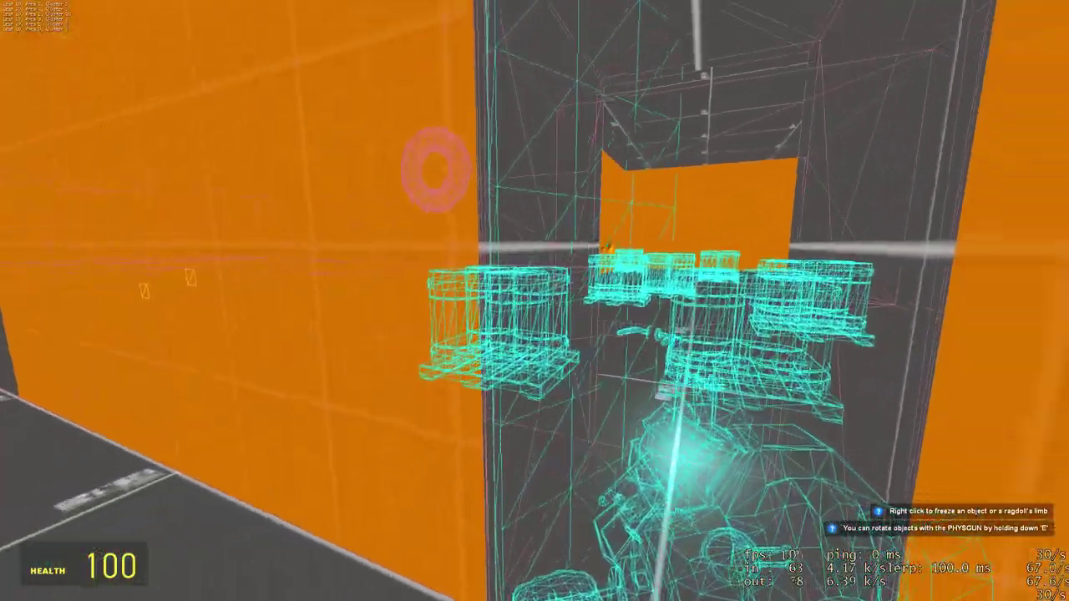
{"action": "key", "text": "s"}
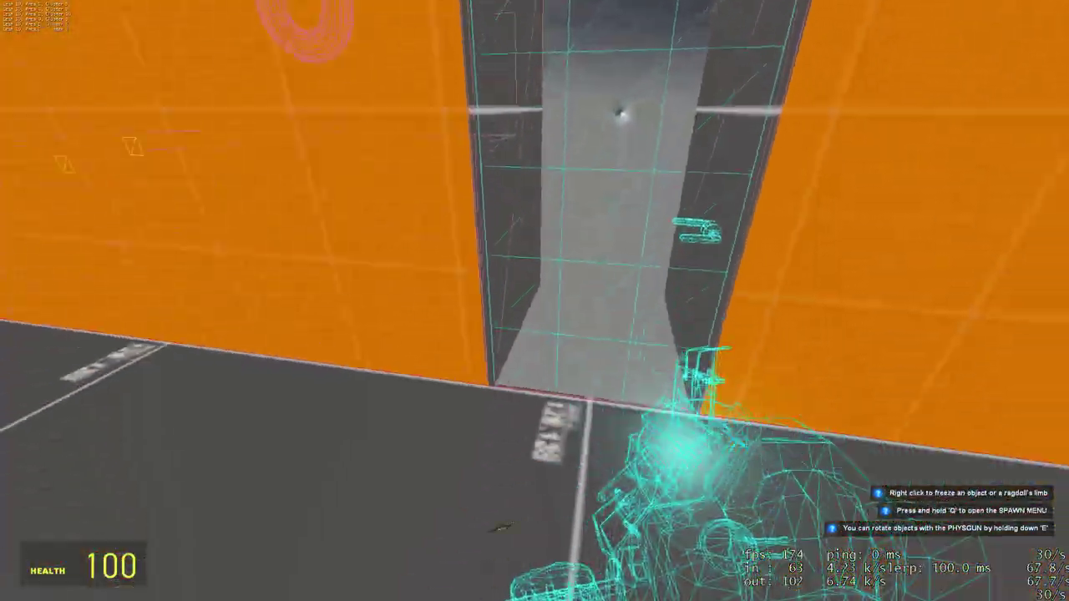
{"action": "key", "text": "s"}
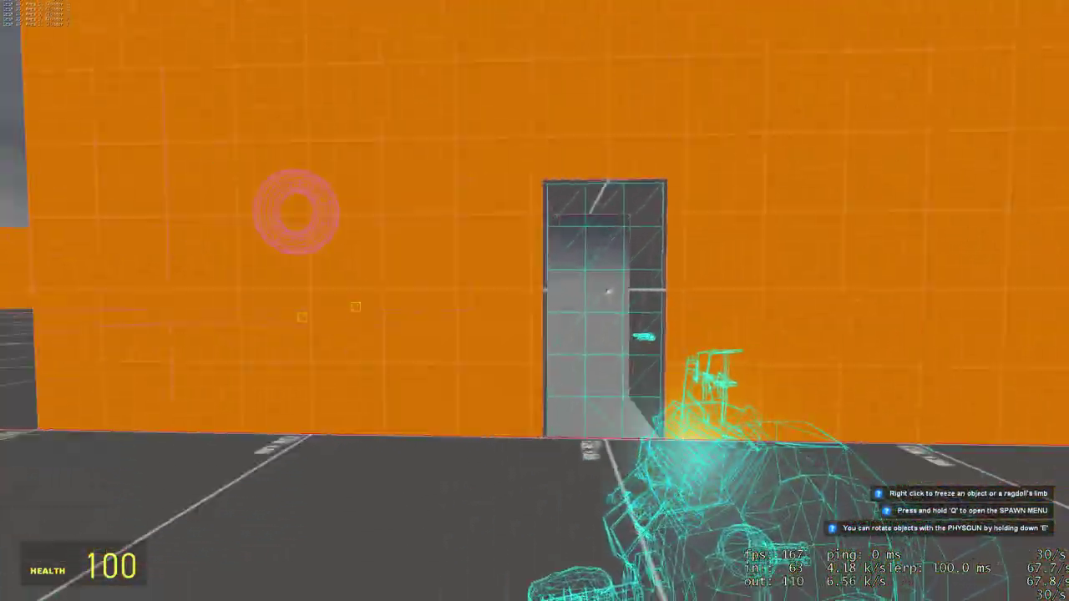
Turn off wireframe, pull the door away from its doorway with the physics gun and look through the opening.
{"action": "key", "text": "w"}
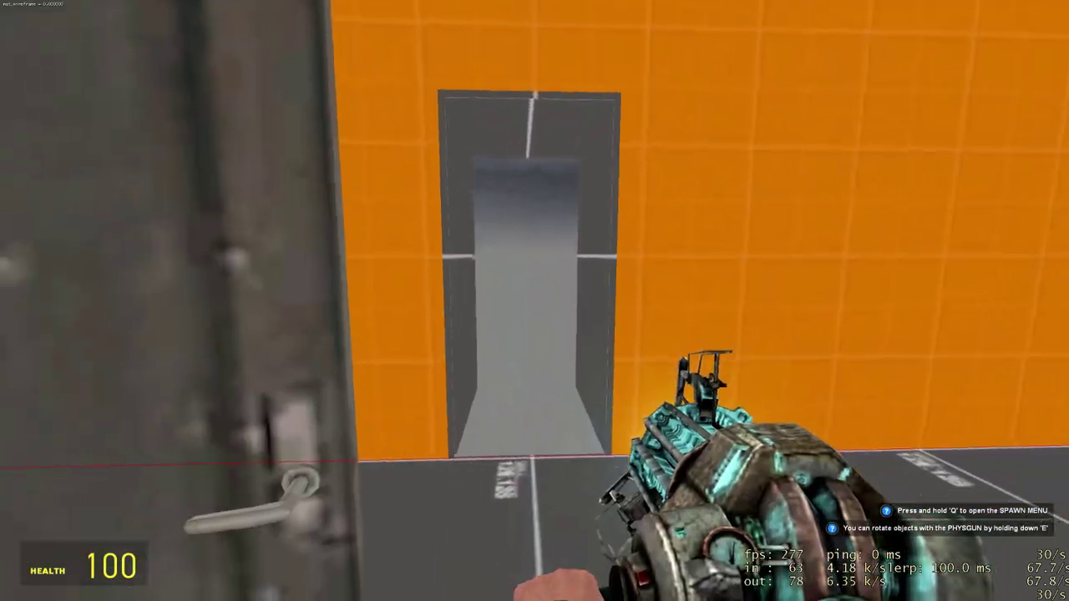
{"action": "key", "text": "s"}
{"action": "left_click", "coordinate": [535, 301]}
{"action": "left_click_drag", "start_coordinate": [535, 301], "coordinate": [534, 300]}
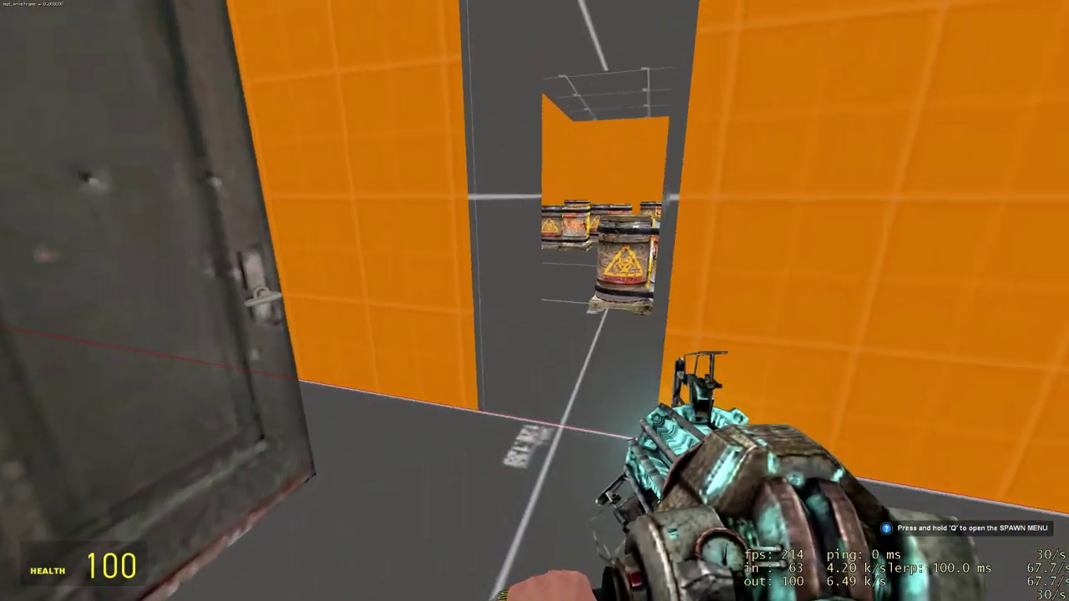
{"action": "key", "text": "s"}
{"action": "key", "text": "a"}
{"action": "key", "text": "w"}
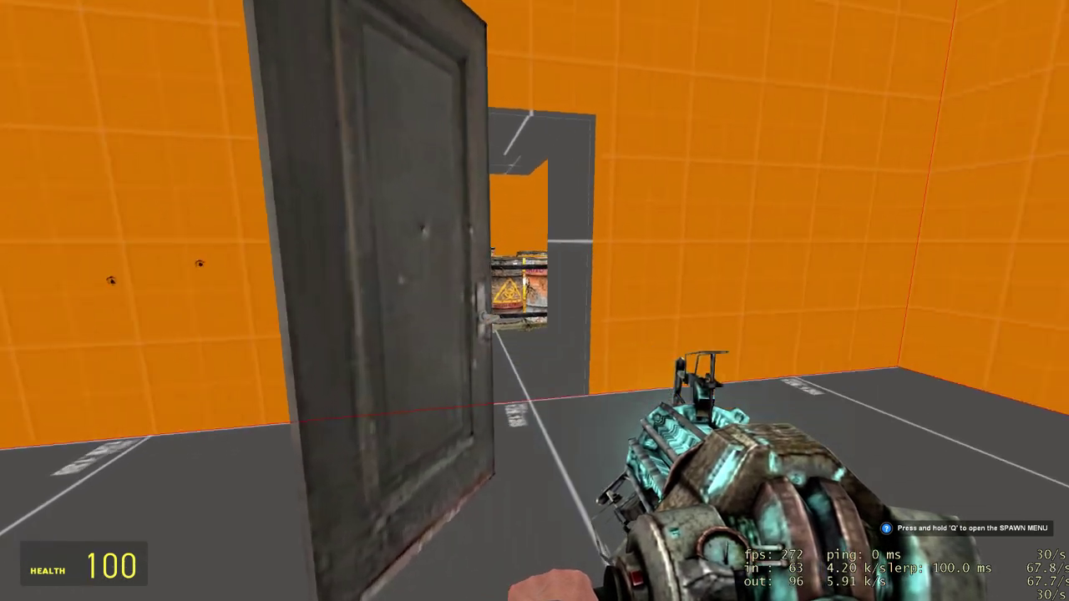
Operate the displaced door and watch how the barrels render through the empty doorway.
{"action": "key", "text": "e"}
{"action": "key", "text": "d"}
{"action": "key", "text": "w"}
{"action": "key", "text": "e"}
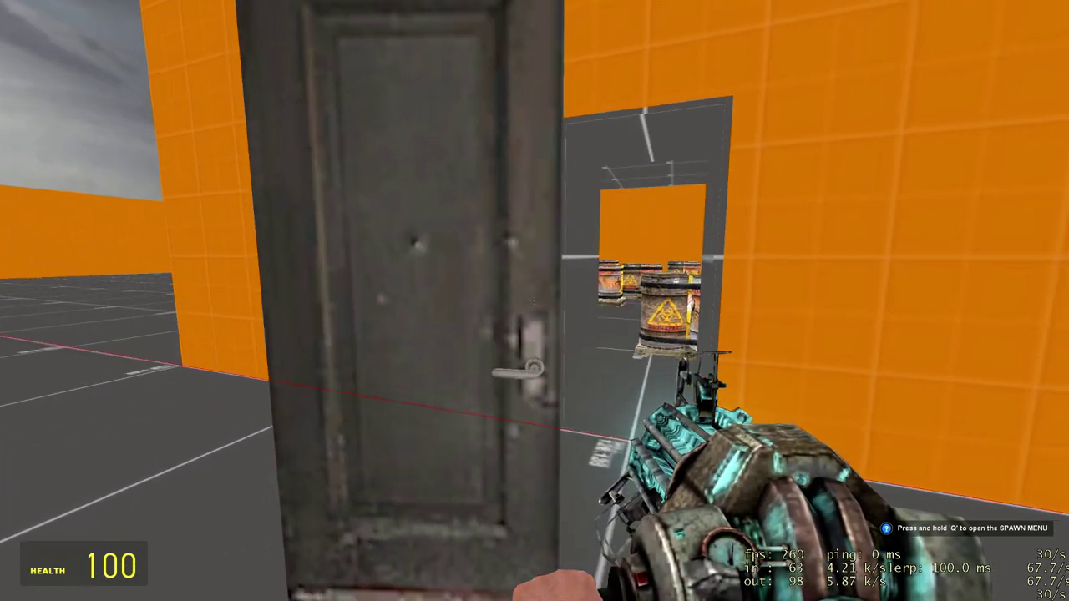
{"action": "key", "text": "s"}
{"action": "key", "text": "d"}
{"action": "key", "text": "a"}
{"action": "key", "text": "w"}
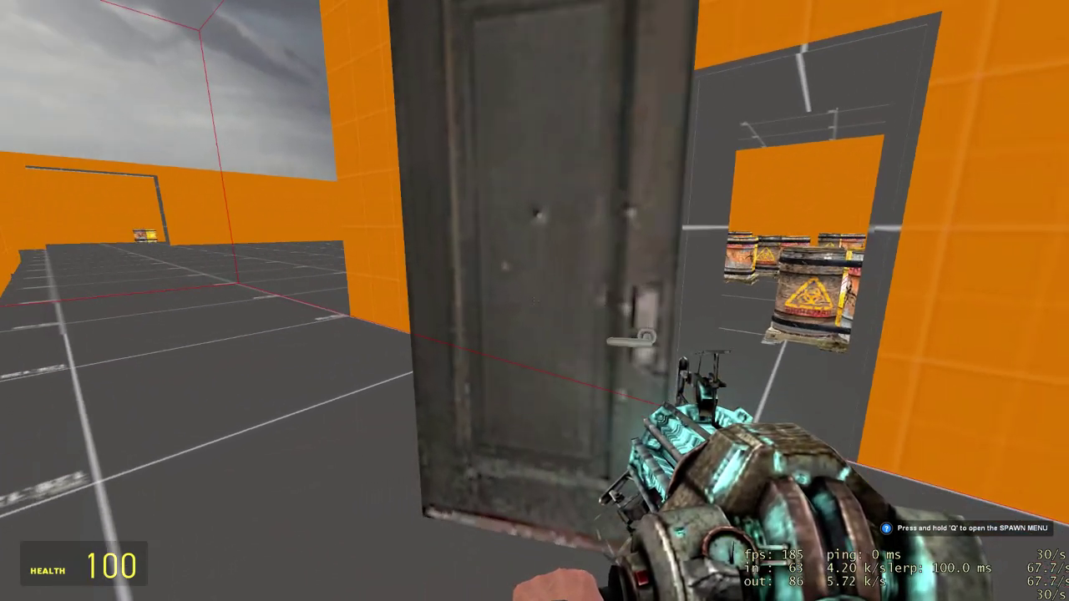
Open the displaced door's object options in the game and apply one of the actions.
{"action": "key", "text": "c"}
{"action": "right_click", "coordinate": [518, 342]}
{"action": "left_click", "coordinate": [547, 402]}
{"action": "mouse_move", "coordinate": [534, 300]}
{"action": "left_mouse_down"}
{"action": "mouse_move", "coordinate": [535, 284]}
{"action": "mouse_move", "coordinate": [518, 292]}
{"action": "mouse_move", "coordinate": [534, 301]}
{"action": "left_mouse_up"}
{"action": "key", "text": "s"}
Switch to Hammer, close the compile log and unload the portal file from the map.
{"action": "key", "text": "alt+Tab"}
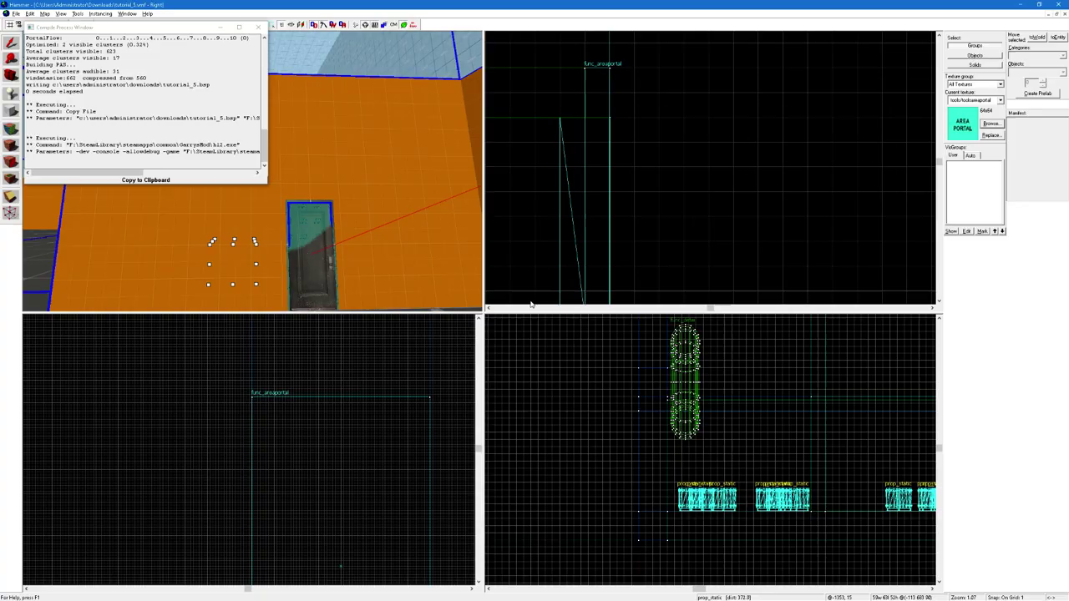
{"action": "left_click", "coordinate": [258, 28]}
{"action": "key", "text": "z"}
{"action": "key", "text": "w"}
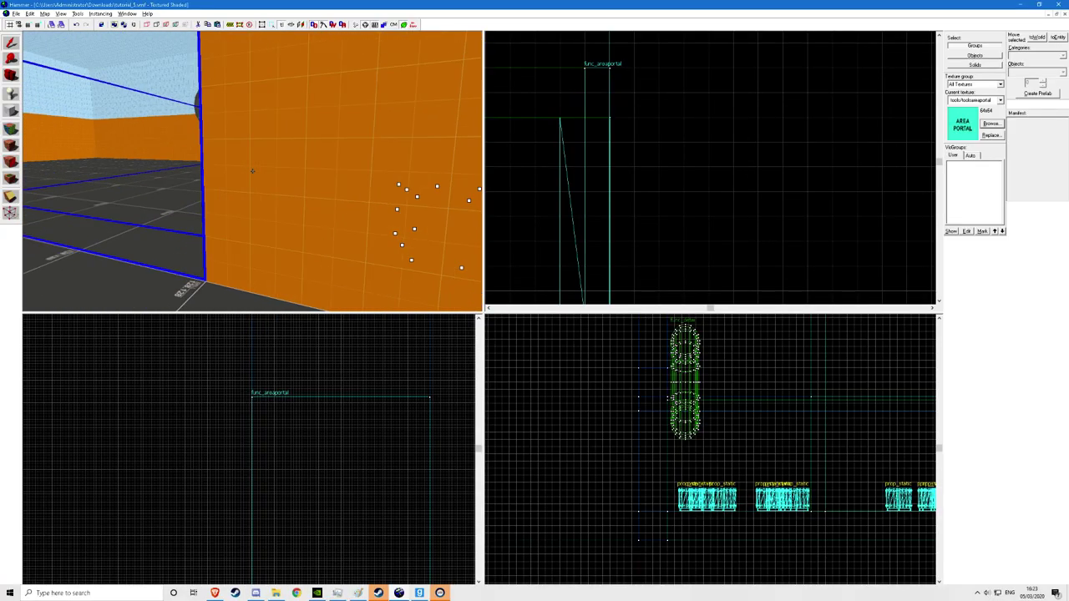
{"action": "key", "text": "w"}
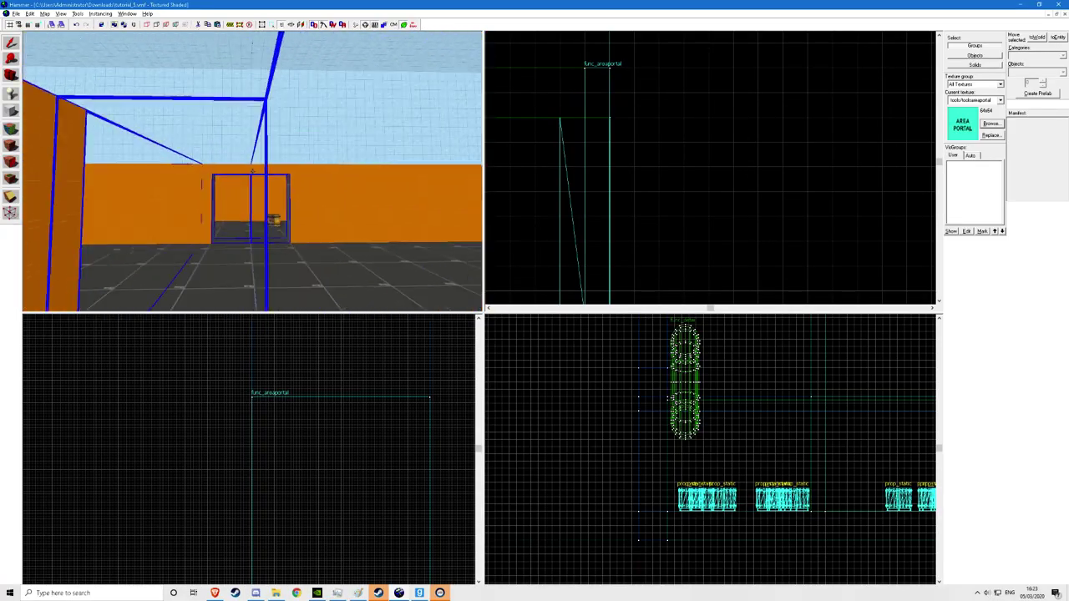
{"action": "key", "text": "s"}
{"action": "key", "text": "z"}
{"action": "left_click", "coordinate": [45, 14]}
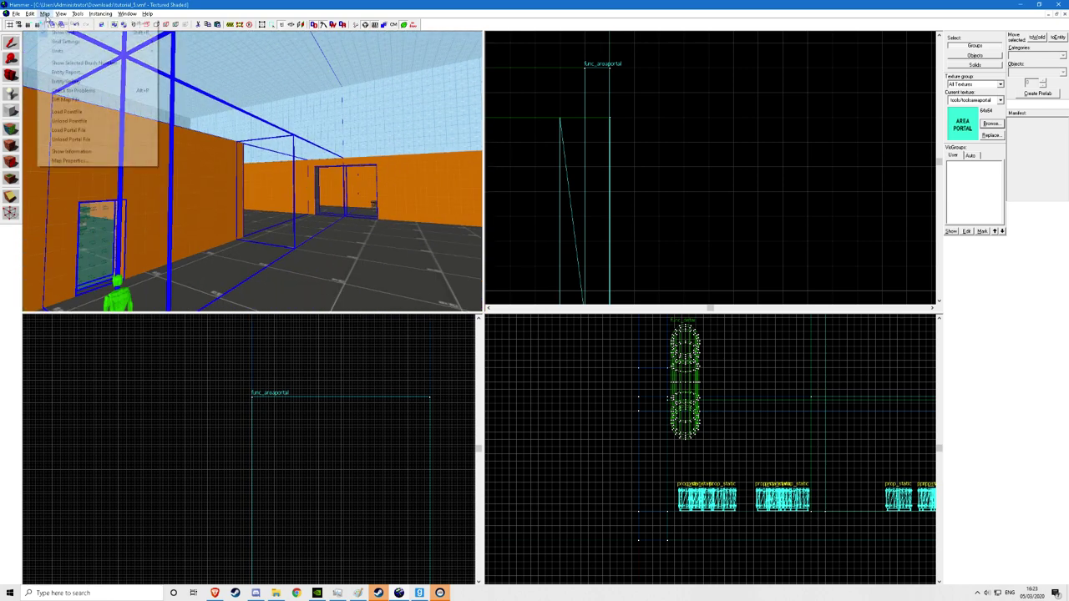
{"action": "left_click", "coordinate": [73, 139]}
Select the orange brush above the wide doorway and bring its edge into close view from above.
{"action": "key", "text": "z"}
{"action": "key", "text": "w"}
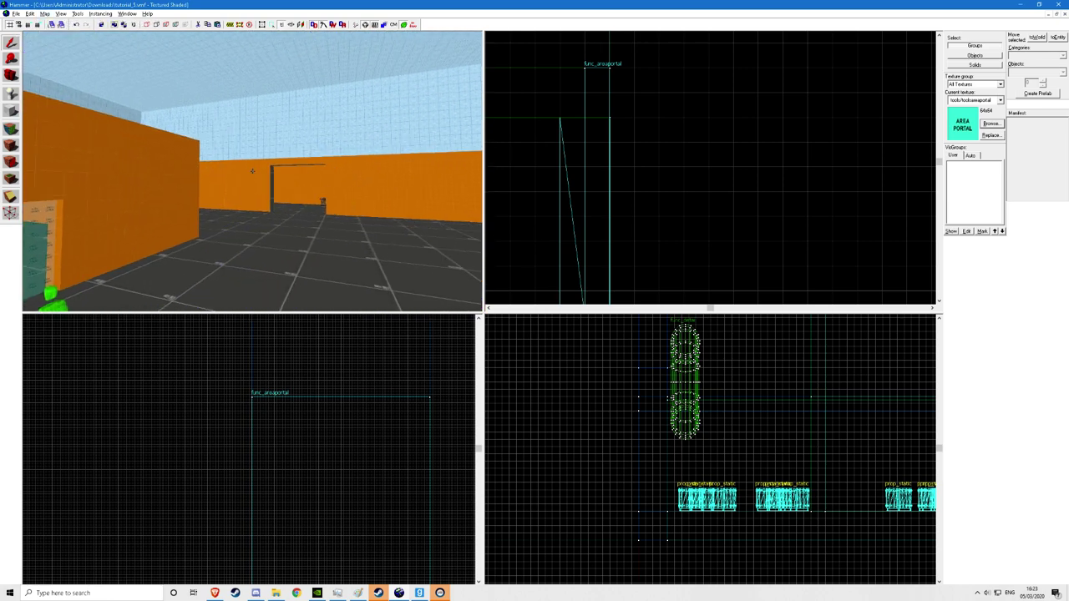
{"action": "key", "text": "s"}
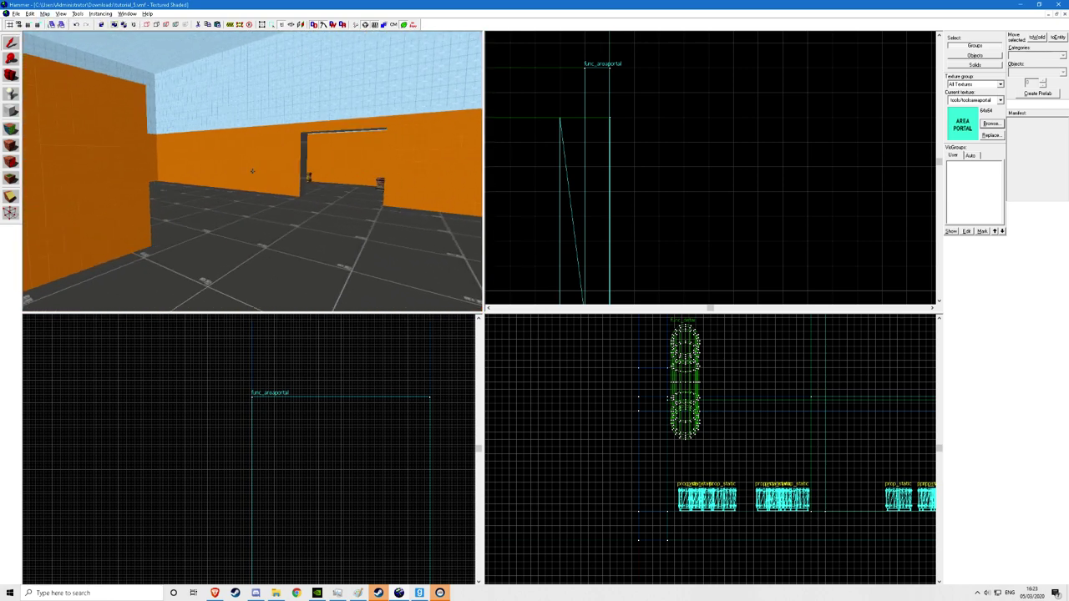
{"action": "key", "text": "w"}
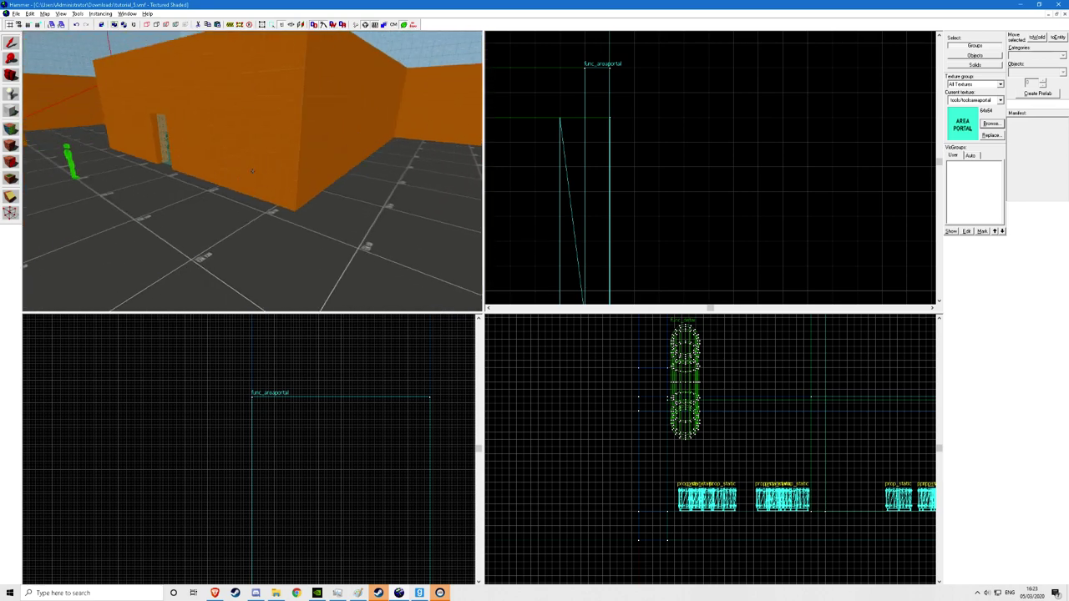
{"action": "left_click", "coordinate": [186, 182]}
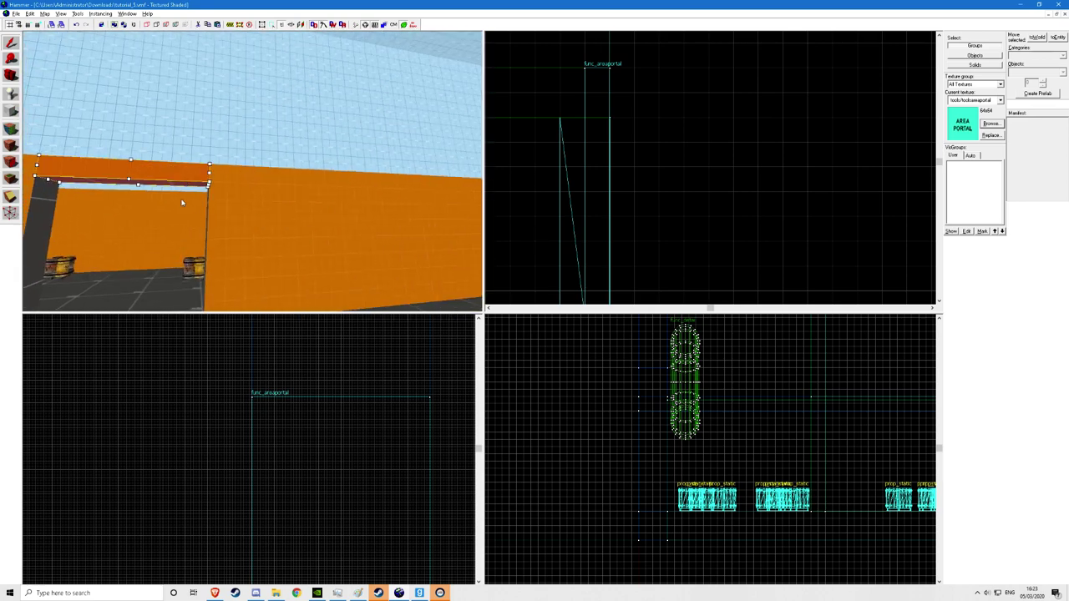
{"action": "scroll", "coordinate": [585, 138], "scroll_direction": "down", "scroll_amount": 5}
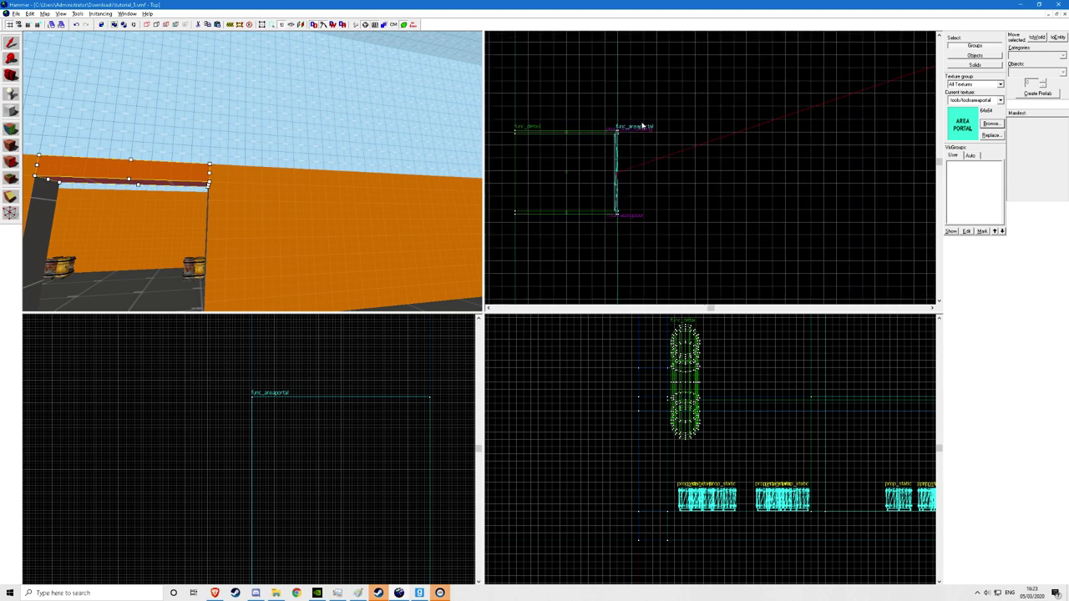
{"action": "scroll", "coordinate": [648, 121], "scroll_direction": "down", "scroll_amount": 4}
{"action": "scroll", "coordinate": [675, 234], "scroll_direction": "up", "scroll_amount": 5}
{"action": "scroll", "coordinate": [668, 146], "scroll_direction": "up", "scroll_amount": 6}
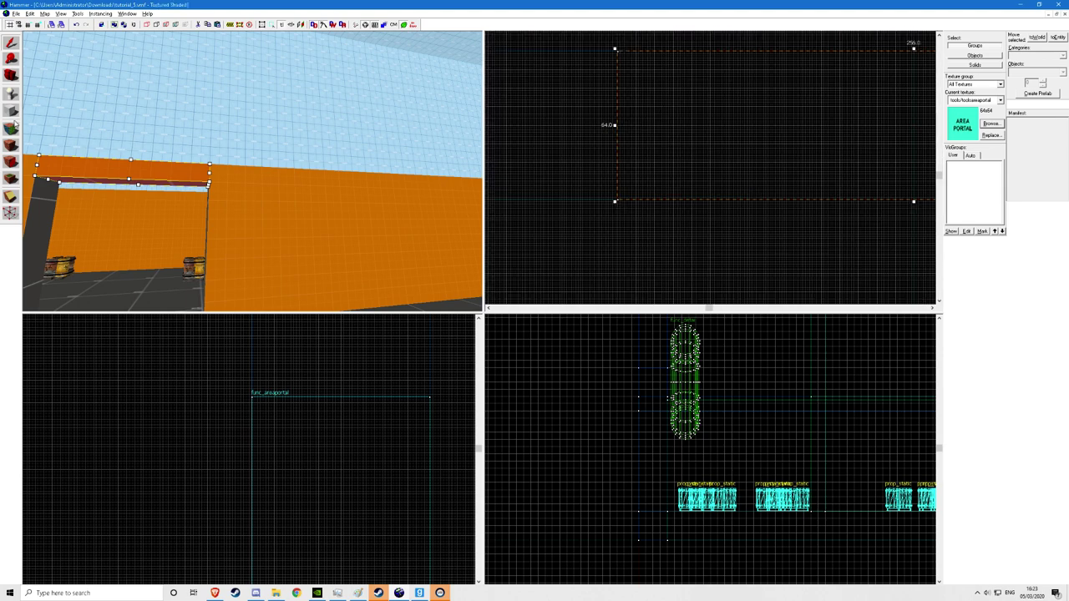
{"action": "left_click", "coordinate": [13, 117]}
{"action": "scroll", "coordinate": [623, 126], "scroll_direction": "up", "scroll_amount": 4}
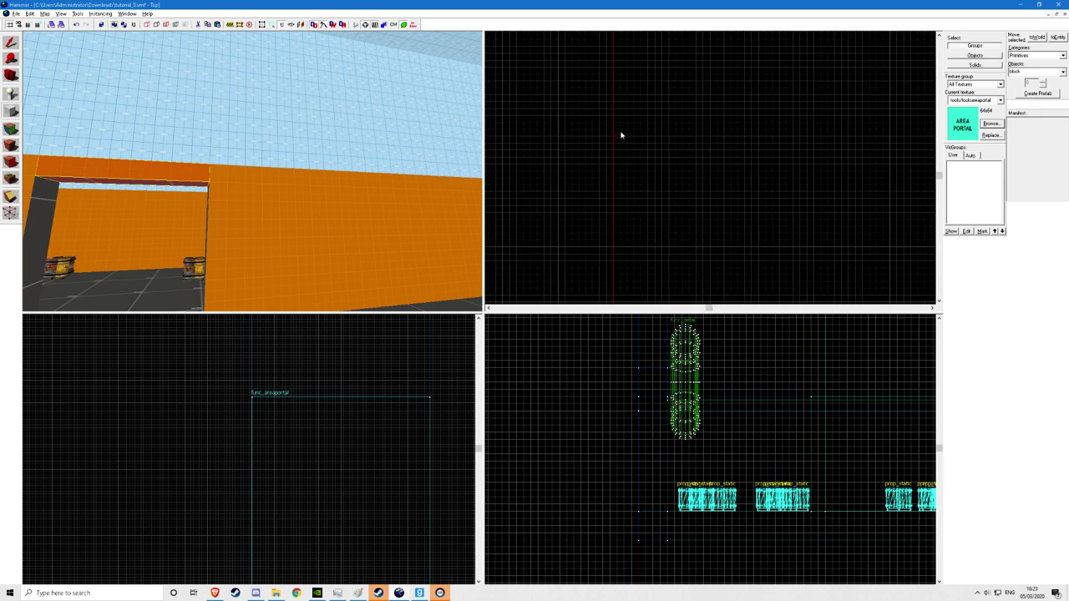
{"action": "left_click", "coordinate": [13, 41]}
{"action": "scroll", "coordinate": [630, 139], "scroll_direction": "up", "scroll_amount": 3}
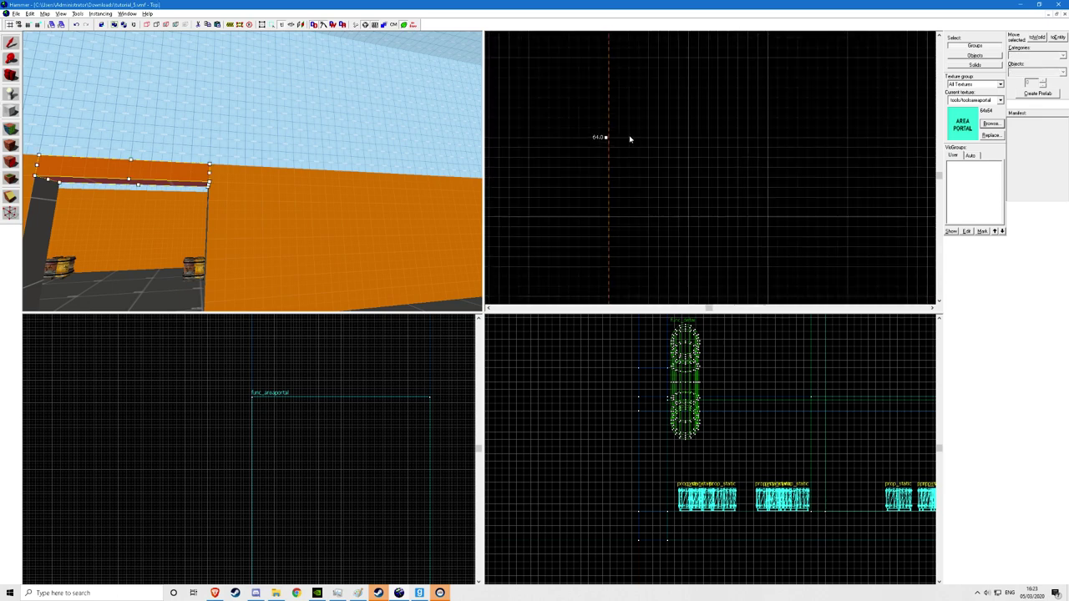
Outline a thin block with the area portal texture across the wide doorway in the top view.
{"action": "left_click", "coordinate": [13, 111]}
{"action": "scroll", "coordinate": [585, 142], "scroll_direction": "down", "scroll_amount": 2}
{"action": "left_click_drag", "start_coordinate": [536, 135], "coordinate": [767, 149]}
{"action": "scroll", "coordinate": [768, 150], "scroll_direction": "up", "scroll_amount": 5}
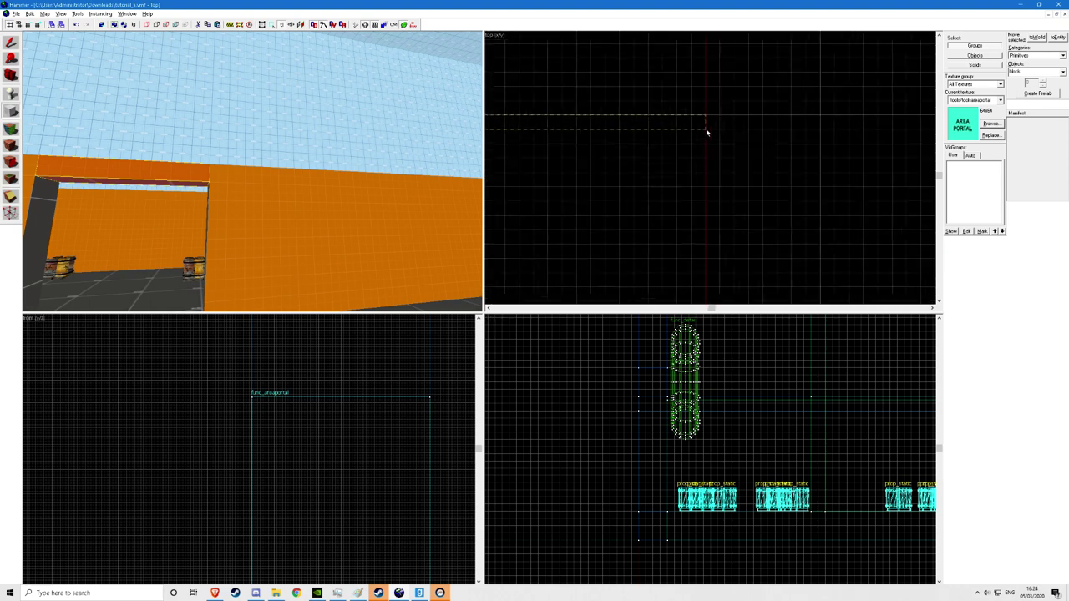
{"action": "left_click_drag", "start_coordinate": [706, 132], "coordinate": [706, 132]}
{"action": "scroll", "coordinate": [223, 377], "scroll_direction": "down", "scroll_amount": 6}
{"action": "scroll", "coordinate": [194, 419], "scroll_direction": "up", "scroll_amount": 6}
Fit the block's height from the doorway's top edge to the floor at 1 unit thick and create the brush.
{"action": "left_click_drag", "start_coordinate": [207, 420], "coordinate": [207, 506]}
{"action": "scroll", "coordinate": [201, 393], "scroll_direction": "down", "scroll_amount": 4}
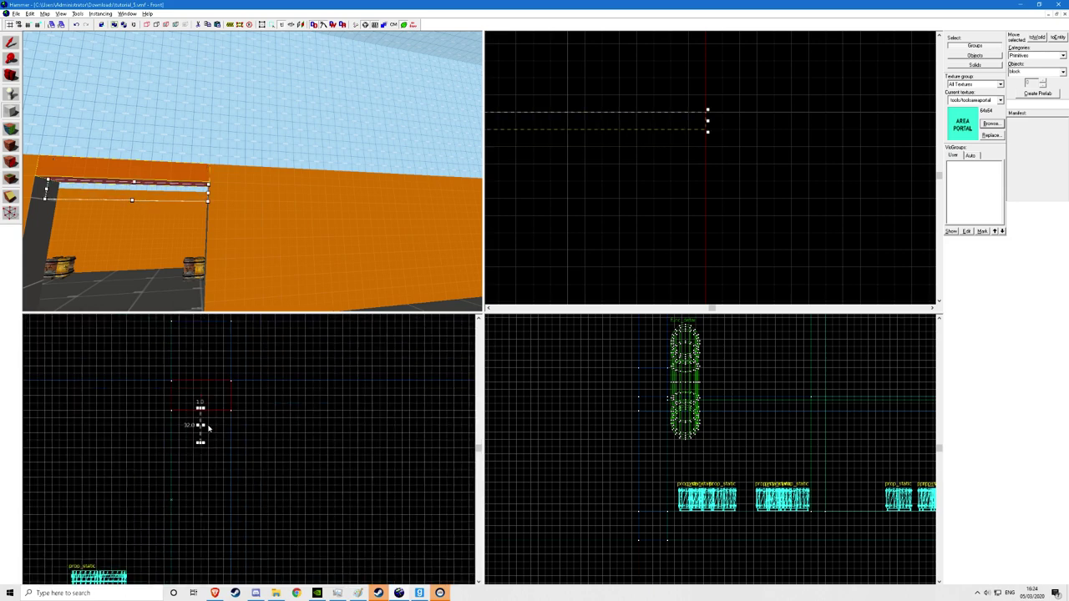
{"action": "mouse_move", "coordinate": [201, 445]}
{"action": "left_mouse_down"}
{"action": "mouse_move", "coordinate": [227, 343]}
{"action": "mouse_move", "coordinate": [218, 451]}
{"action": "mouse_move", "coordinate": [233, 473]}
{"action": "mouse_move", "coordinate": [214, 458]}
{"action": "left_mouse_up"}
{"action": "scroll", "coordinate": [226, 343], "scroll_direction": "down", "scroll_amount": 5}
{"action": "scroll", "coordinate": [218, 450], "scroll_direction": "up", "scroll_amount": 12}
{"action": "key", "text": "z"}
{"action": "key", "text": "s"}
{"action": "key", "text": "z"}
{"action": "key", "text": "Return"}
{"action": "scroll", "coordinate": [184, 138], "scroll_direction": "up", "scroll_amount": 5}
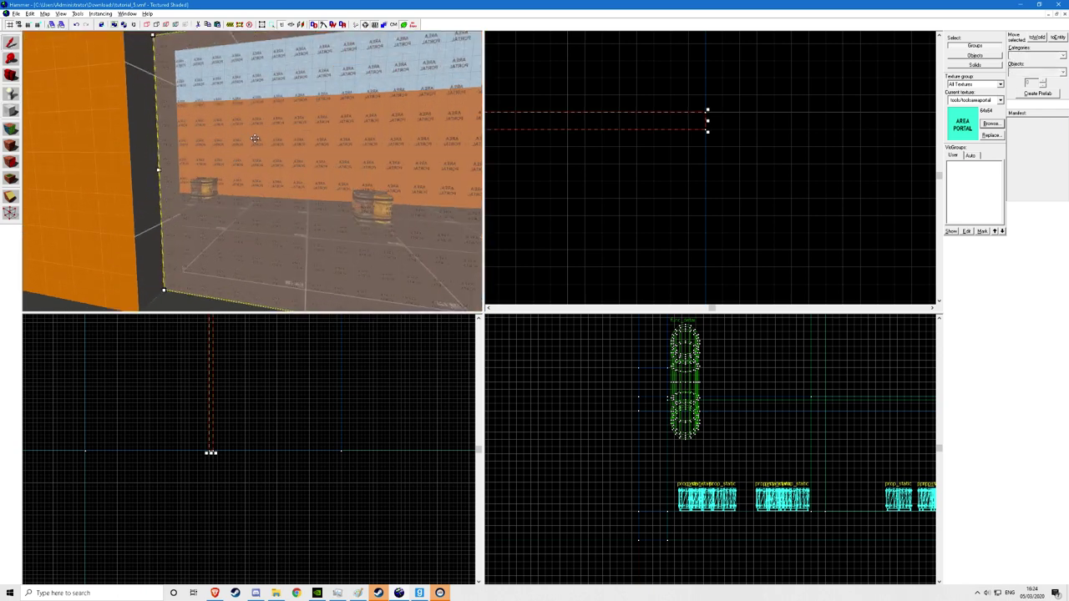
Turn the area portal brush into a func_areaportalwindow entity, apply it and close its properties.
{"action": "key", "text": "ctrl+t"}
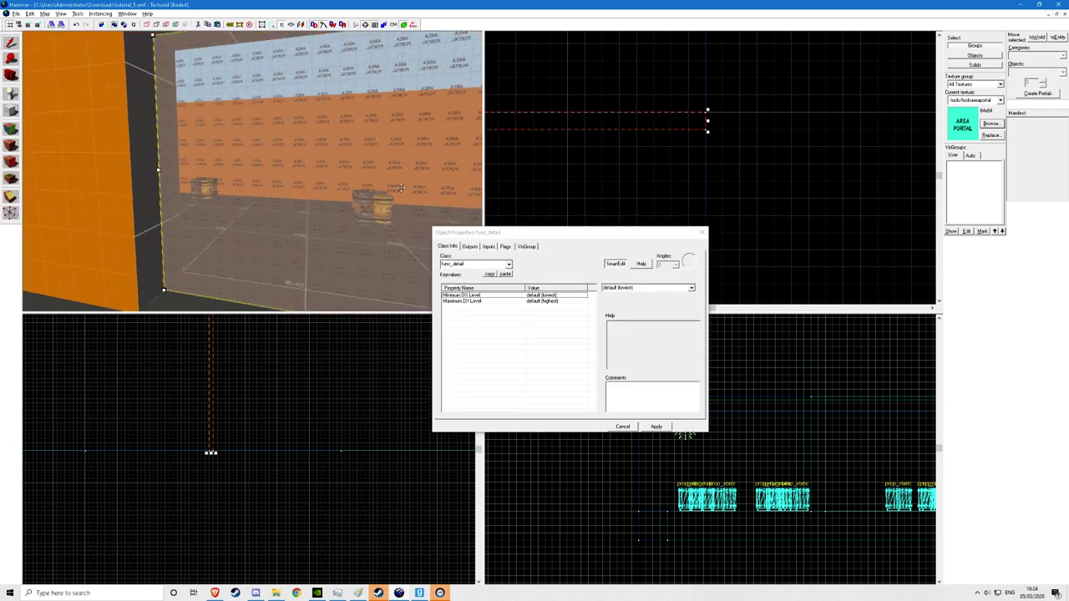
{"action": "left_click", "coordinate": [469, 268]}
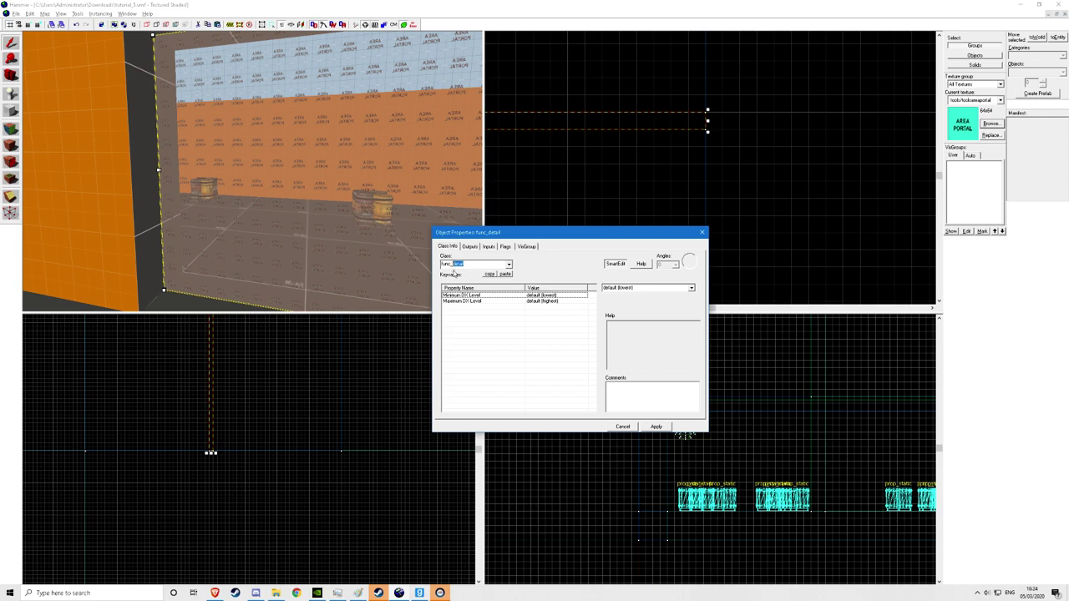
{"action": "type", "text": "rea"}
{"action": "left_click", "coordinate": [471, 280]}
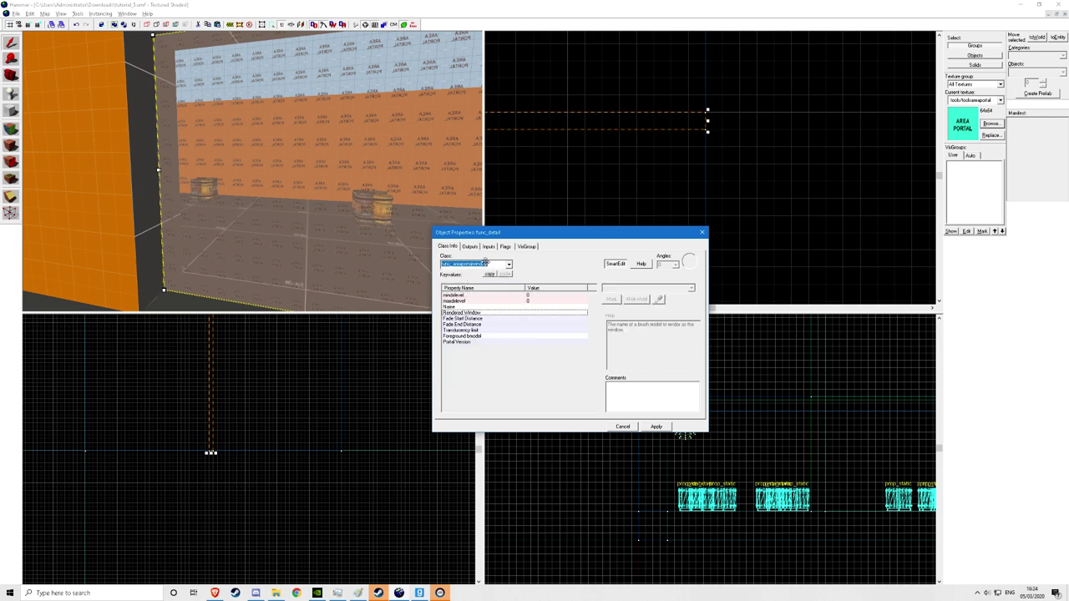
{"action": "left_click", "coordinate": [657, 428]}
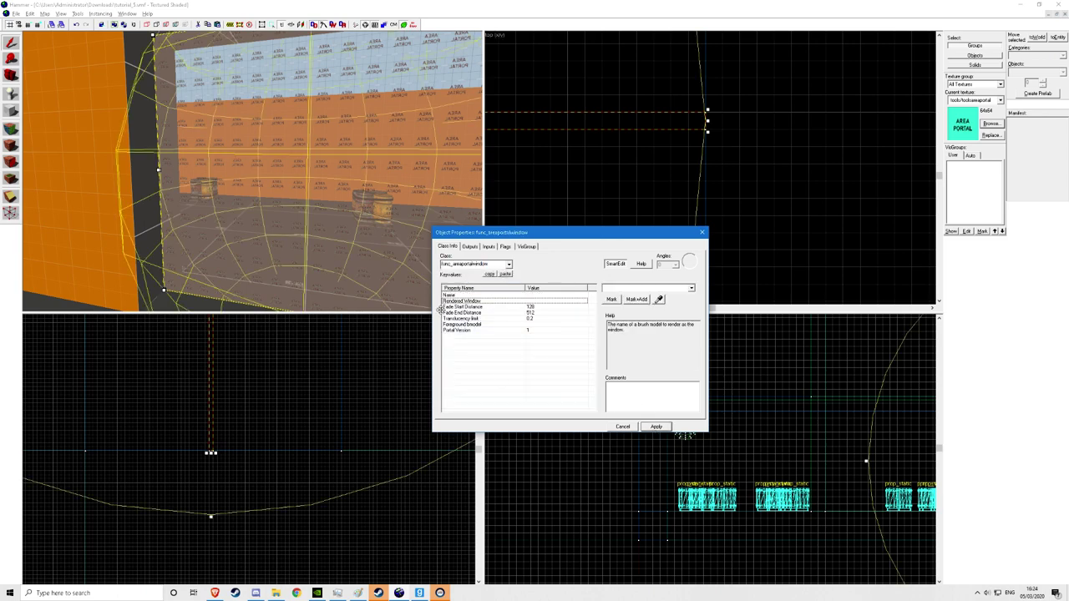
{"action": "key", "text": "z"}
{"action": "key", "text": "s"}
{"action": "key", "text": "z"}
{"action": "key", "text": "s"}
{"action": "left_click", "coordinate": [703, 233]}
{"action": "key", "text": "w"}
{"action": "key", "text": "d"}
{"action": "left_click", "coordinate": [424, 185]}
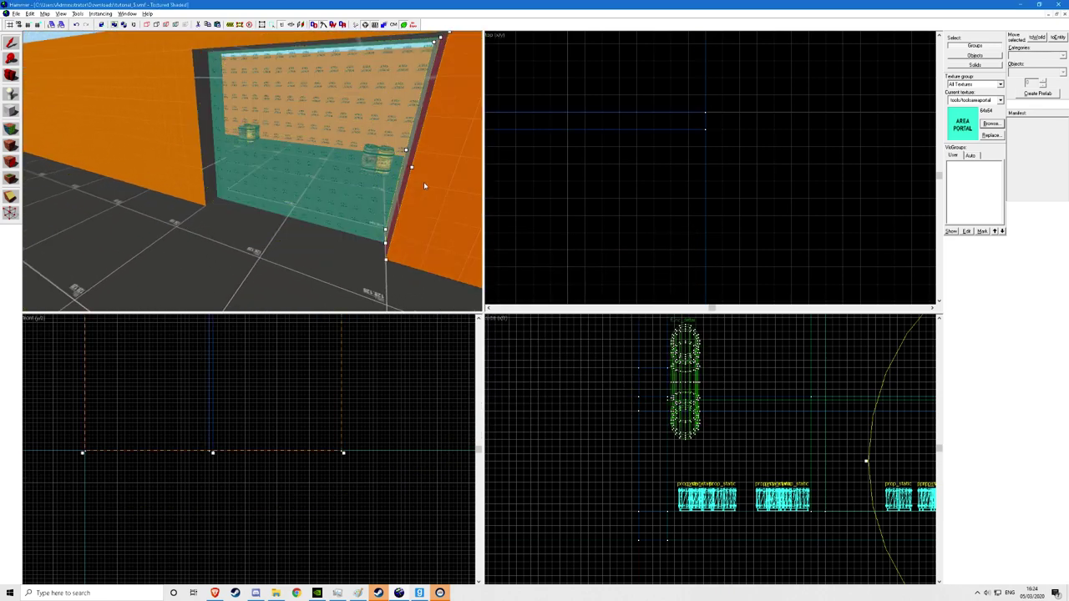
{"action": "left_click", "coordinate": [365, 171]}
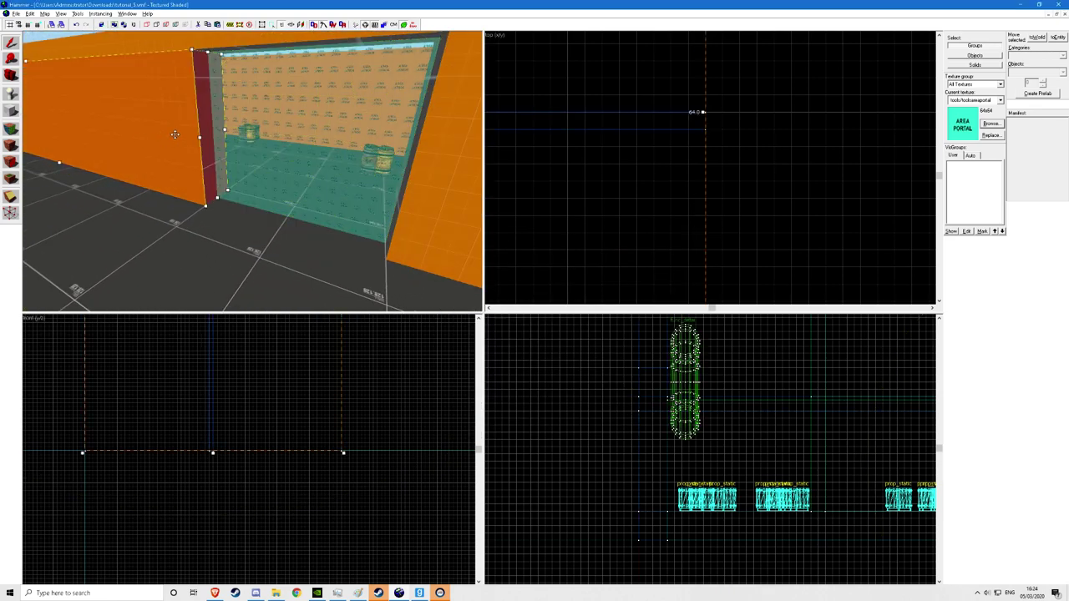
{"action": "left_click", "coordinate": [256, 110]}
Filter the textures for black and choose effects/black as the current texture.
{"action": "left_click", "coordinate": [991, 123]}
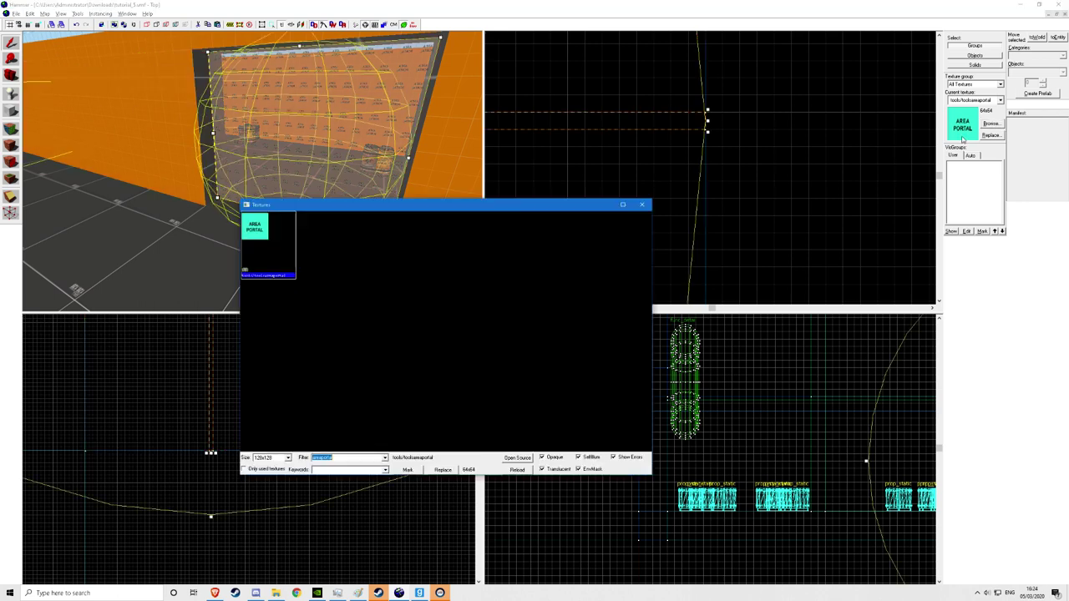
{"action": "type", "text": "s"}
{"action": "double_click", "coordinate": [275, 262]}
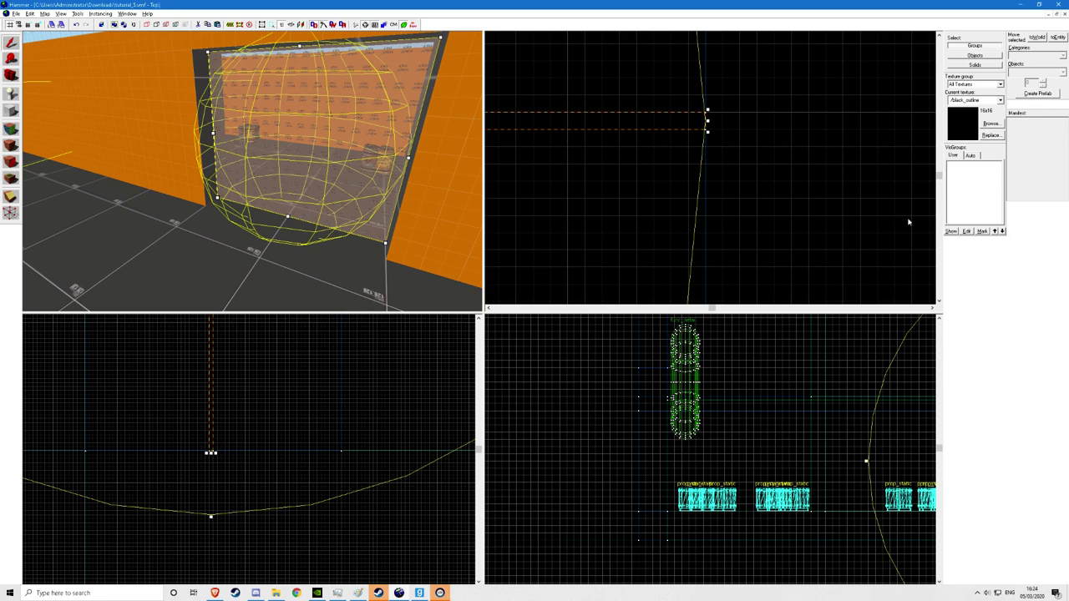
{"action": "left_click", "coordinate": [991, 123]}
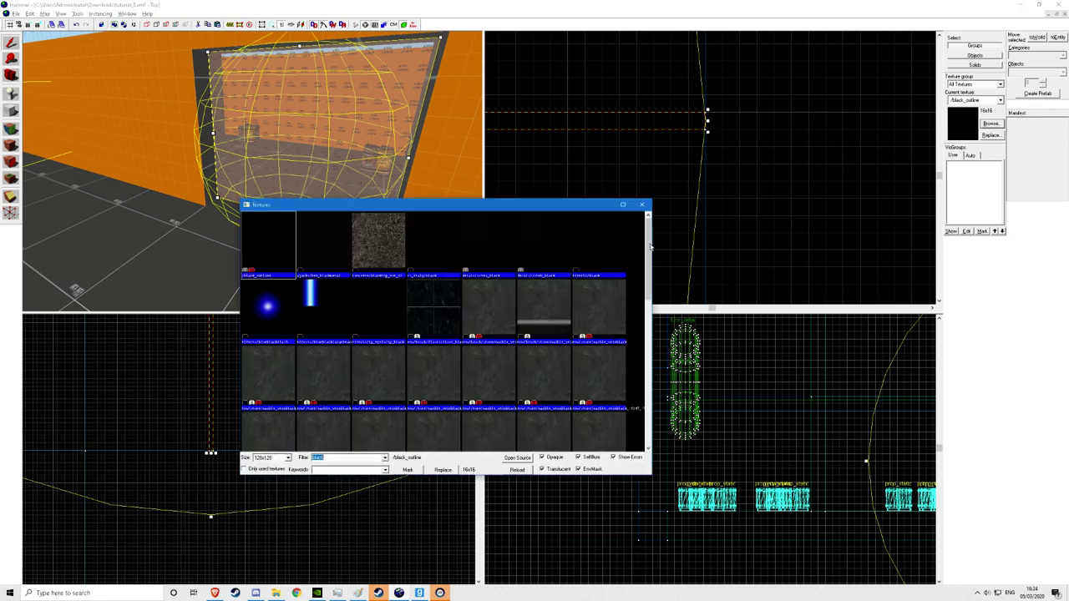
{"action": "scroll", "coordinate": [582, 259], "scroll_direction": "down", "scroll_amount": 1}
{"action": "scroll", "coordinate": [583, 258], "scroll_direction": "up", "scroll_amount": 1}
{"action": "double_click", "coordinate": [589, 251]}
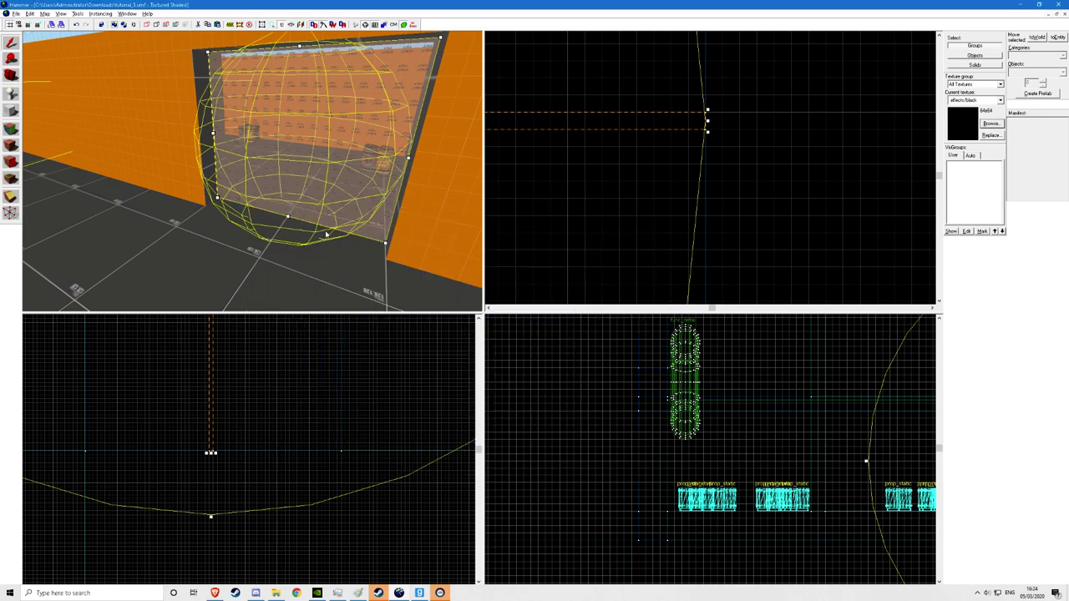
{"action": "scroll", "coordinate": [127, 152], "scroll_direction": "up", "scroll_amount": 2}
{"action": "left_click", "coordinate": [11, 110]}
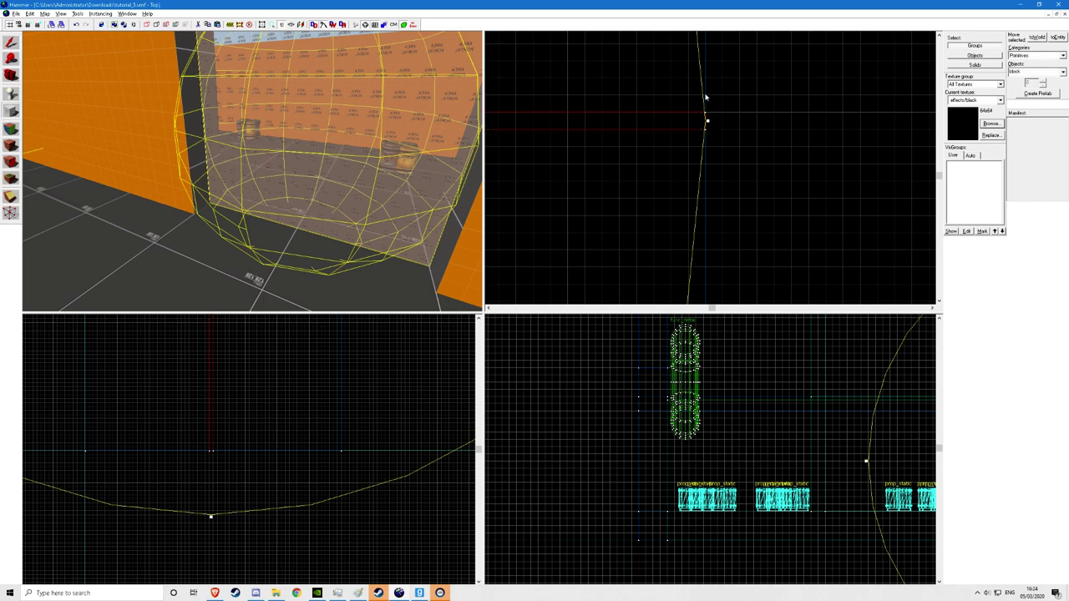
{"action": "mouse_move", "coordinate": [706, 93]}
{"action": "left_mouse_down"}
{"action": "mouse_move", "coordinate": [650, 165]}
{"action": "mouse_move", "coordinate": [683, 165]}
{"action": "mouse_move", "coordinate": [686, 153]}
{"action": "left_mouse_up"}
{"action": "scroll", "coordinate": [264, 171], "scroll_direction": "up", "scroll_amount": 3}
{"action": "left_click", "coordinate": [10, 43]}
{"action": "left_click", "coordinate": [106, 92]}
{"action": "left_click", "coordinate": [226, 112]}
{"action": "scroll", "coordinate": [251, 117], "scroll_direction": "up", "scroll_amount": 1}
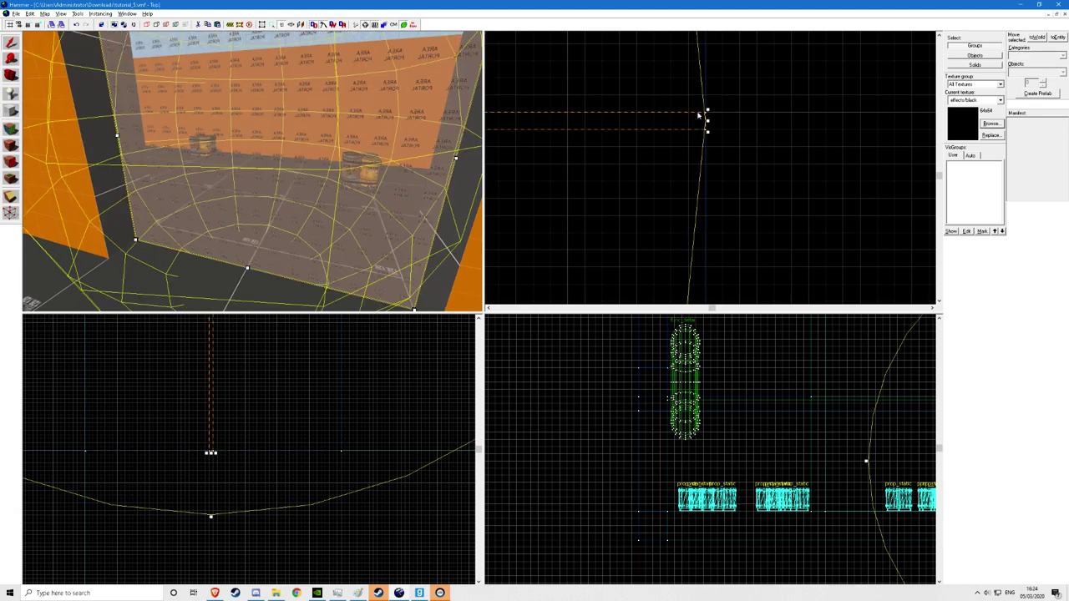
Create a black block 3 units thick that fills the wide doorway and encloses the area portal window brush.
{"action": "scroll", "coordinate": [787, 158], "scroll_direction": "down", "scroll_amount": 9}
{"action": "scroll", "coordinate": [733, 142], "scroll_direction": "down", "scroll_amount": 2}
{"action": "scroll", "coordinate": [737, 156], "scroll_direction": "up", "scroll_amount": 3}
{"action": "scroll", "coordinate": [763, 119], "scroll_direction": "up", "scroll_amount": 3}
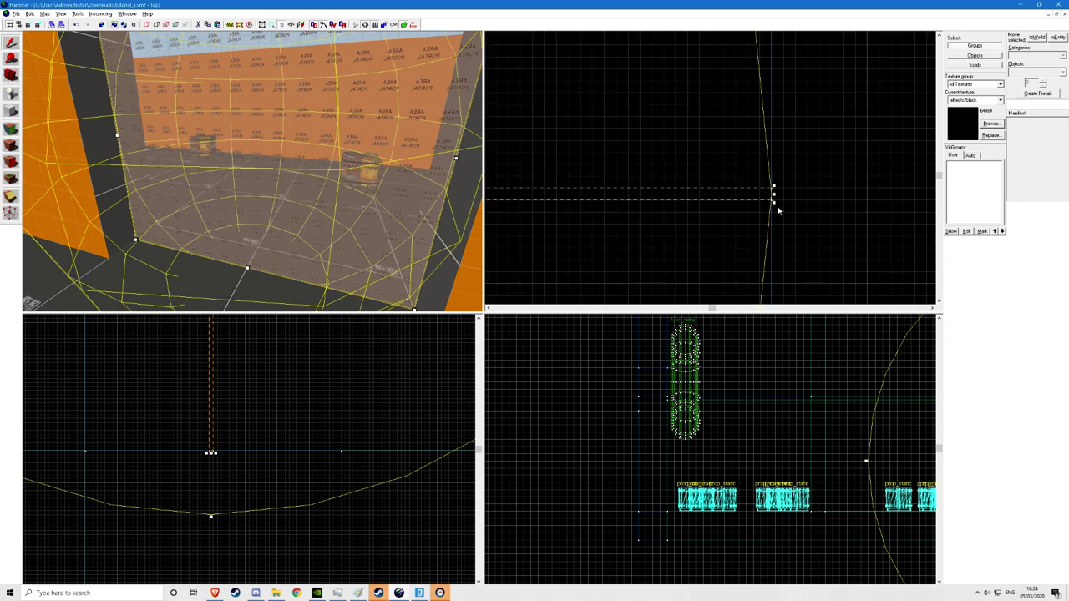
{"action": "left_click", "coordinate": [11, 111]}
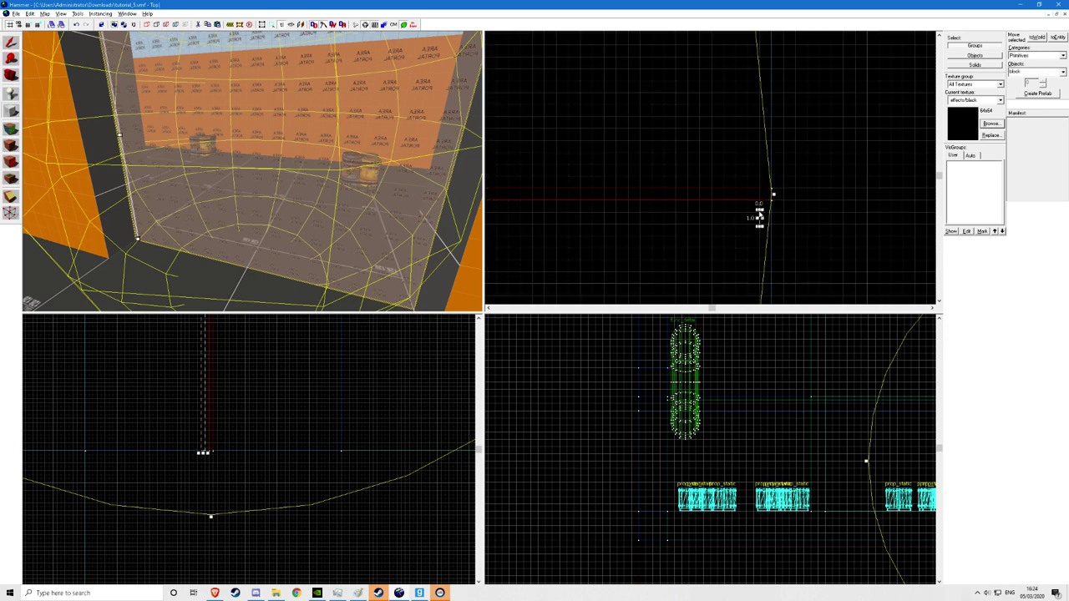
{"action": "left_click_drag", "start_coordinate": [760, 221], "coordinate": [733, 173]}
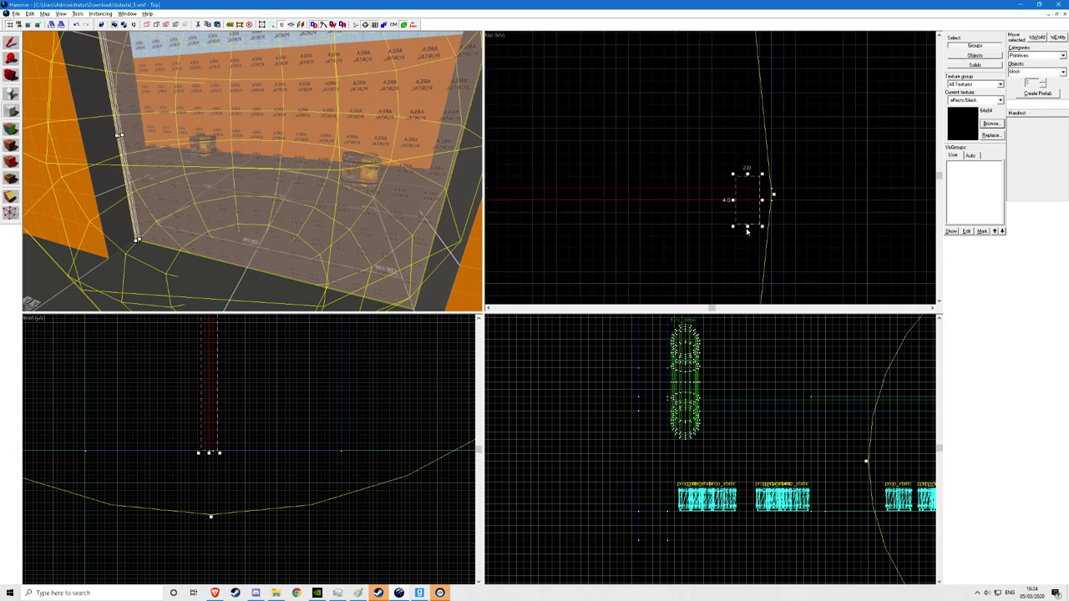
{"action": "left_click_drag", "start_coordinate": [748, 229], "coordinate": [684, 185]}
{"action": "scroll", "coordinate": [840, 182], "scroll_direction": "down", "scroll_amount": 7}
{"action": "scroll", "coordinate": [843, 183], "scroll_direction": "down", "scroll_amount": 9}
{"action": "scroll", "coordinate": [677, 183], "scroll_direction": "up", "scroll_amount": 11}
{"action": "scroll", "coordinate": [256, 177], "scroll_direction": "down", "scroll_amount": 6}
{"action": "key", "text": "Return"}
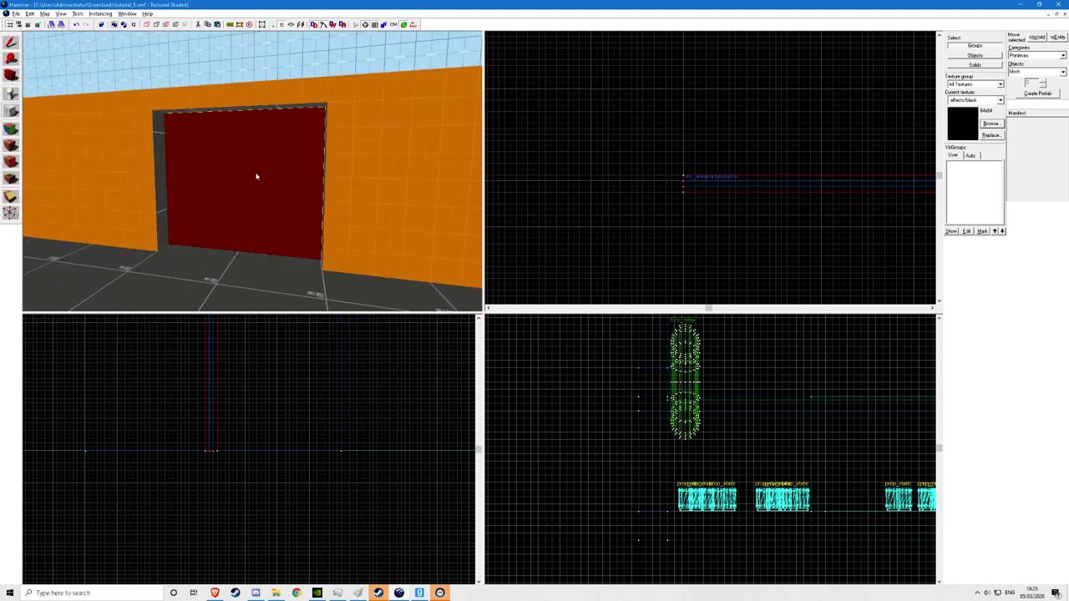
Turn the black block into an entity of class func_brush.
{"action": "left_click", "coordinate": [10, 44]}
{"action": "key", "text": "ctrl+t"}
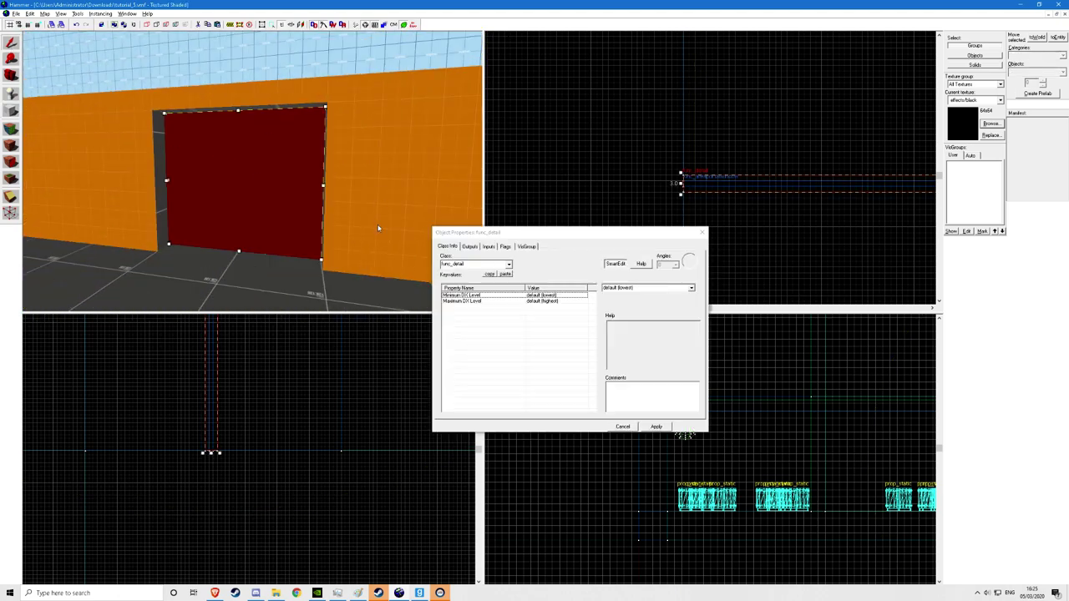
{"action": "left_click_drag", "start_coordinate": [473, 268], "coordinate": [452, 268]}
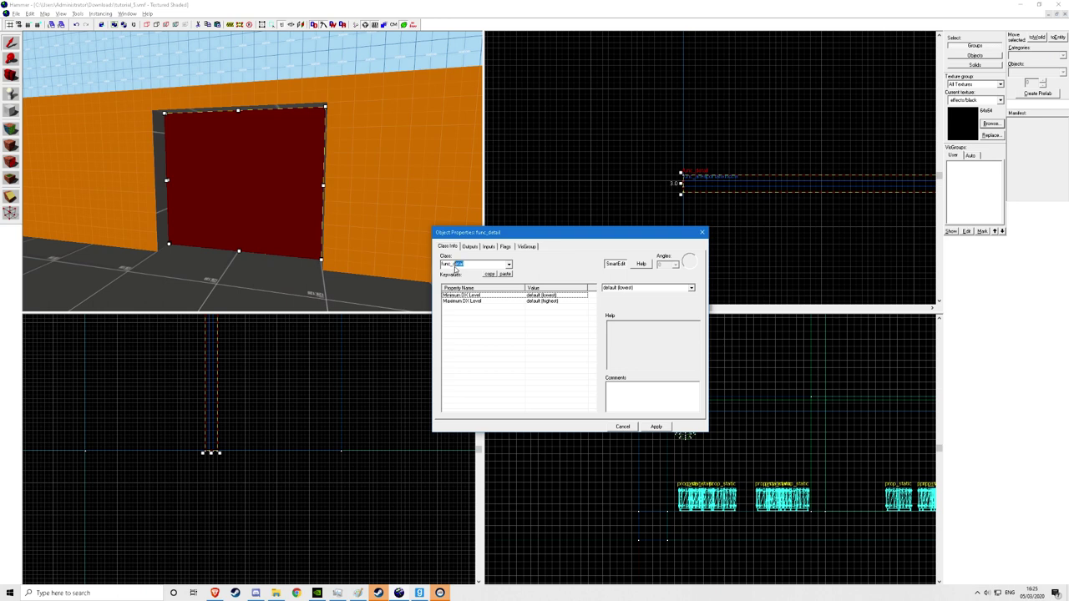
{"action": "type", "text": "brush"}
{"action": "key", "text": "Return"}
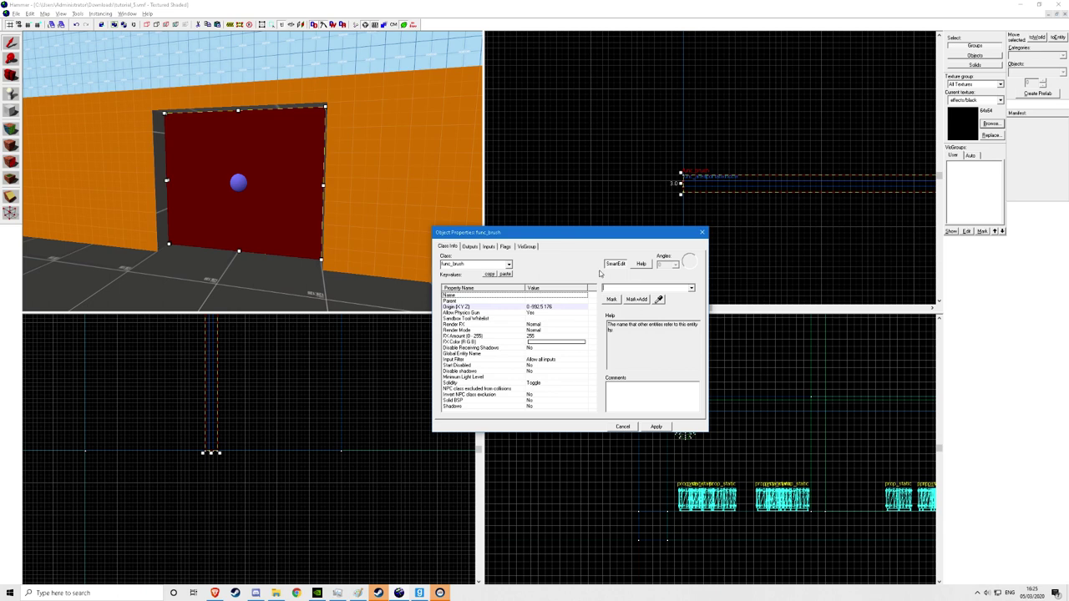
Name the func_brush myfirstareaportalwindow and set its Solidity to Never Solid.
{"action": "type", "text": "myfirstareaportal"}
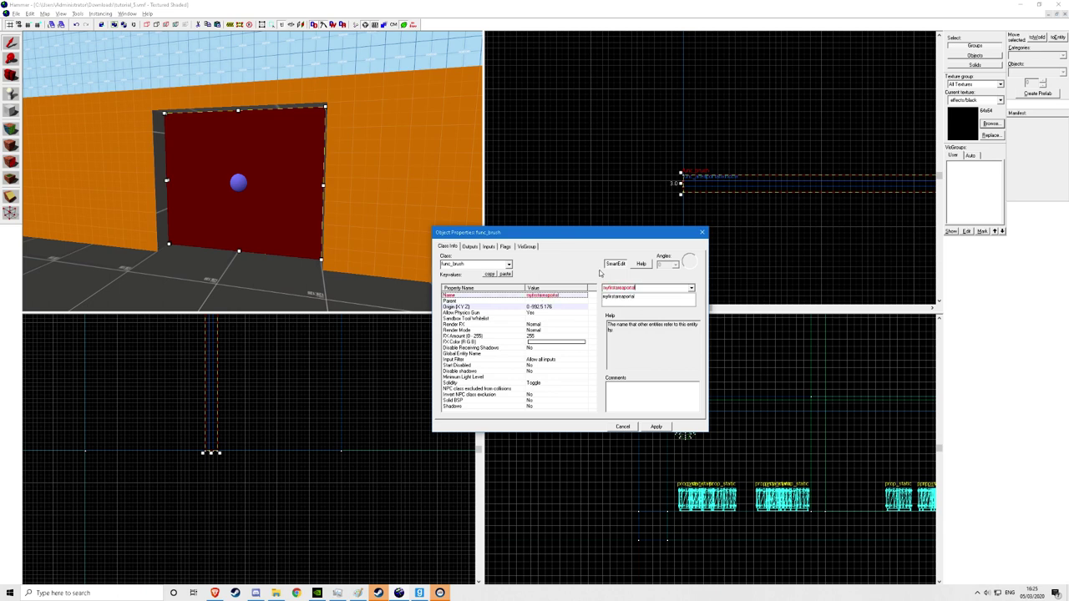
{"action": "type", "text": "window"}
{"action": "key", "text": "Return"}
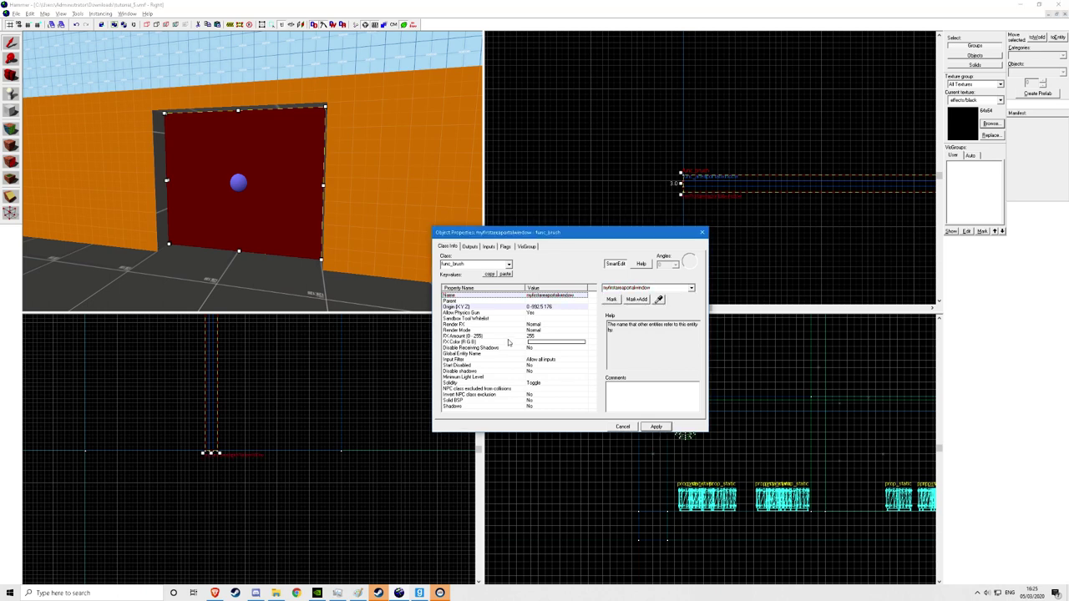
{"action": "left_click", "coordinate": [537, 383]}
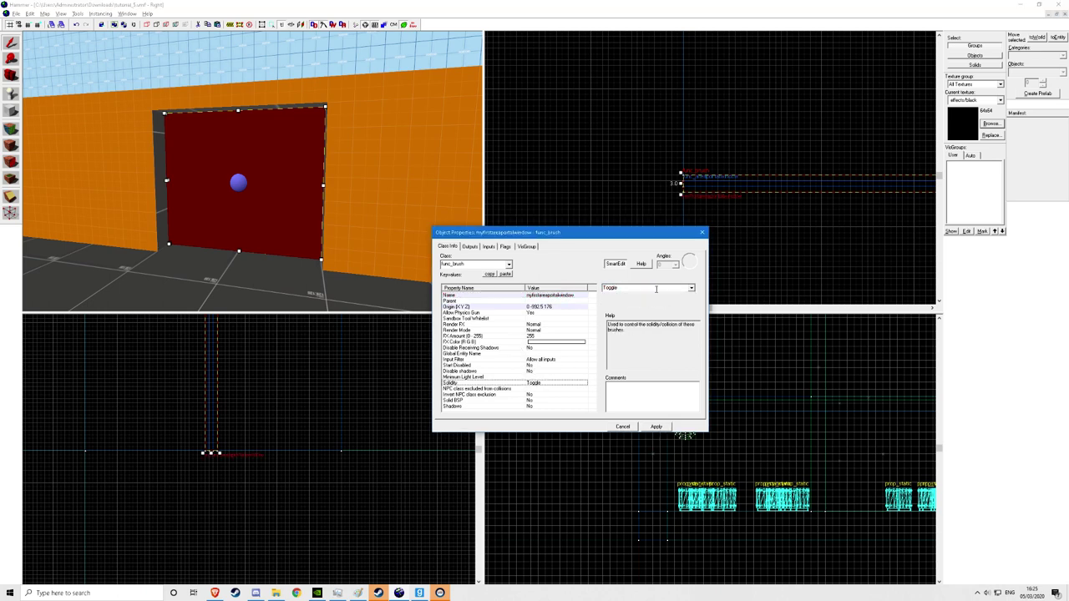
{"action": "left_click", "coordinate": [690, 287]}
{"action": "left_click", "coordinate": [678, 299]}
Select the area portal window inside the black brush and set its Fade Start Distance to 253 by picking a point in the 3D view.
{"action": "left_click", "coordinate": [285, 150]}
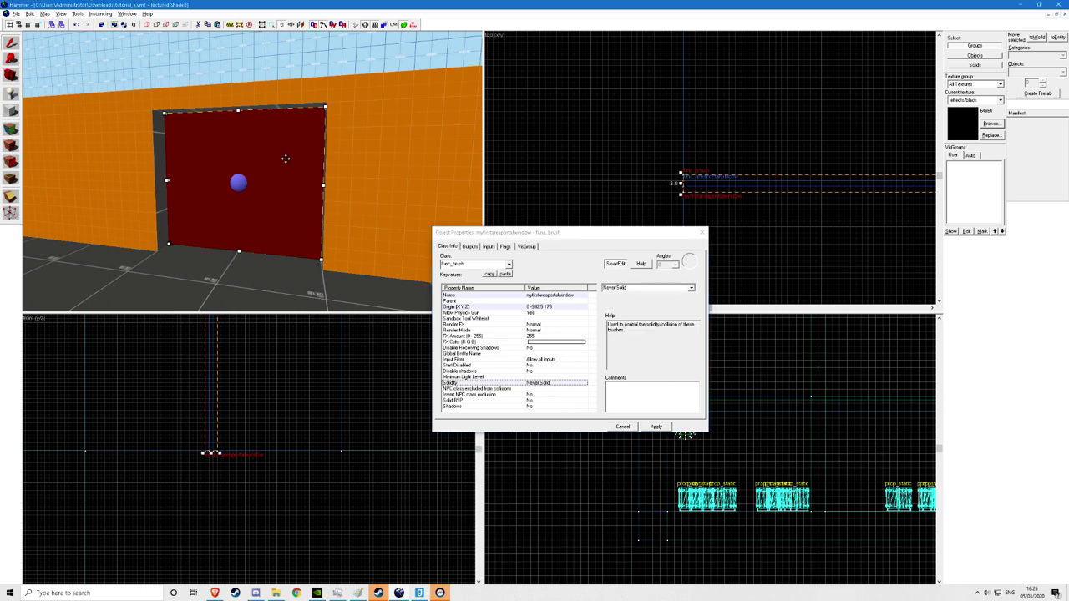
{"action": "key", "text": "z"}
{"action": "key", "text": "w"}
{"action": "key", "text": "z"}
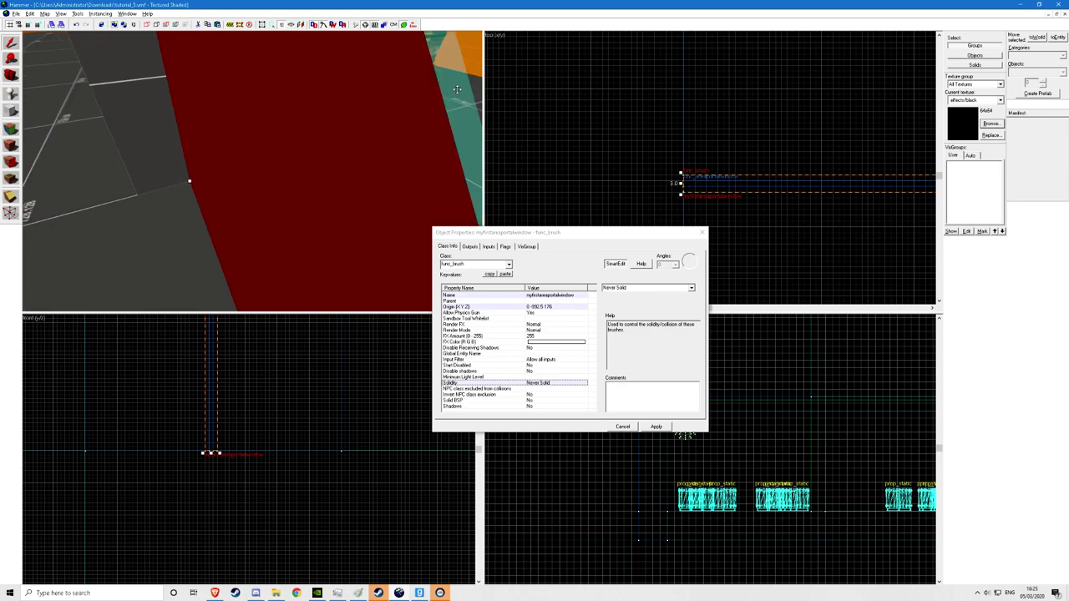
{"action": "left_click", "coordinate": [455, 93]}
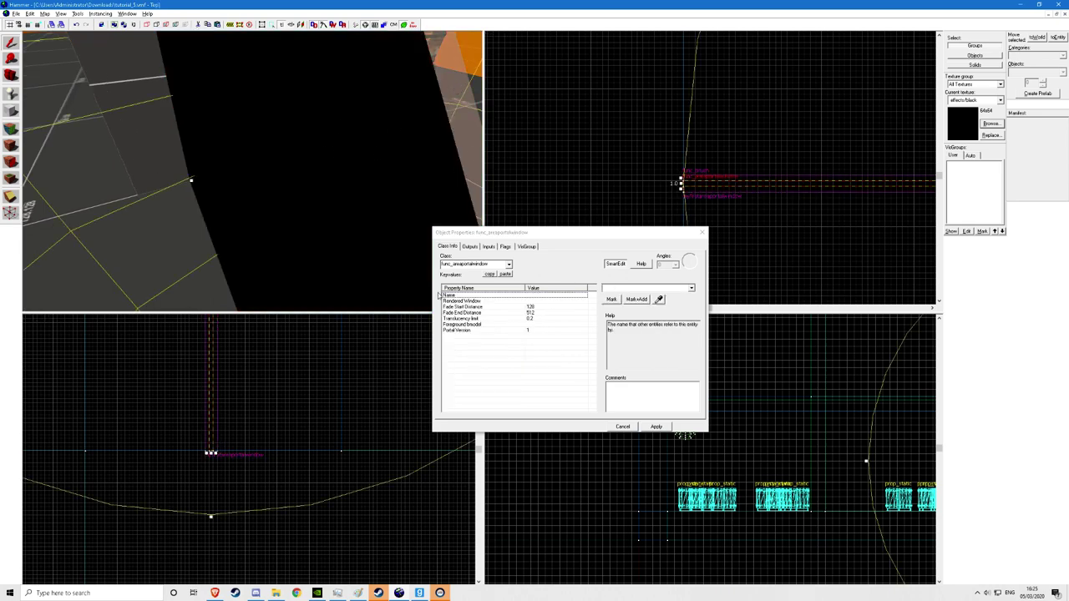
{"action": "key", "text": "z"}
{"action": "key", "text": "s"}
{"action": "key", "text": "z"}
{"action": "left_click", "coordinate": [535, 307]}
{"action": "key", "text": "w"}
{"action": "key", "text": "w"}
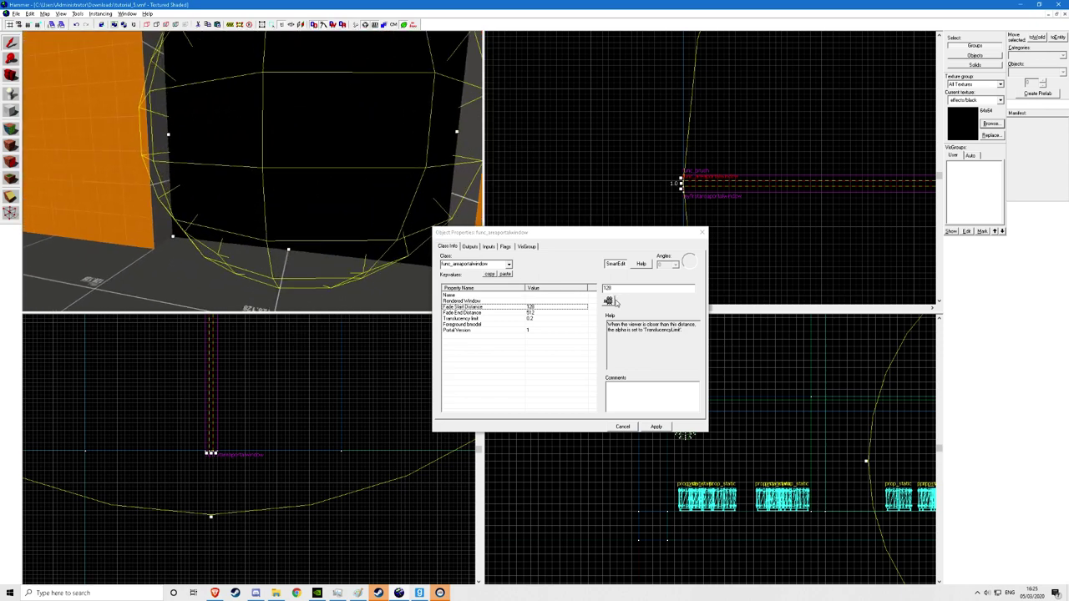
{"action": "key", "text": "s"}
{"action": "key", "text": "z"}
{"action": "left_click", "coordinate": [612, 303]}
{"action": "key", "text": "s"}
Set the area portal window's Fade End Distance to 352 by picking a point in the 3D view and apply the changes.
{"action": "left_click", "coordinate": [533, 312]}
{"action": "key", "text": "s"}
{"action": "left_click", "coordinate": [609, 301]}
{"action": "key", "text": "s"}
{"action": "left_click", "coordinate": [657, 427]}
Check the black brush's properties at the doorway and reselect the area portal window inside it.
{"action": "key", "text": "z"}
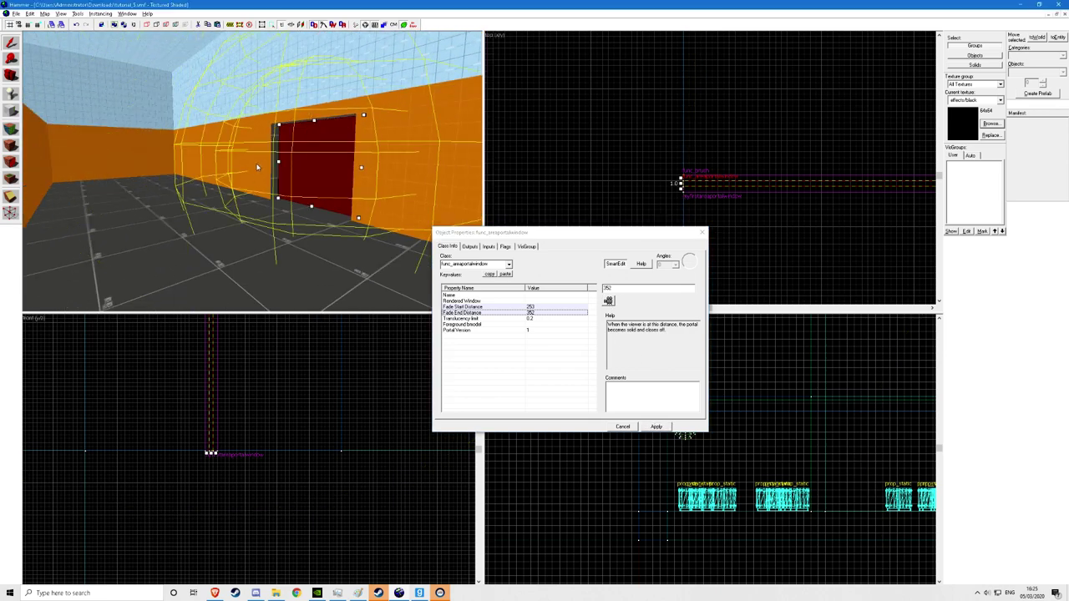
{"action": "key", "text": "w"}
{"action": "key", "text": "s"}
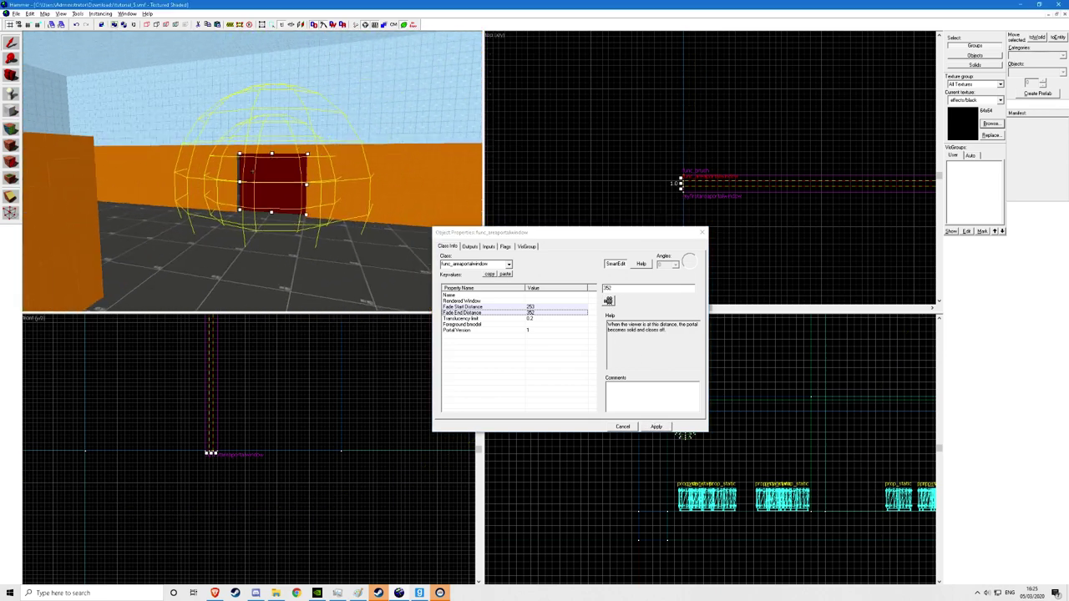
{"action": "key", "text": "w"}
{"action": "left_click", "coordinate": [253, 170]}
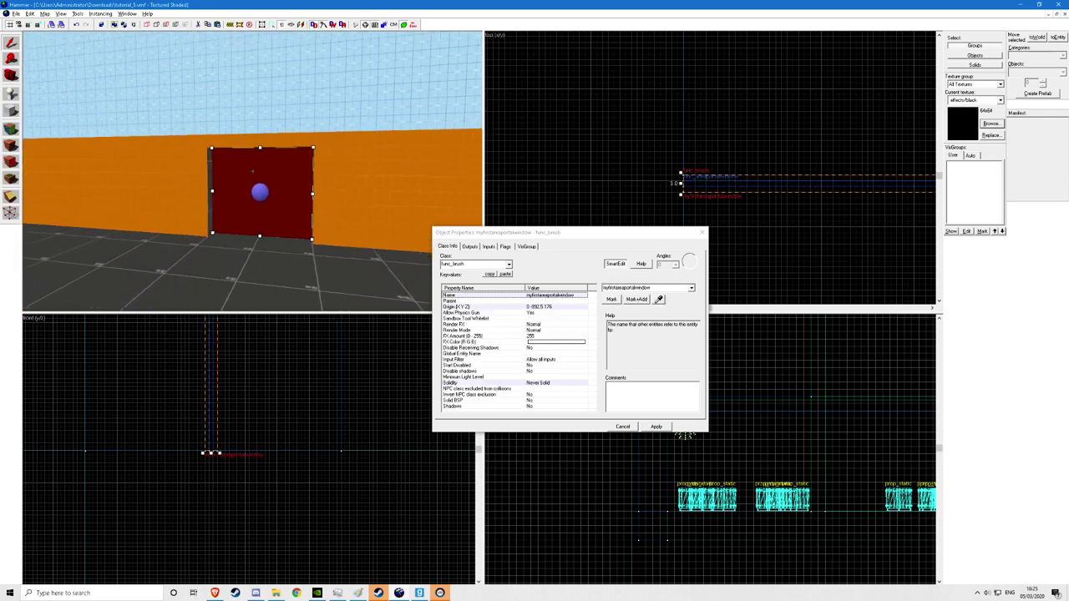
{"action": "key", "text": "w"}
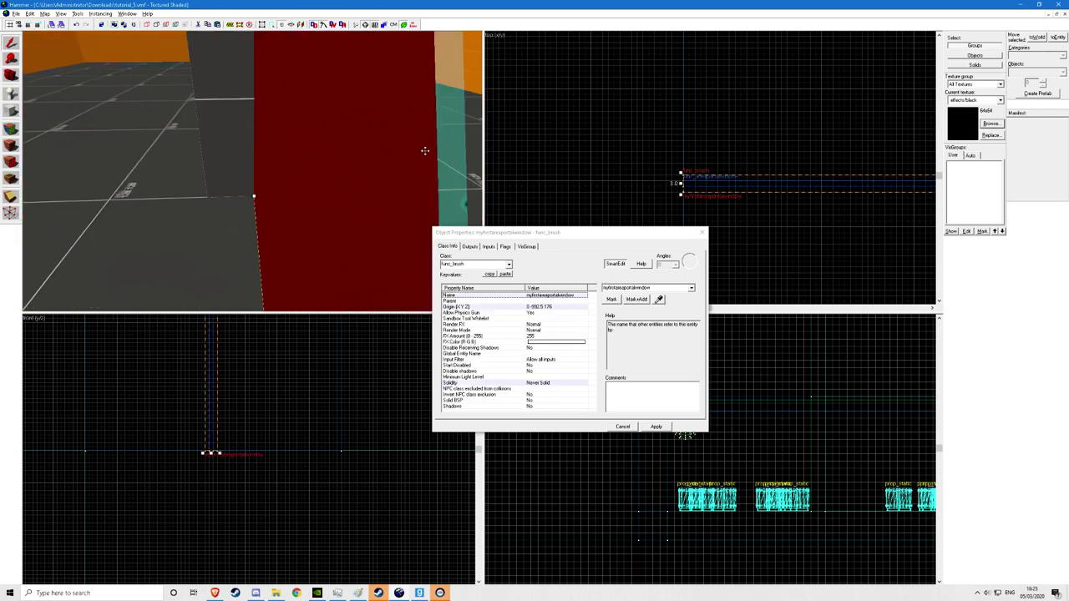
{"action": "left_click", "coordinate": [252, 170]}
{"action": "key", "text": "s"}
{"action": "key", "text": "w"}
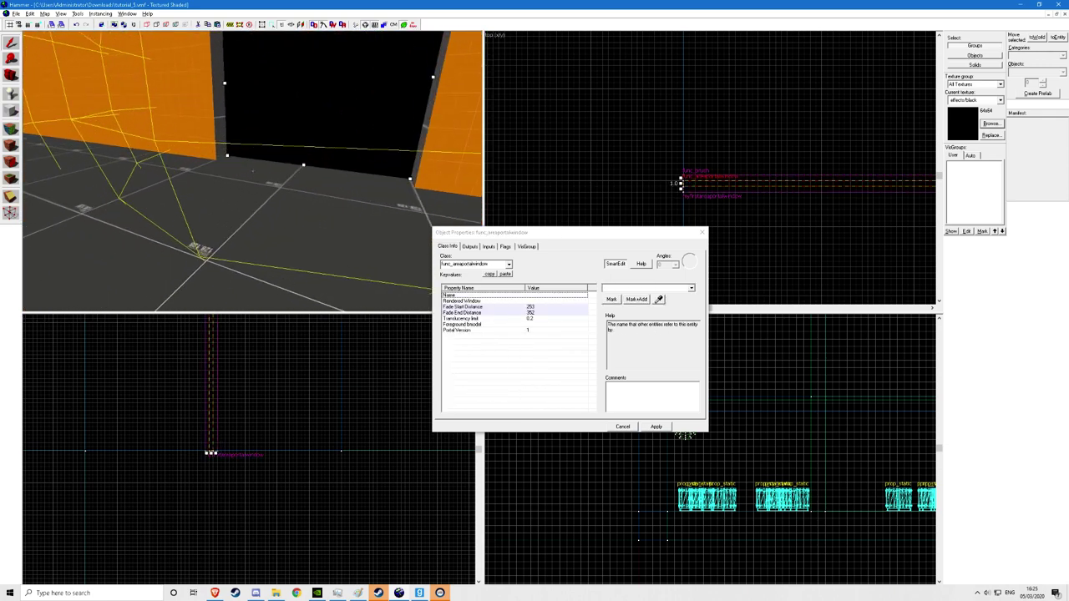
{"action": "key", "text": "w"}
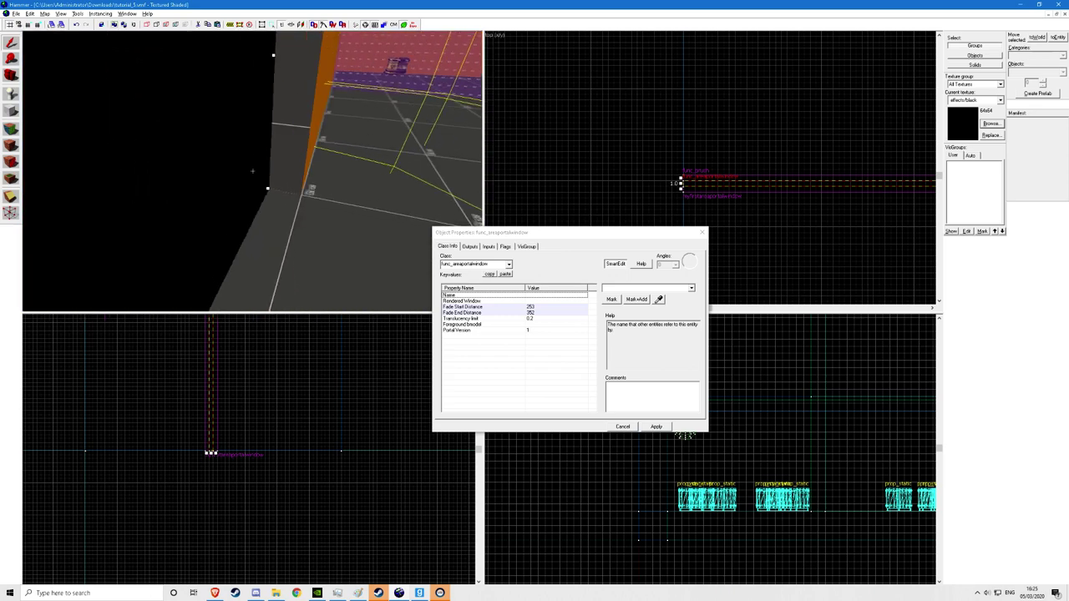
Set the area portal window's Translucency limit to 0 and apply the change.
{"action": "key", "text": "z"}
{"action": "left_click", "coordinate": [539, 319]}
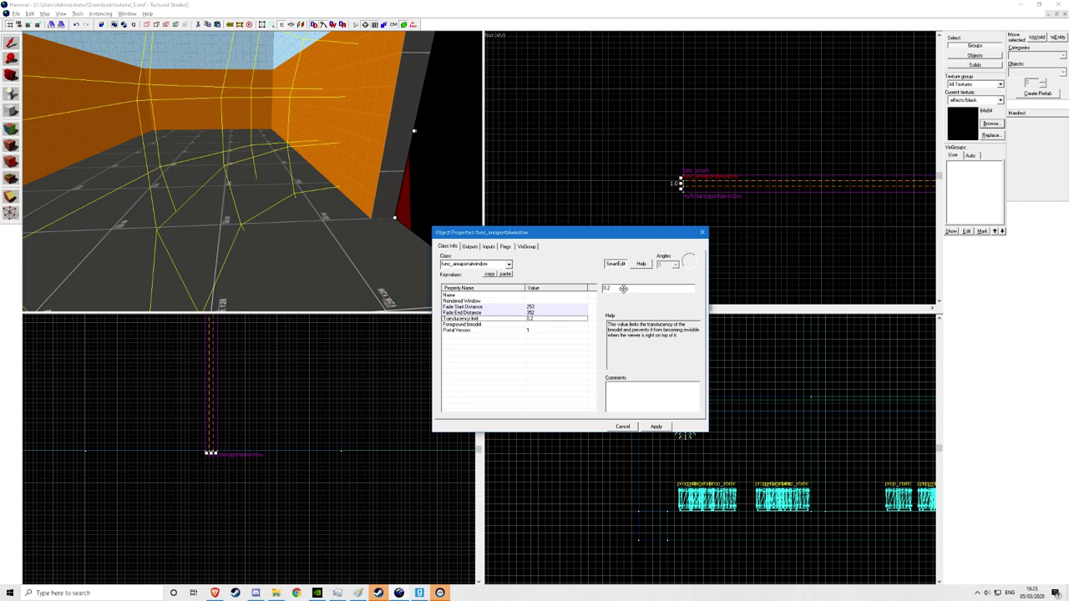
{"action": "left_click", "coordinate": [449, 223]}
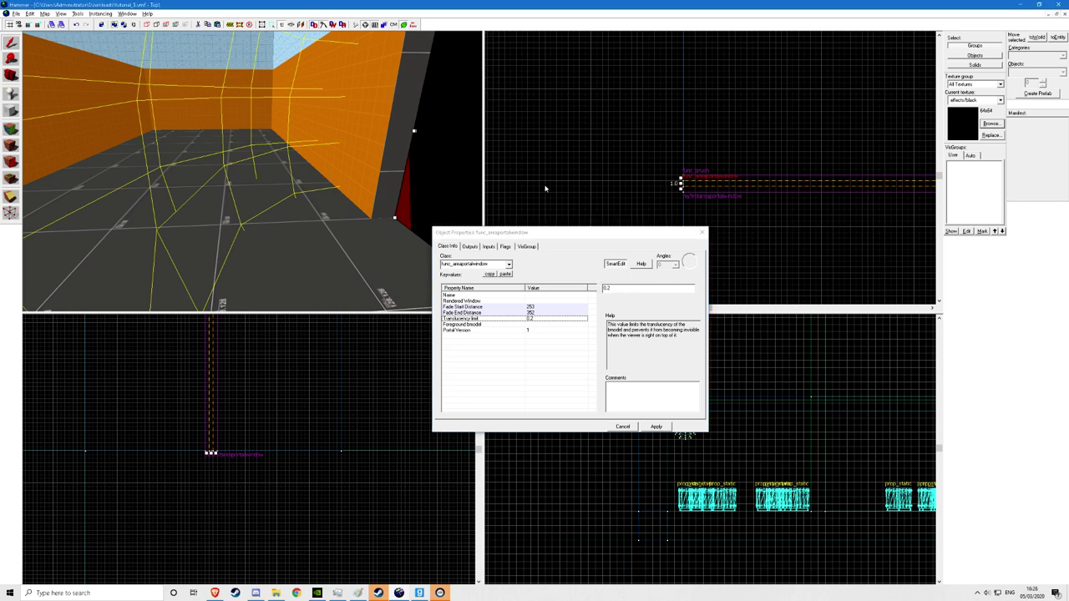
{"action": "left_click_drag", "start_coordinate": [619, 288], "coordinate": [601, 288]}
{"action": "type", "text": "0"}
{"action": "left_click", "coordinate": [647, 425]}
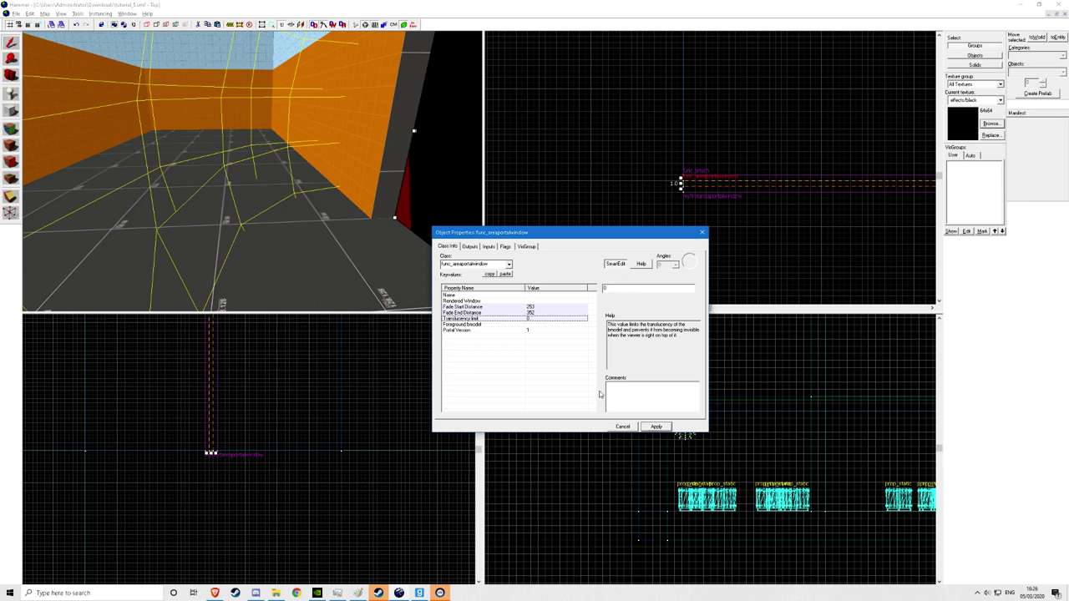
Check the black func_brush's name in its properties and reselect the area portal window inside it.
{"action": "left_click", "coordinate": [511, 248]}
{"action": "left_click", "coordinate": [448, 159]}
{"action": "key", "text": "z"}
{"action": "key", "text": "d"}
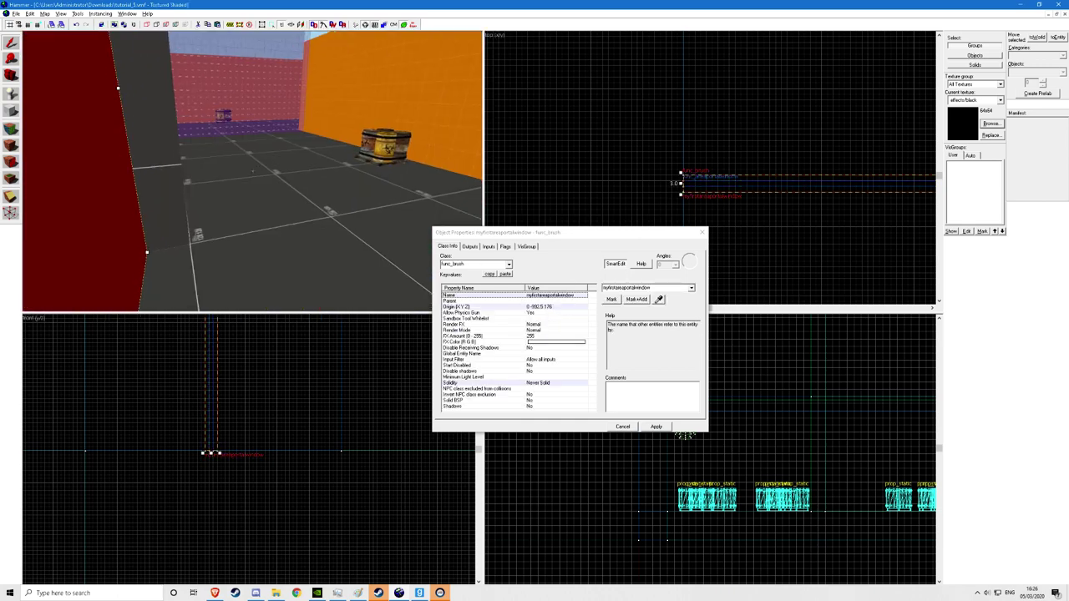
{"action": "key", "text": "z"}
{"action": "left_click", "coordinate": [247, 173]}
Set the area portal window's Rendered Window to myfirstareaportalwindow and apply the change.
{"action": "left_click", "coordinate": [539, 303]}
{"action": "key", "text": "z"}
{"action": "key", "text": "a"}
{"action": "key", "text": "z"}
{"action": "left_click", "coordinate": [628, 288]}
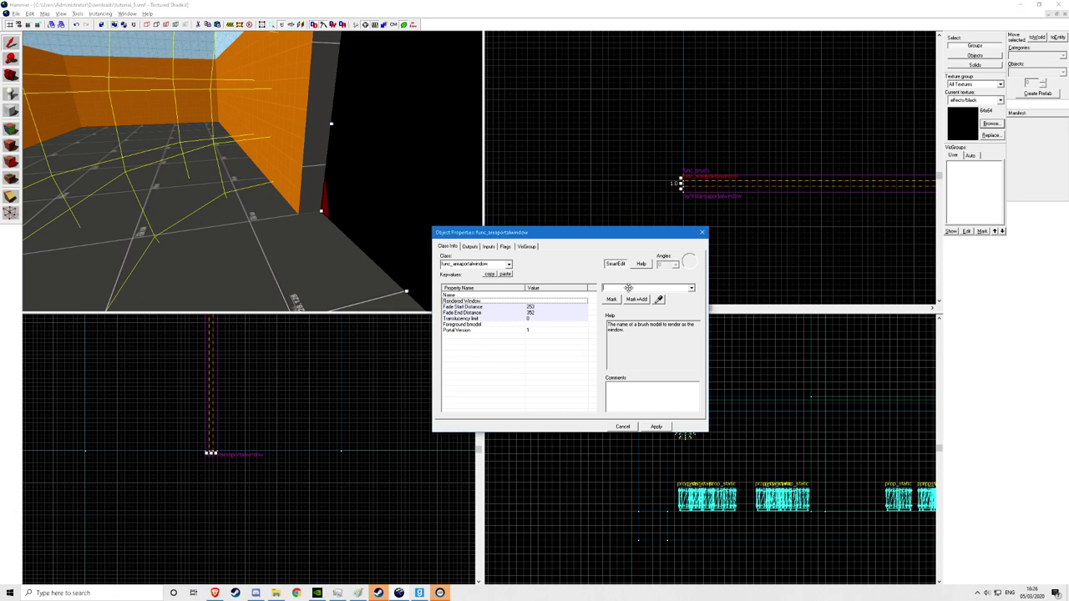
{"action": "type", "text": "myfirst"}
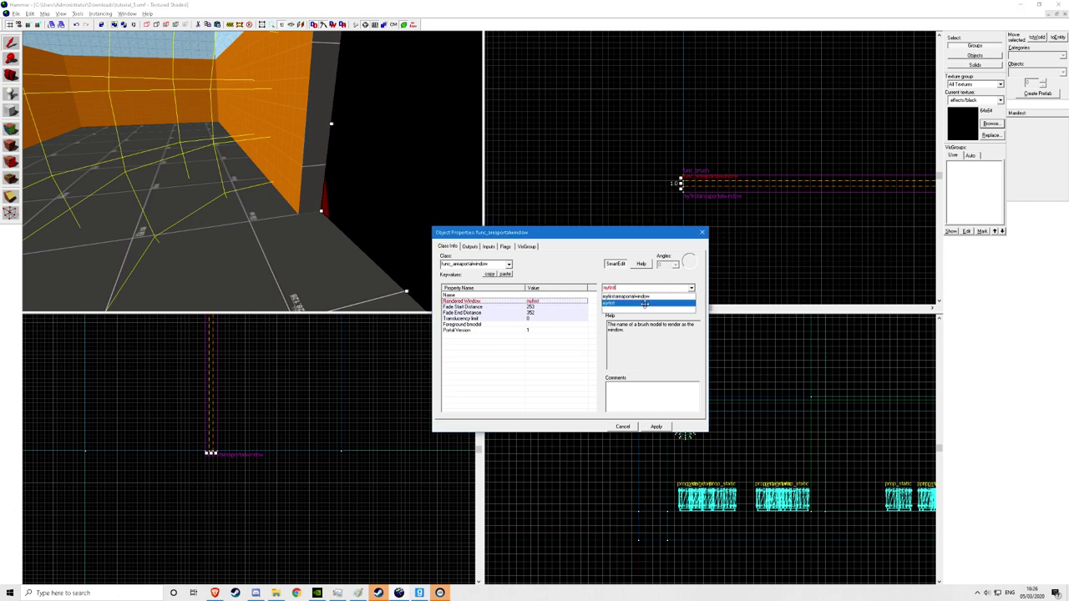
{"action": "left_click", "coordinate": [643, 297]}
{"action": "left_click", "coordinate": [656, 427]}
Review the properties of the black func_brush and the area portal window, and close the properties dialog.
{"action": "key", "text": "z"}
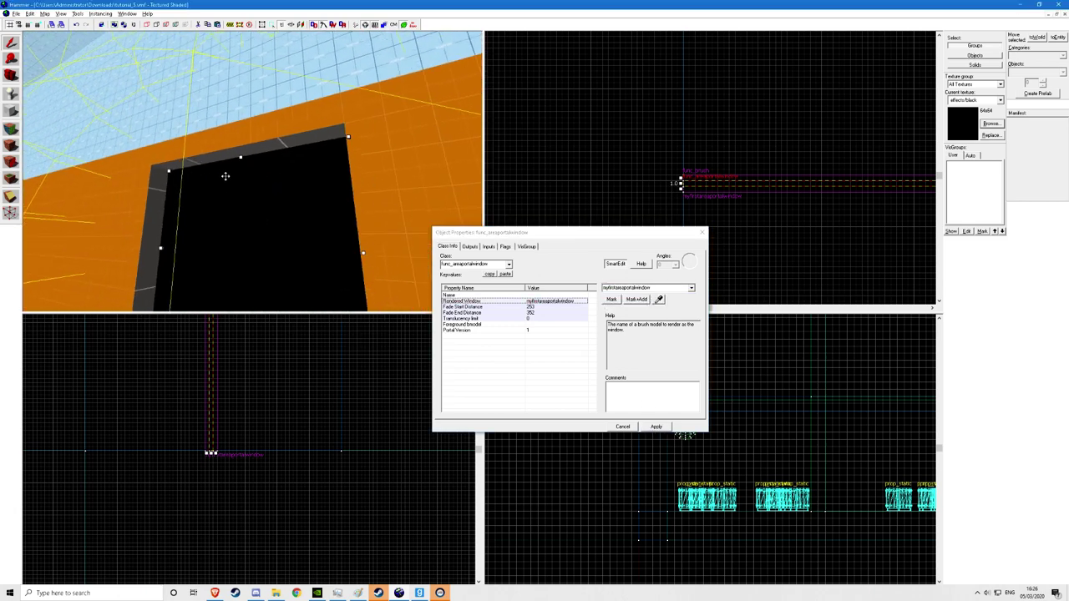
{"action": "left_click", "coordinate": [253, 172]}
{"action": "key", "text": "d"}
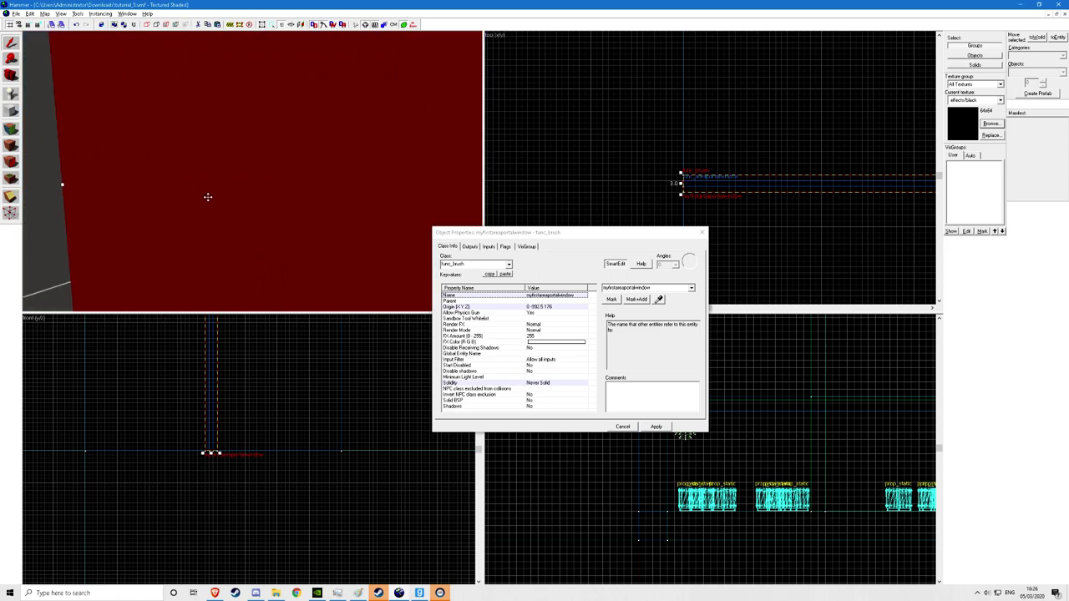
{"action": "left_click", "coordinate": [252, 172]}
{"action": "key", "text": "s"}
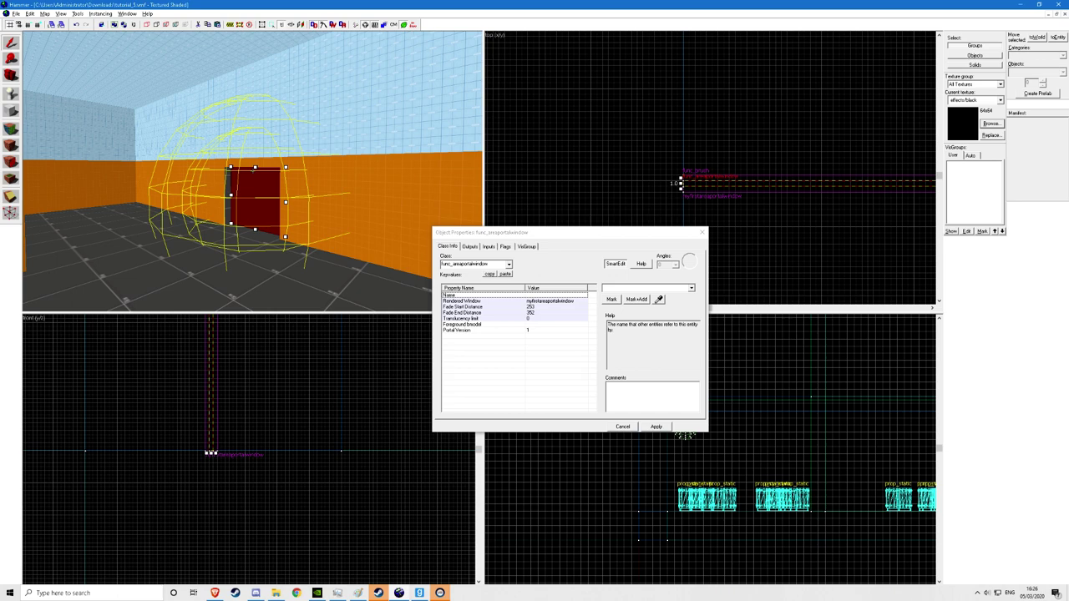
{"action": "key", "text": "w"}
{"action": "key", "text": "a"}
{"action": "key", "text": "z"}
{"action": "left_click", "coordinate": [703, 232]}
Examine the black doorway up close and from across the room in the 3D view.
{"action": "key", "text": "z"}
{"action": "left_click", "coordinate": [252, 172]}
{"action": "key", "text": "s"}
{"action": "key", "text": "z"}
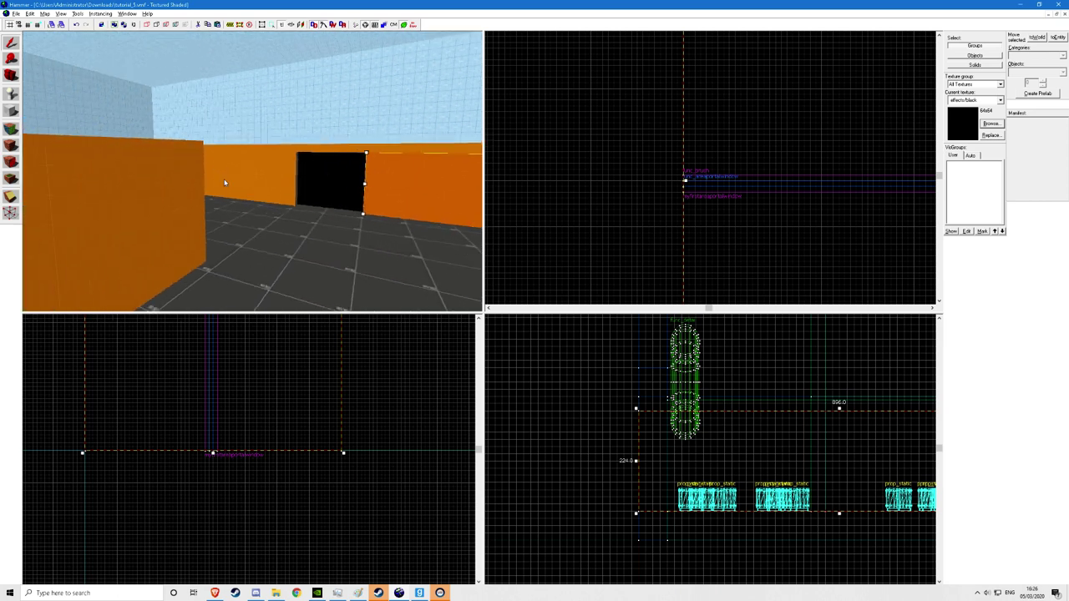
{"action": "key", "text": "d"}
{"action": "key", "text": "w"}
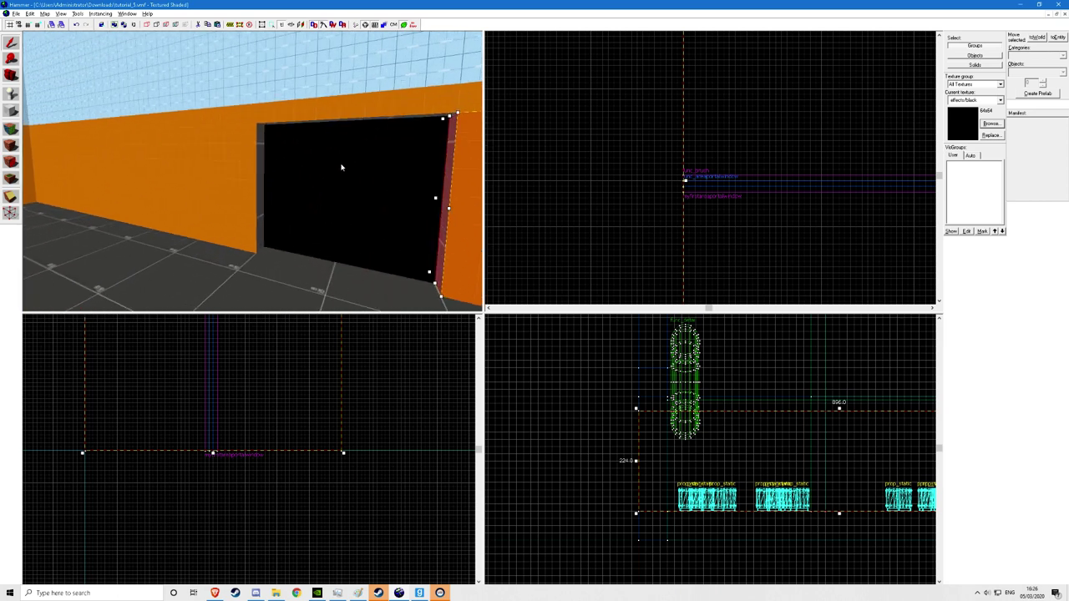
{"action": "key", "text": "z"}
{"action": "key", "text": "w"}
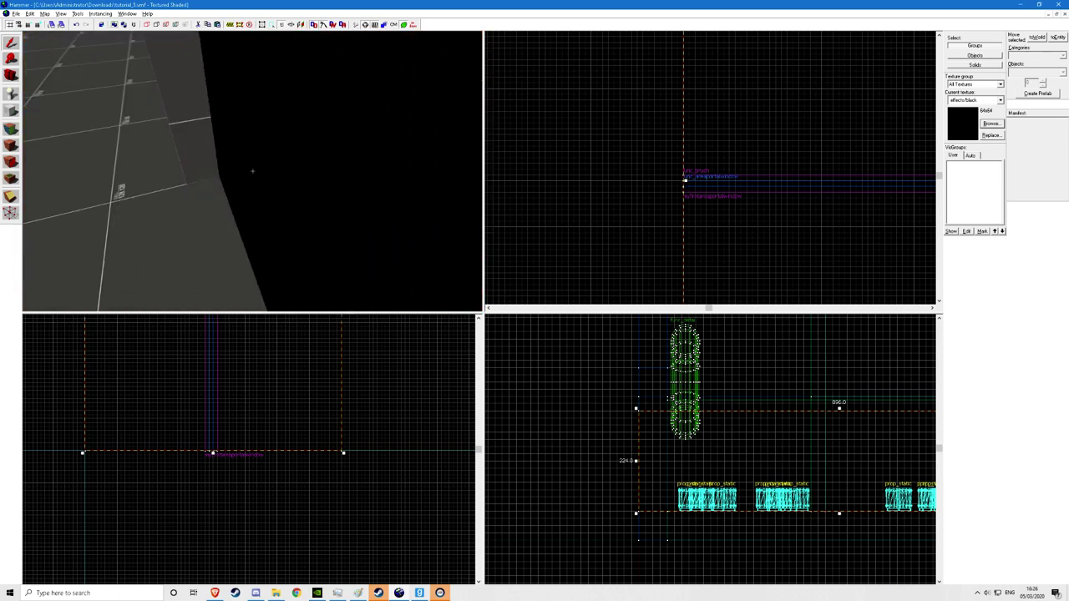
{"action": "key", "text": "s"}
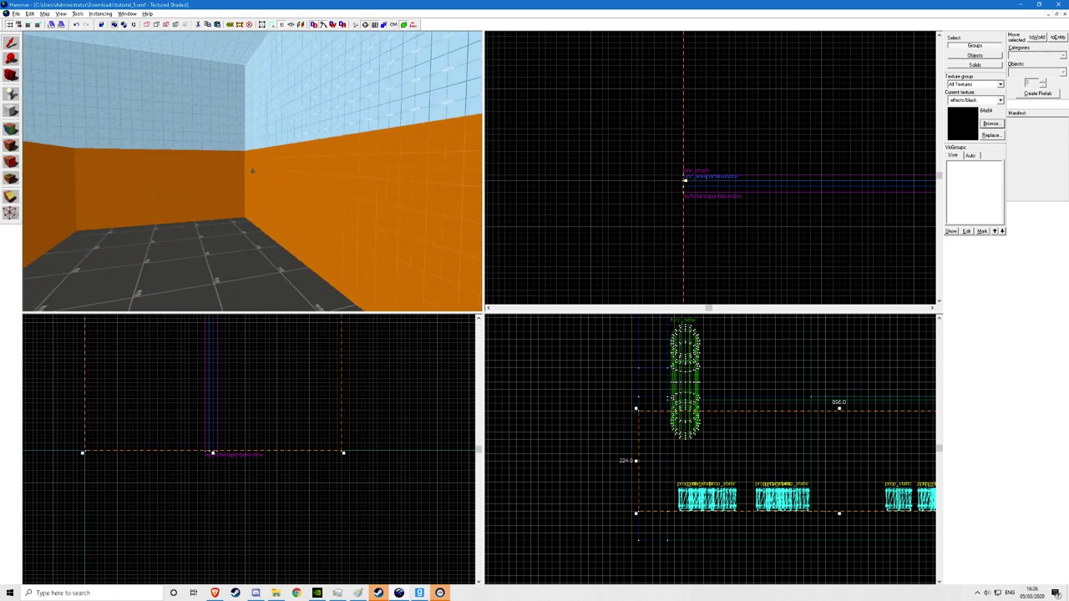
{"action": "key", "text": "s"}
{"action": "key", "text": "z"}
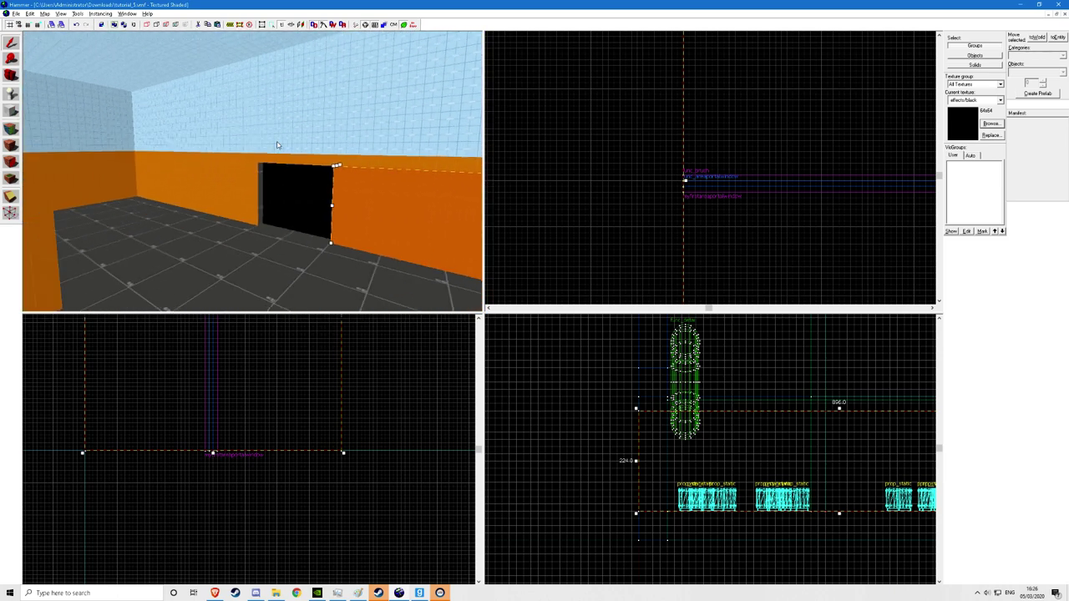
{"action": "key", "text": "z"}
{"action": "key", "text": "z"}
{"action": "key", "text": "z"}
{"action": "key", "text": "z"}
Compile and run the map with the Default configuration, dismiss the running-instance warning and close the compile log.
{"action": "left_click", "coordinate": [16, 14]}
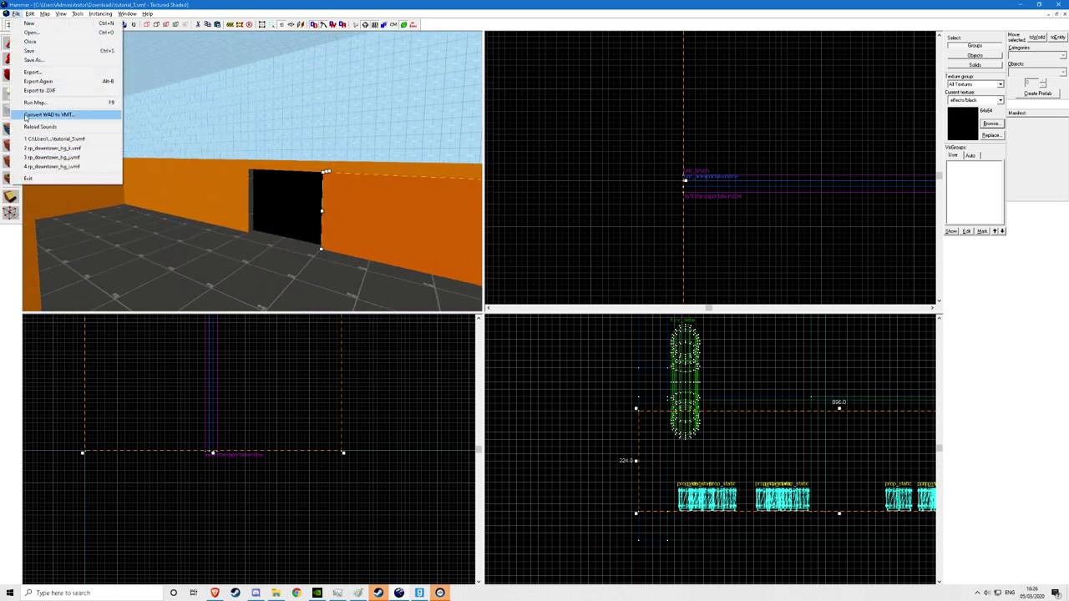
{"action": "left_click", "coordinate": [20, 15]}
{"action": "key", "text": "z"}
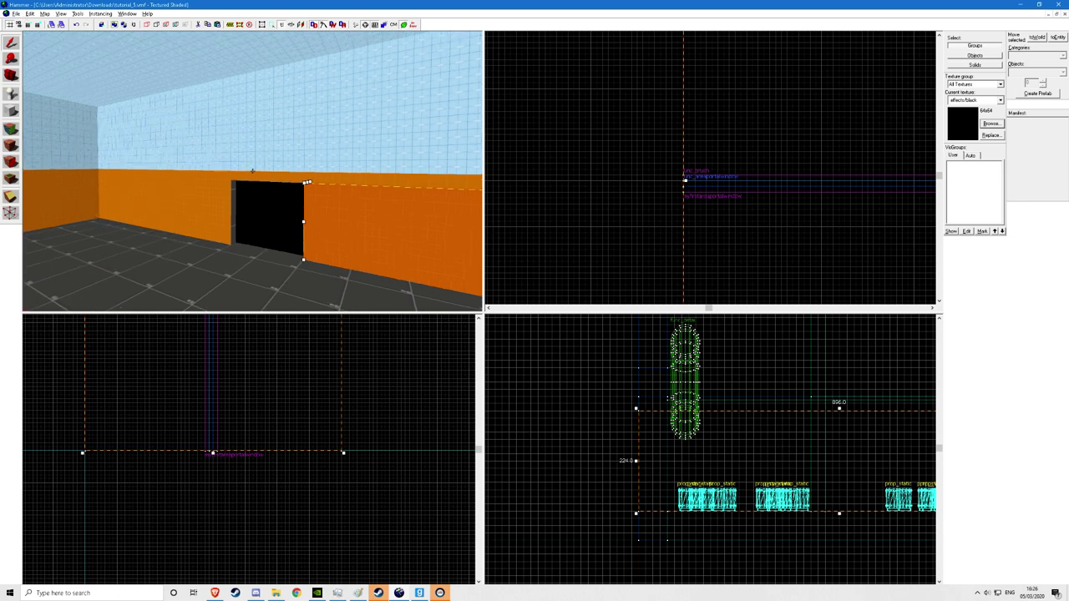
{"action": "key", "text": "w"}
{"action": "key", "text": "z"}
{"action": "left_click", "coordinate": [27, 16]}
{"action": "left_click", "coordinate": [38, 103]}
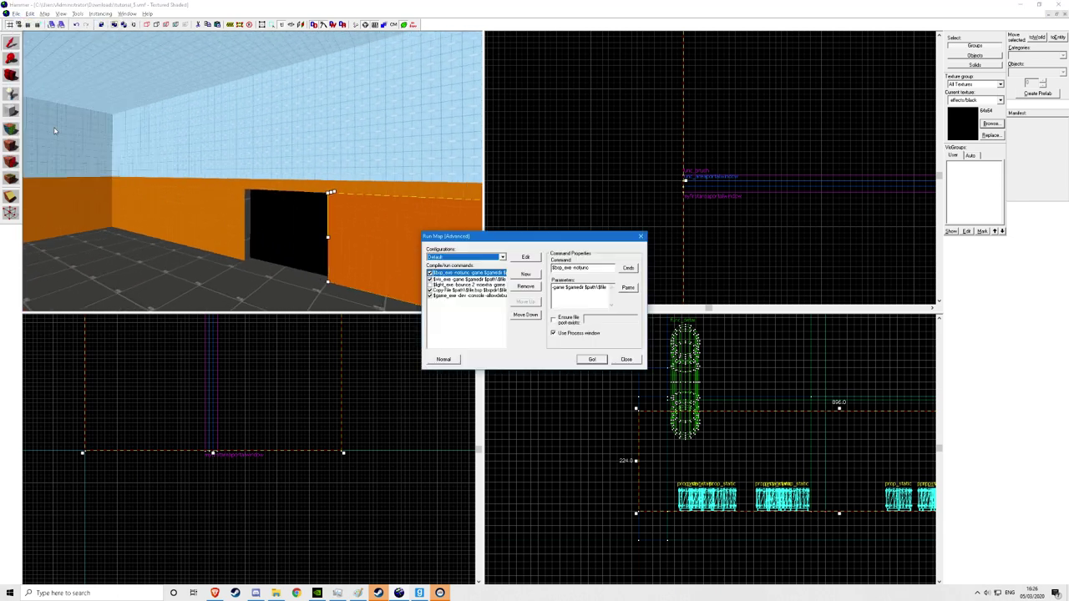
{"action": "left_click", "coordinate": [591, 359]}
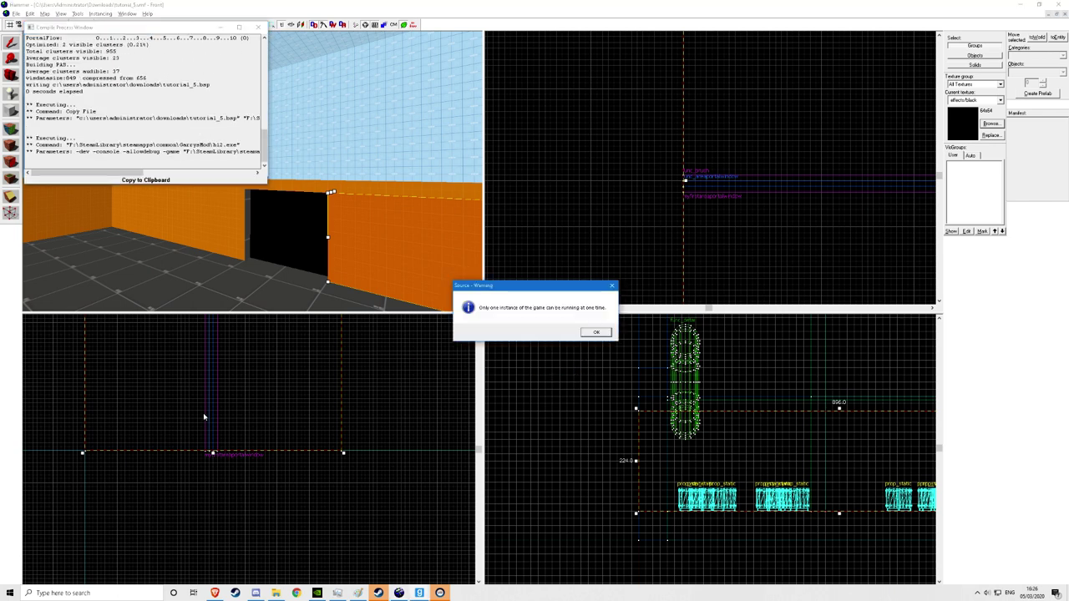
{"action": "left_click", "coordinate": [598, 334]}
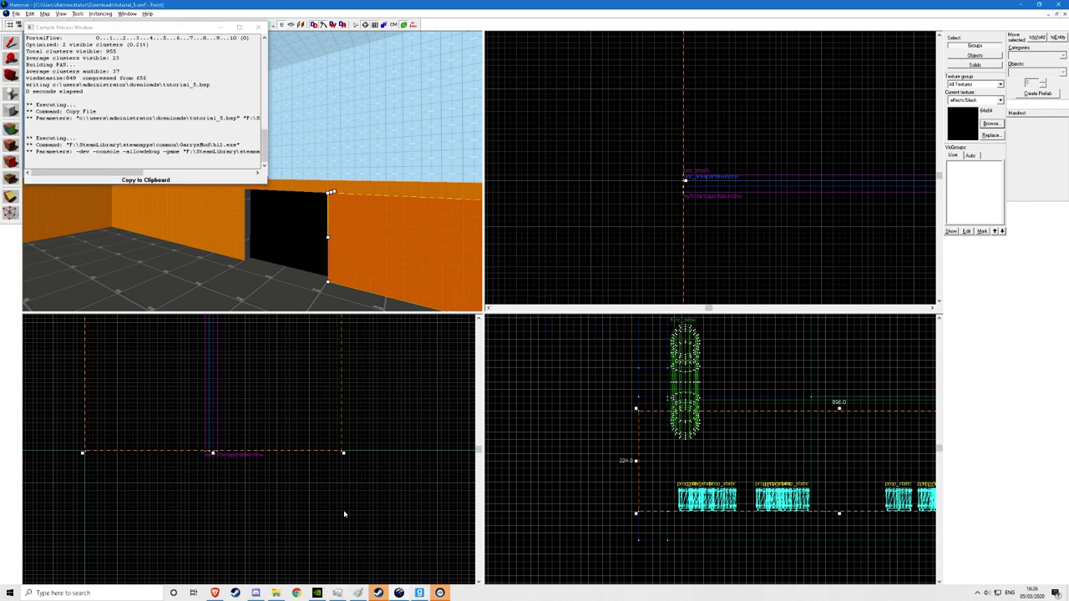
{"action": "left_click", "coordinate": [258, 27]}
Try to load the map's pointfile to check for leaks and dismiss the dialog.
{"action": "left_click", "coordinate": [44, 13]}
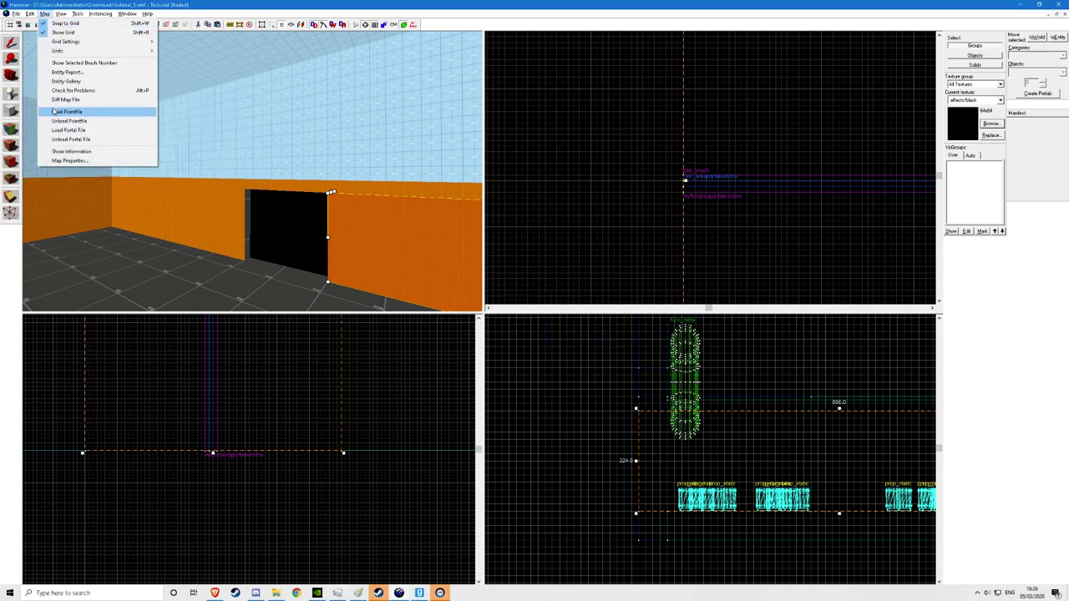
{"action": "left_click", "coordinate": [55, 111]}
{"action": "left_click", "coordinate": [471, 304]}
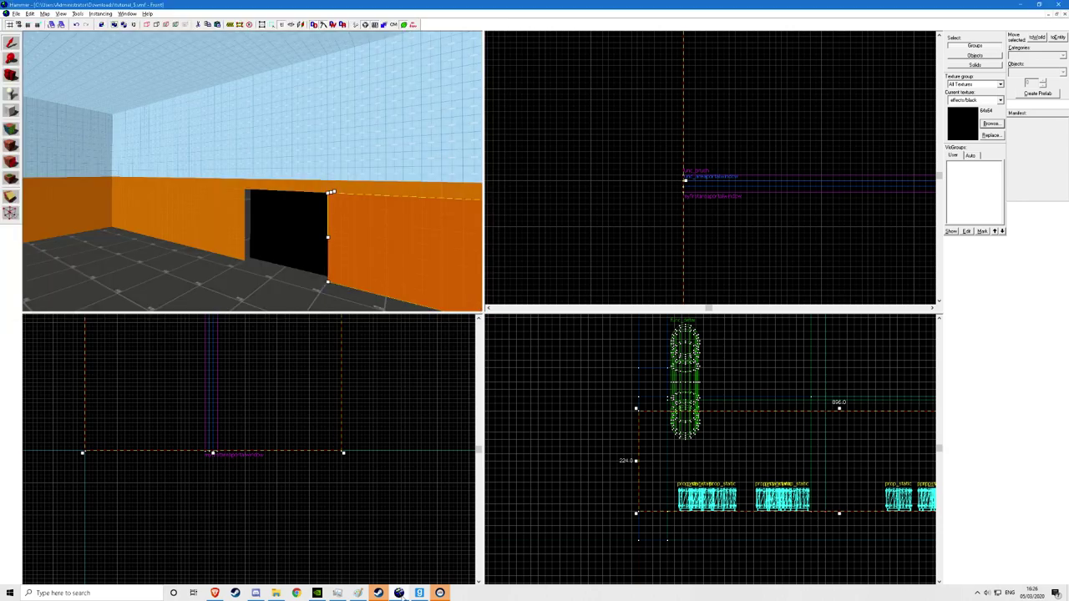
Switch to the running Garry's Mod game and reload the map with the console command reload.
{"action": "left_click", "coordinate": [400, 593]}
{"action": "key", "text": "grave"}
{"action": "type", "text": "reload"}
{"action": "key", "text": "Return"}
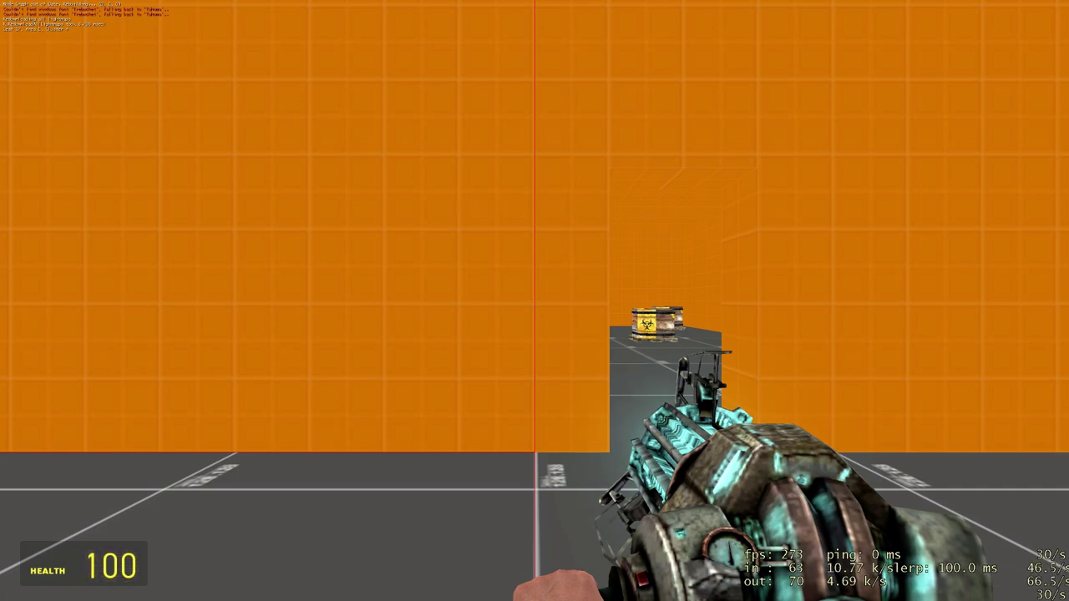
Equip the SMG and fire it while facing the black doorway.
{"action": "scroll", "coordinate": [535, 301], "scroll_direction": "down", "scroll_amount": 1}
{"action": "left_click", "coordinate": [535, 300]}
{"action": "scroll", "coordinate": [535, 301], "scroll_direction": "down", "scroll_amount": 1}
{"action": "left_click", "coordinate": [535, 301]}
{"action": "scroll", "coordinate": [534, 301], "scroll_direction": "down", "scroll_amount": 1}
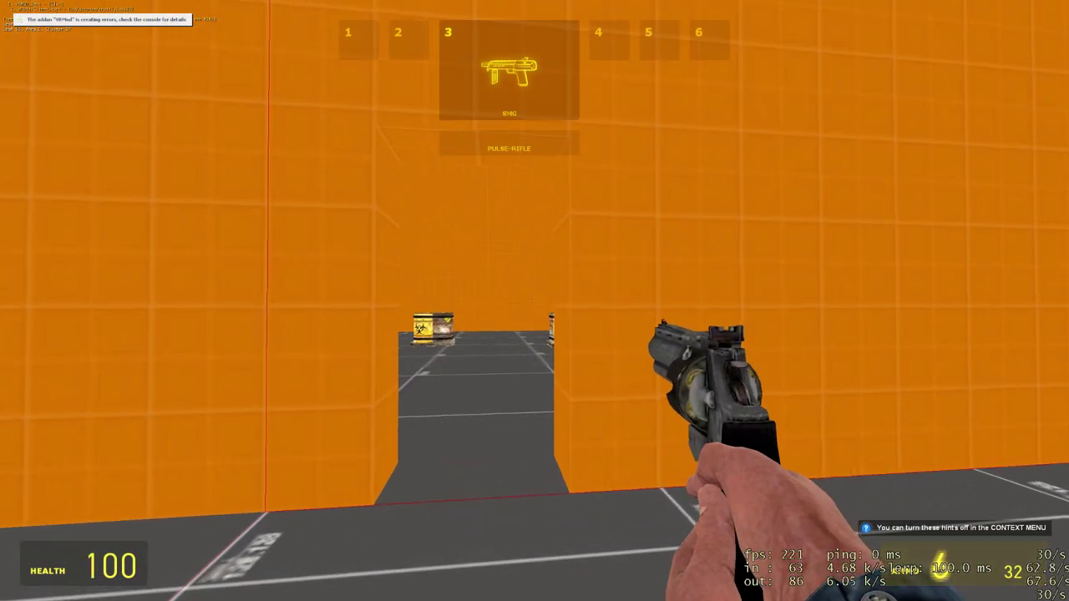
{"action": "left_click", "coordinate": [534, 300]}
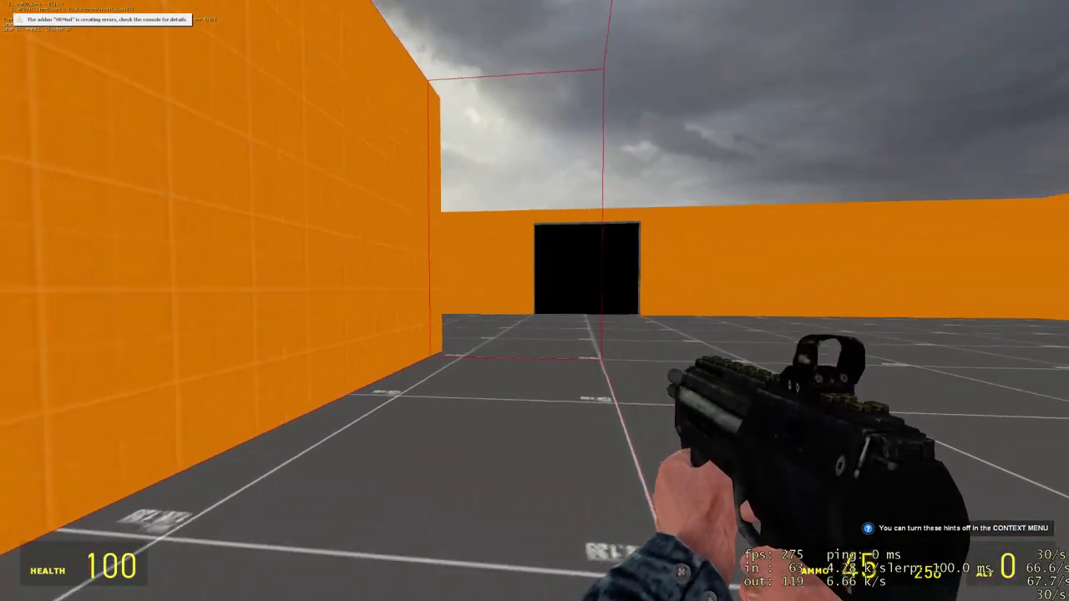
{"action": "left_click", "coordinate": [535, 301]}
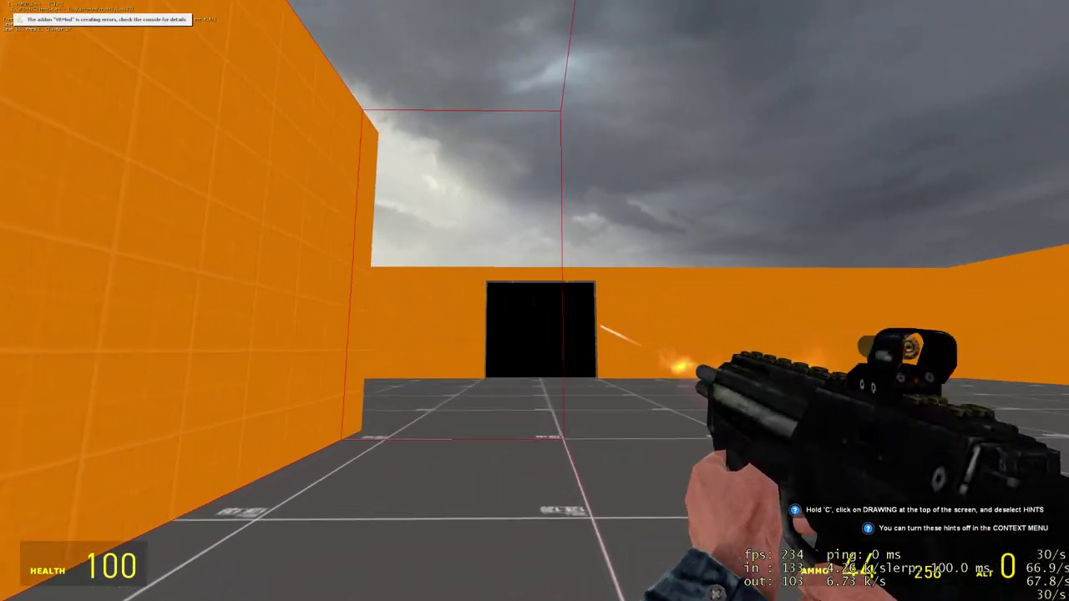
{"action": "key", "text": "d"}
{"action": "left_click", "coordinate": [535, 300]}
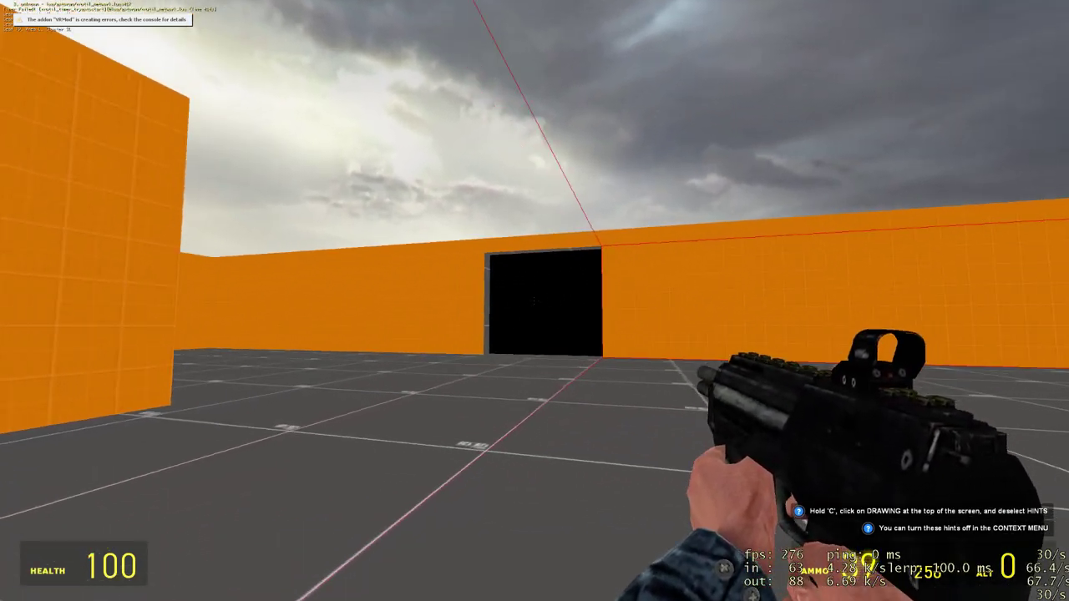
Walk towards, through and away from the doorway to examine how the area portal window fades with distance.
{"action": "key", "text": "a"}
{"action": "key", "text": "w"}
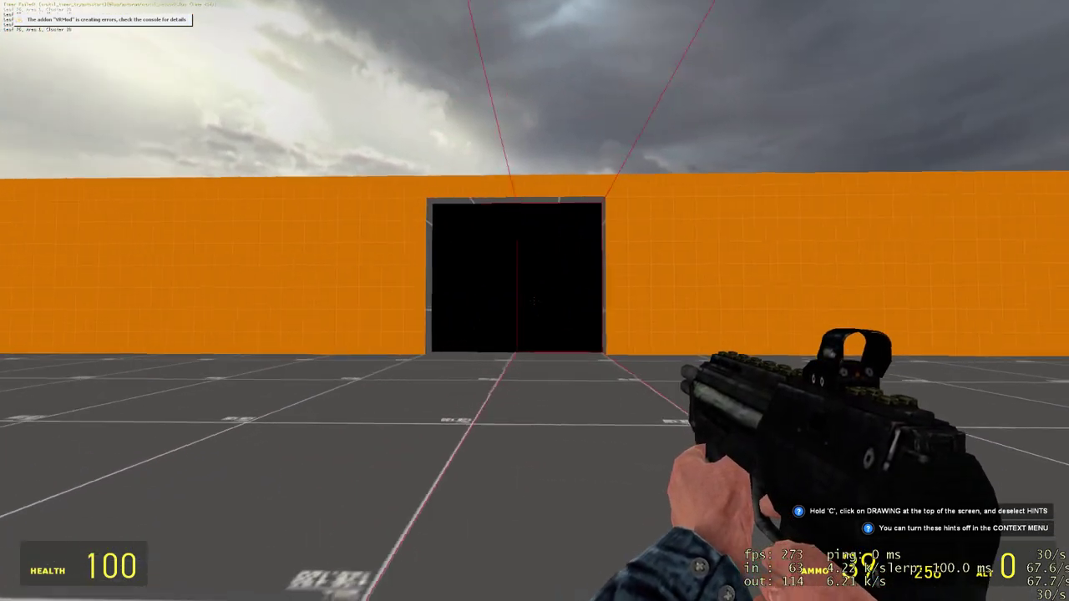
{"action": "key", "text": "w"}
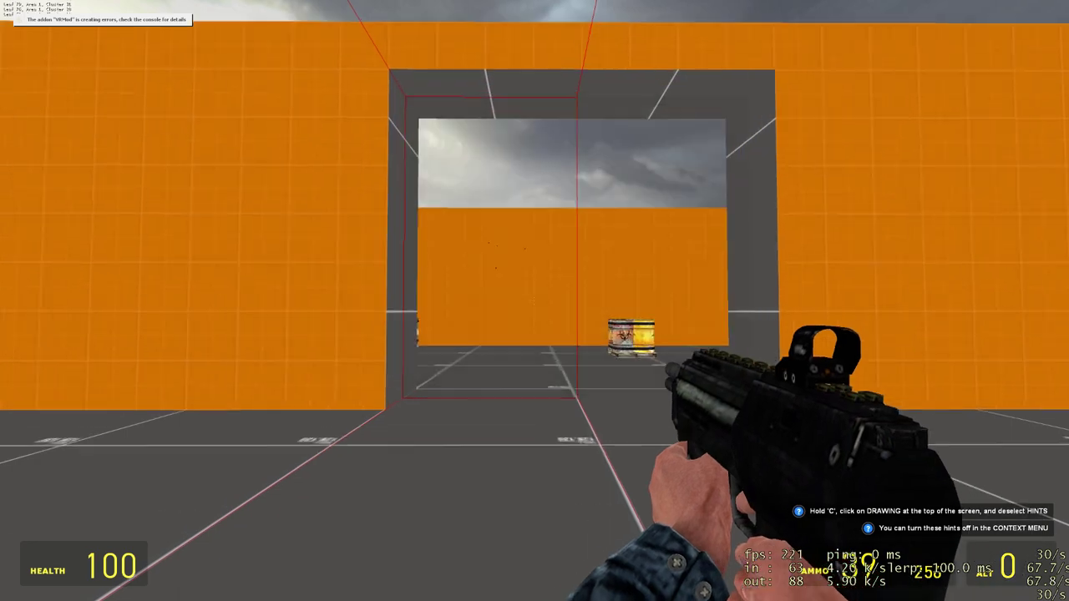
{"action": "key", "text": "s"}
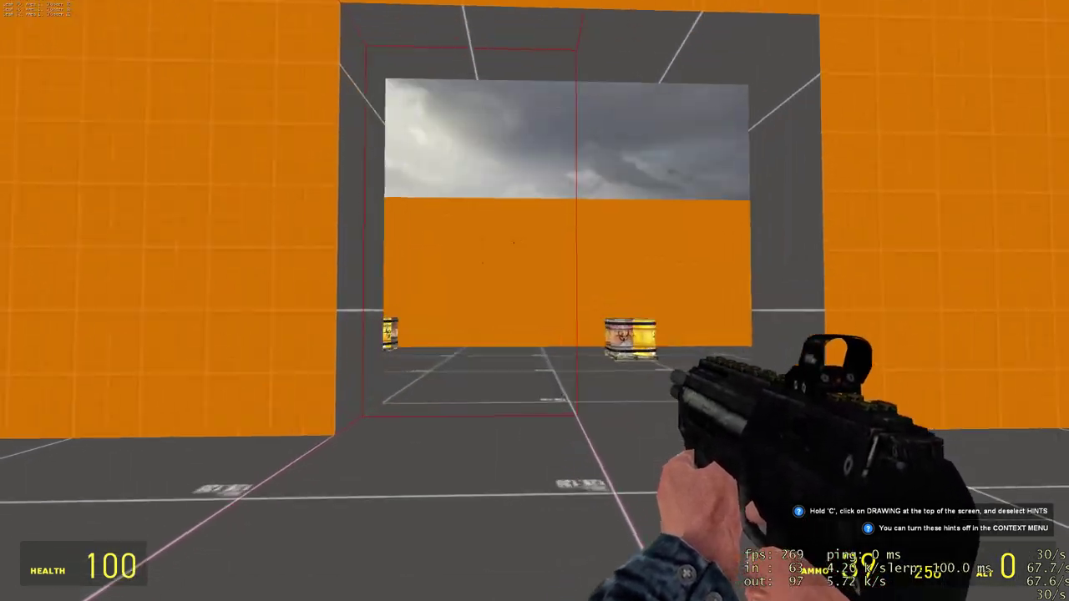
{"action": "key", "text": "w"}
{"action": "key", "text": "s"}
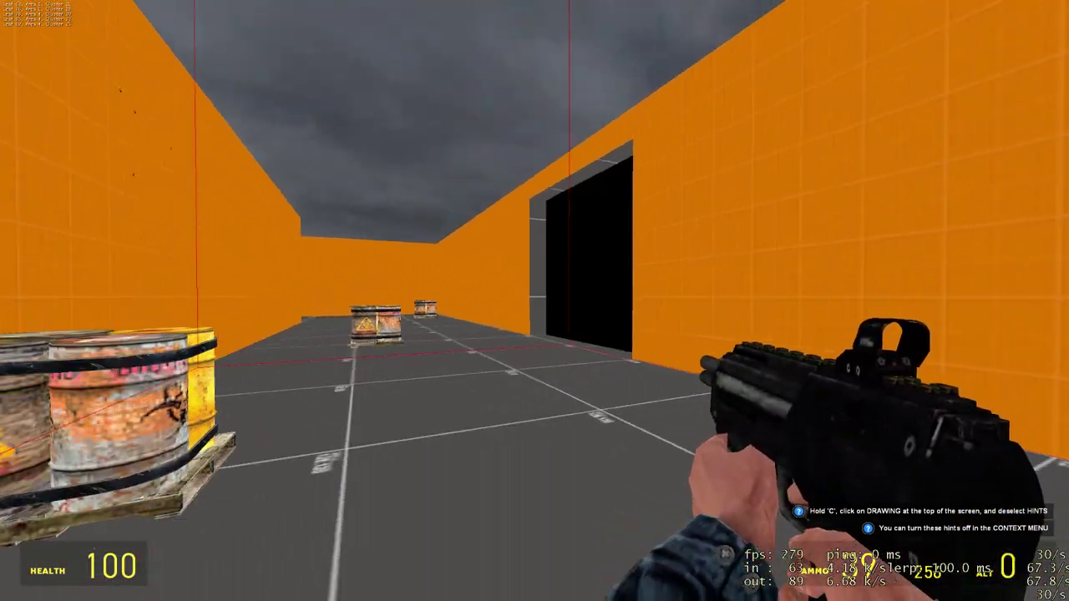
{"action": "key", "text": "w"}
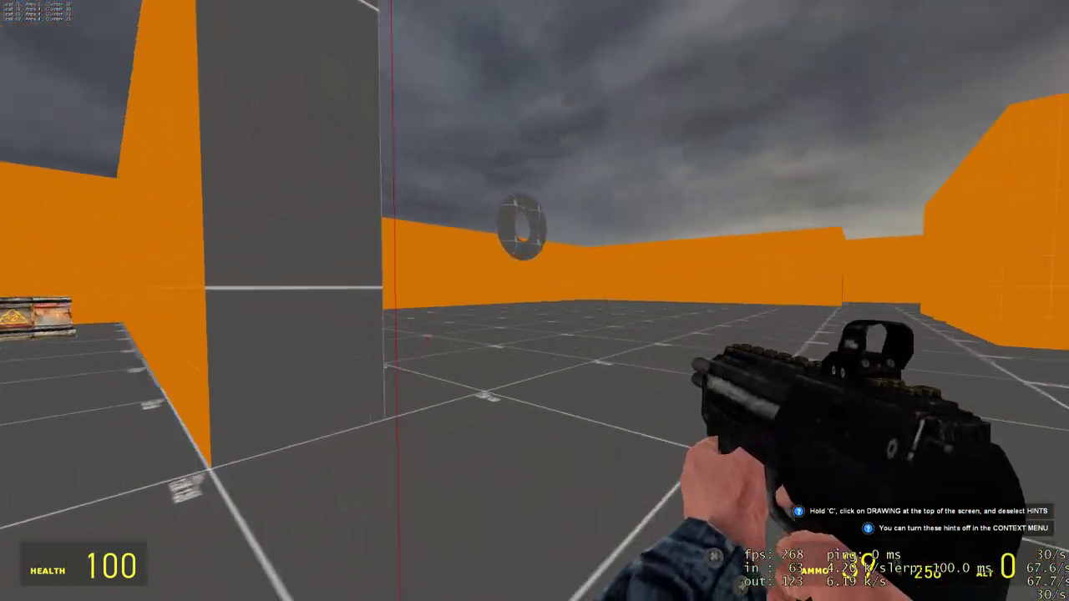
{"action": "key", "text": "s"}
Turn on wireframe rendering with the gravity gun equipped and approach the black doorway.
{"action": "key", "text": "grave"}
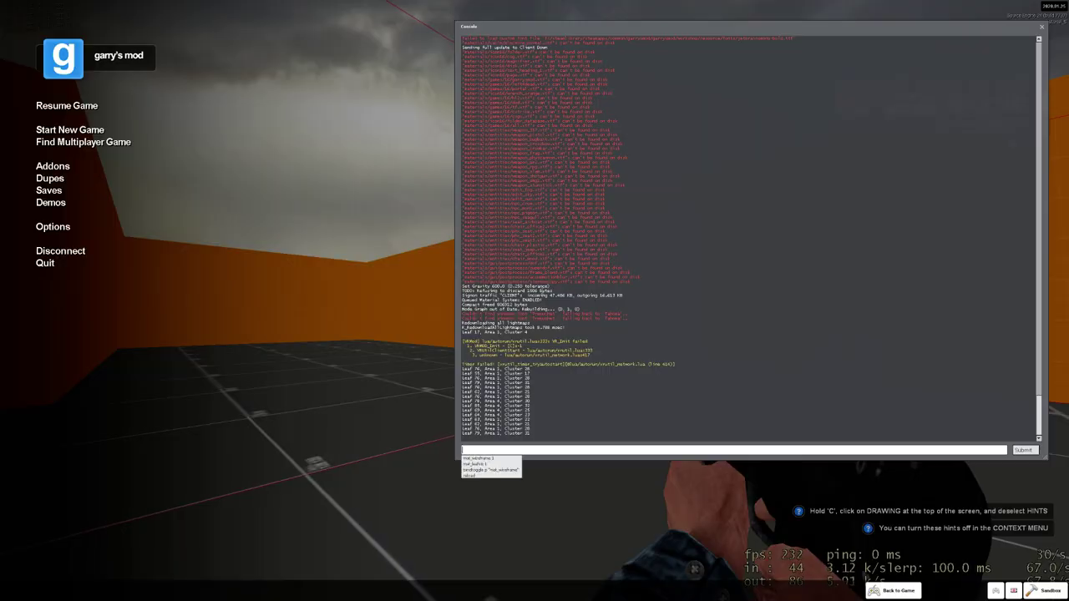
{"action": "key", "text": "grave"}
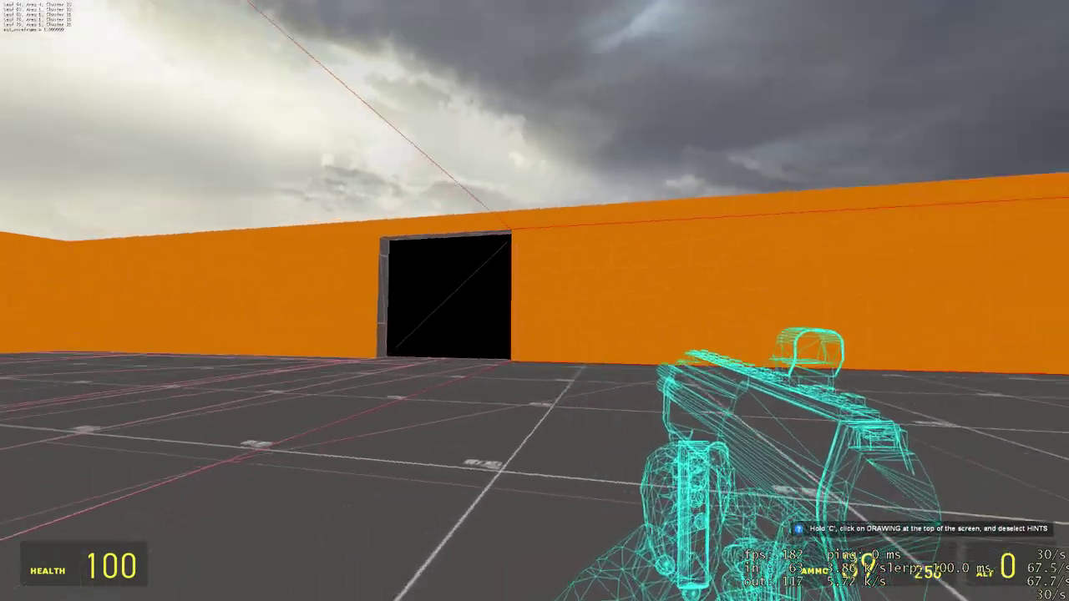
{"action": "key", "text": "v"}
{"action": "key", "text": "w"}
{"action": "key", "text": "w"}
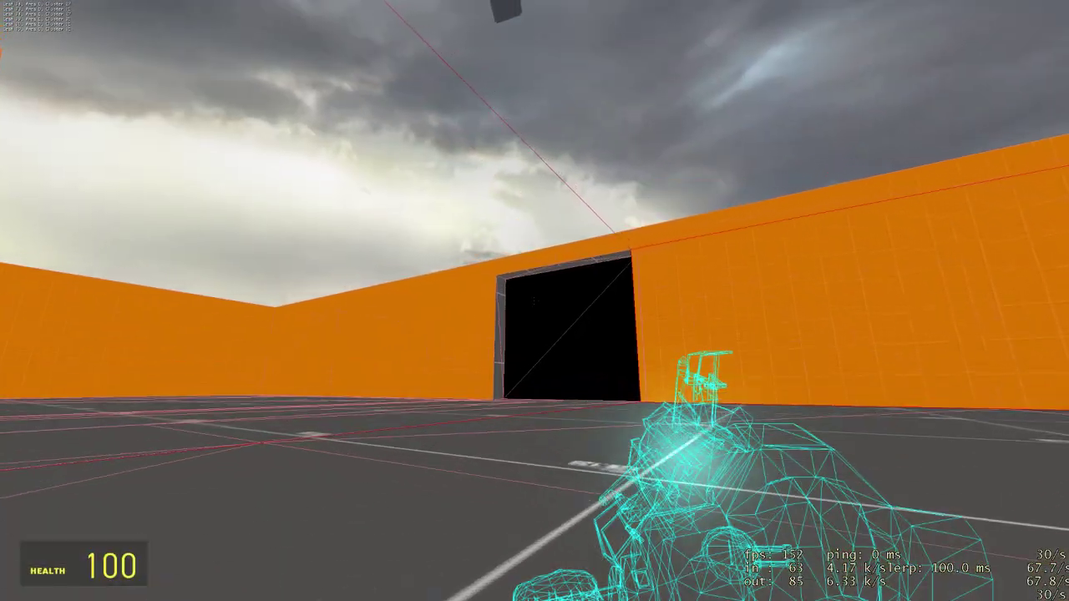
{"action": "key", "text": "w"}
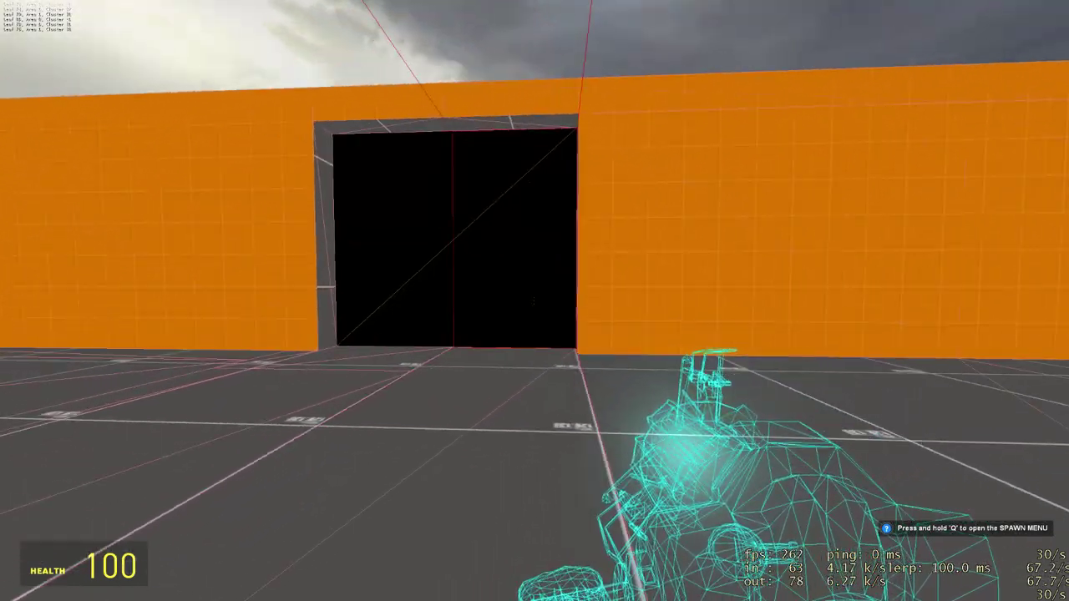
{"action": "key", "text": "w"}
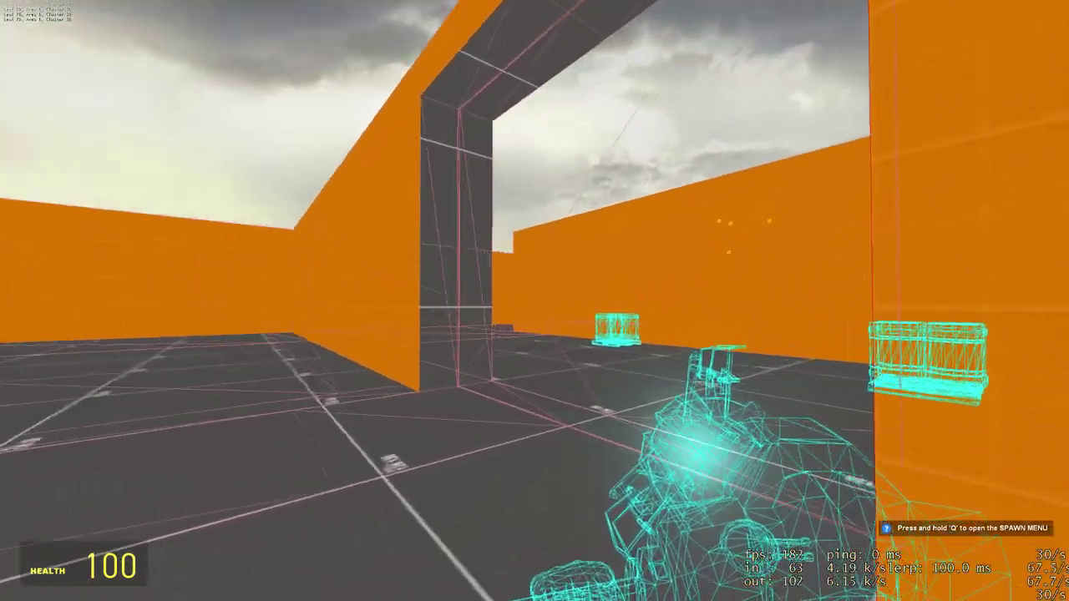
Strafe back and forth in front of the wide doorway to examine which props and geometry are rendered beyond it.
{"action": "key", "text": "a"}
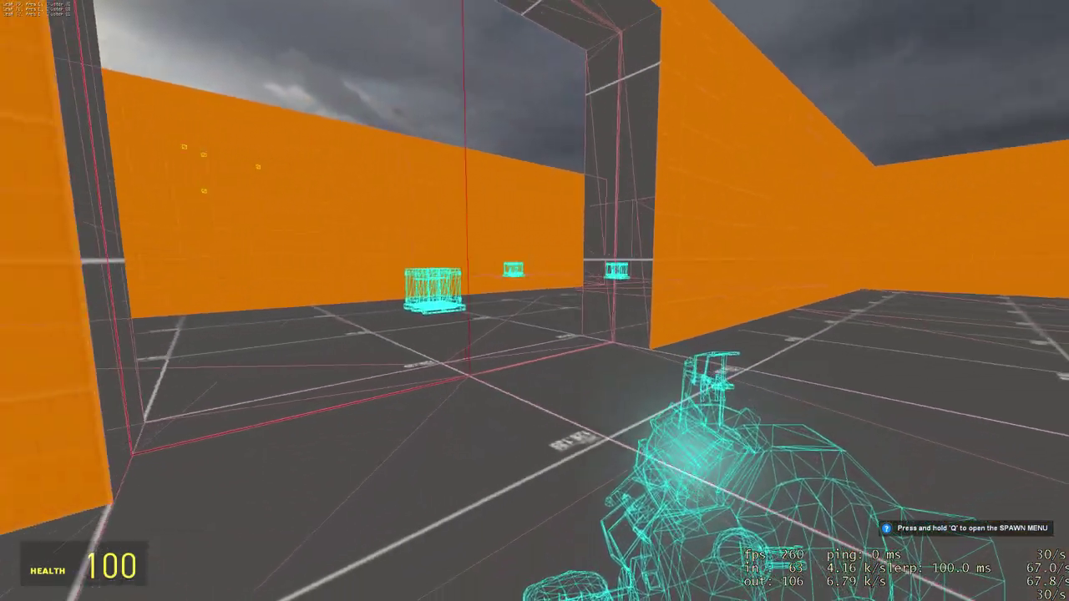
{"action": "key", "text": "d"}
{"action": "key", "text": "a"}
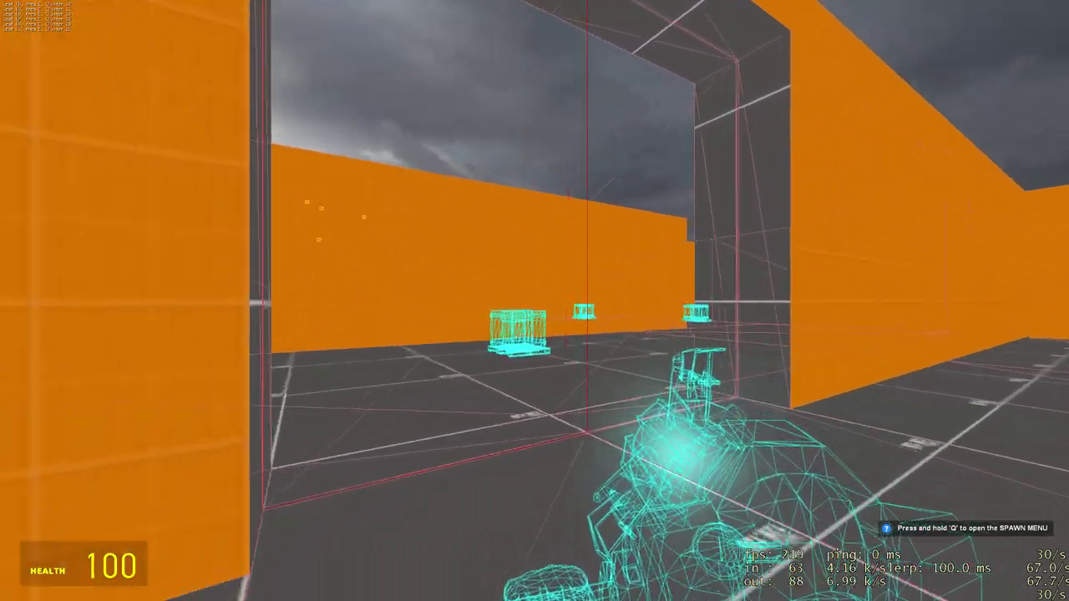
{"action": "key", "text": "d"}
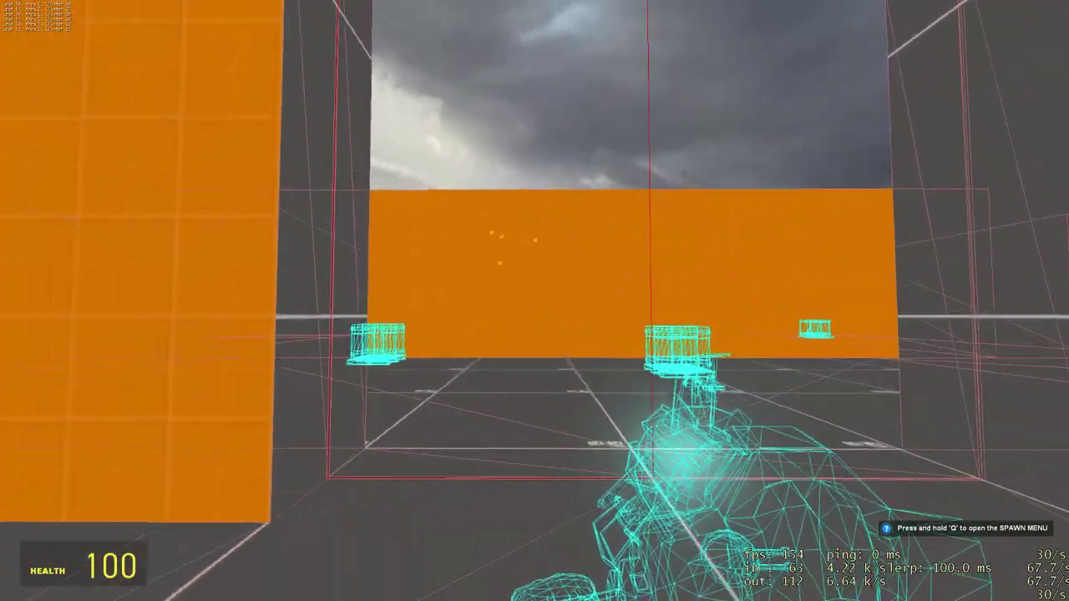
{"action": "key", "text": "a"}
{"action": "key", "text": "d"}
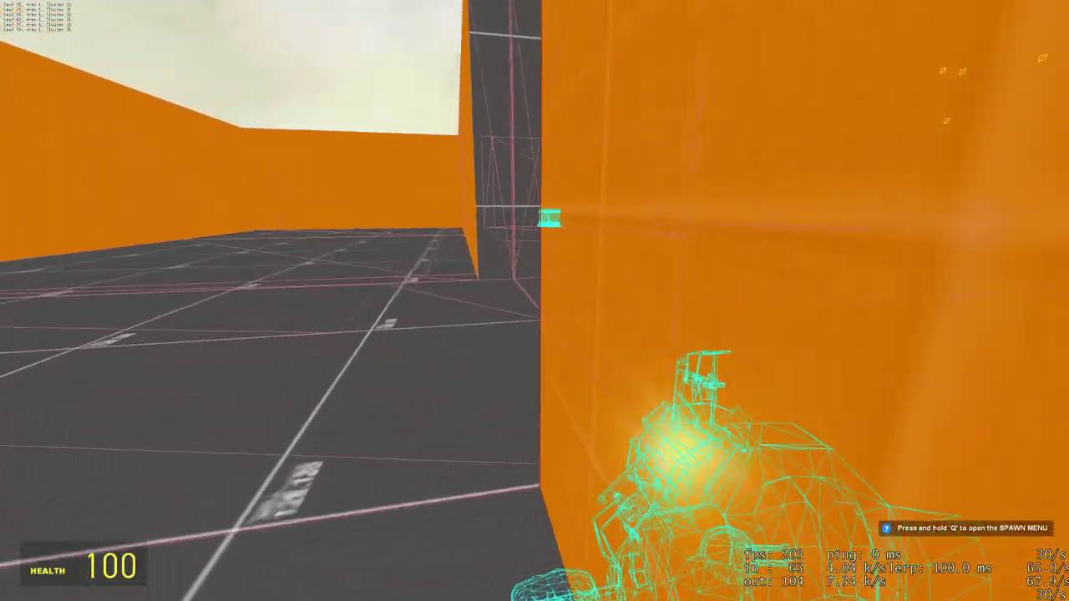
{"action": "key", "text": "a"}
{"action": "key", "text": "d"}
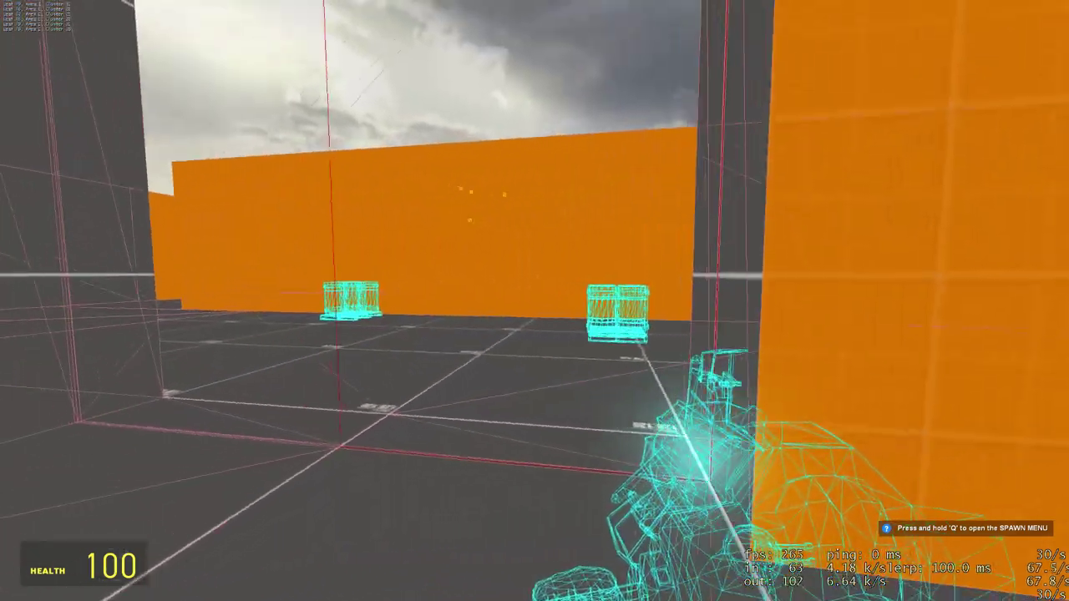
{"action": "key", "text": "a"}
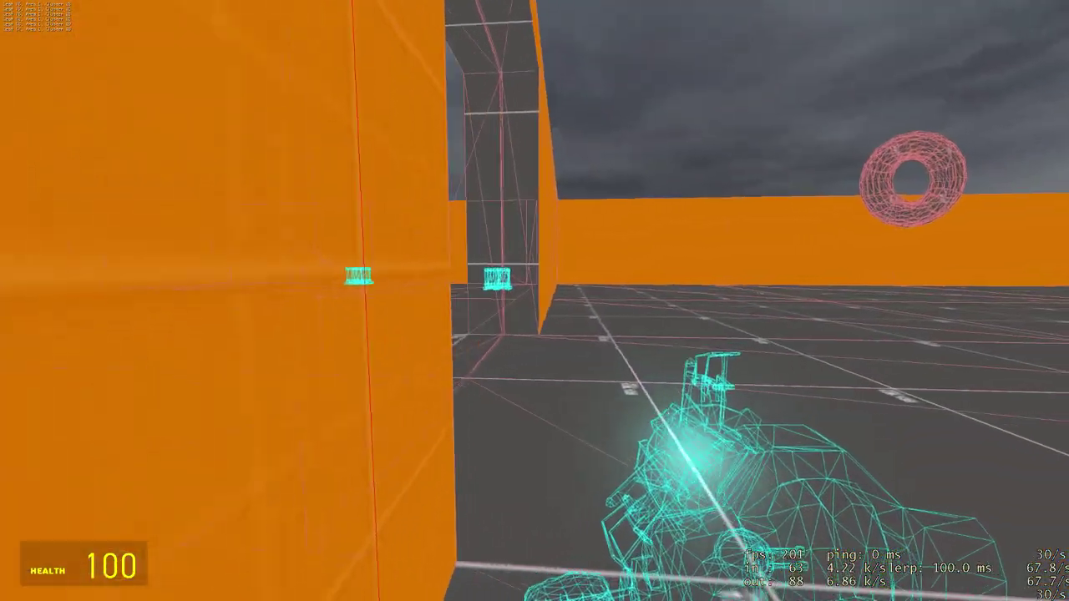
Move around both areas and above the walls to examine the wireframe rendering of props away from the doorway.
{"action": "key", "text": "w"}
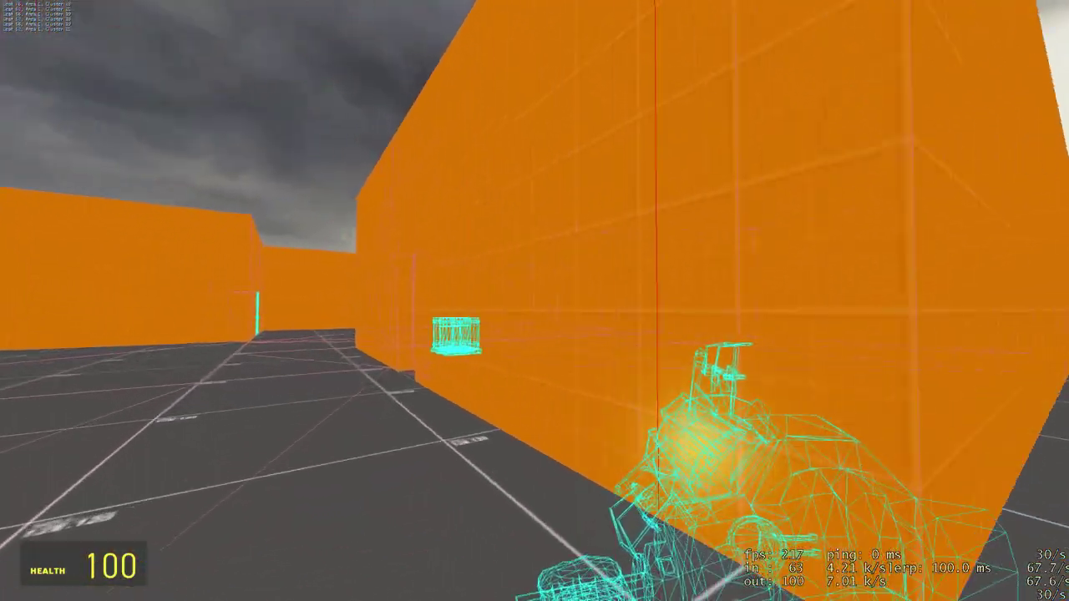
{"action": "key", "text": "a"}
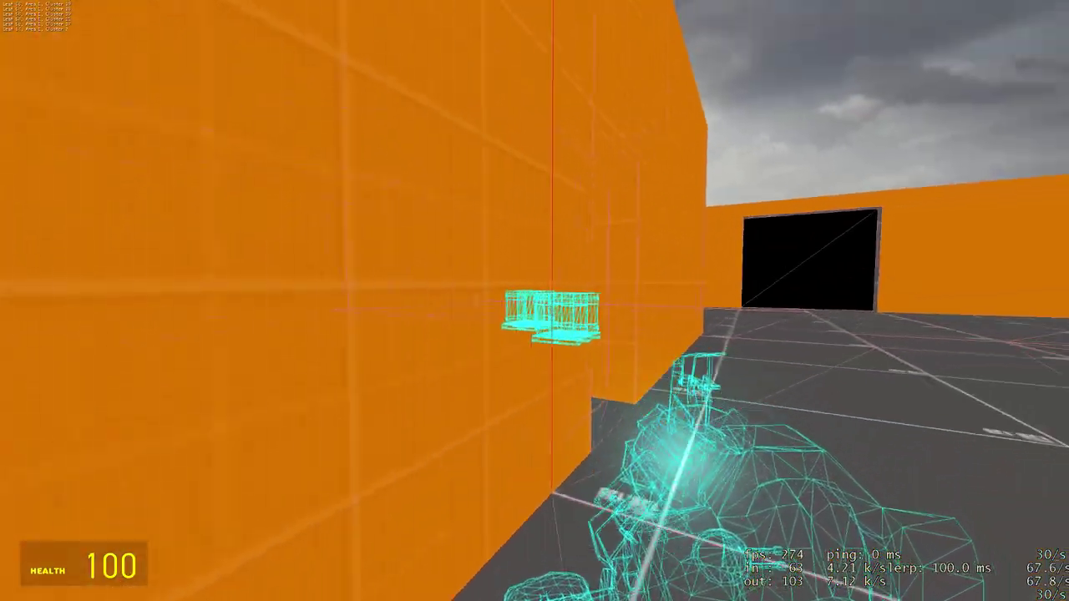
{"action": "key", "text": "w"}
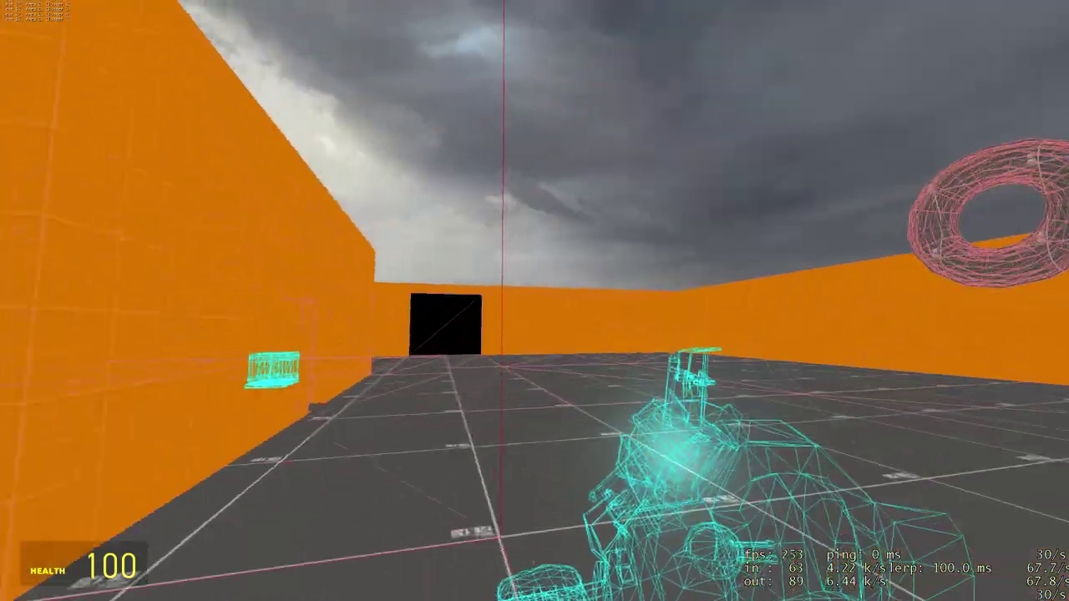
{"action": "key", "text": "w"}
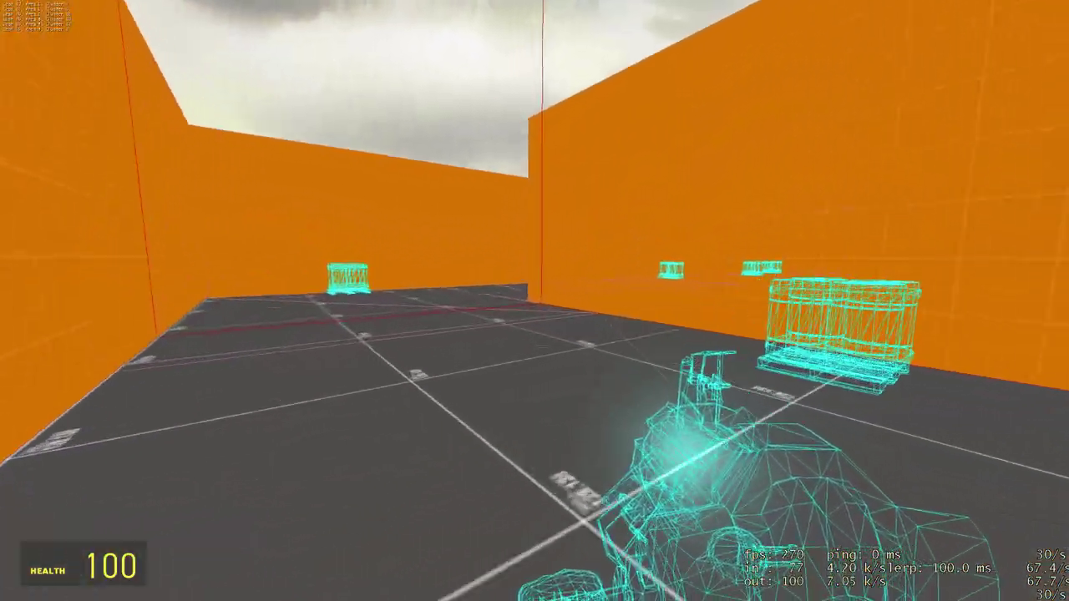
{"action": "key", "text": "a"}
{"action": "key", "text": "w"}
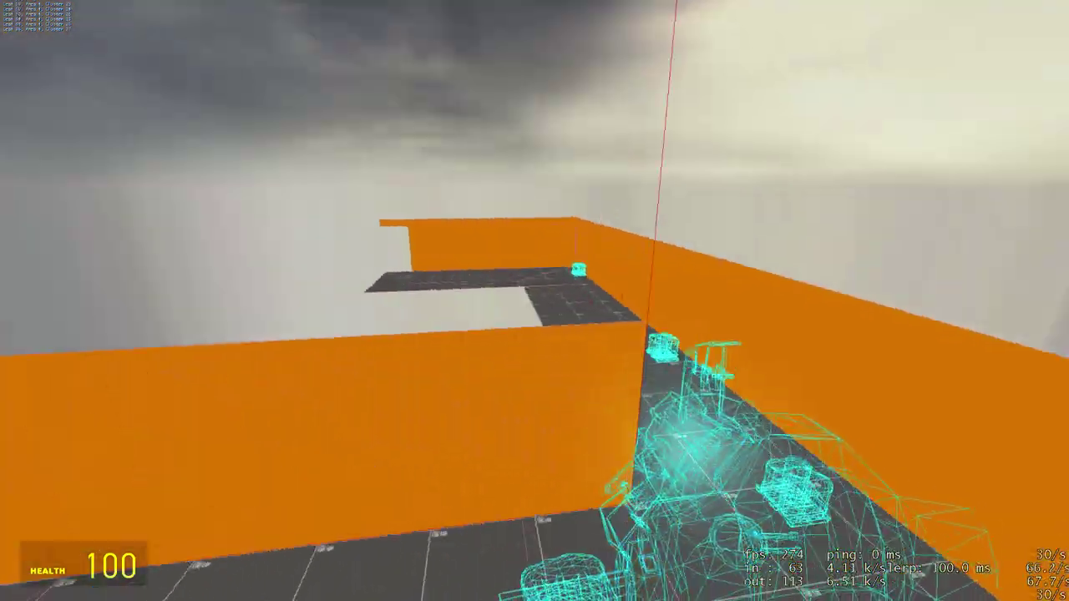
{"action": "key", "text": "w"}
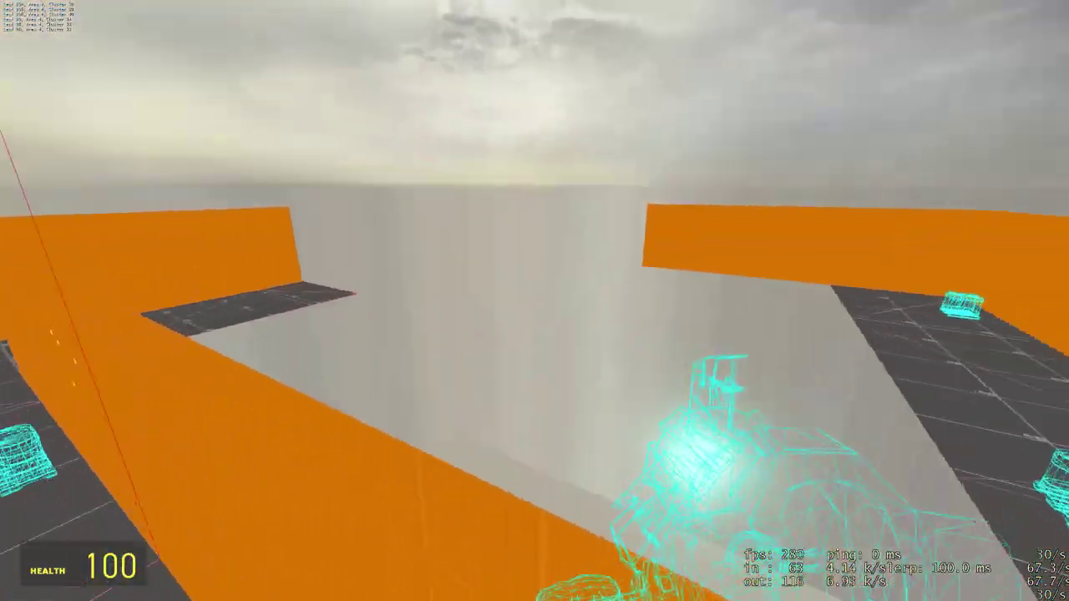
Fly back to the floating torus and turn wireframe rendering off.
{"action": "key", "text": "w"}
{"action": "key", "text": "2"}
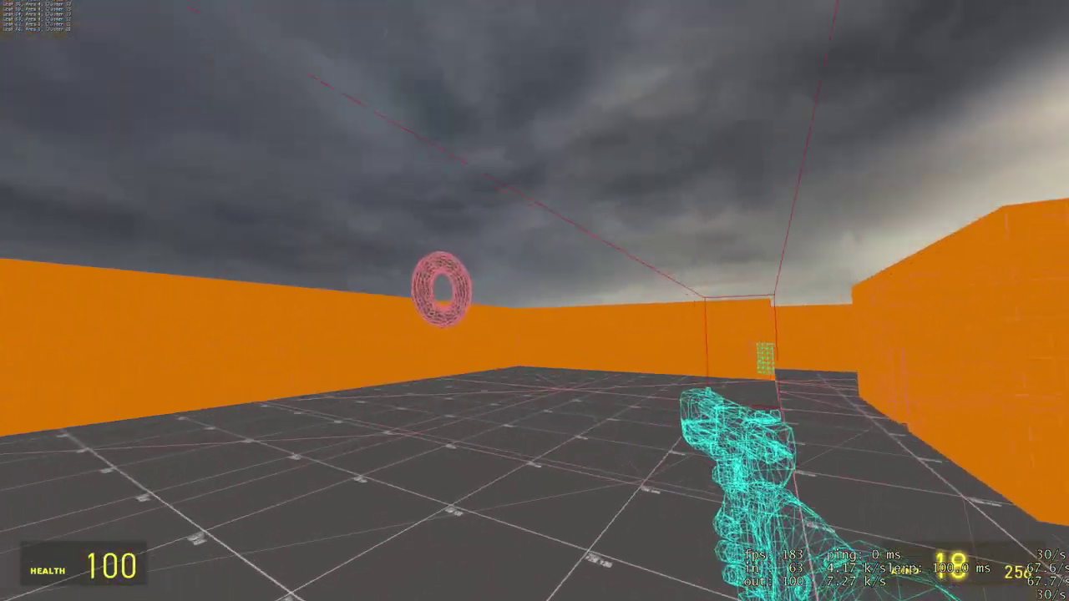
{"action": "key", "text": "w"}
{"action": "left_click", "coordinate": [535, 301]}
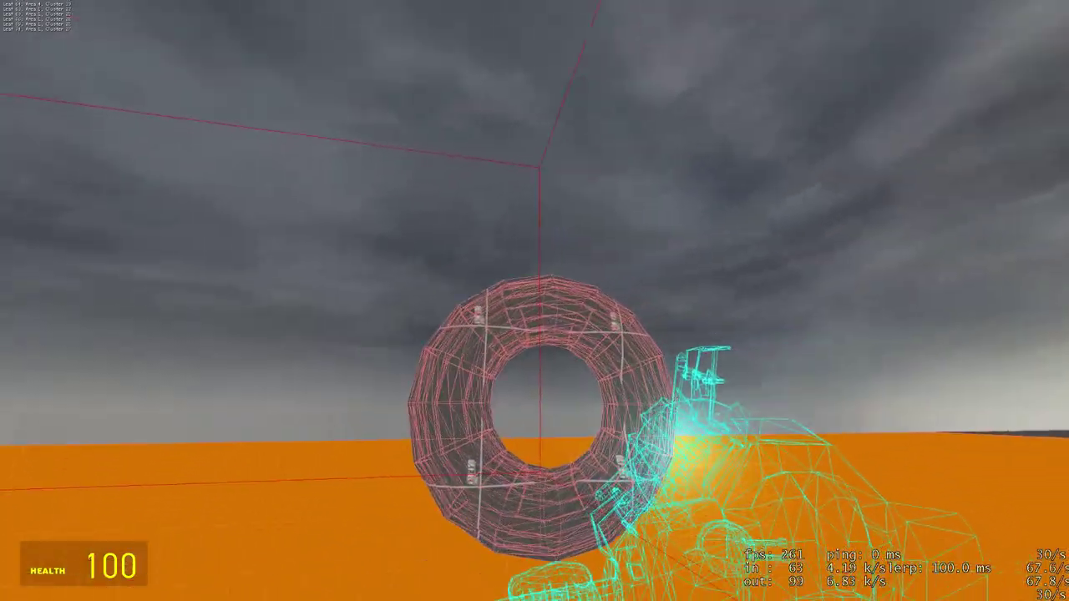
{"action": "key", "text": "d"}
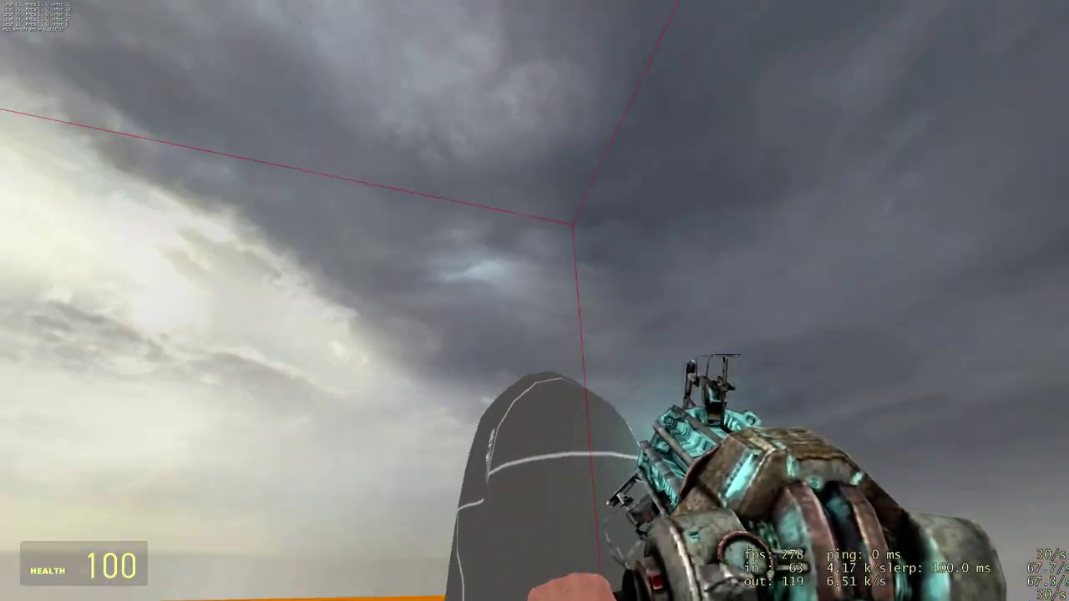
Move towards and away from the doorway to examine the area outline drawn around it.
{"action": "left_click_drag", "start_coordinate": [535, 300], "coordinate": [535, 301]}
{"action": "key", "text": "w"}
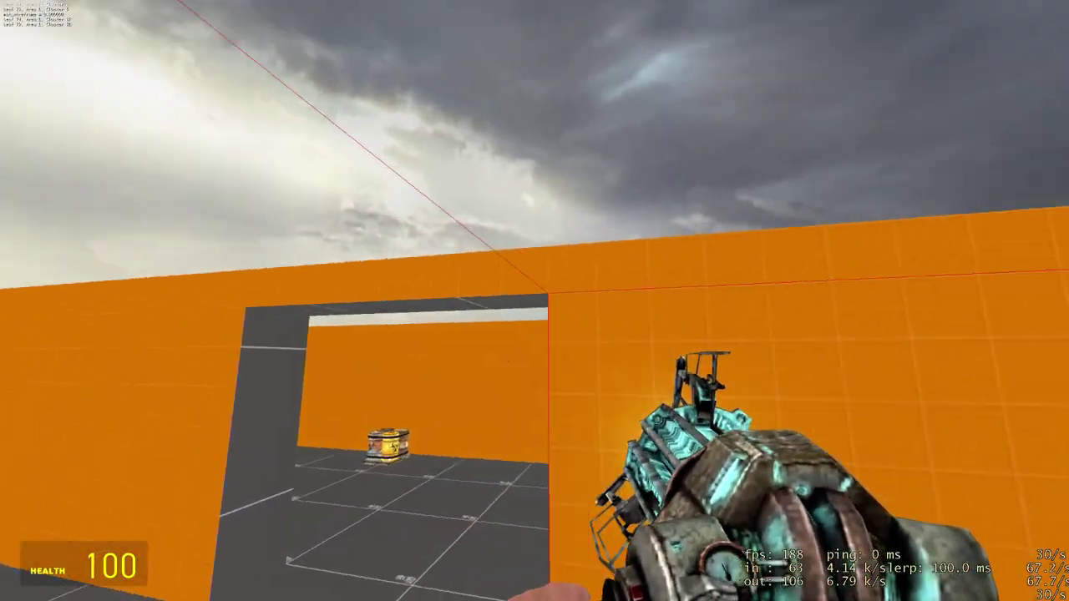
{"action": "key", "text": "s"}
{"action": "left_click", "coordinate": [534, 300]}
{"action": "key", "text": "w"}
{"action": "key", "text": "s"}
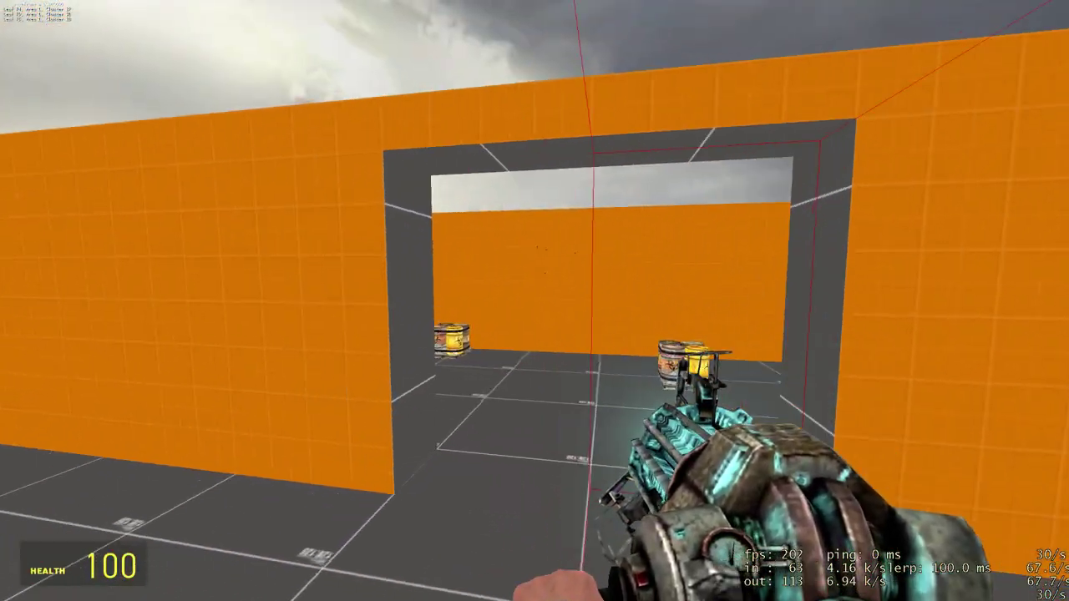
{"action": "left_click", "coordinate": [534, 300]}
{"action": "key", "text": "s"}
{"action": "key", "text": "w"}
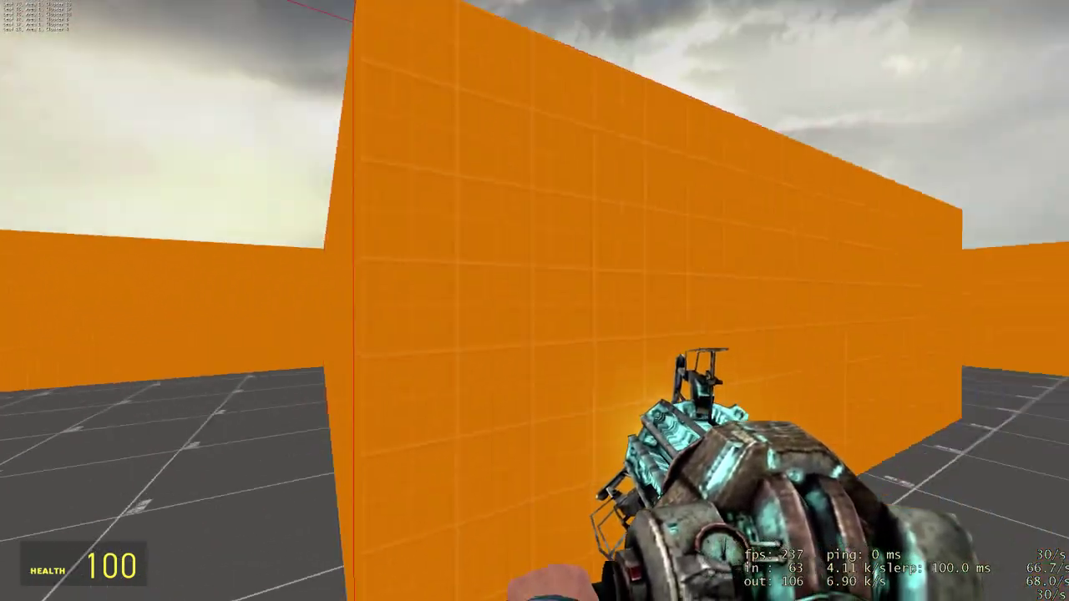
Fly around the wall corners and above the prop area to examine how the area outline changes with position.
{"action": "left_click_drag", "start_coordinate": [534, 300], "coordinate": [534, 301]}
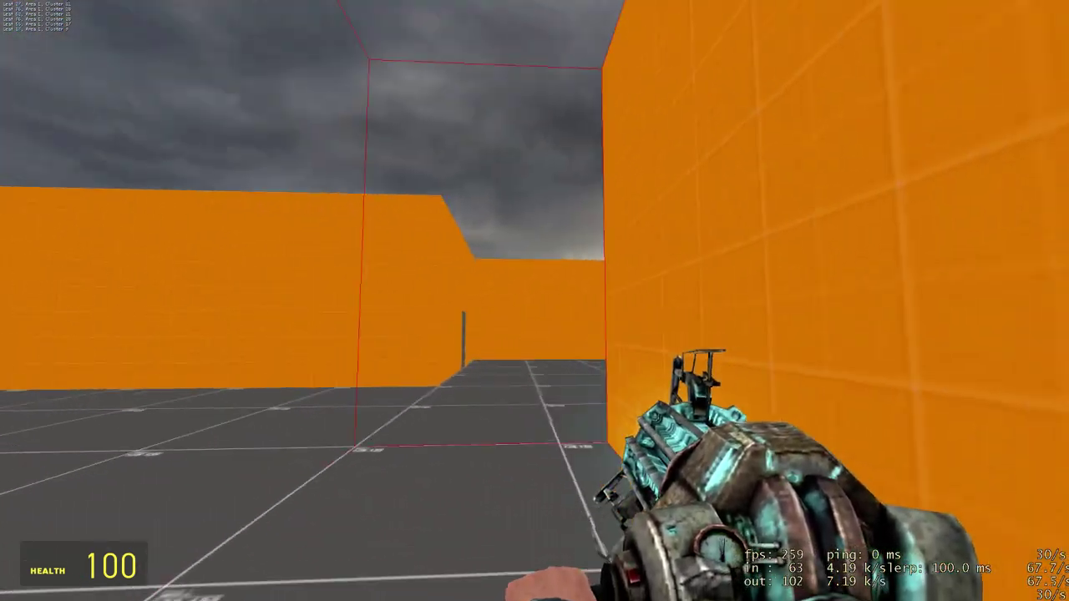
{"action": "key", "text": "w"}
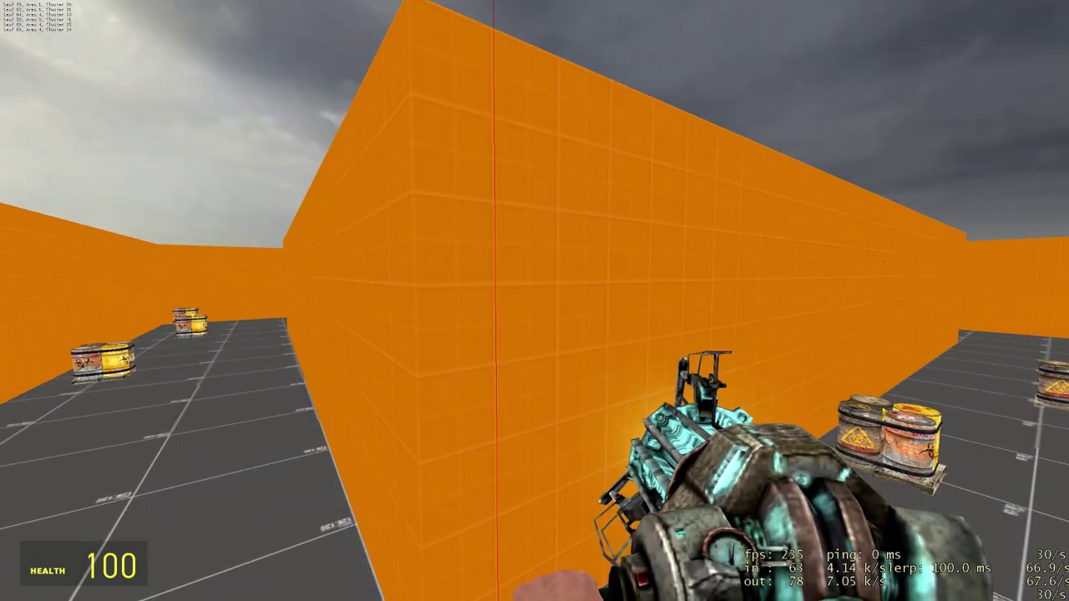
{"action": "key", "text": "w"}
{"action": "key", "text": "s"}
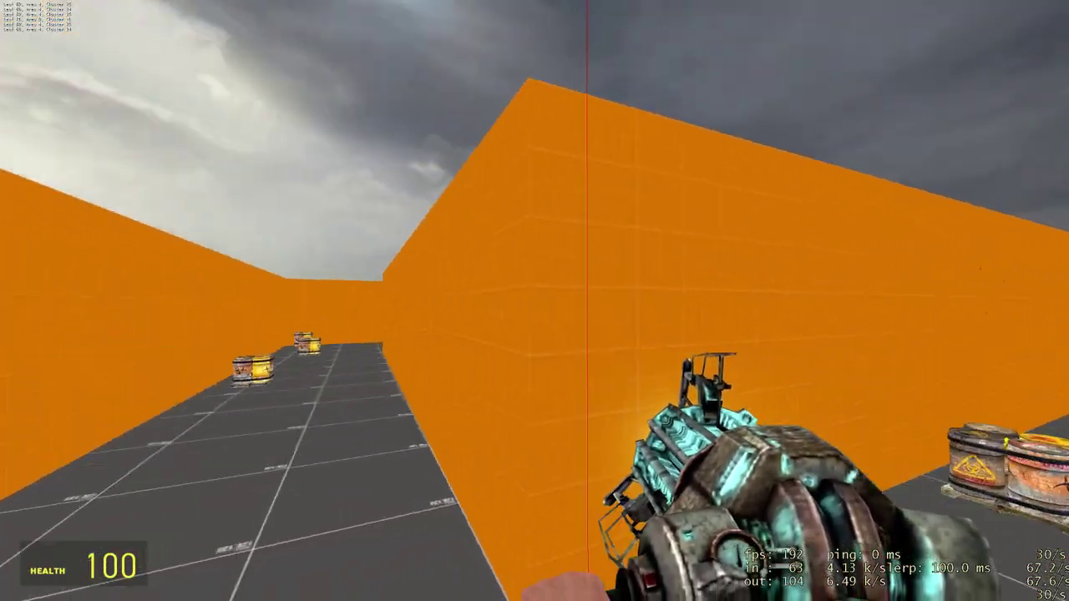
{"action": "left_click", "coordinate": [535, 301]}
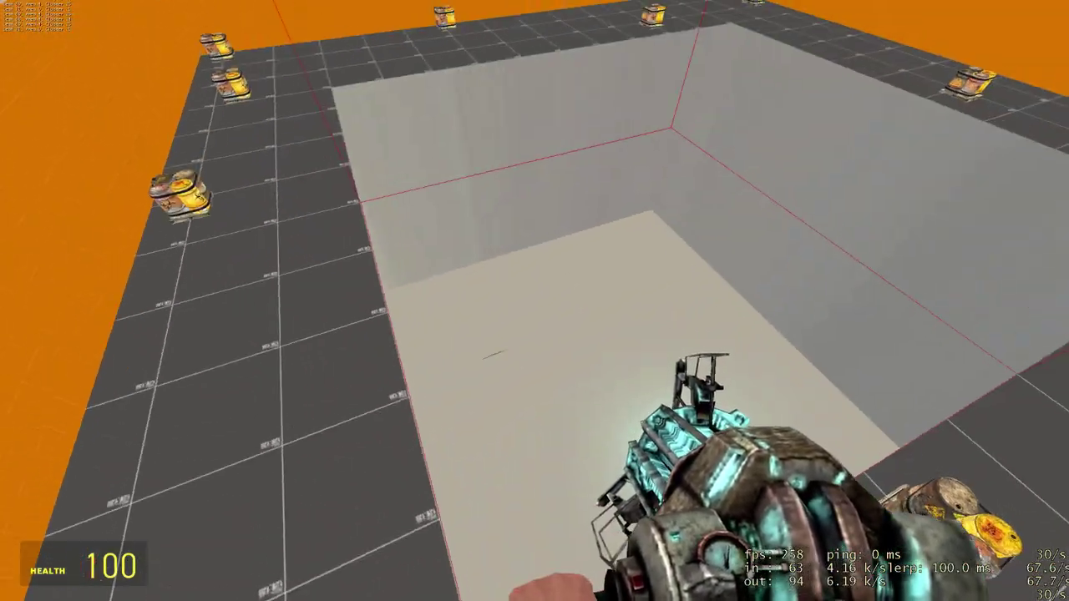
{"action": "left_click", "coordinate": [535, 301]}
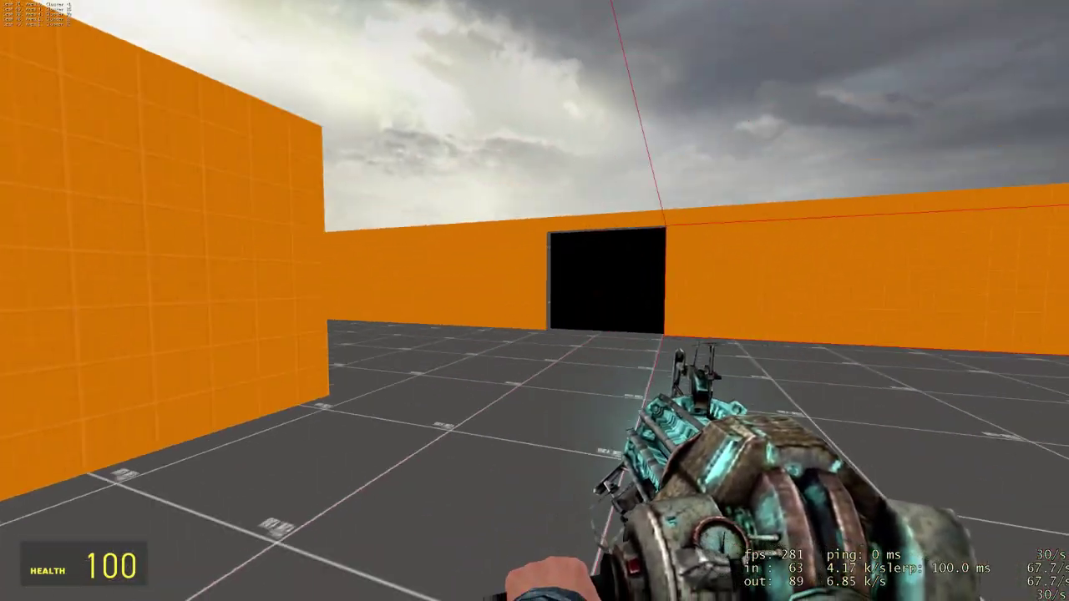
Put the gravity gun away for an unobstructed view and move towards the black doorway.
{"action": "key", "text": "2"}
{"action": "scroll", "coordinate": [535, 301], "scroll_direction": "down", "scroll_amount": 8}
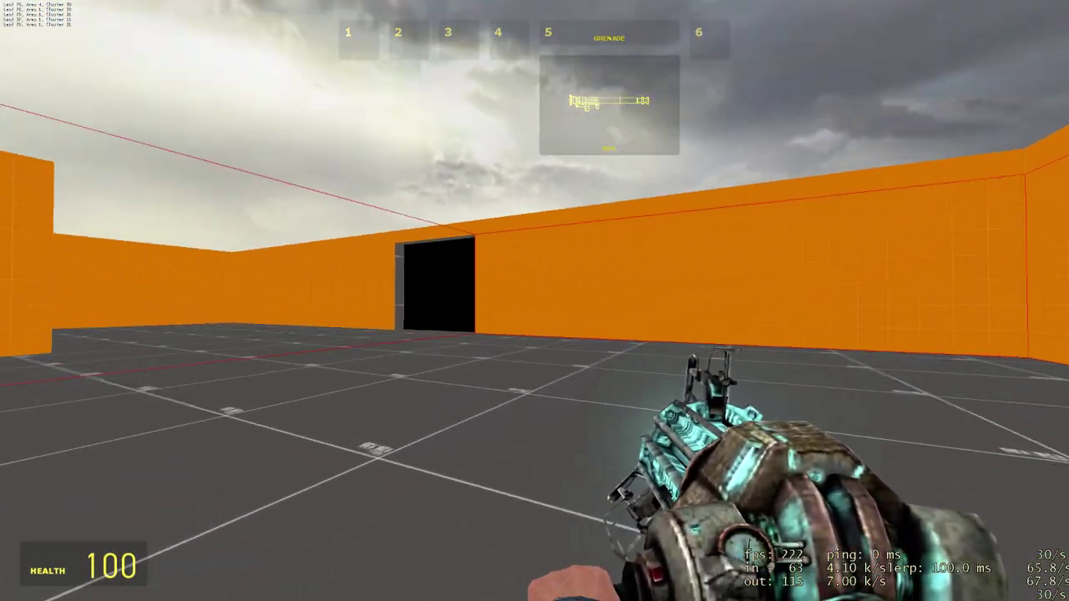
{"action": "left_click", "coordinate": [535, 300]}
{"action": "key", "text": "w"}
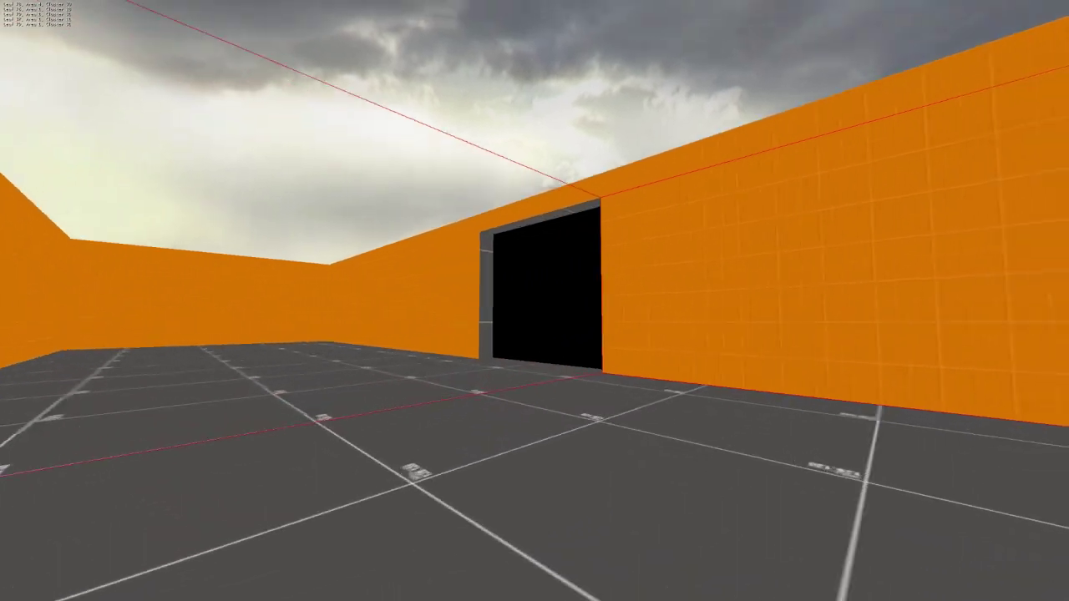
Fly along the prop corridor, over the walls and back to the doorway area to examine the area outlines throughout the map.
{"action": "key", "text": "w"}
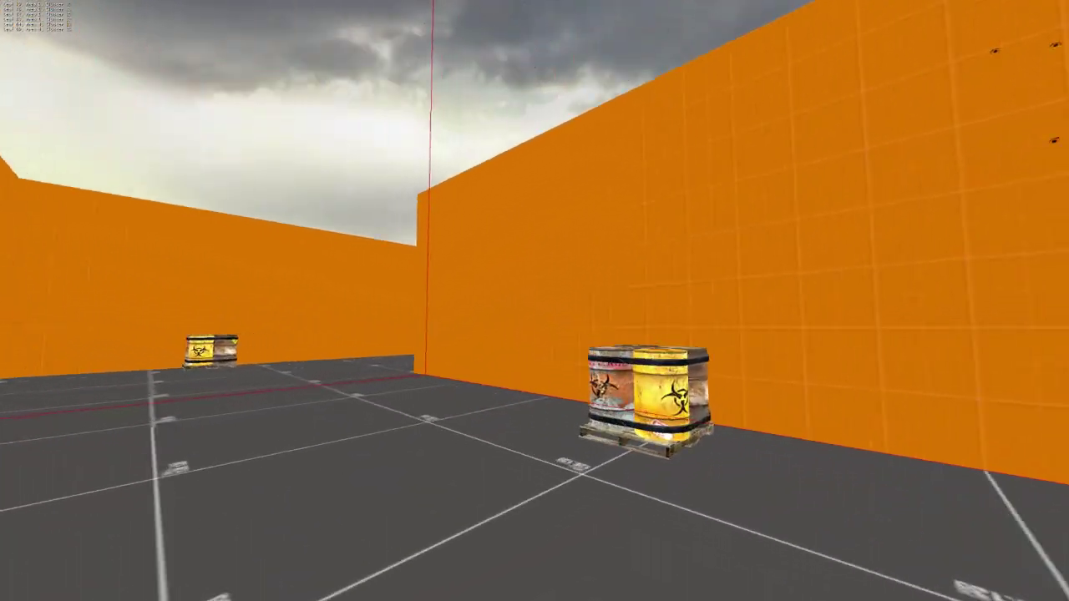
{"action": "key", "text": "w"}
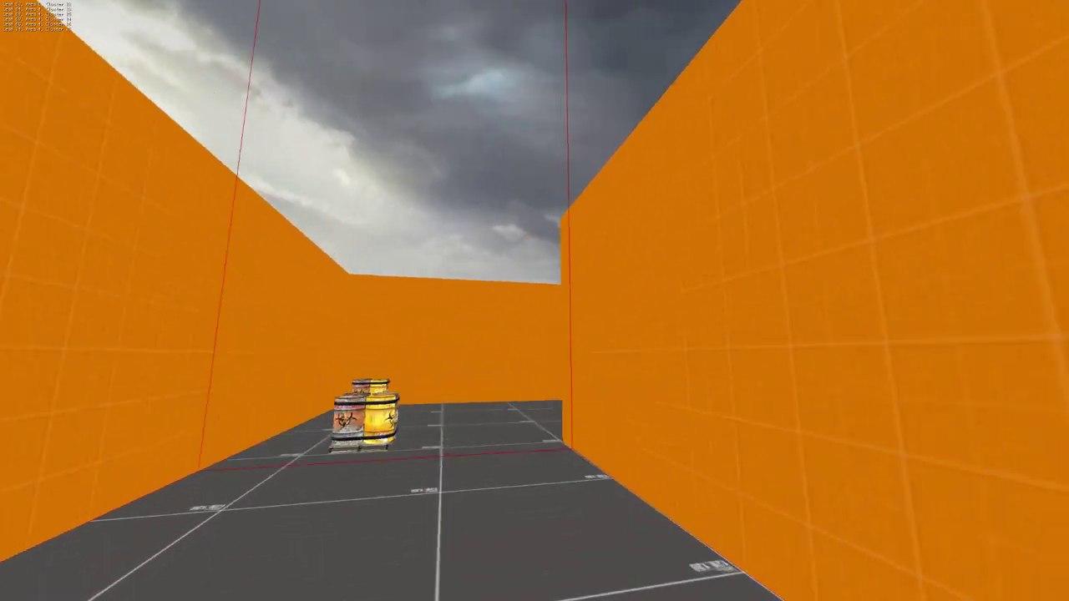
{"action": "key", "text": "w"}
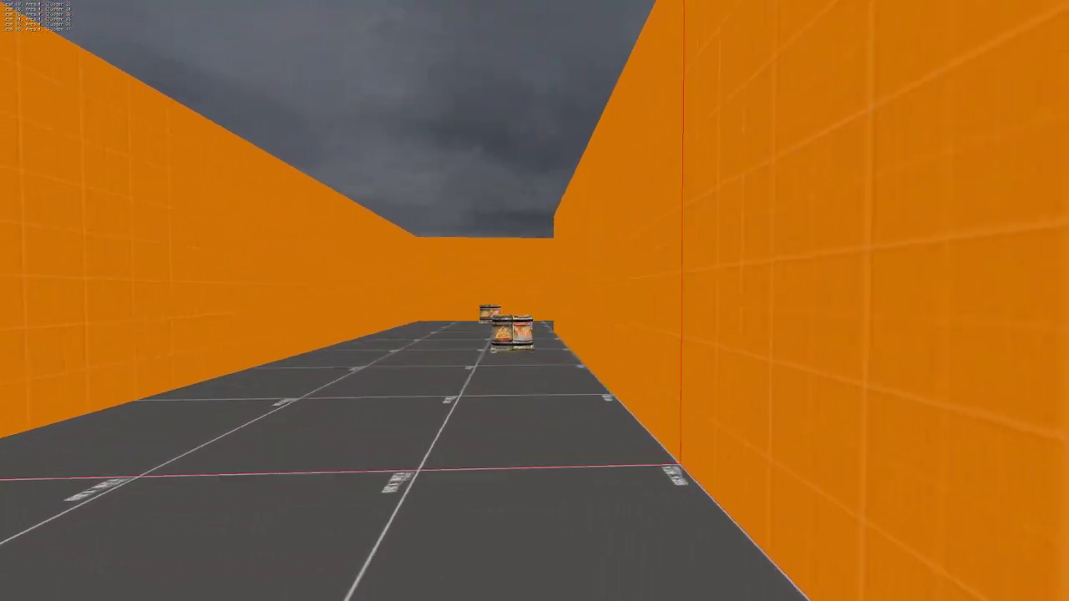
{"action": "key", "text": "w"}
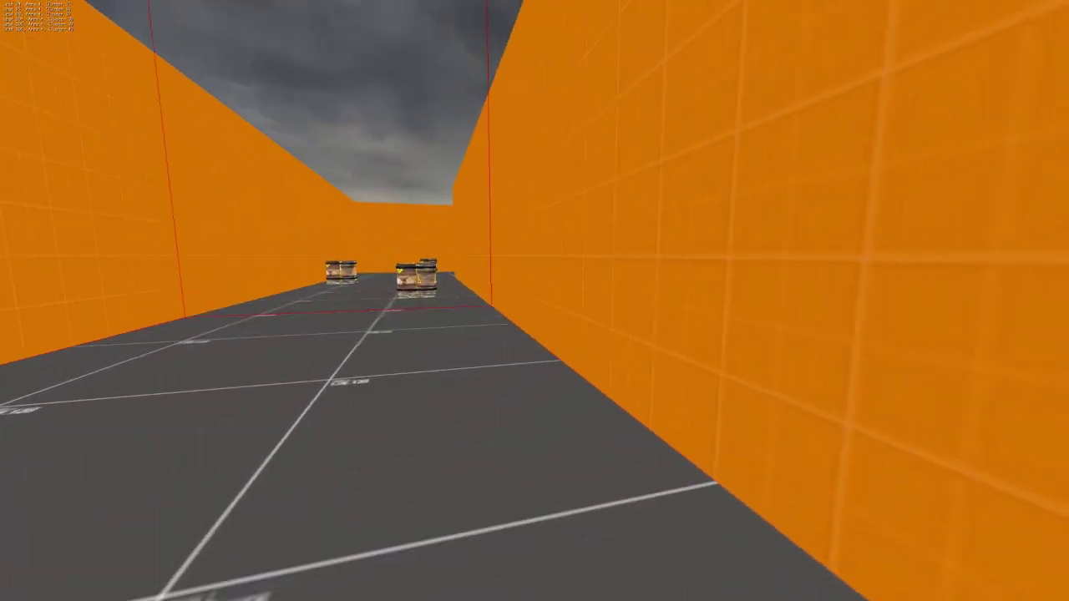
{"action": "key", "text": "w"}
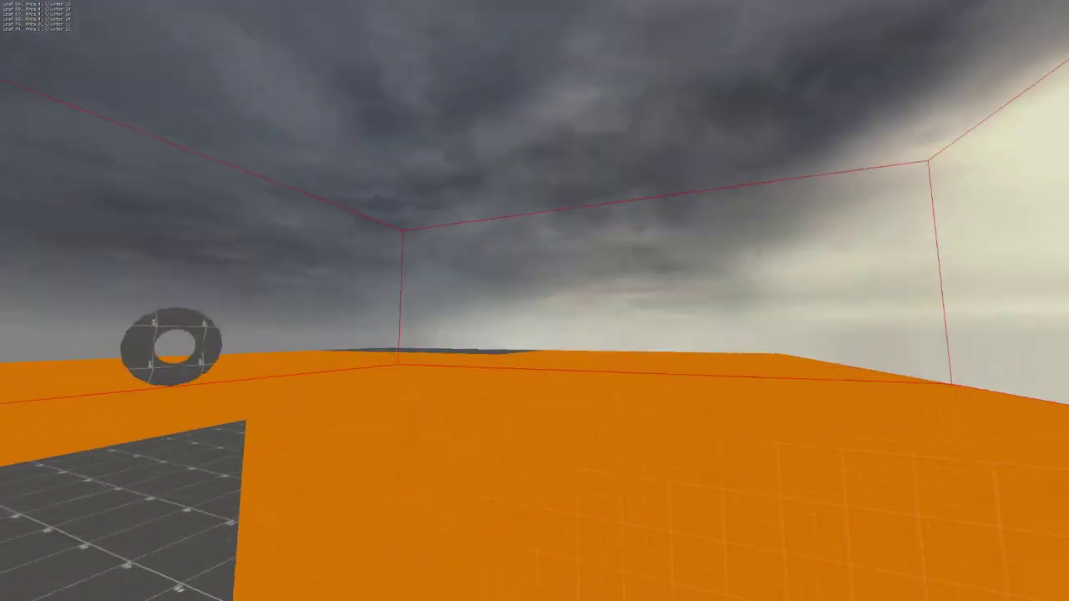
{"action": "key", "text": "w"}
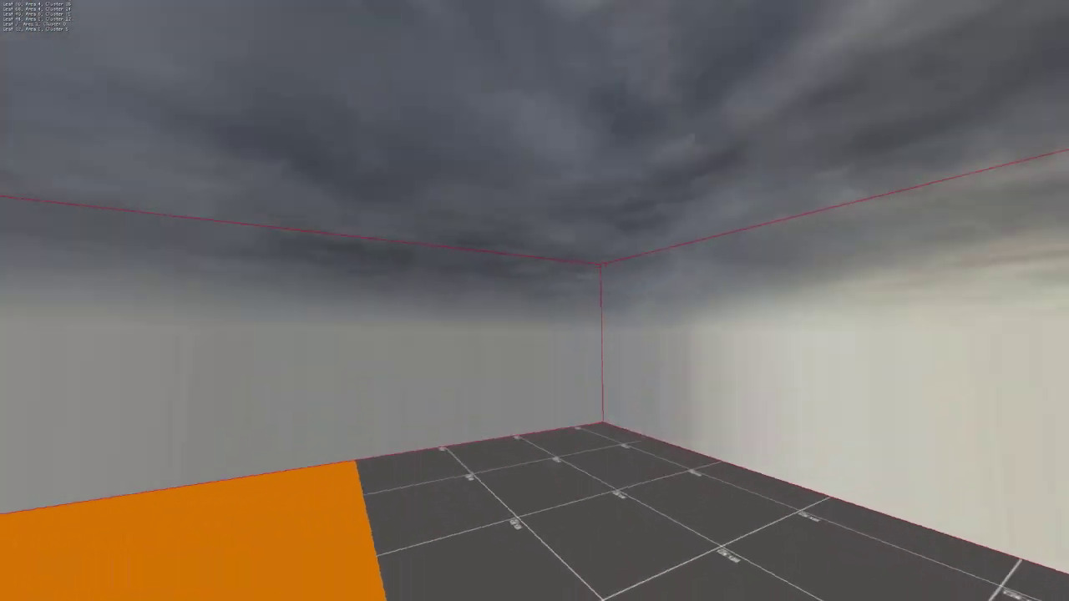
{"action": "key", "text": "w"}
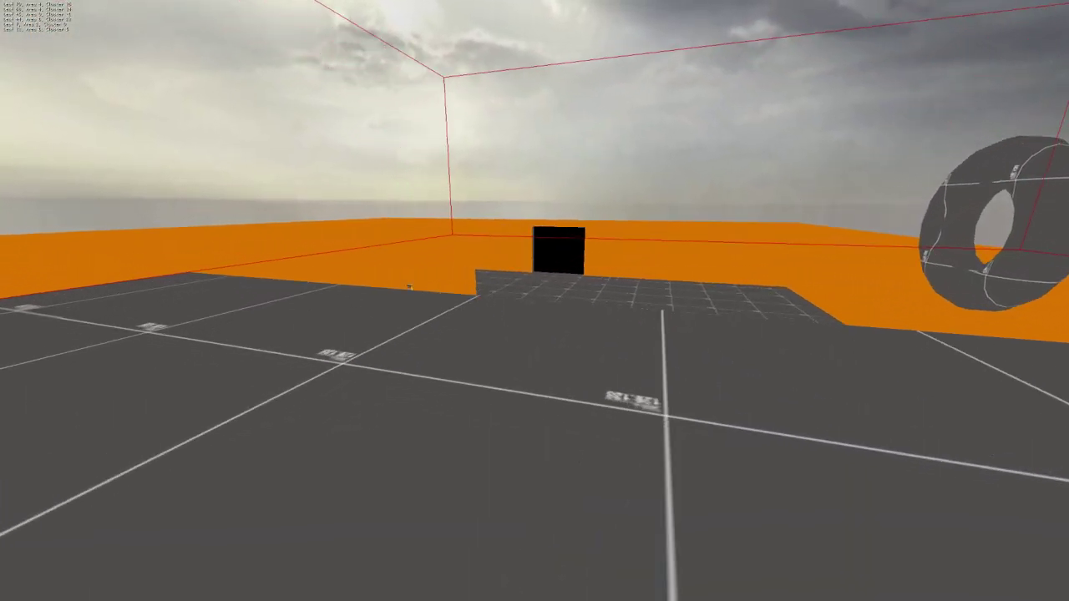
{"action": "key", "text": "w"}
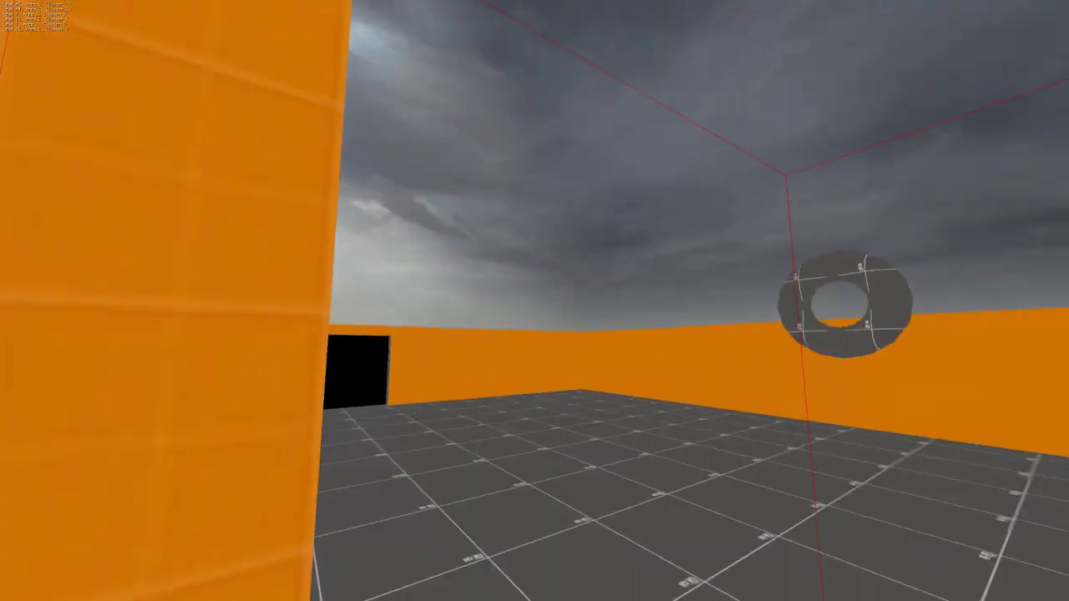
{"action": "key", "text": "w"}
{"action": "key", "text": "d"}
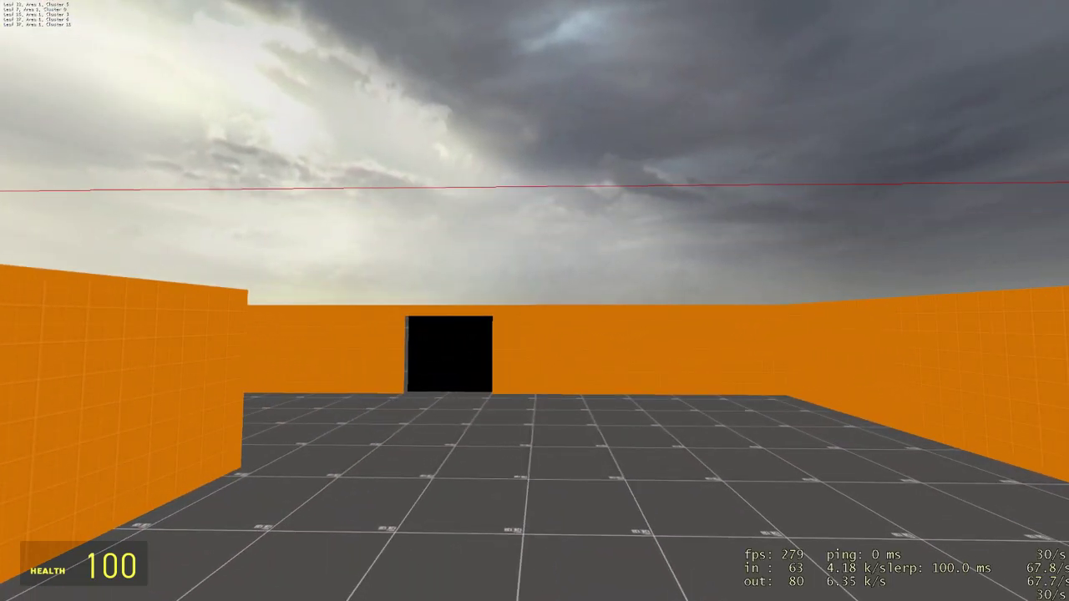